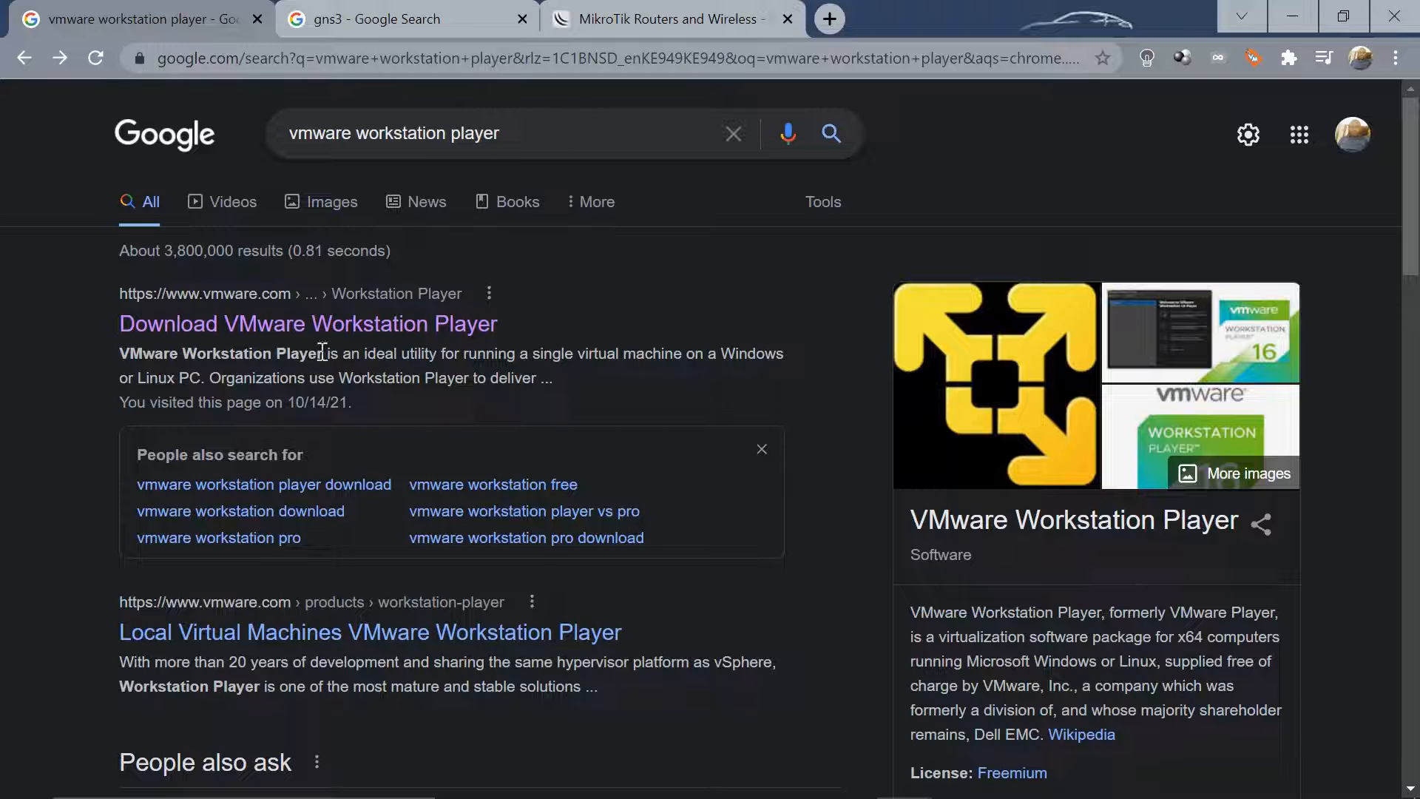
Follow the 'Download VMware Workstation Player' Google result for the vmware workstation player search
click(333, 330)
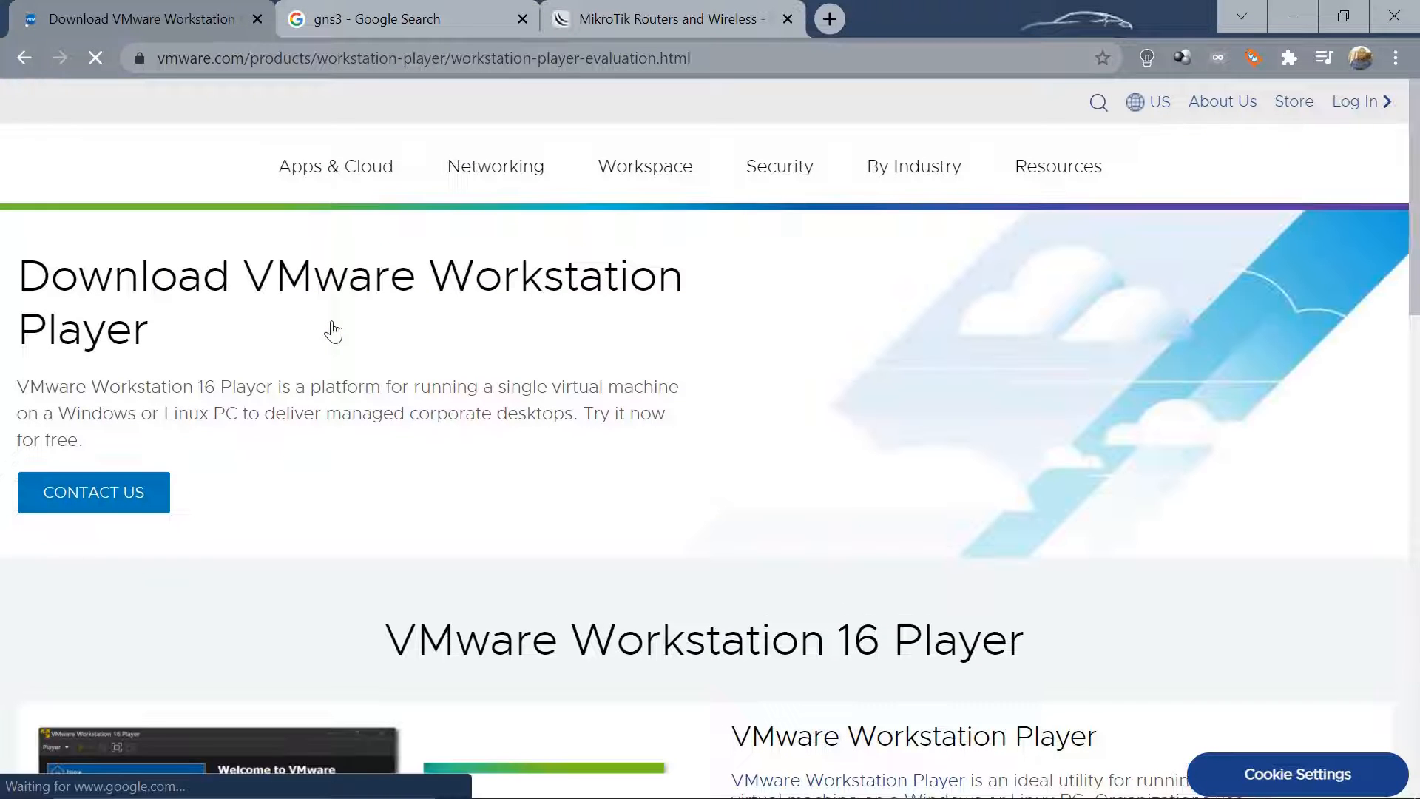
Start downloading Workstation 16.0 Player for Windows
scroll(333, 332, down, 10)
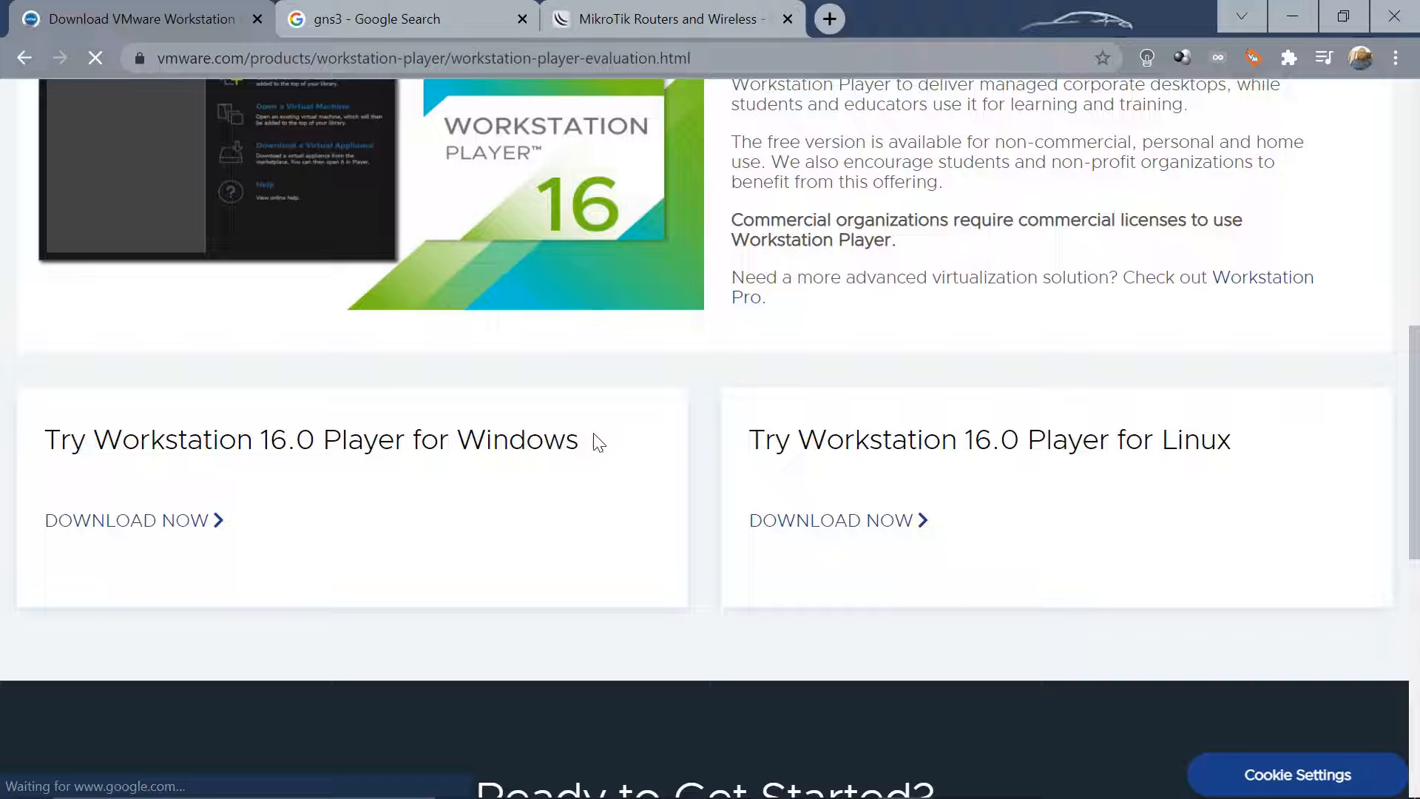
drag(312, 446, 579, 444)
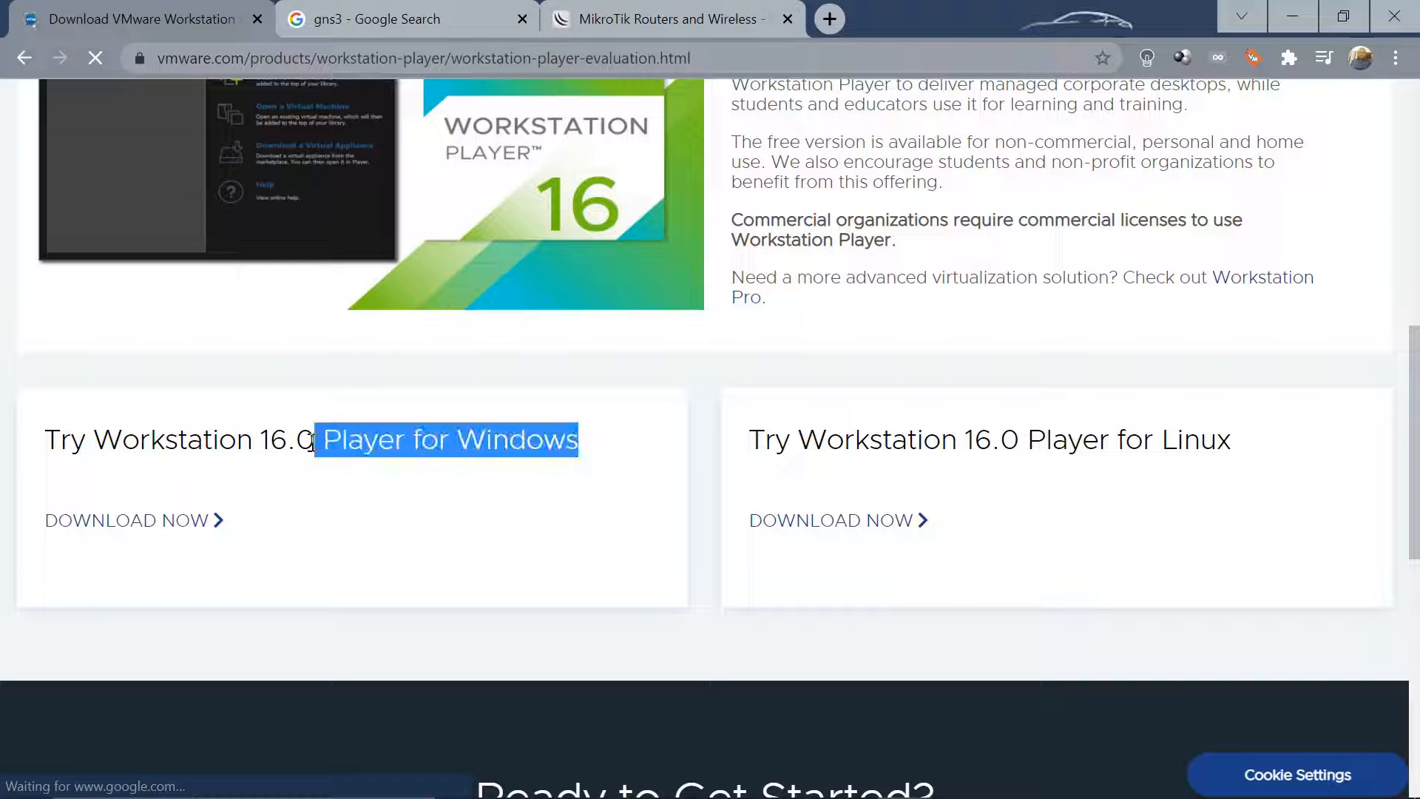
click(319, 519)
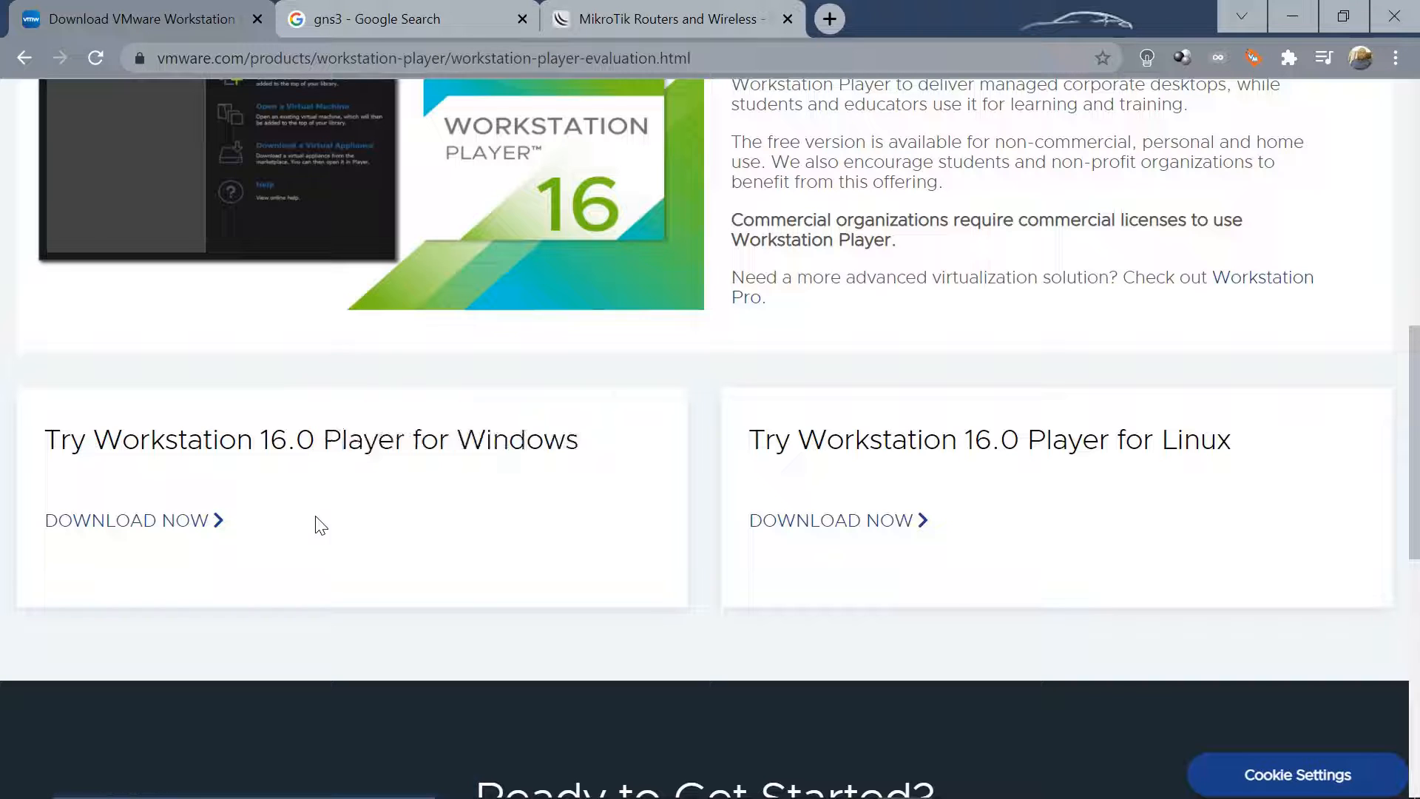
click(112, 527)
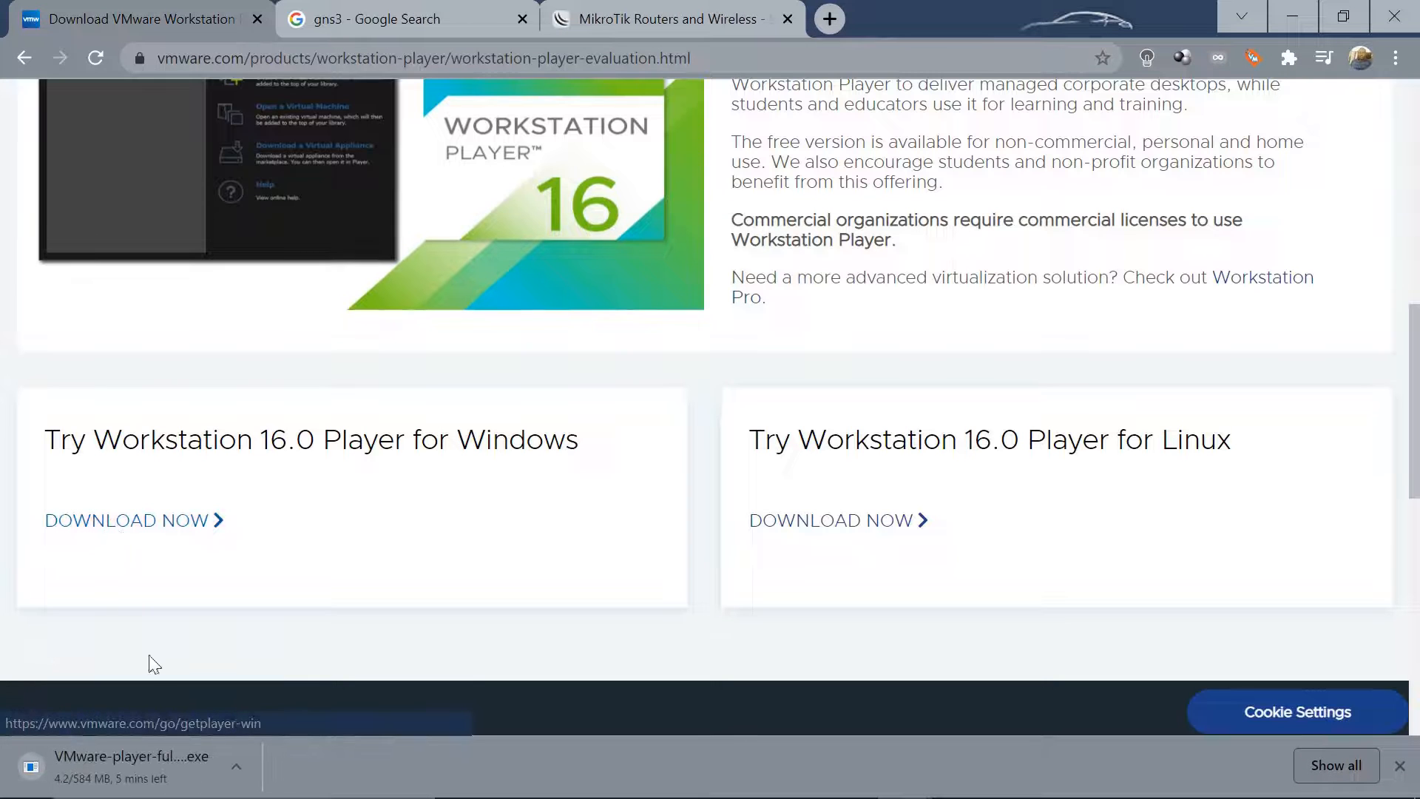
Cancel the Player installer download, close the downloads bar, and return to the gns3 results
click(241, 769)
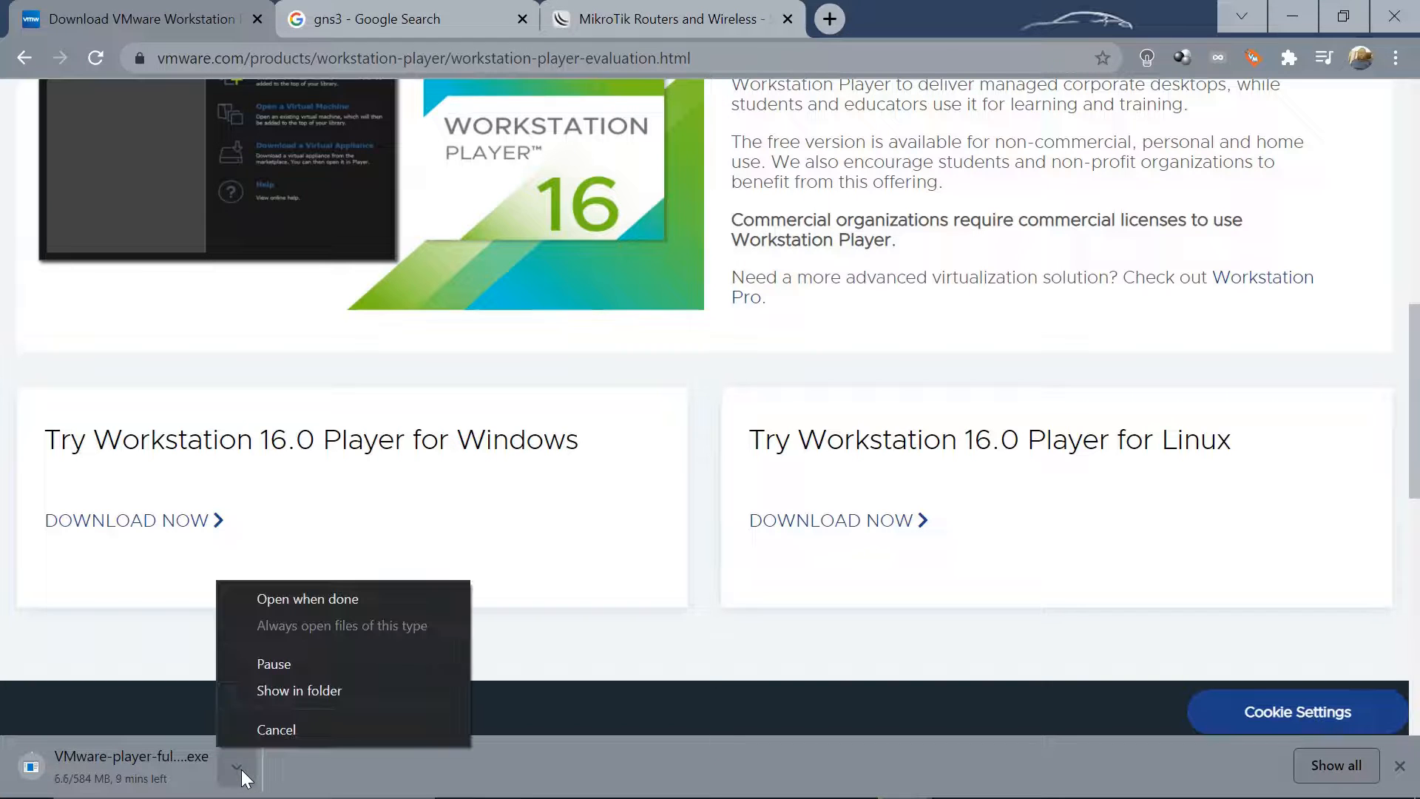
click(303, 730)
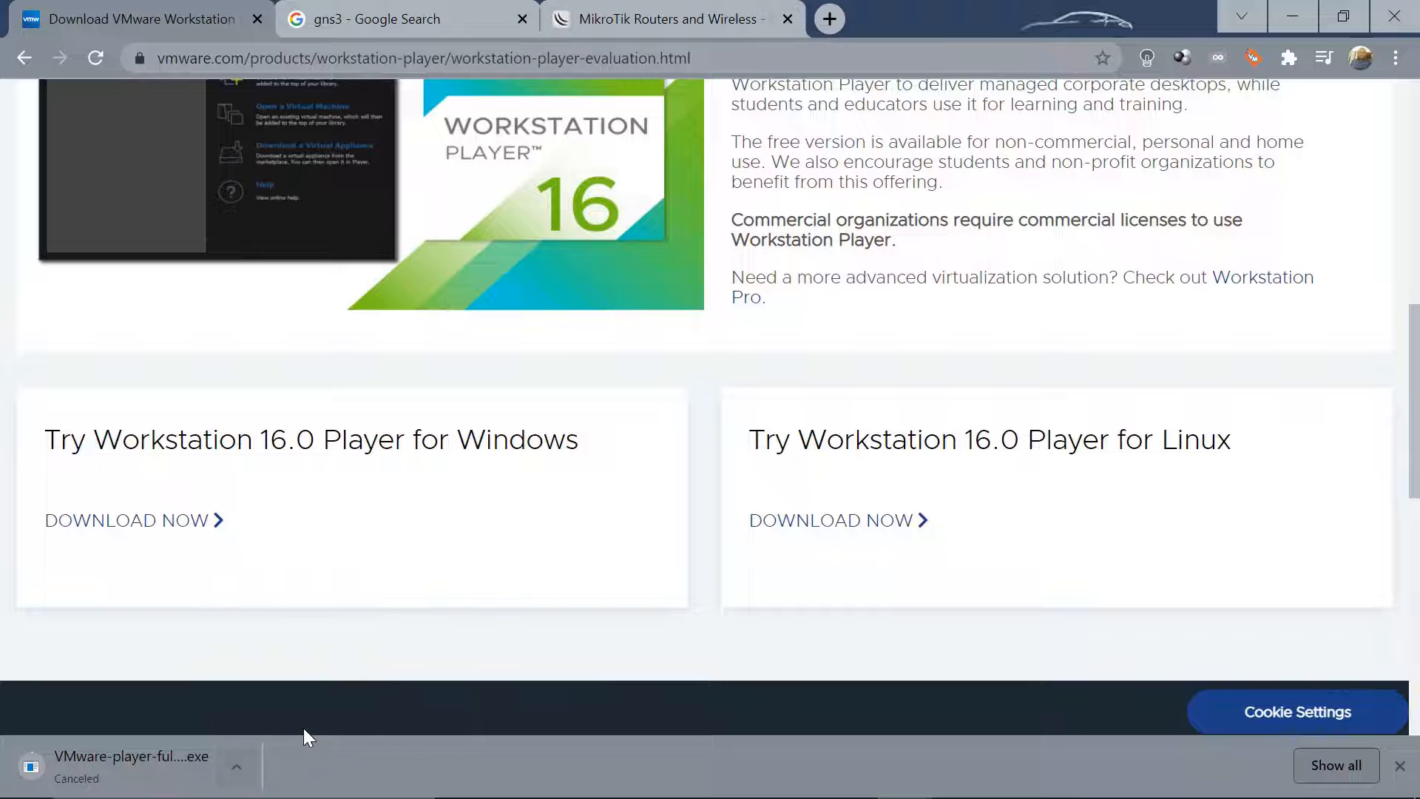
click(1400, 768)
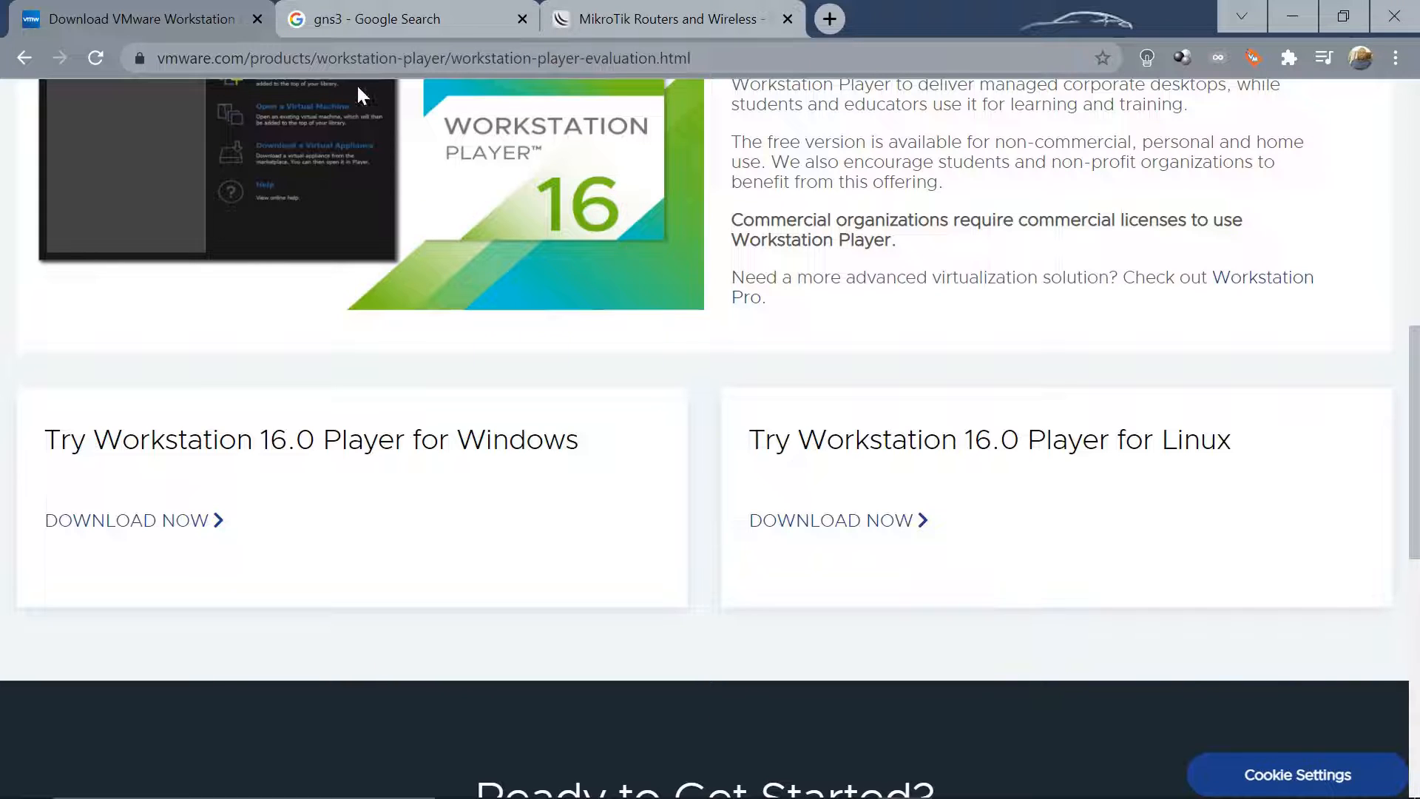
click(374, 15)
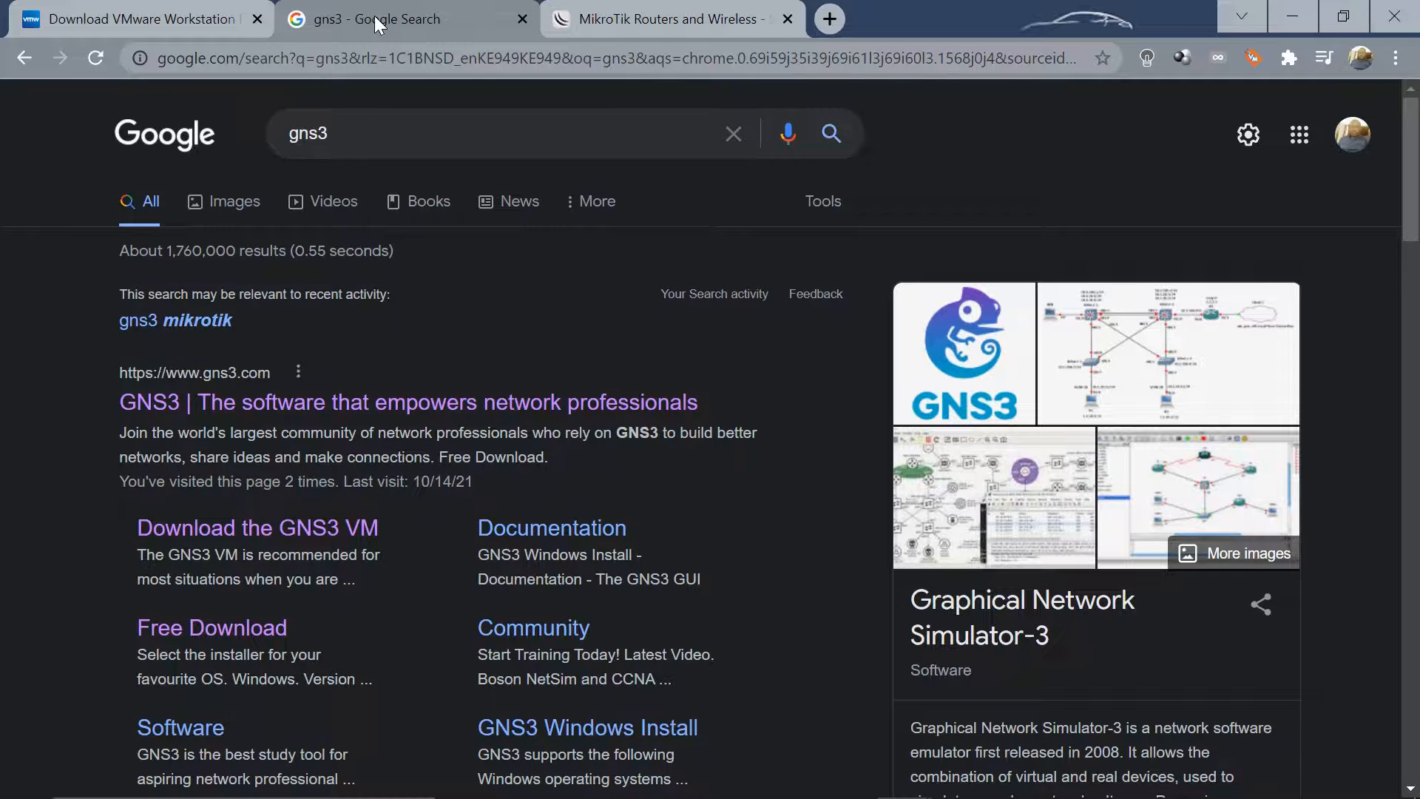
Go from the GNS3 home page via Free Download to the GNS3 VM 2.2.26 download page
click(298, 403)
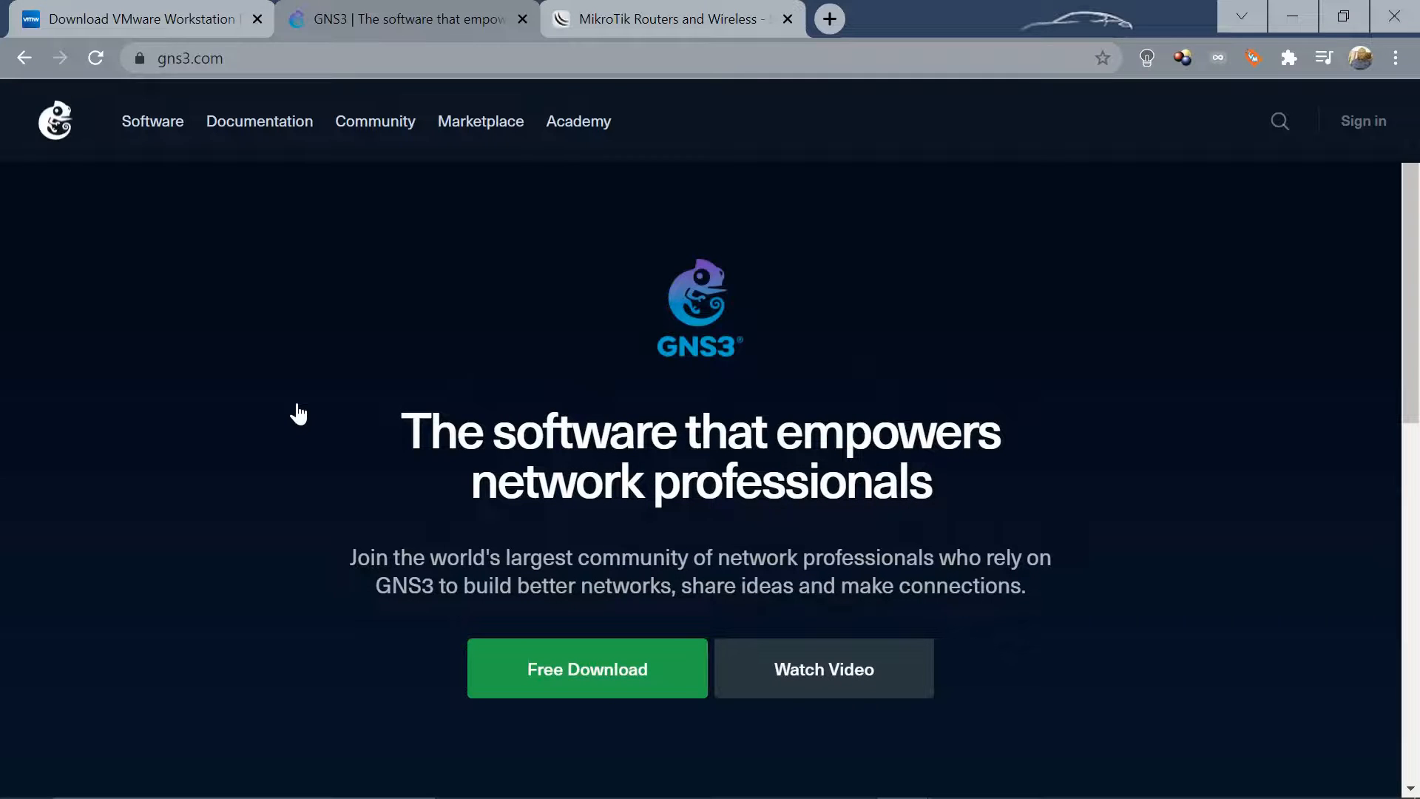
click(568, 675)
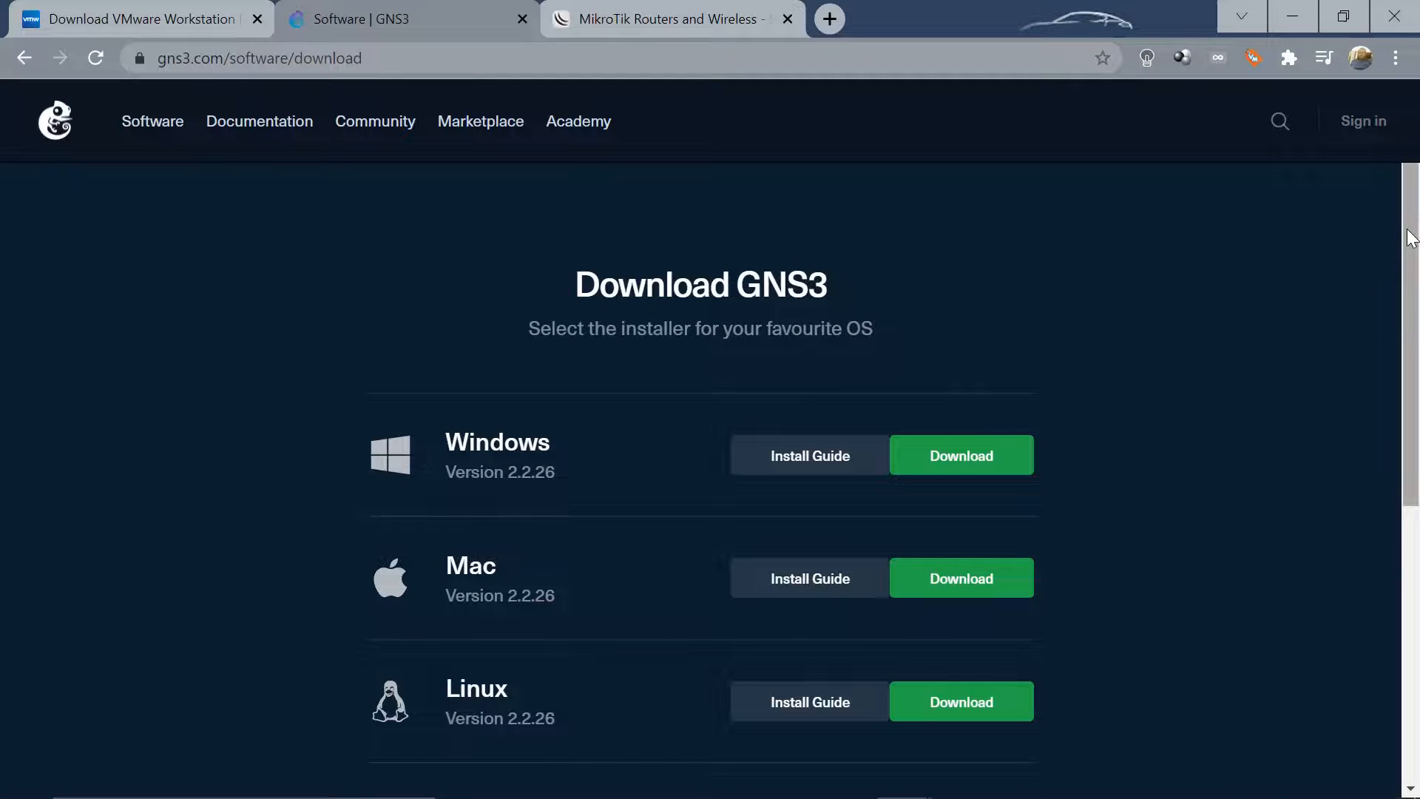
scroll(1407, 238, down, 3)
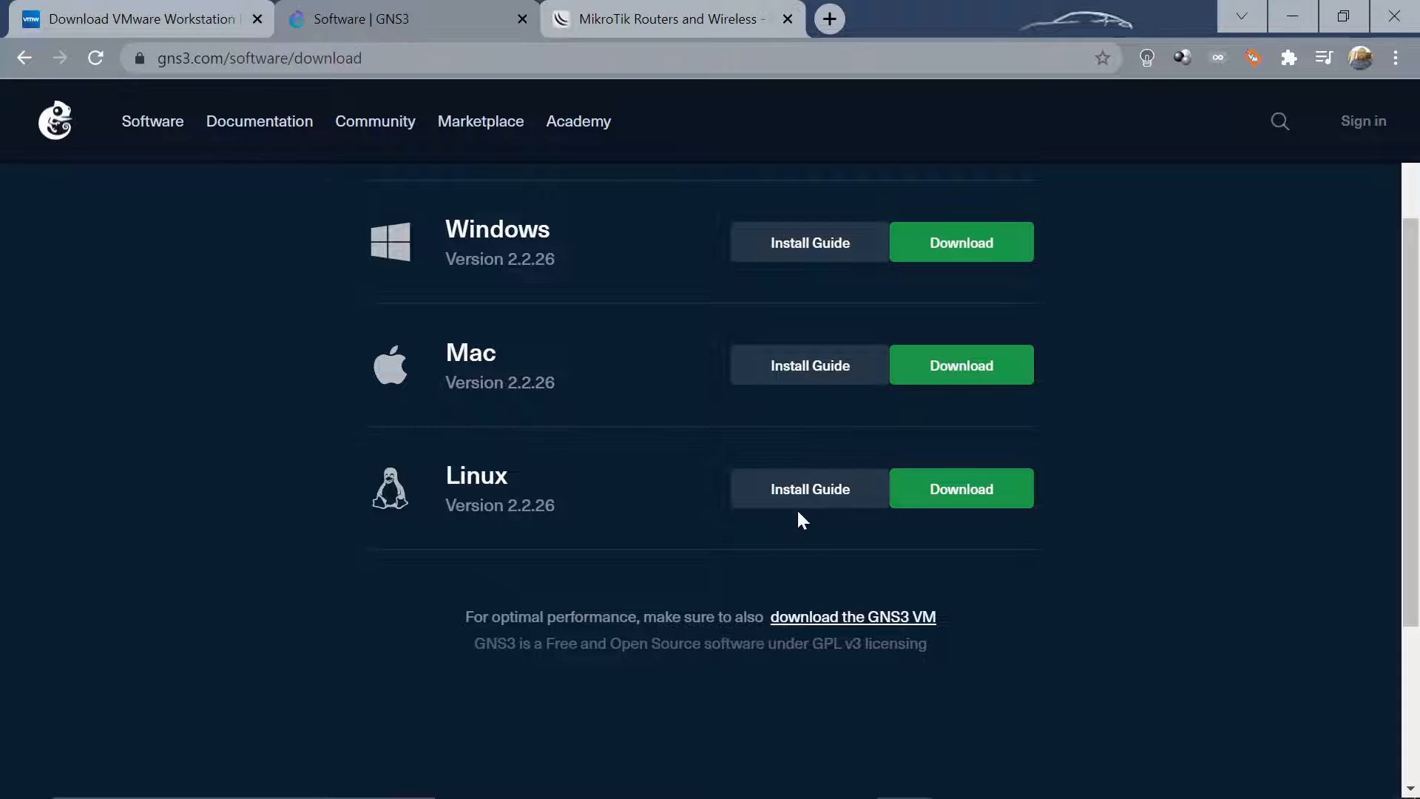
click(831, 622)
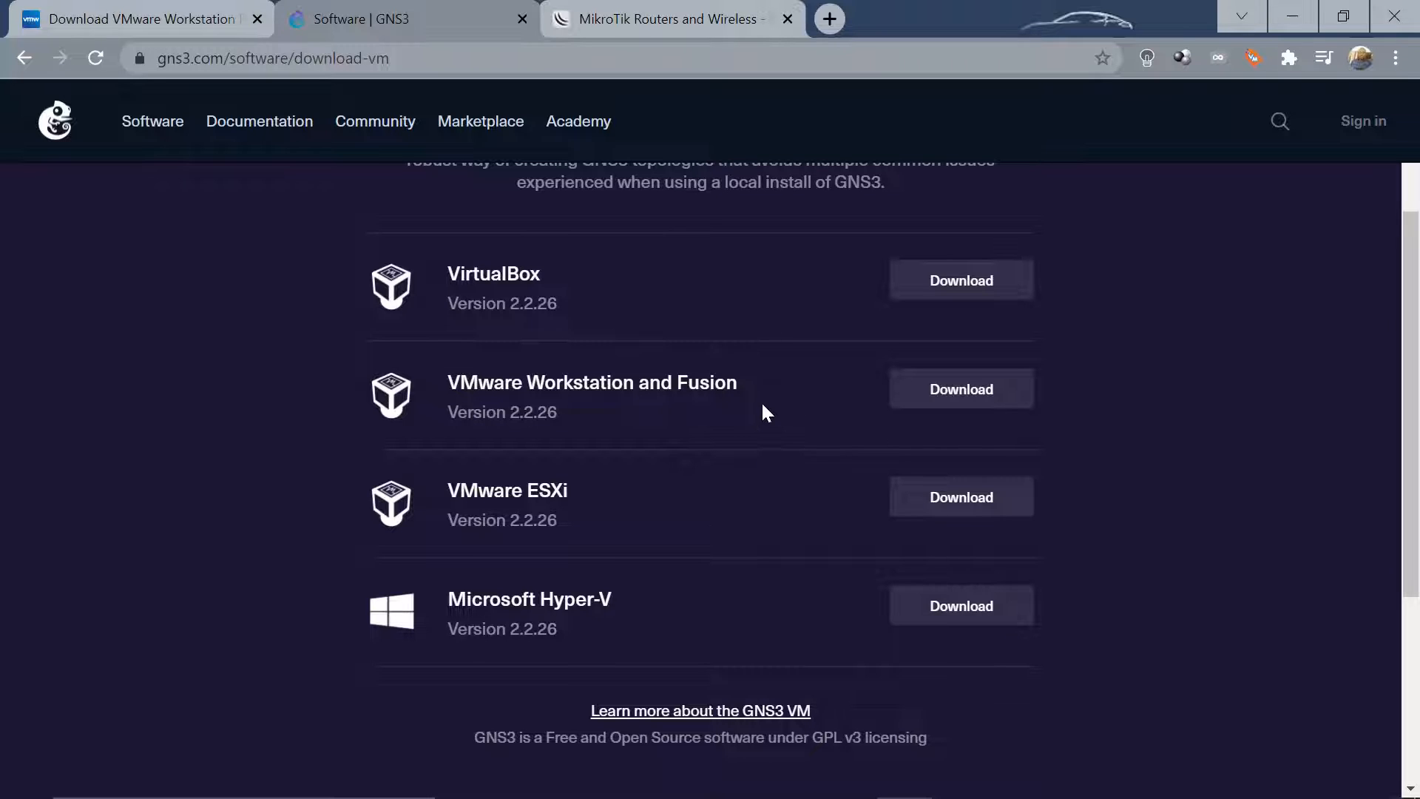
drag(754, 383, 438, 388)
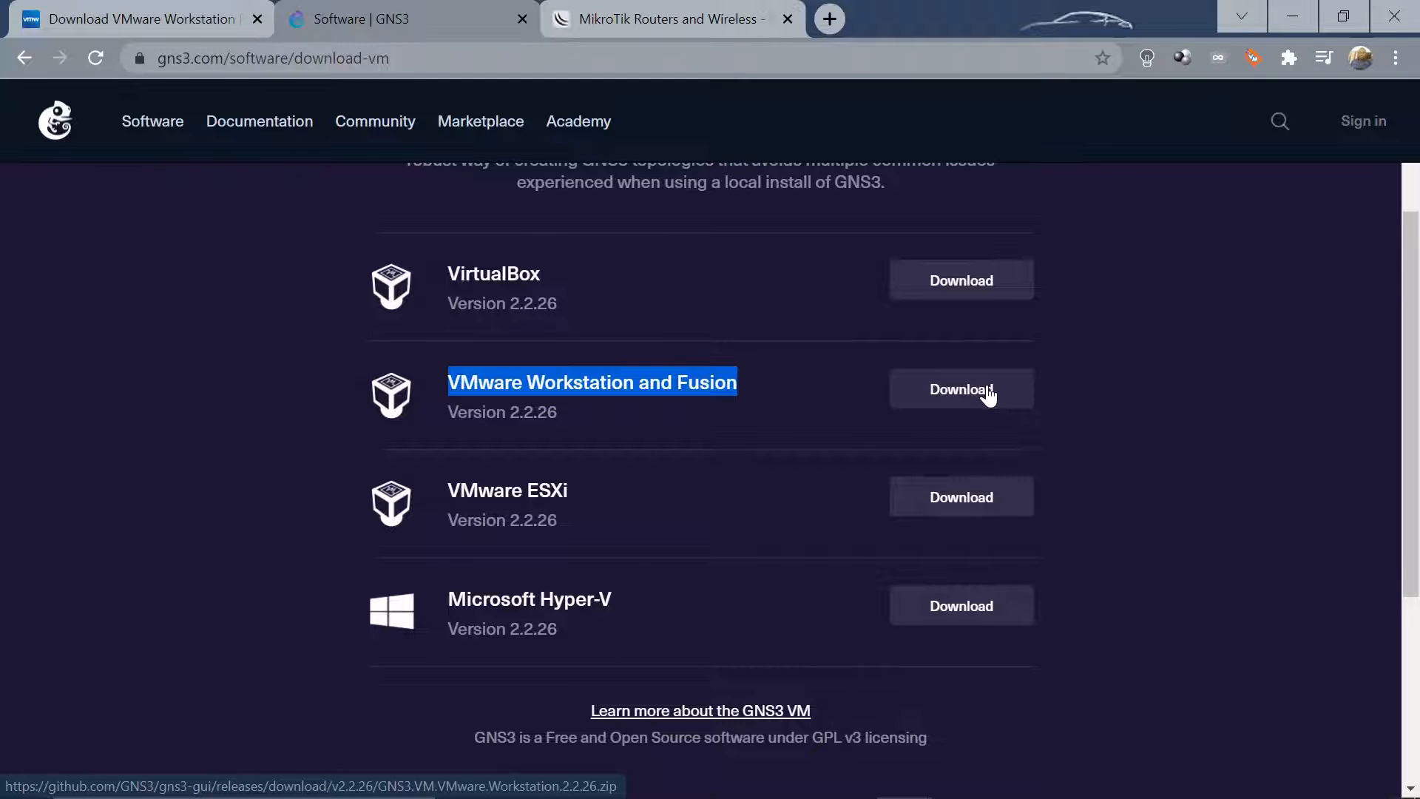
click(1139, 419)
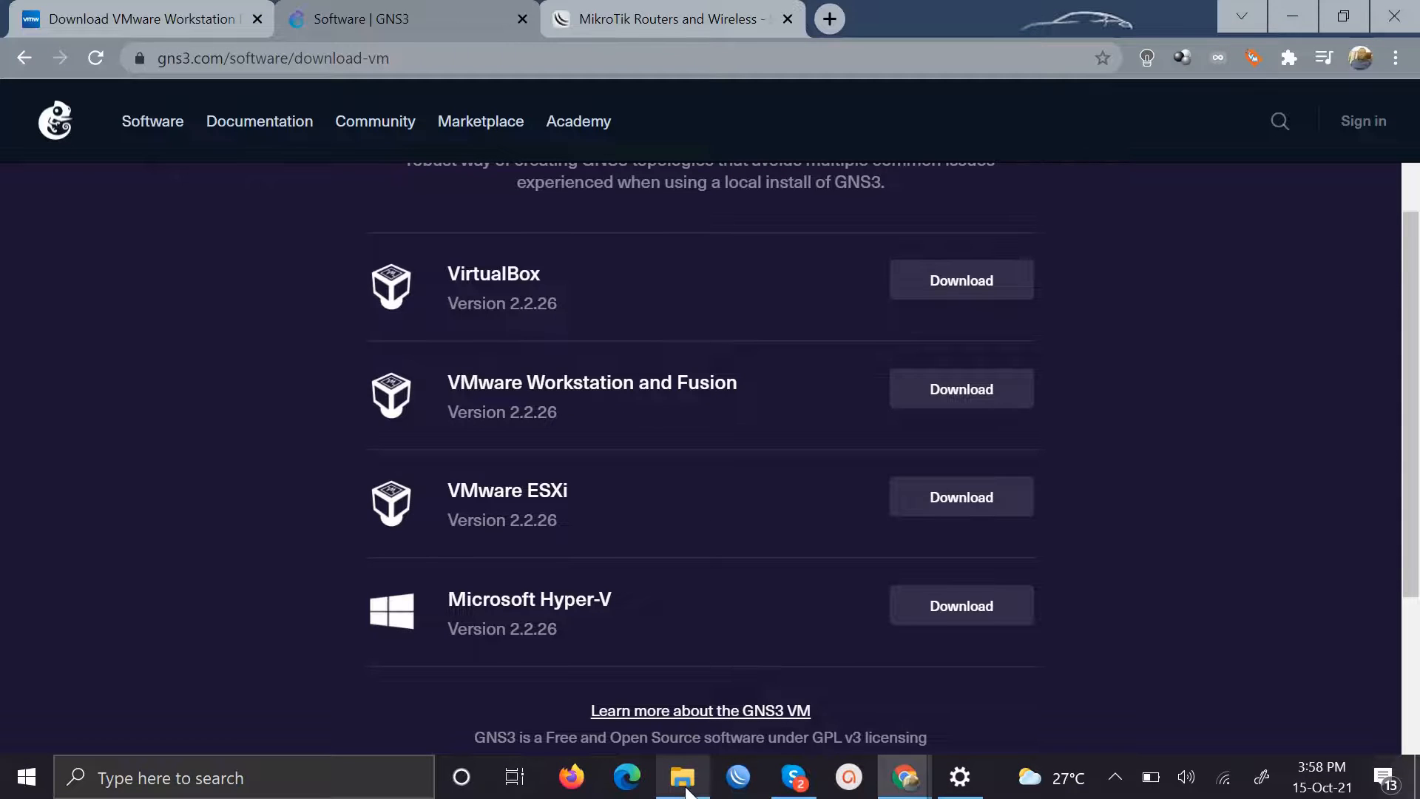
Run the Player installer from Downloads, accept the licence, keep defaults and shortcuts, and install
click(687, 793)
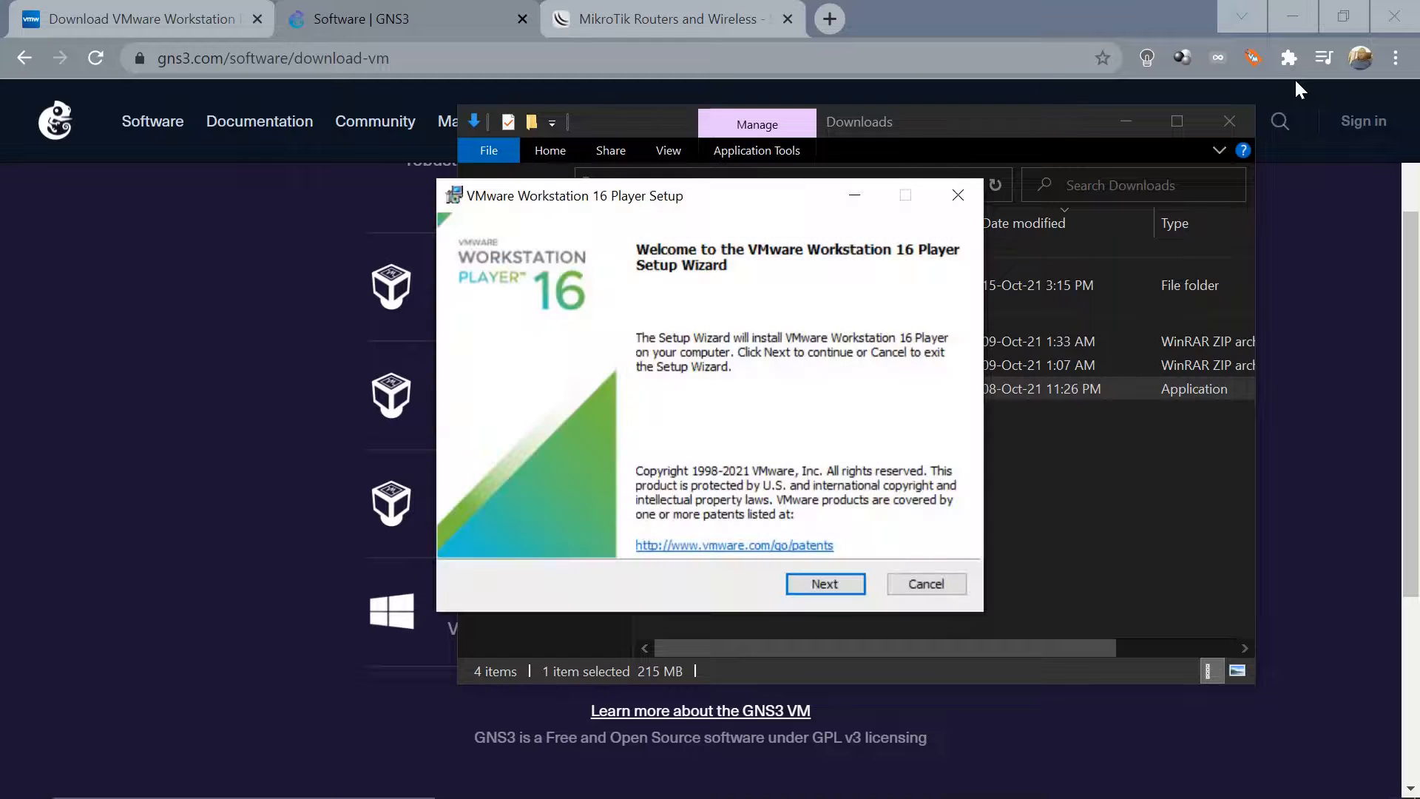
click(810, 586)
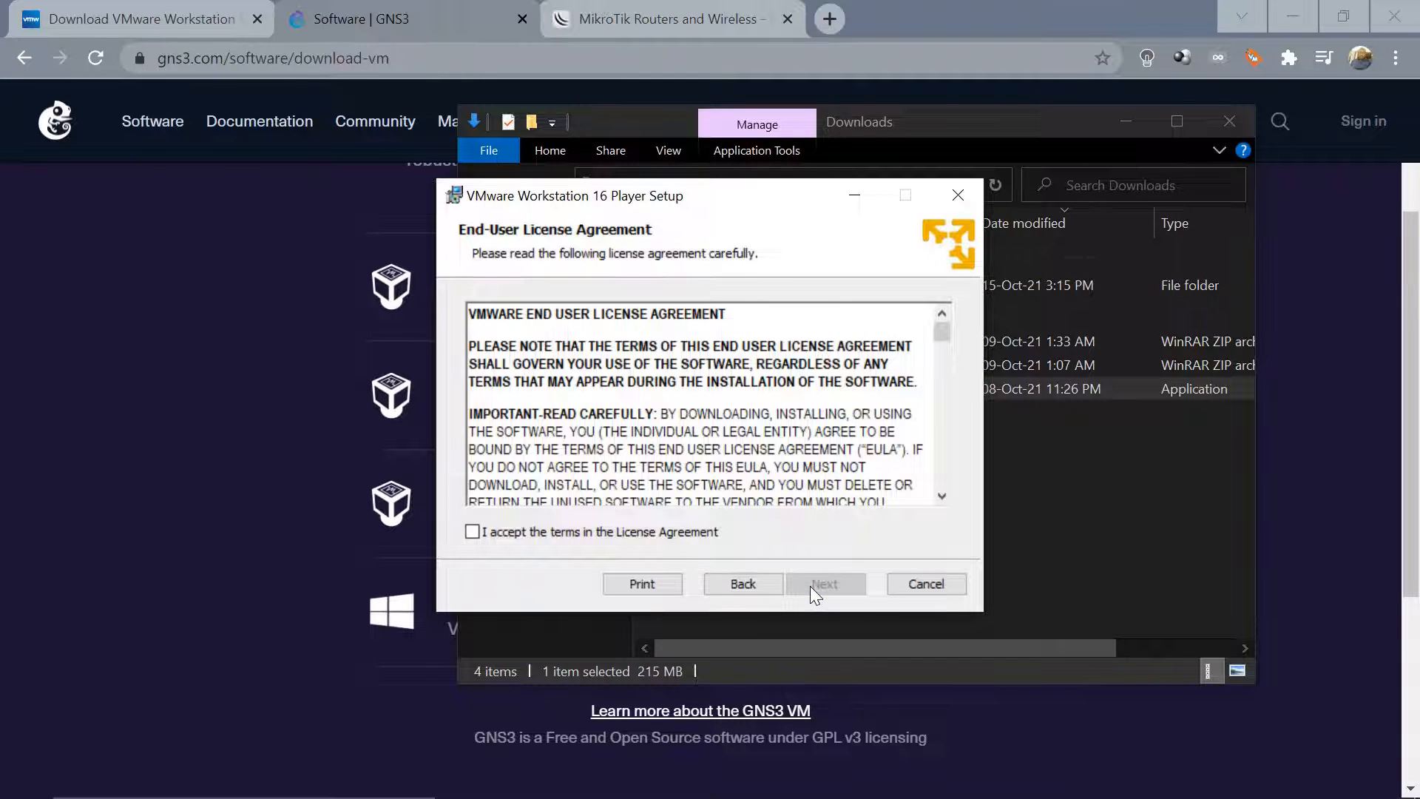
click(560, 538)
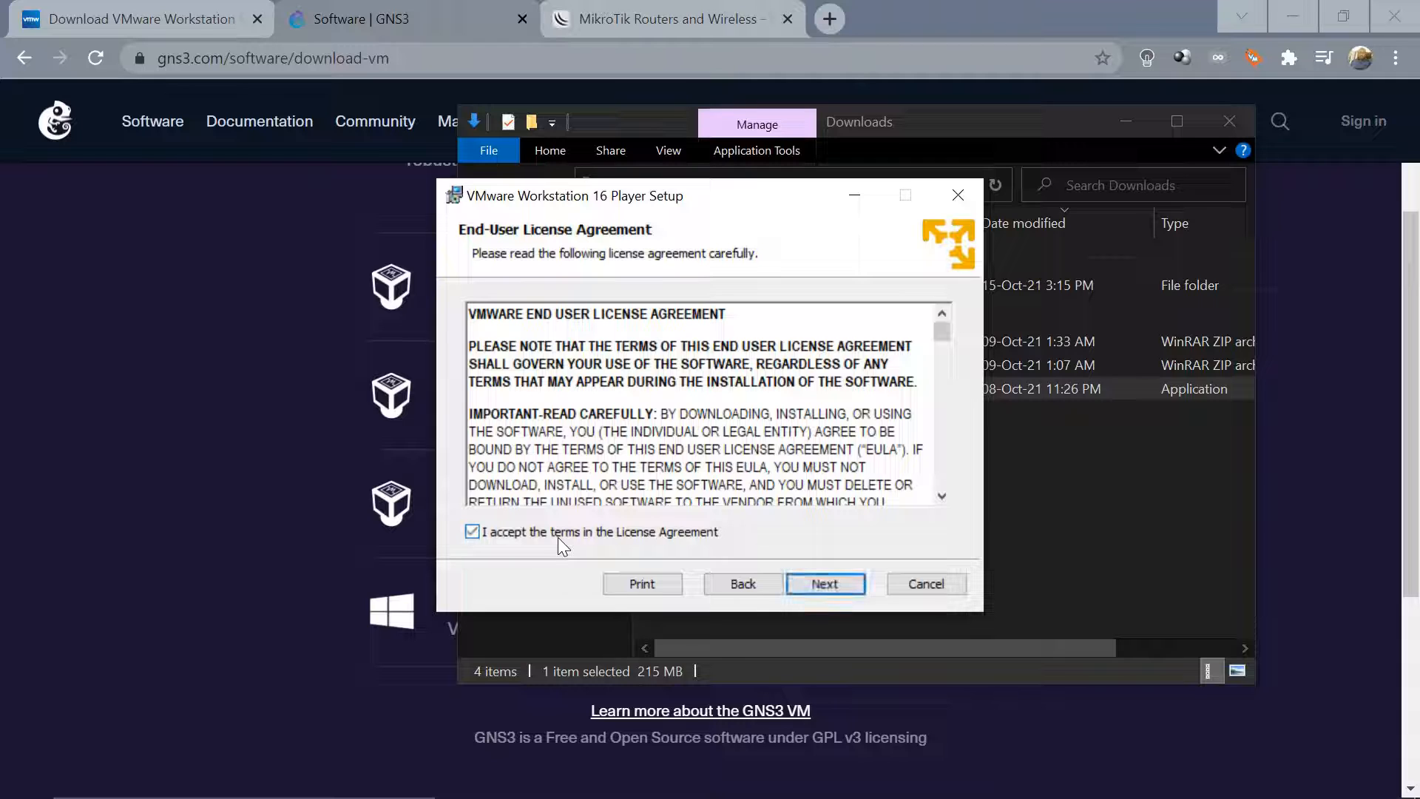
click(828, 583)
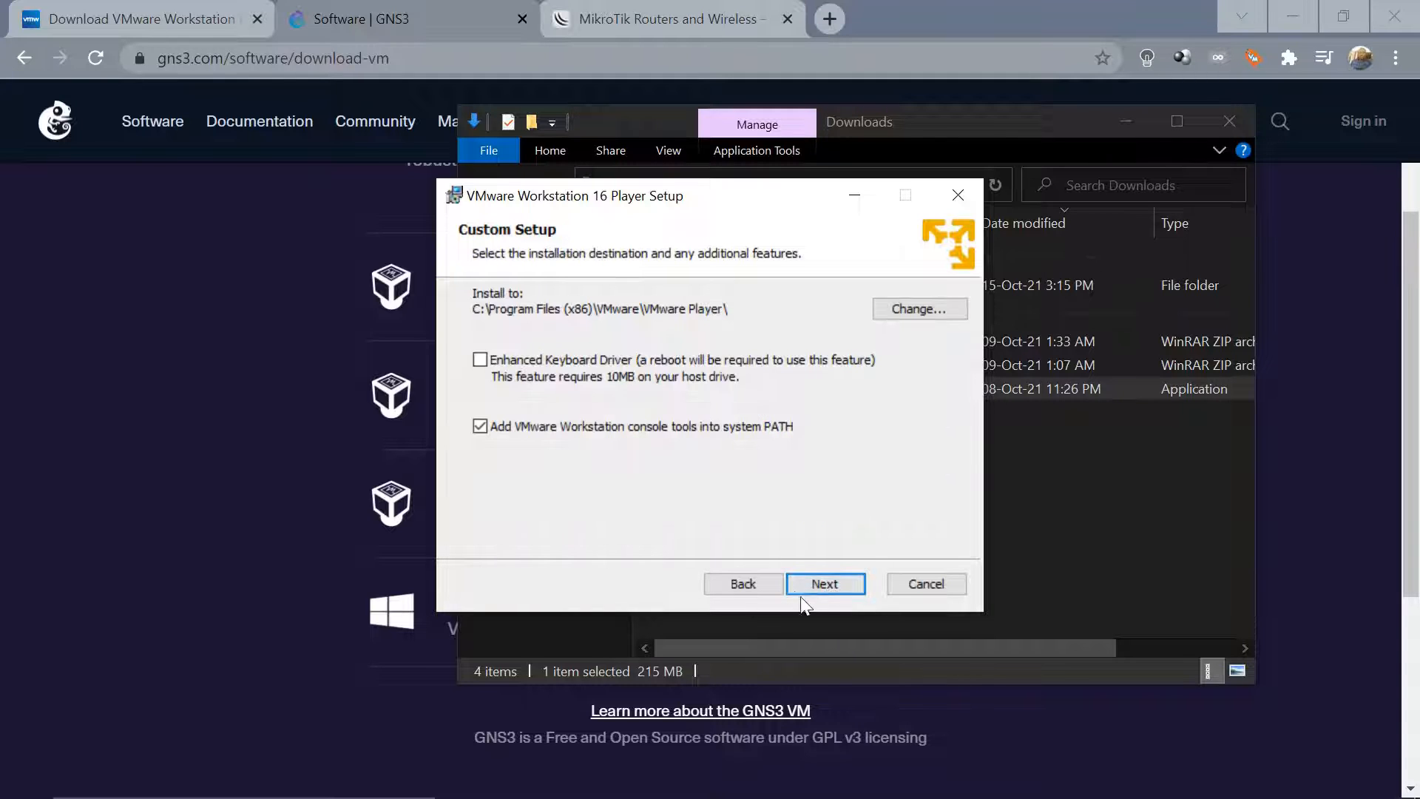
click(826, 583)
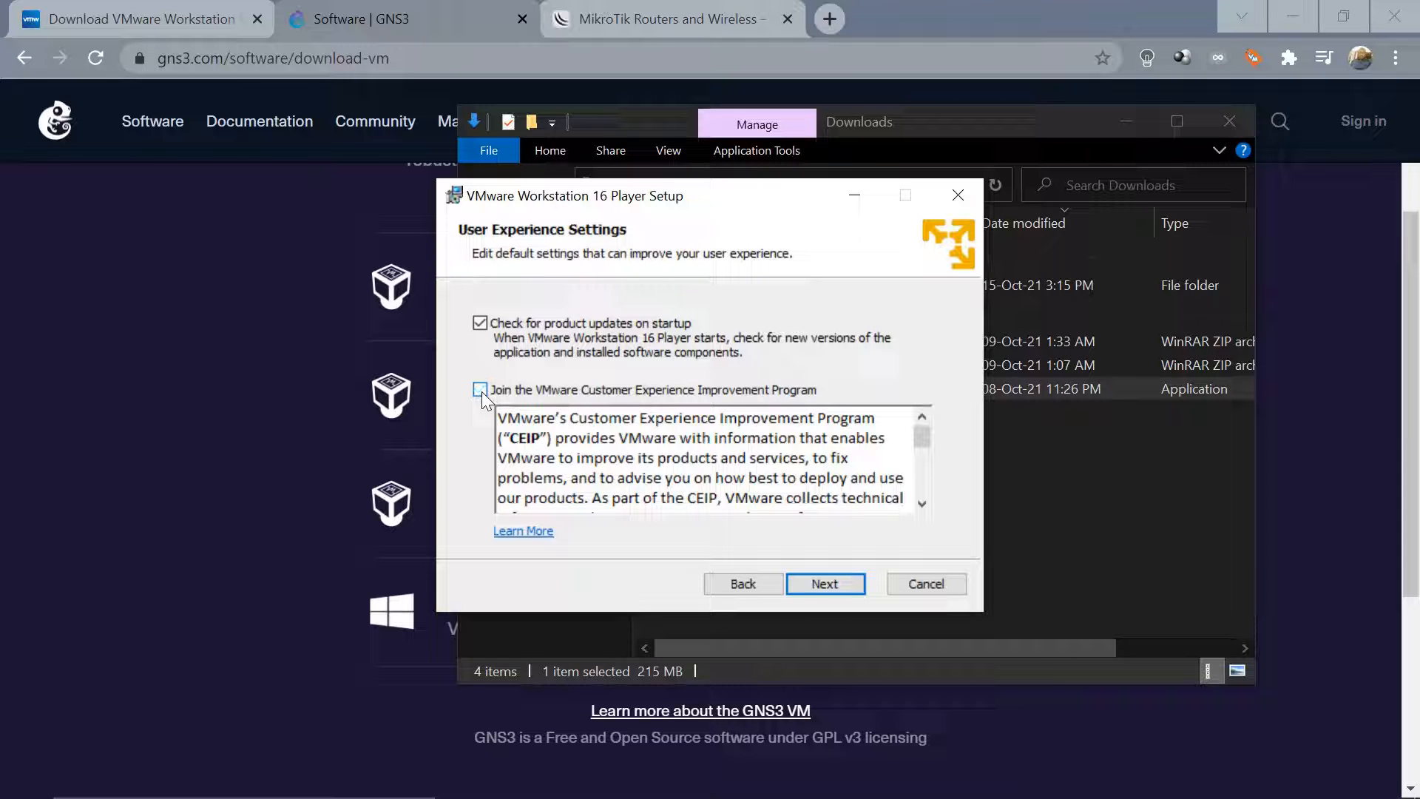
click(826, 583)
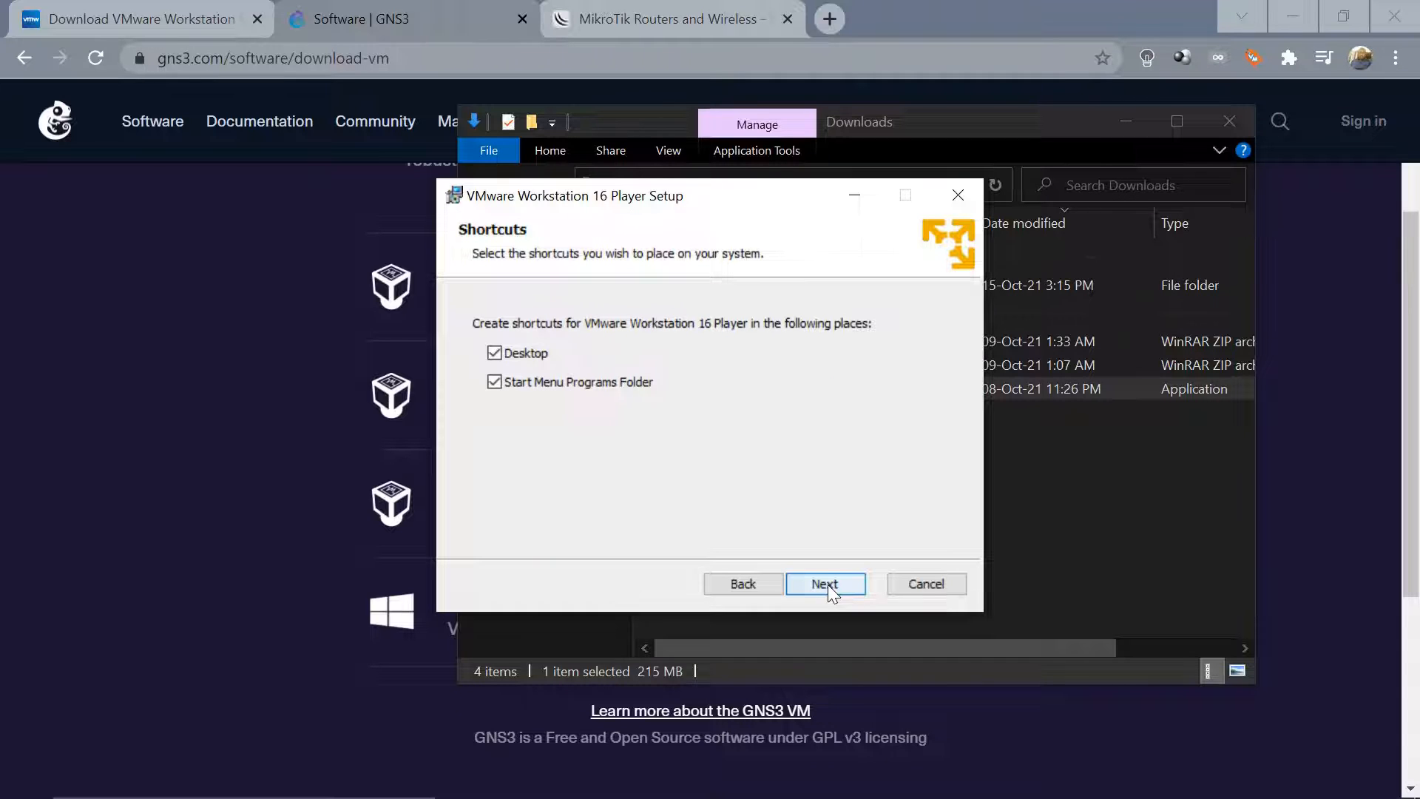
click(827, 584)
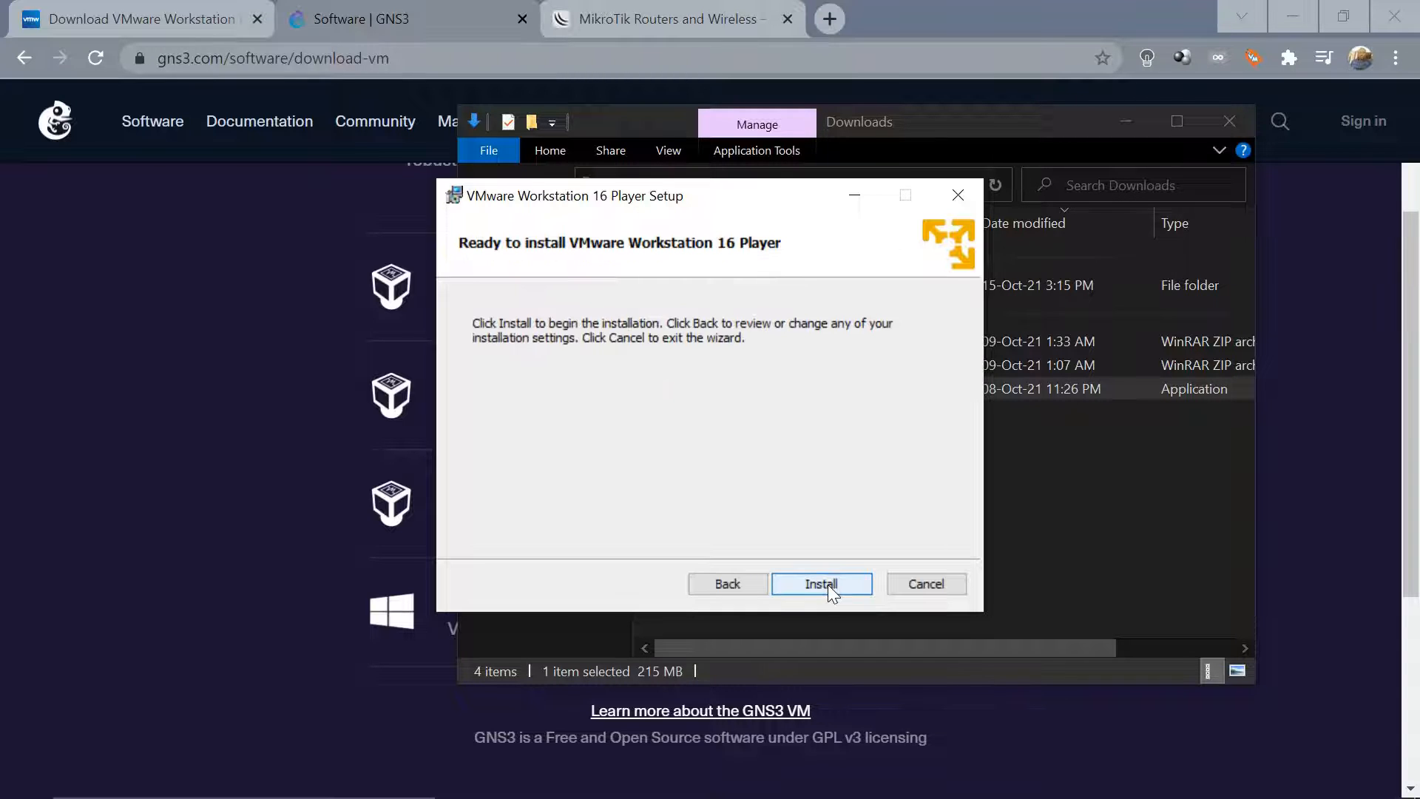
click(828, 584)
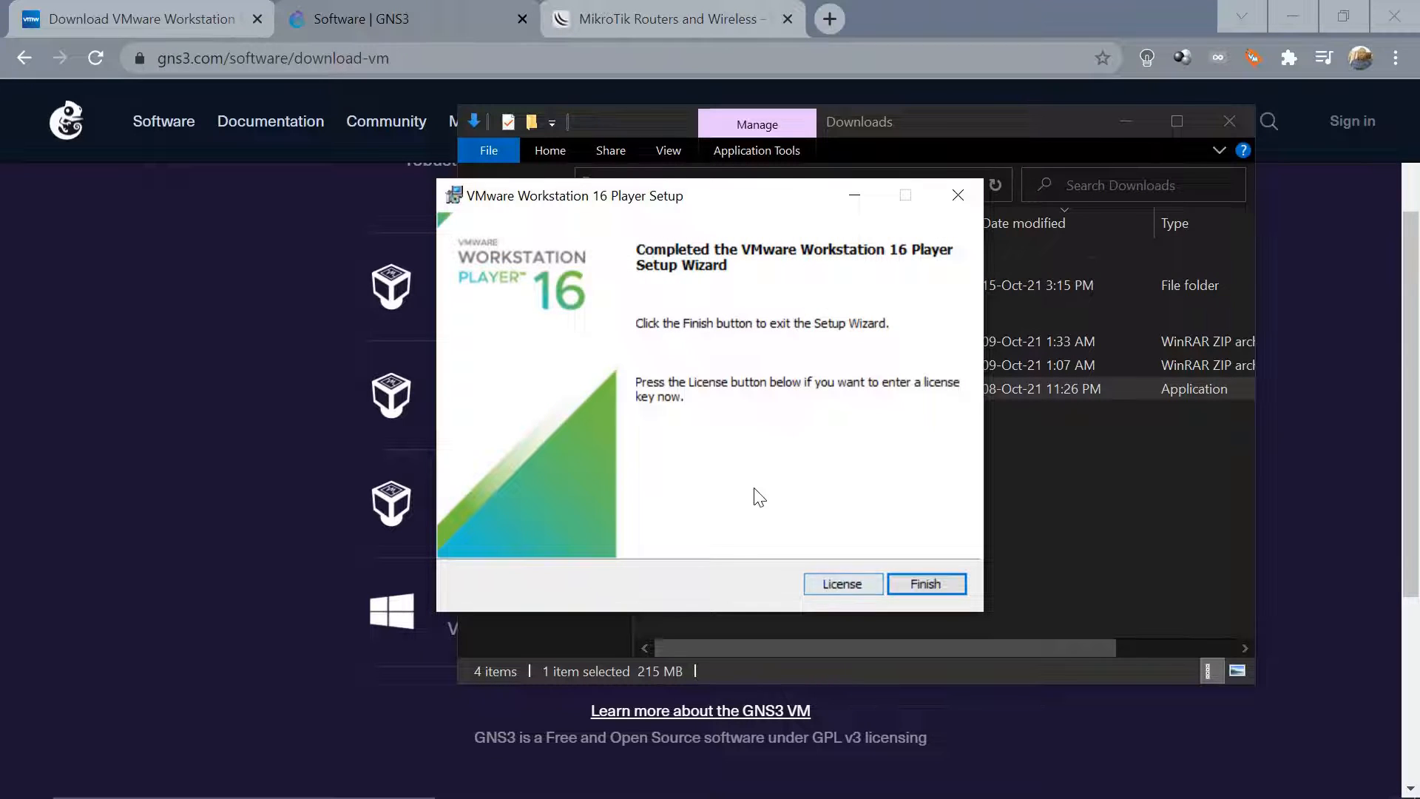
Finish the VMware Workstation 16 Player setup wizard once installation completes
click(926, 584)
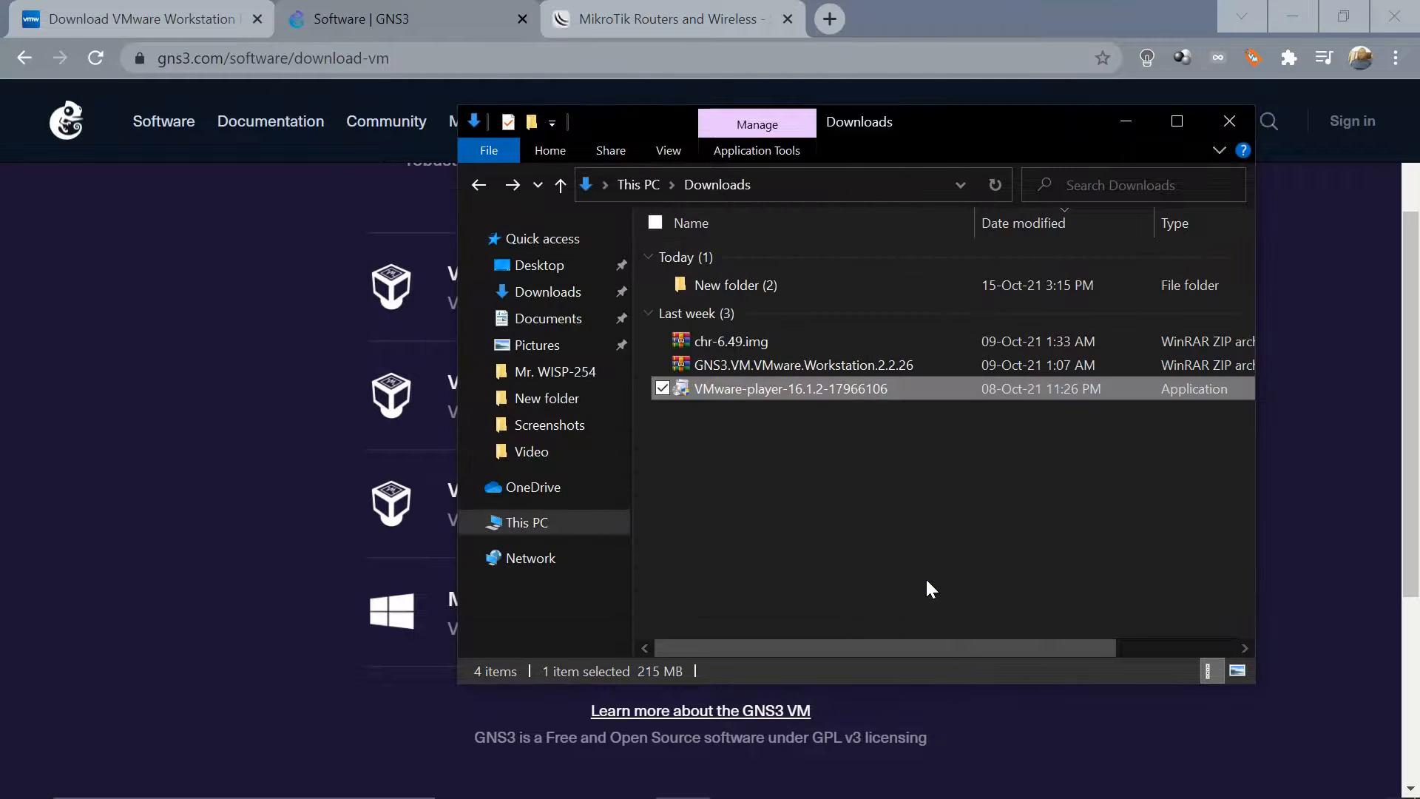
Minimize Downloads and the browser, then launch VMware Workstation 16 Player from its desktop shortcut
click(1122, 120)
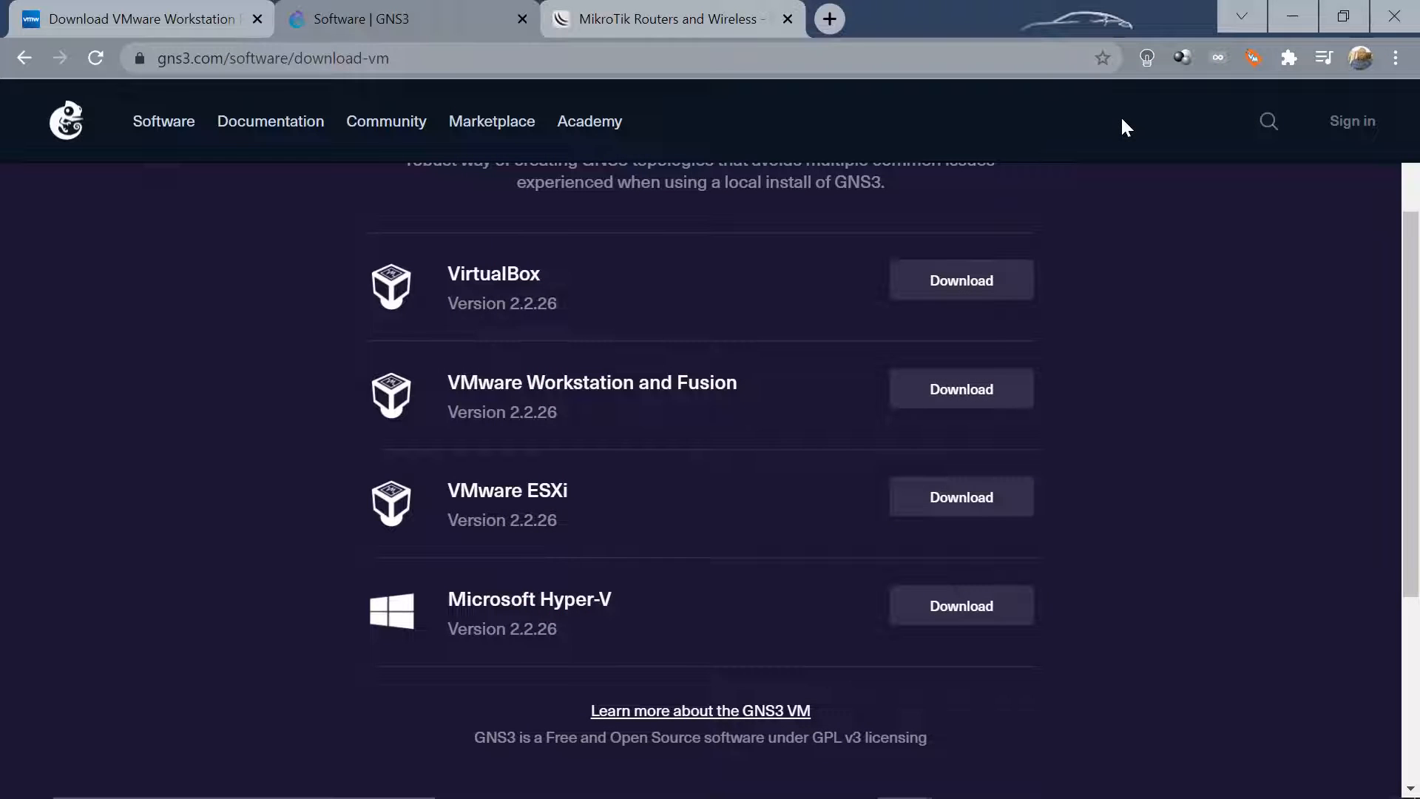
click(1296, 16)
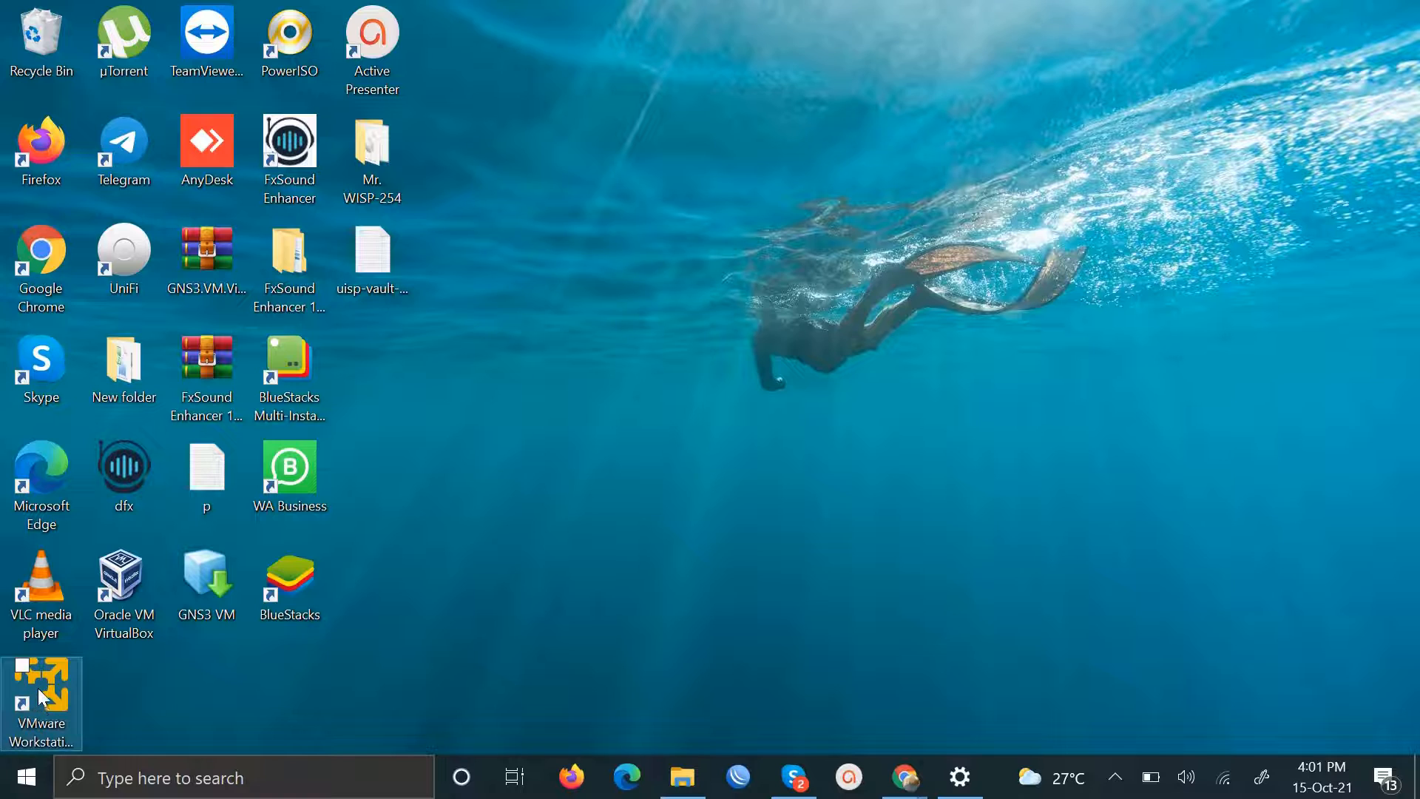
click(47, 695)
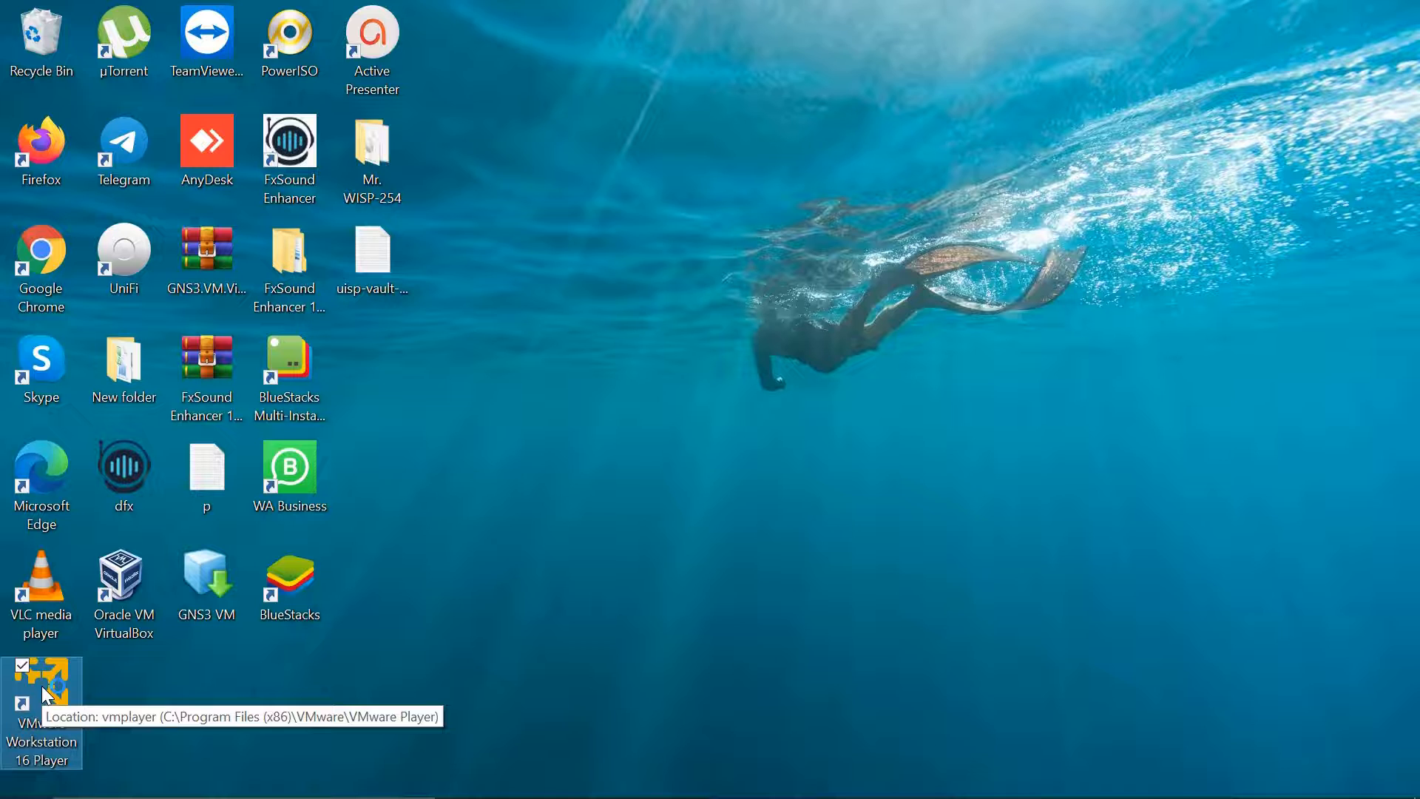
double_click(47, 695)
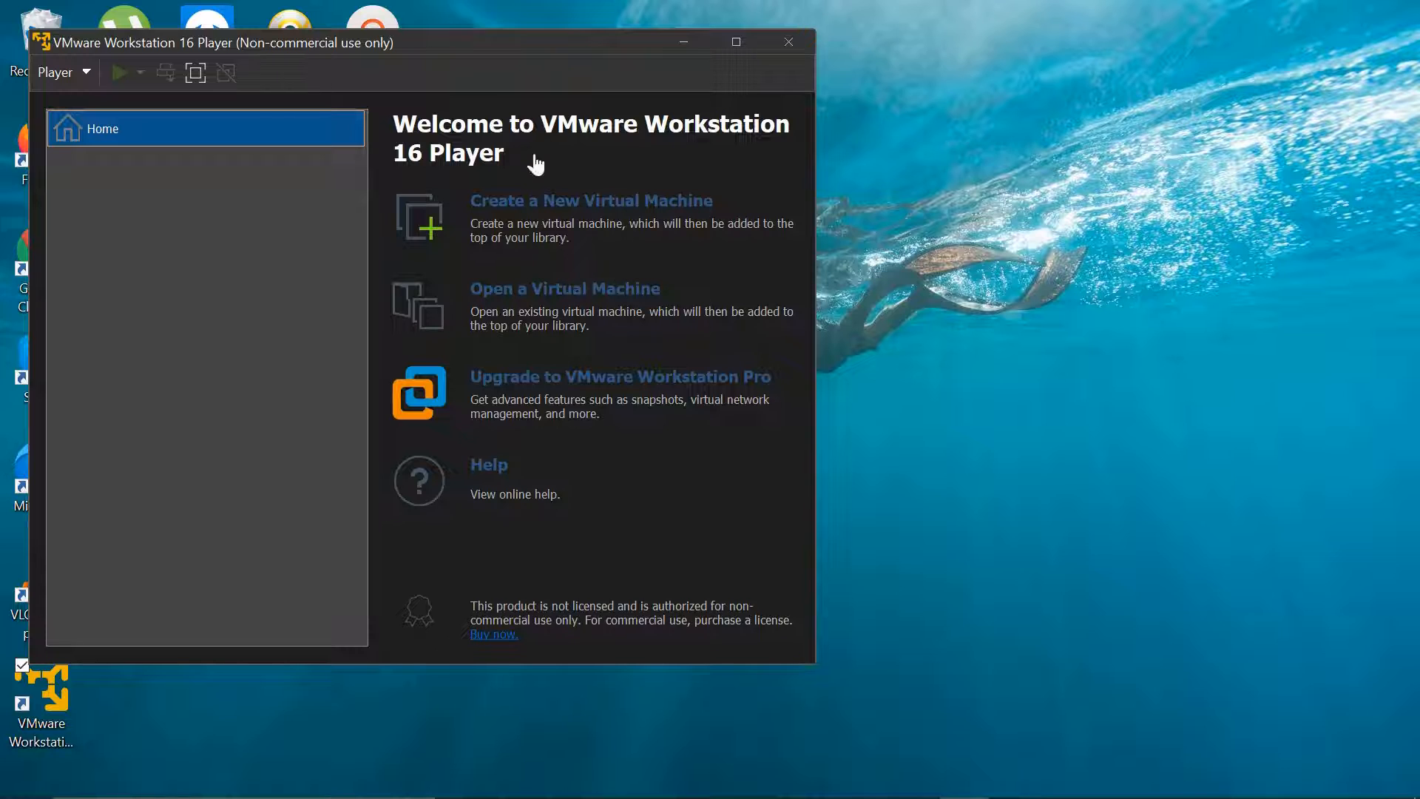
drag(455, 51, 682, 72)
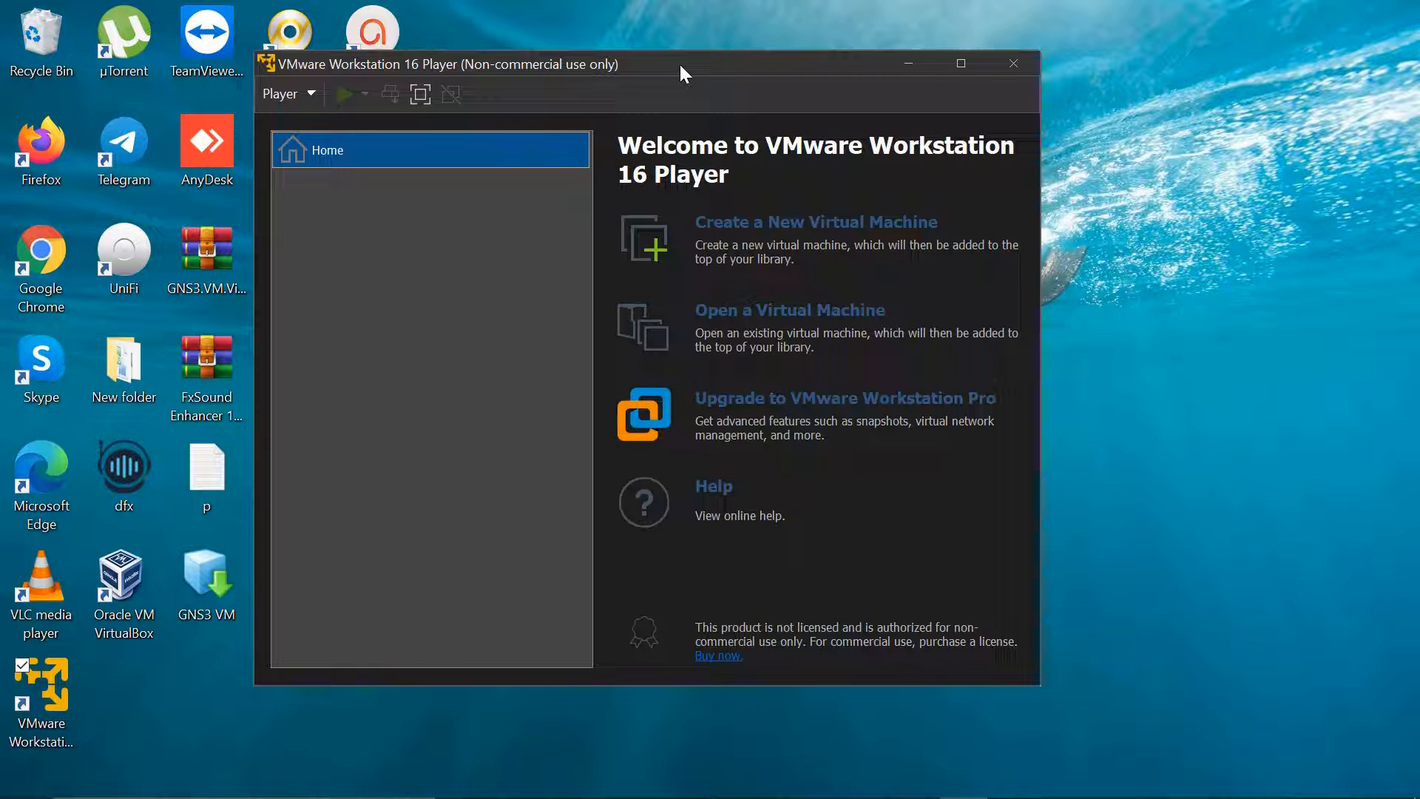
Import the GNS3 VM .ova appliance into the Player library
click(773, 323)
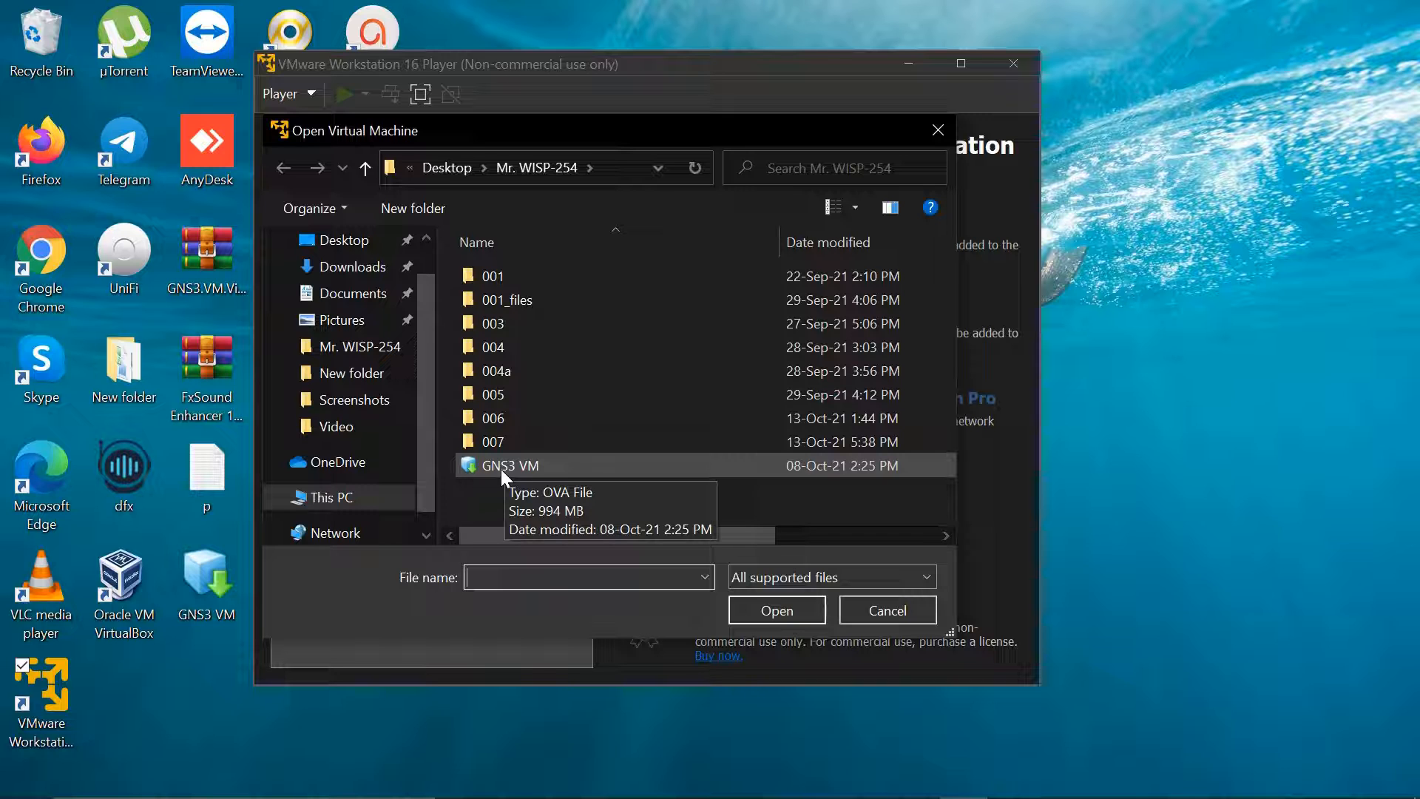
double_click(532, 465)
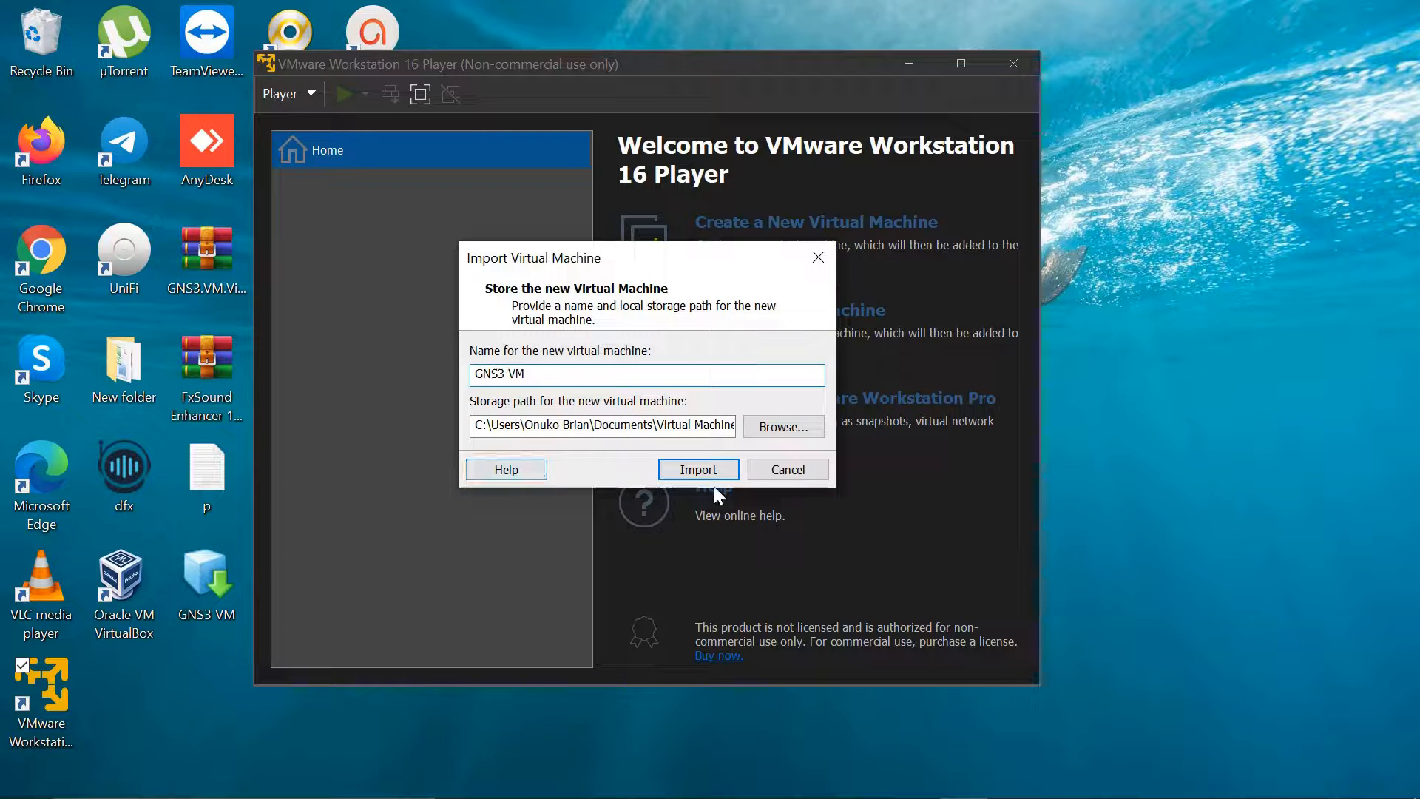
click(688, 472)
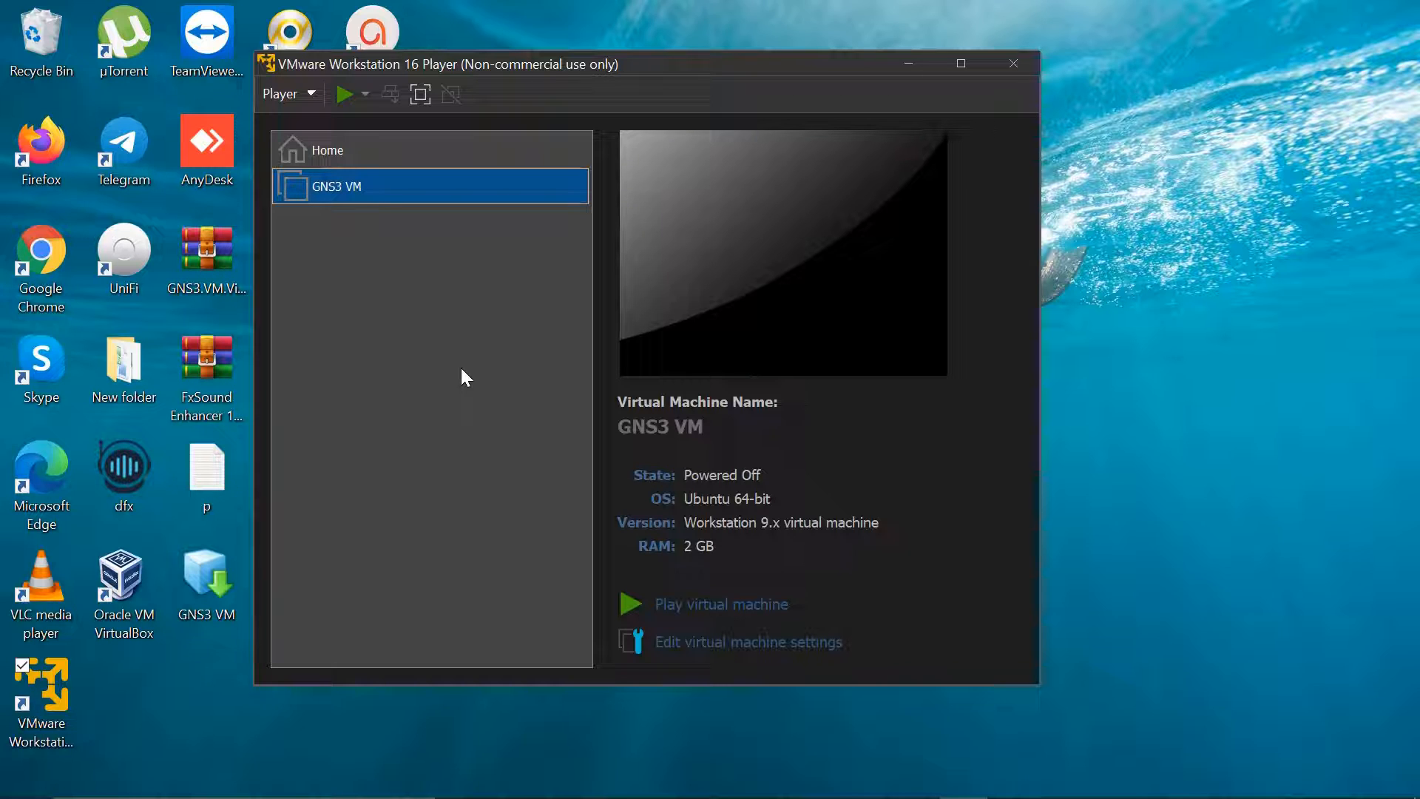
In the GNS3 VM's settings, delete the leading 2 of the 2048 MB memory value
click(733, 645)
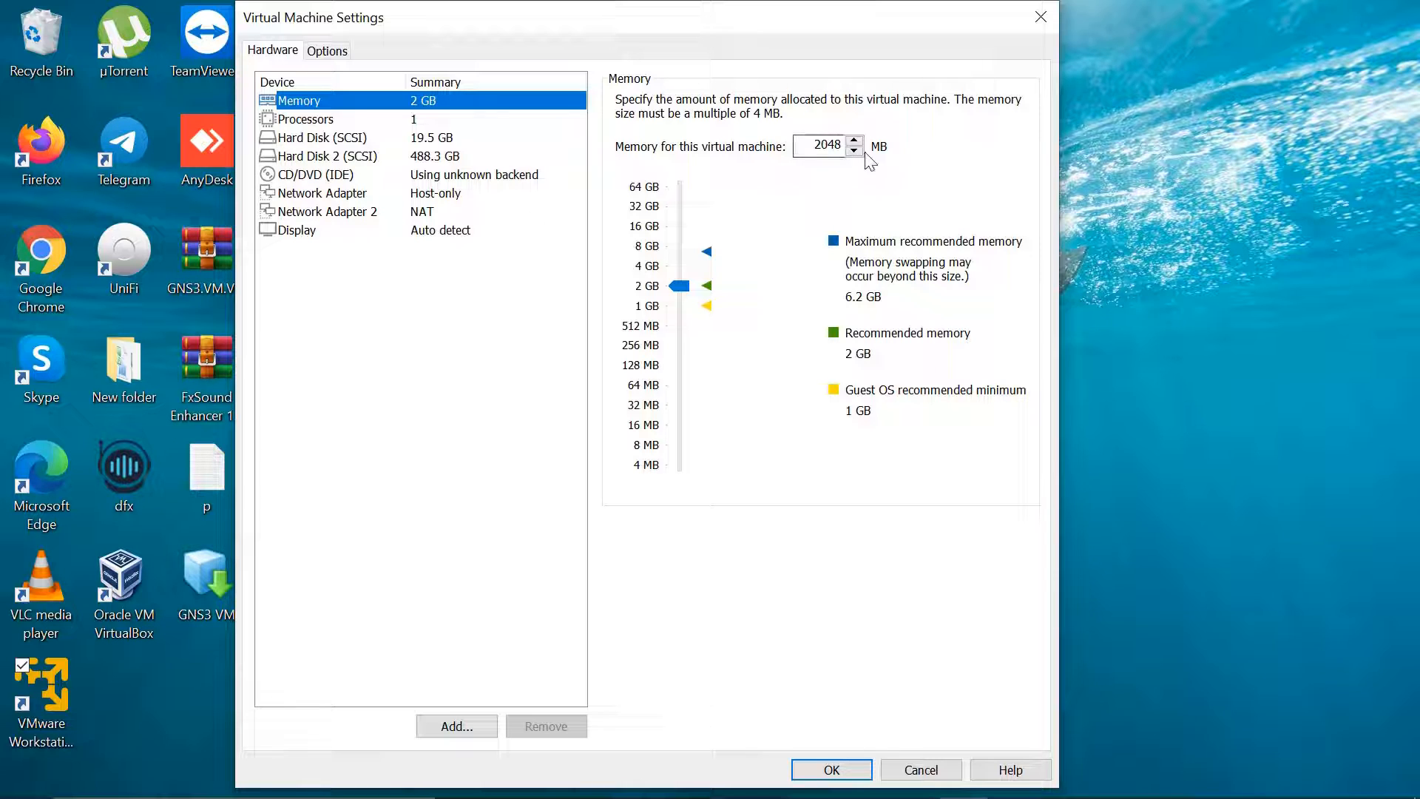
click(821, 144)
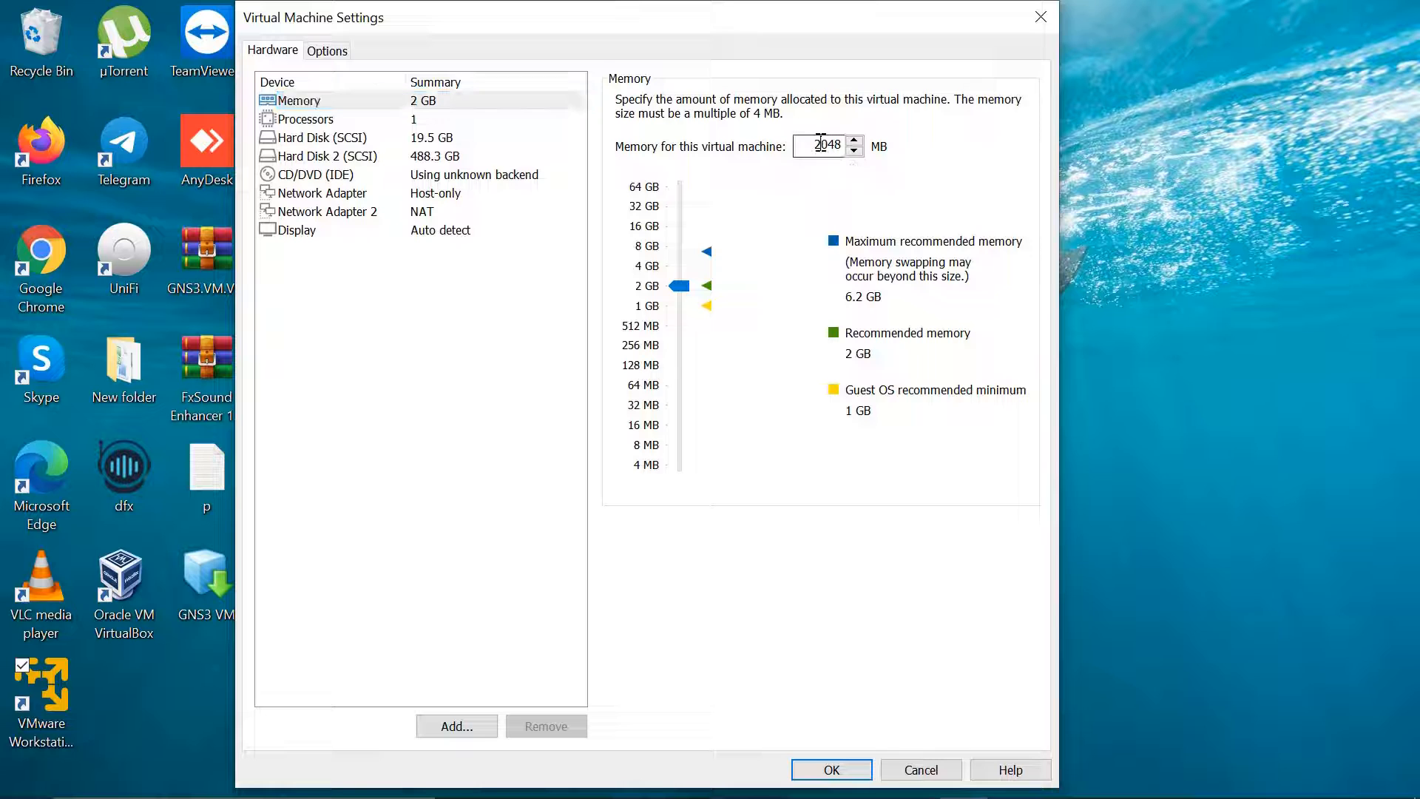
key(BackSpace)
Make memory 4048 MB, set 2 processor cores, confirm Network Adapter 2 is NAT, and save
text(4)
click(416, 122)
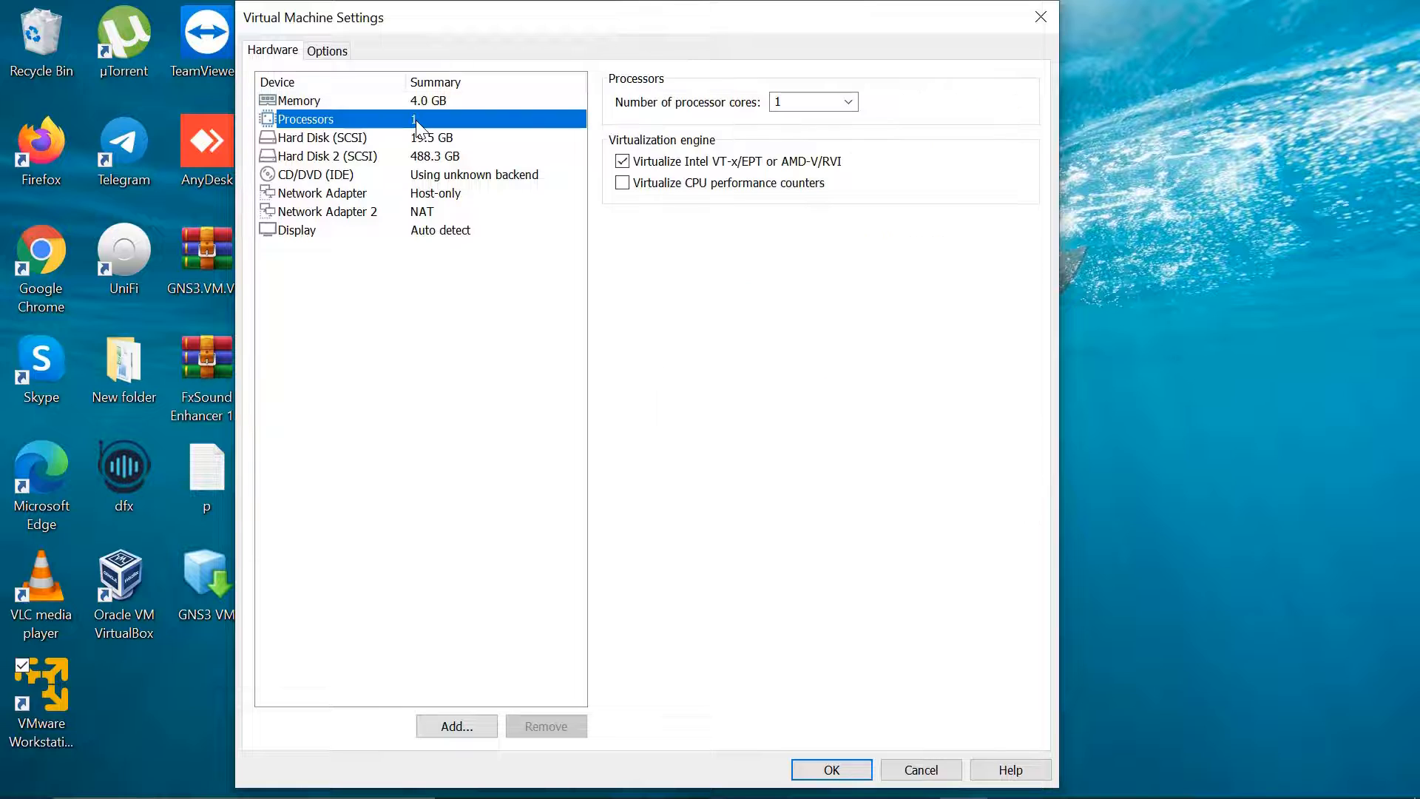
click(848, 102)
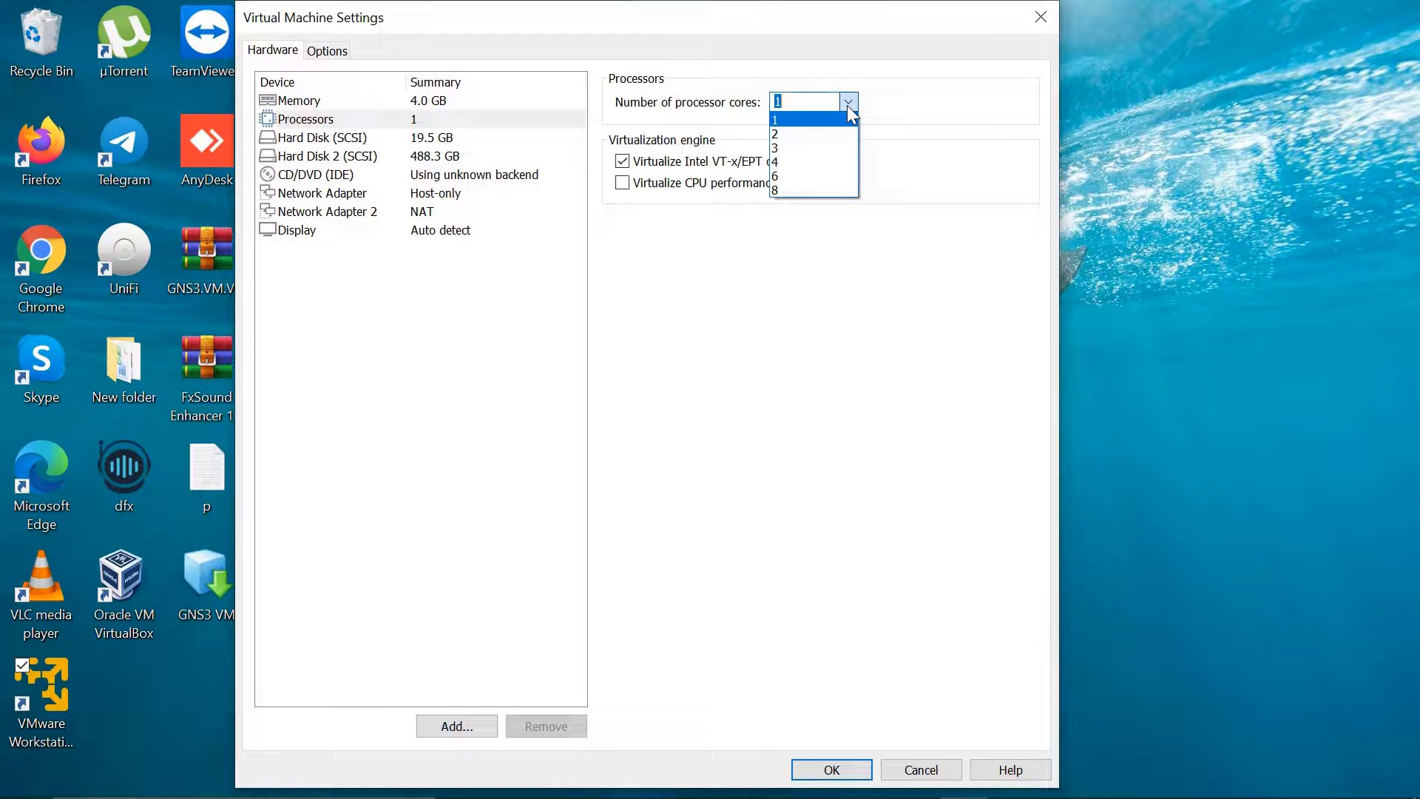
click(805, 136)
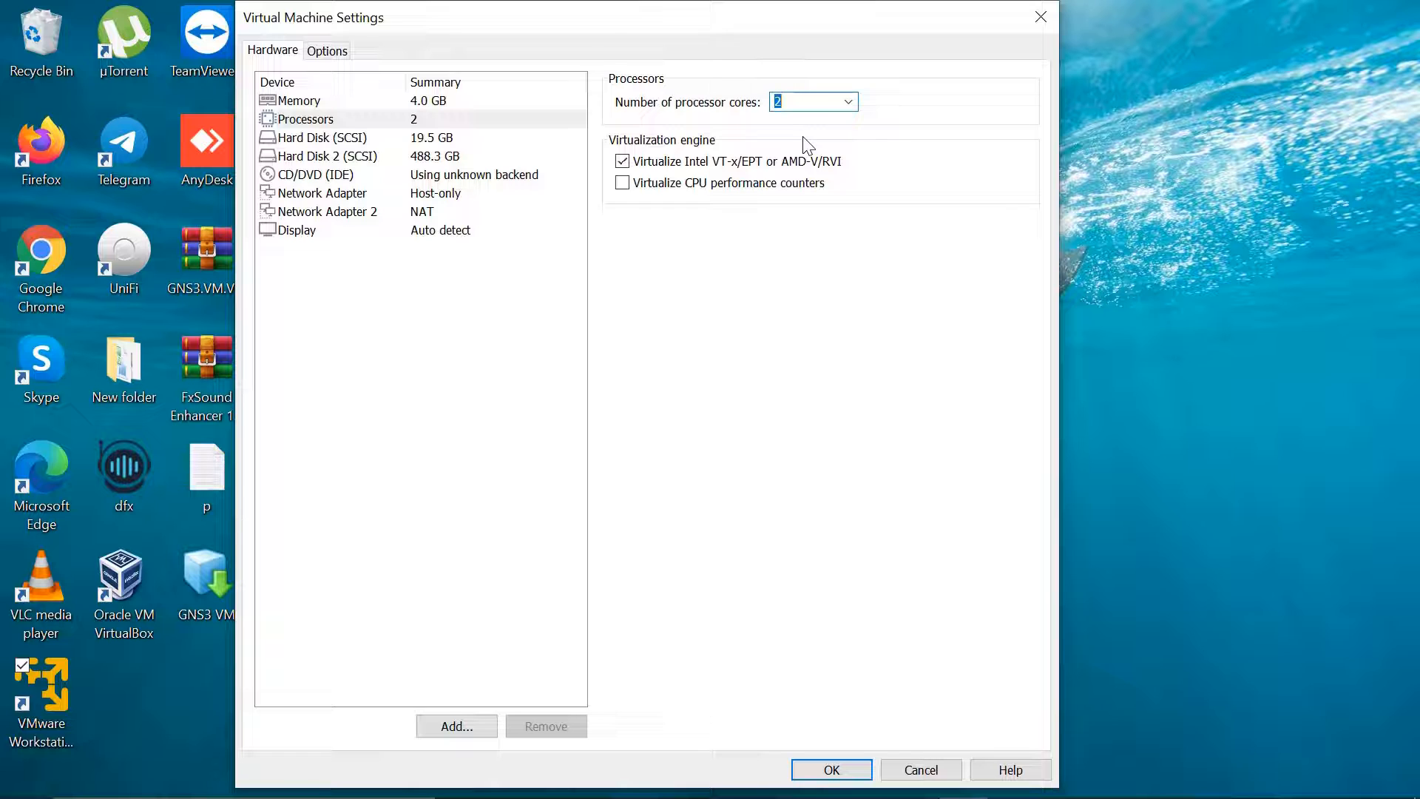
click(406, 218)
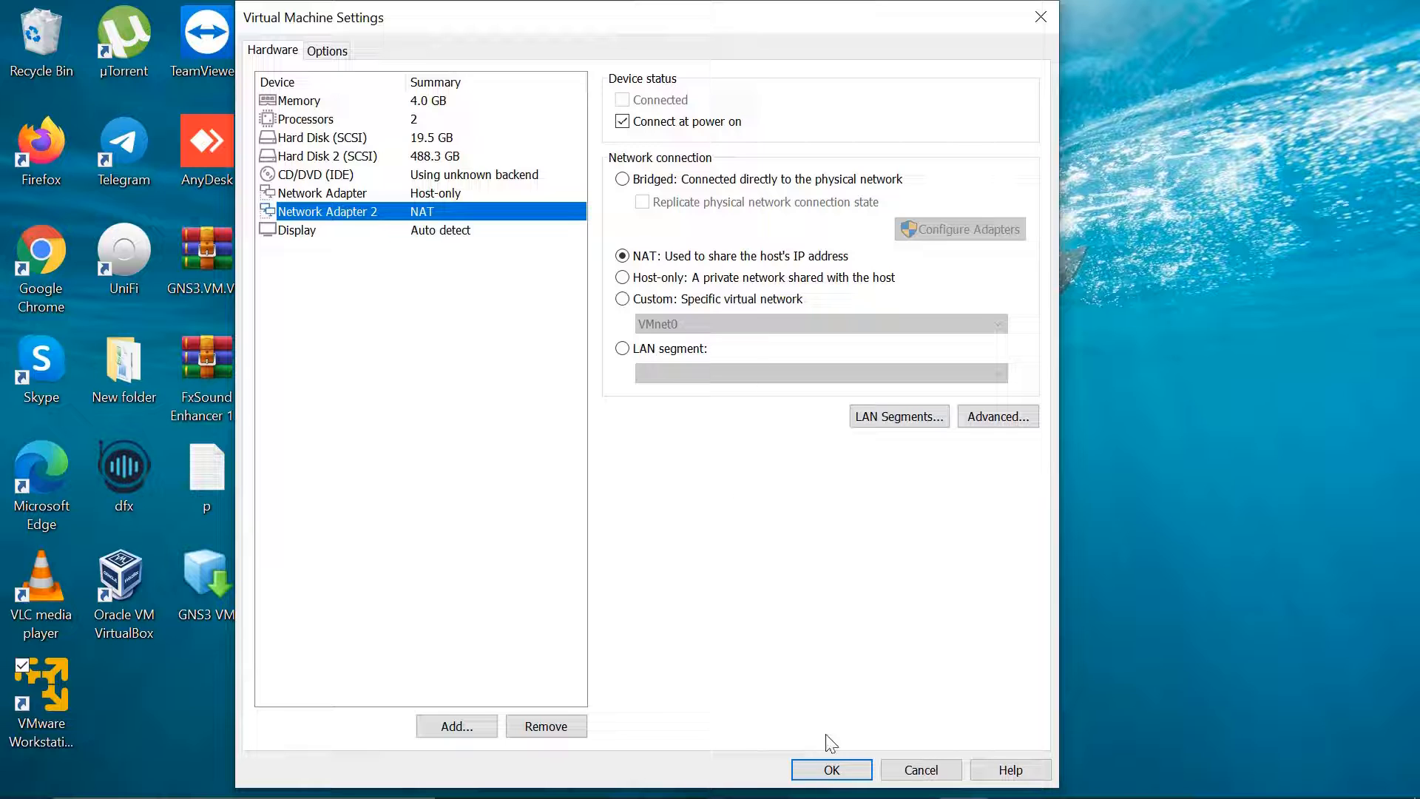
click(831, 769)
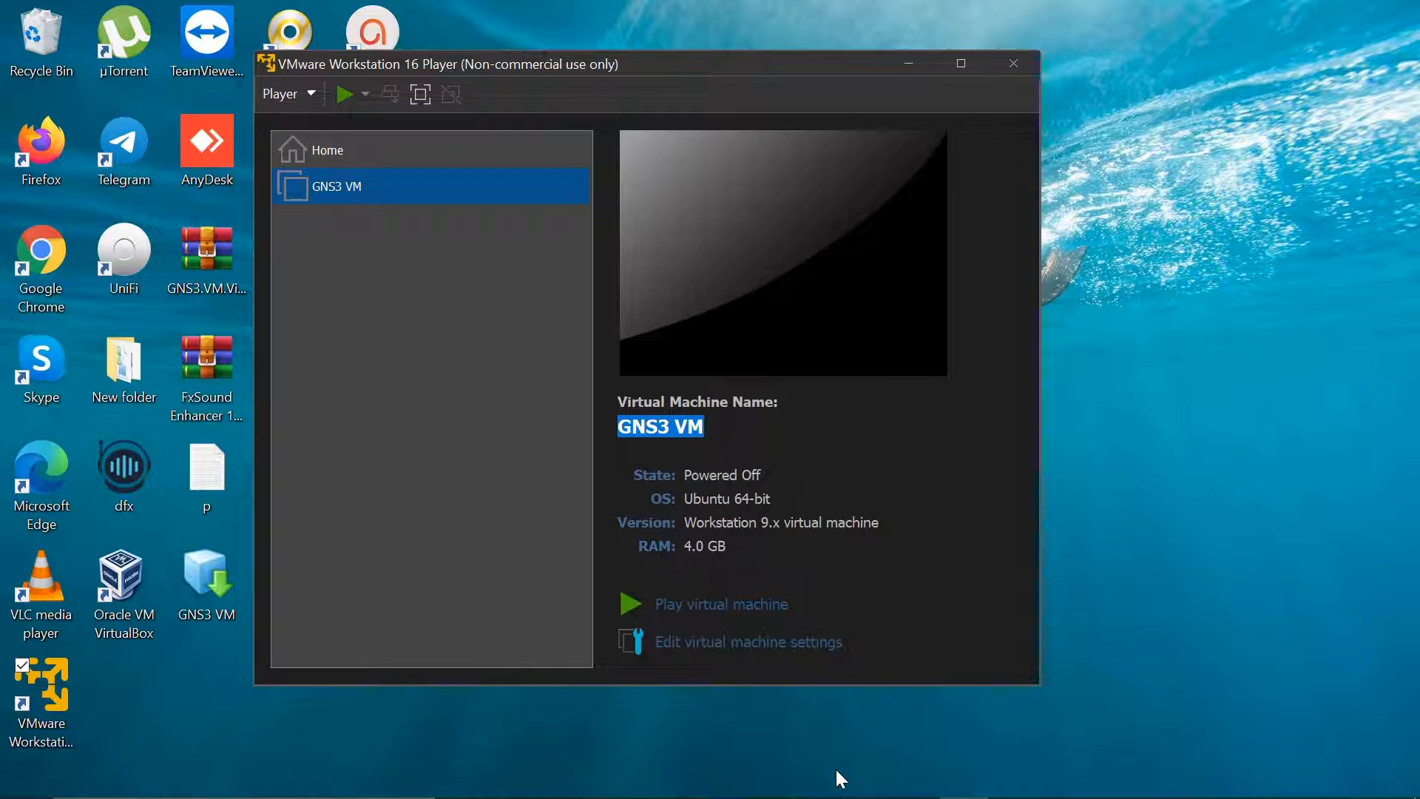
Power on the GNS3 VM with Play virtual machine
click(746, 613)
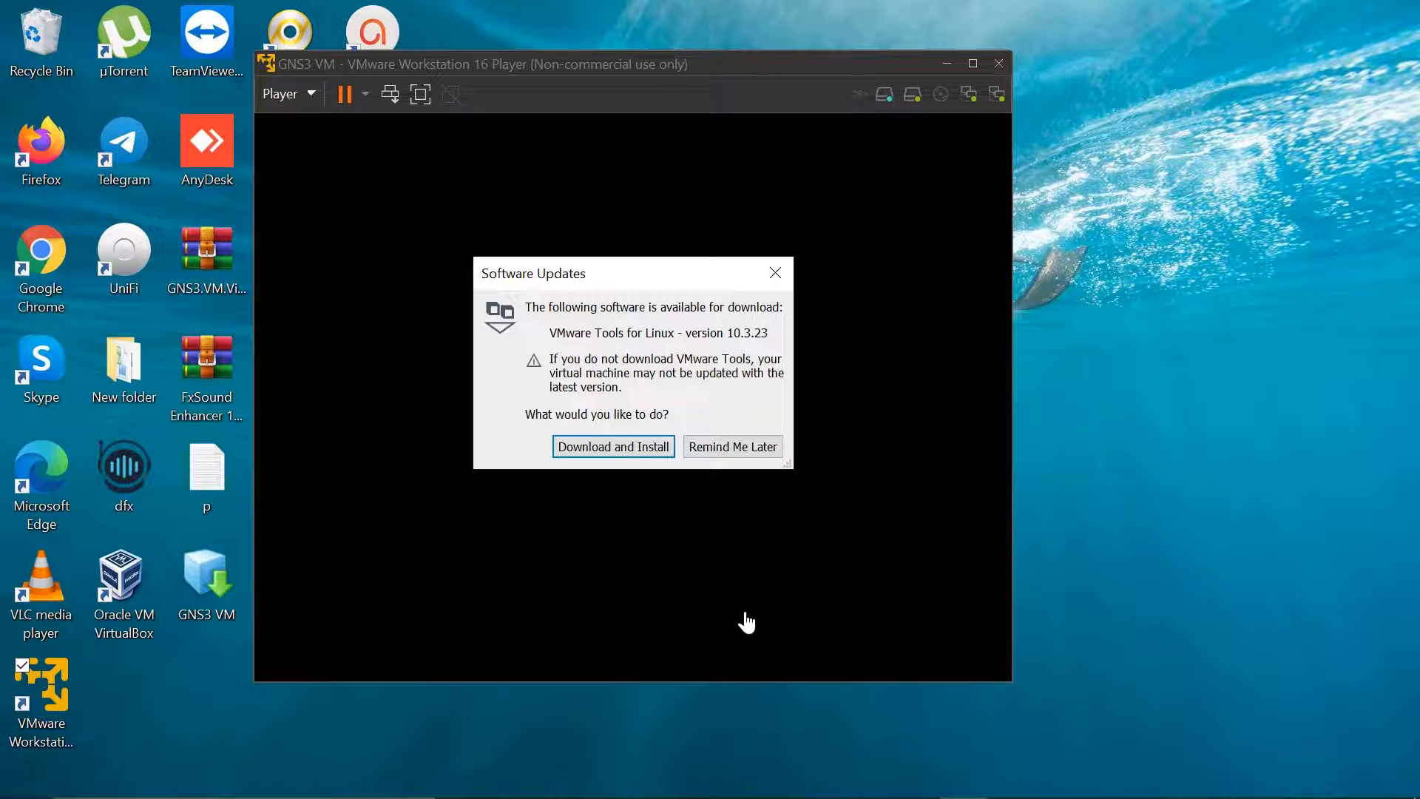
Postpone the VMware Tools update and let the GNS3 VM boot to 192.168.65.128
click(740, 447)
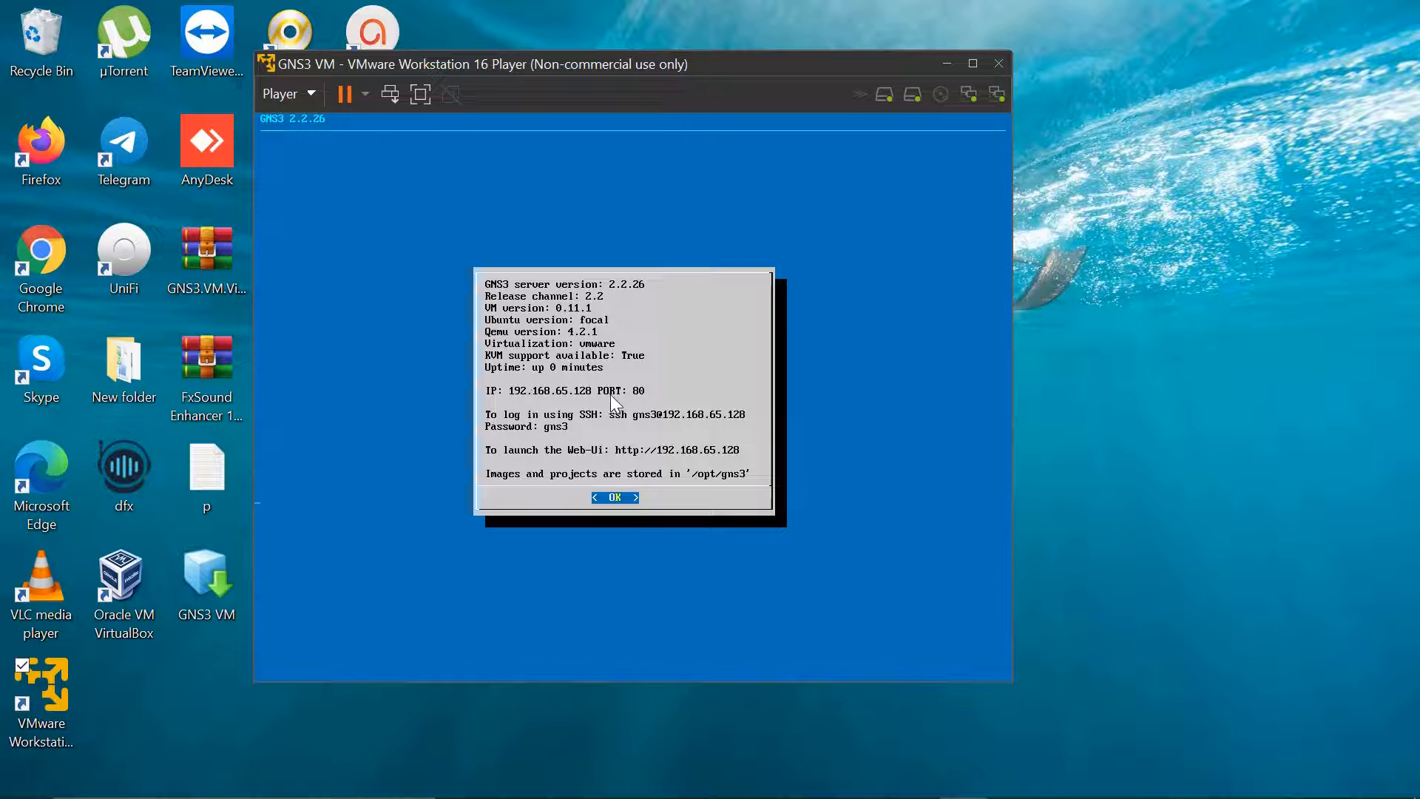
Open a new Chrome tab and check the GNS3 VM's IP on its status screen
mouse_move(911, 797)
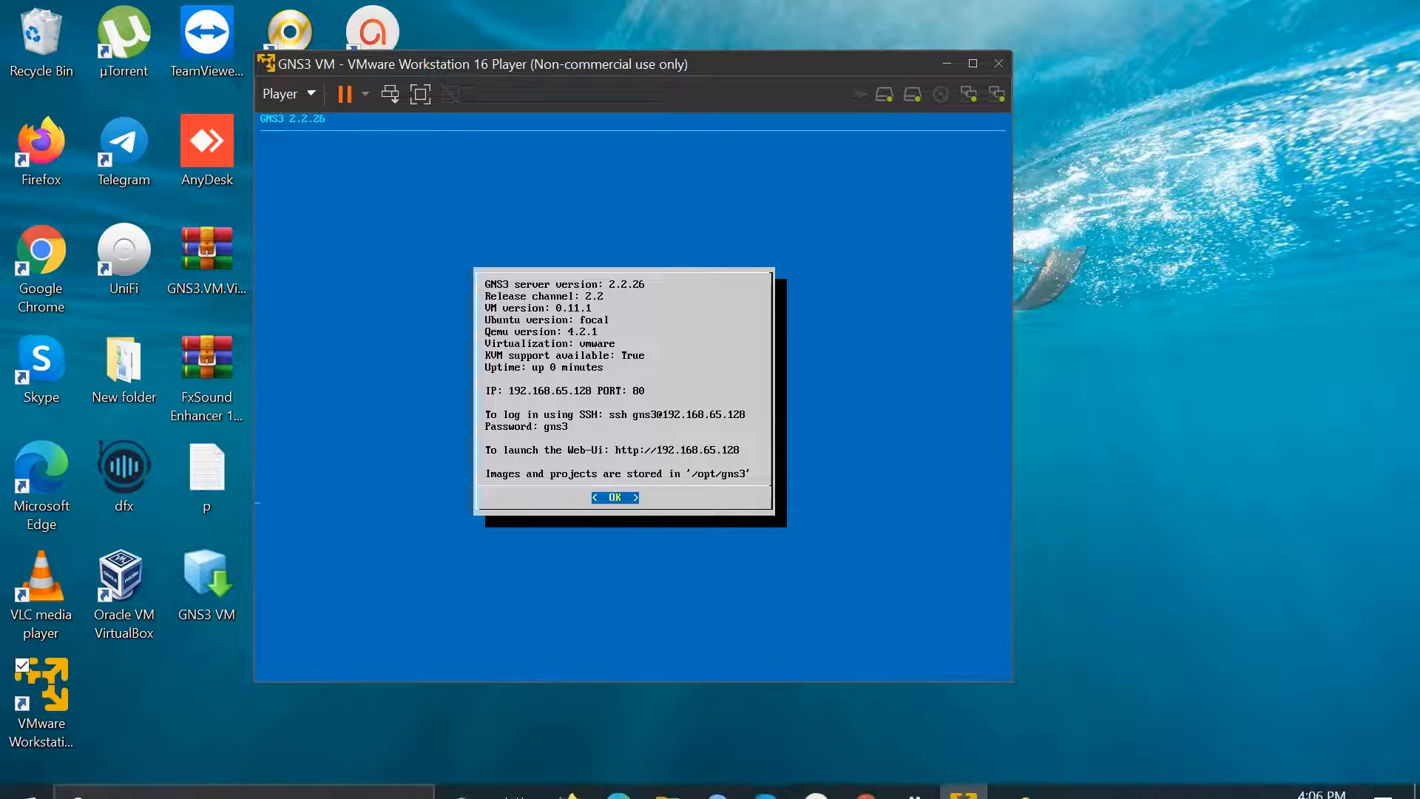
mouse_move(865, 778)
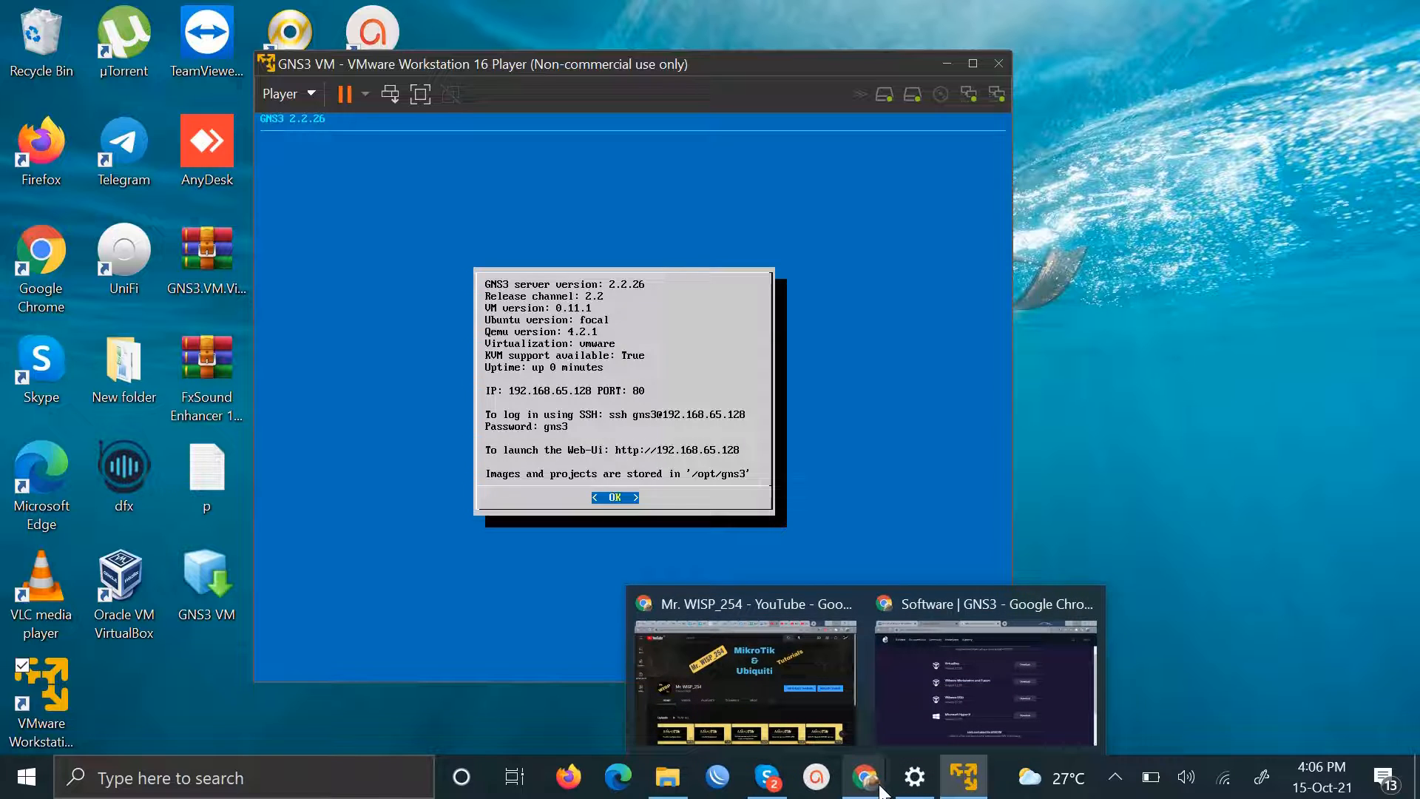
click(956, 691)
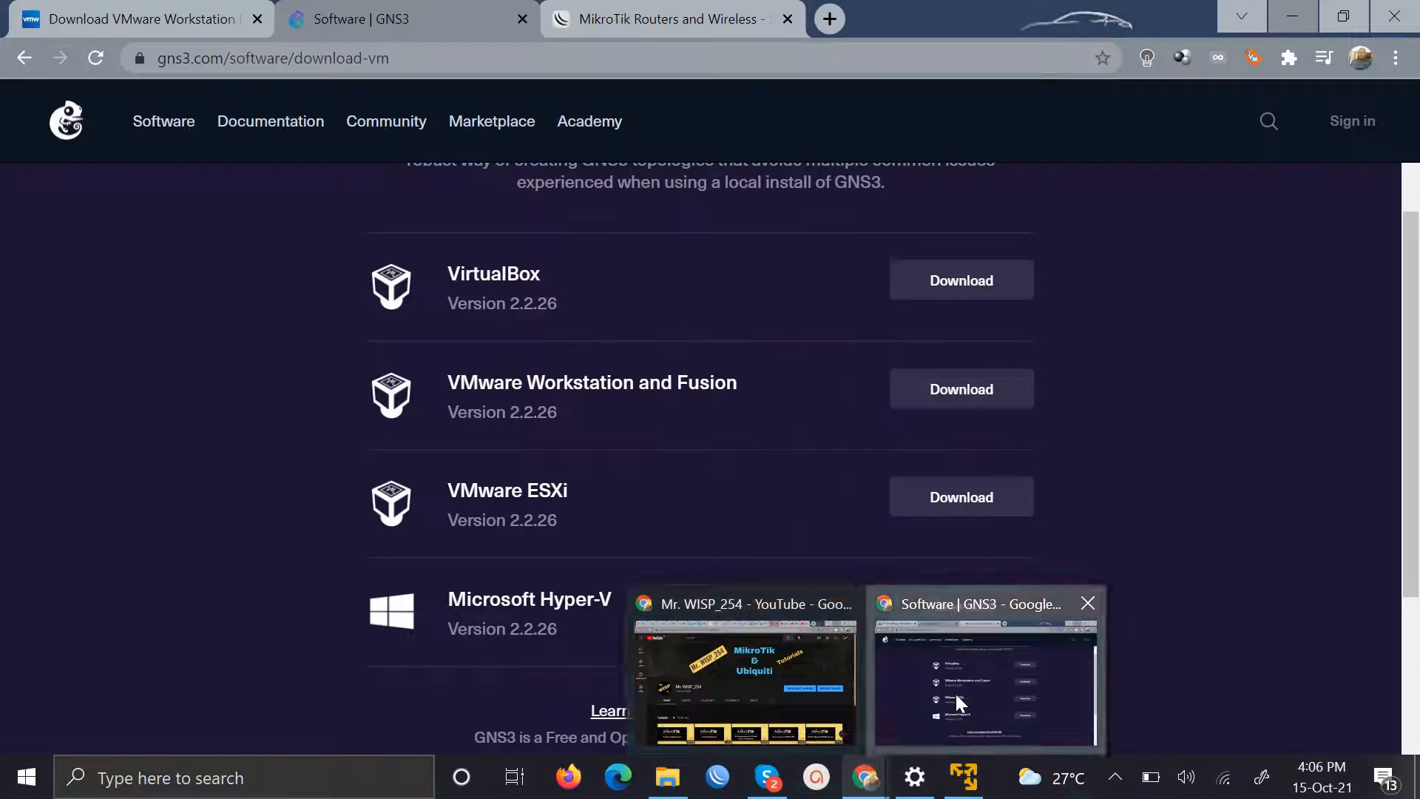
click(830, 19)
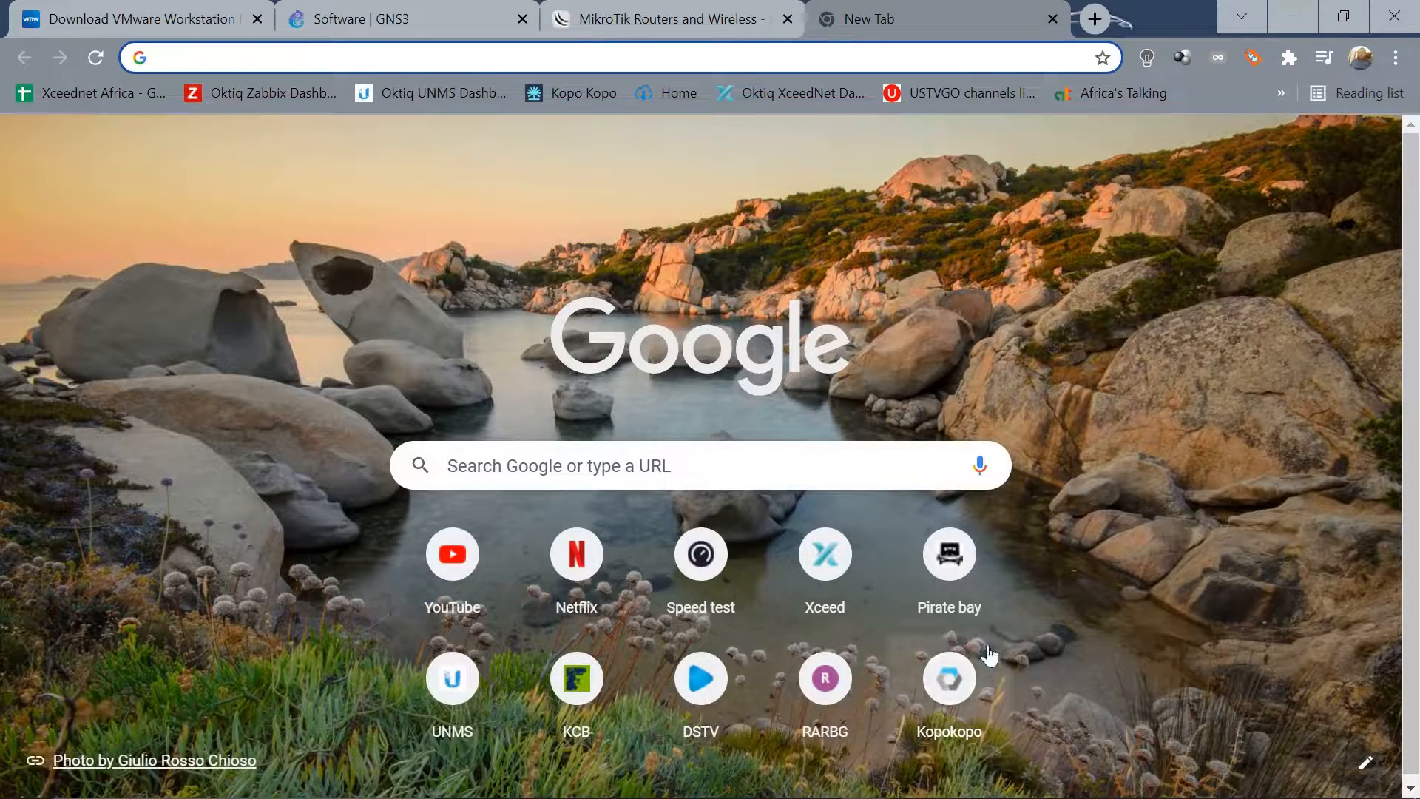
mouse_move(991, 797)
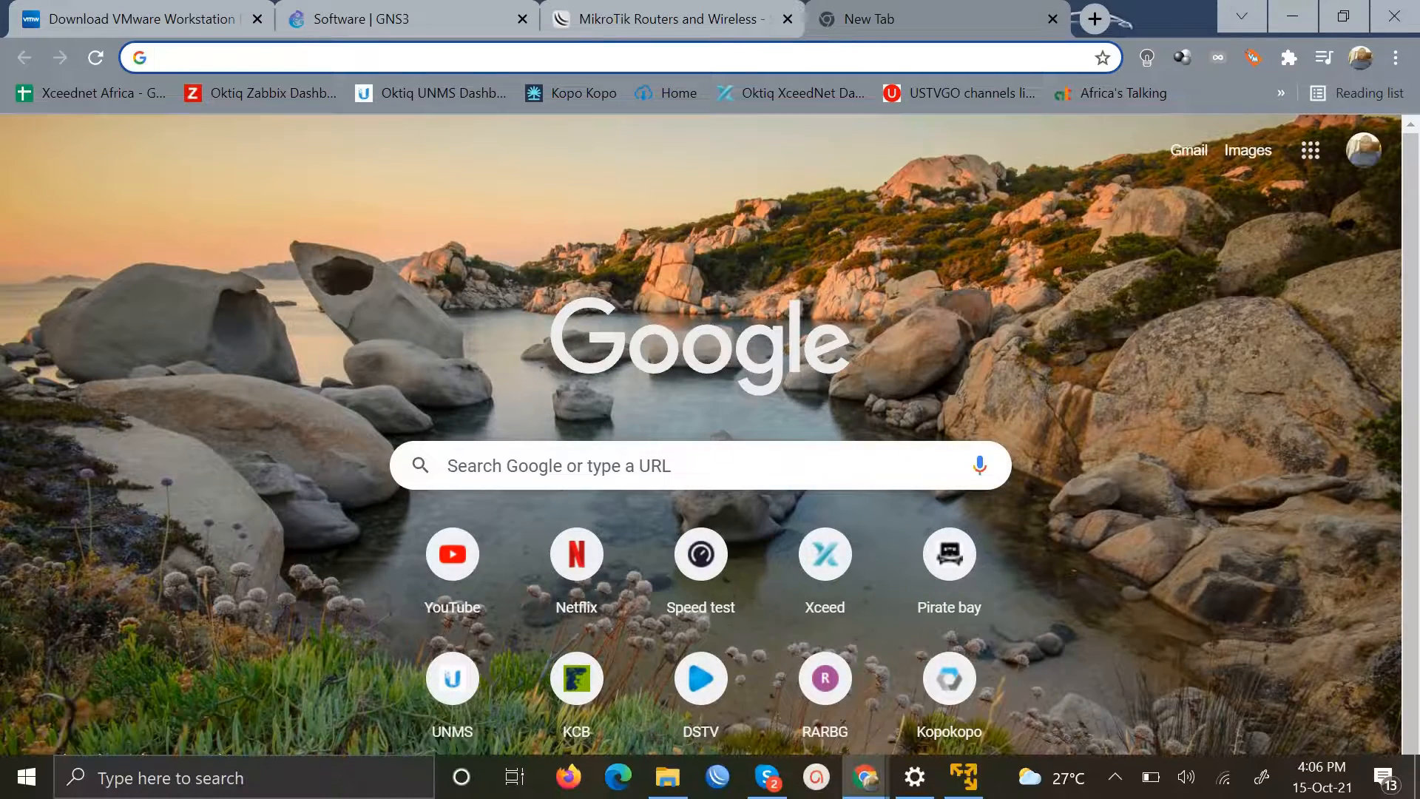
mouse_move(964, 776)
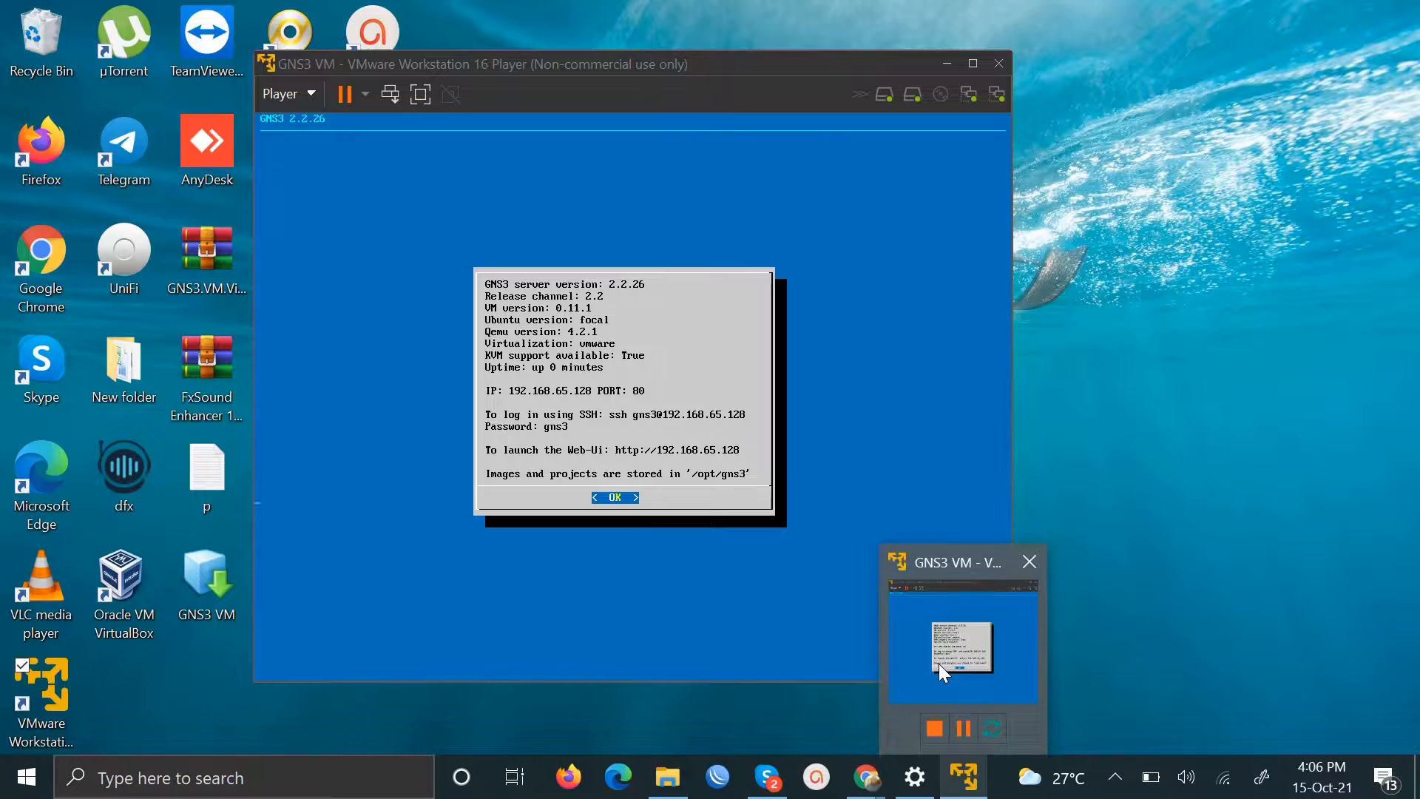
click(939, 663)
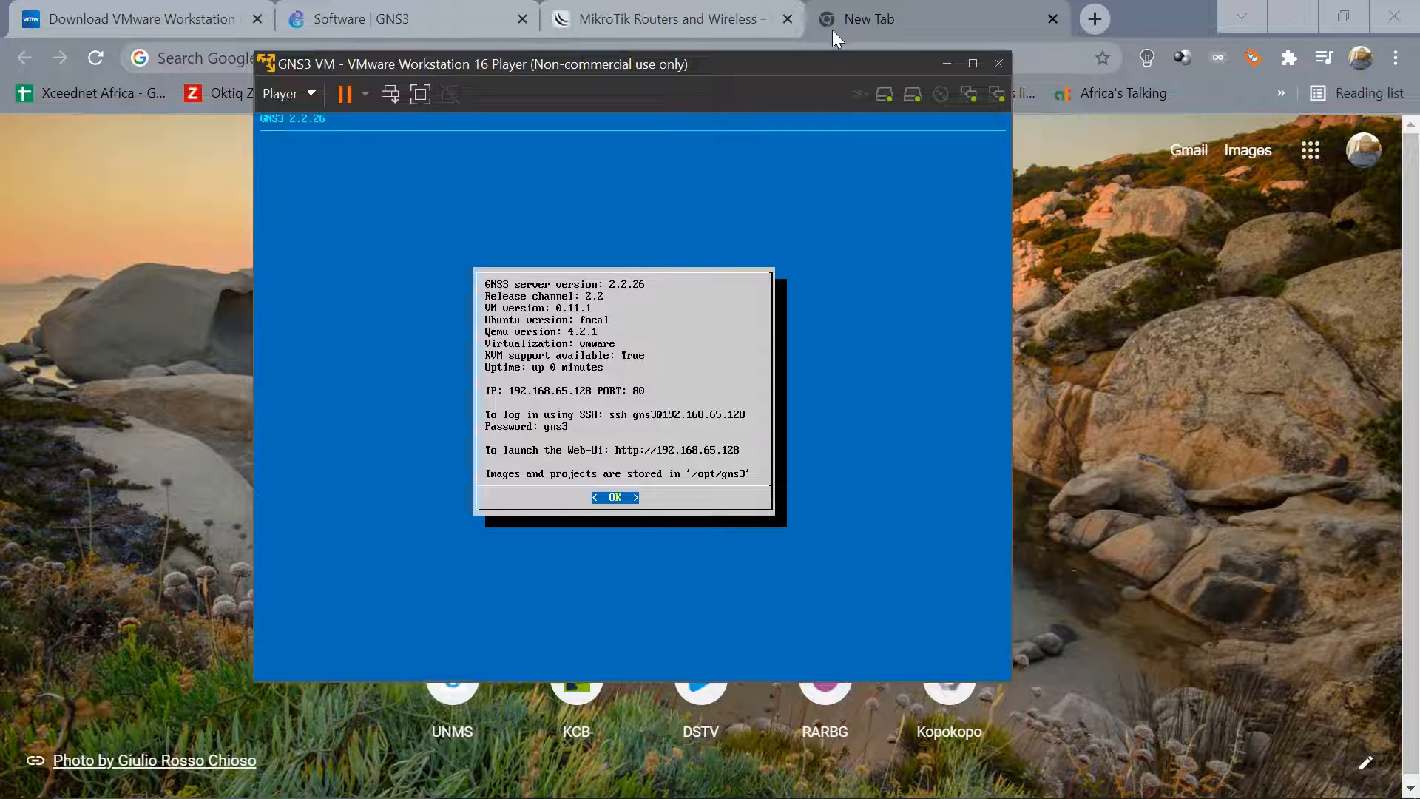
Load the GNS3 Web UI at 192.168.65.128 in the new tab
click(856, 12)
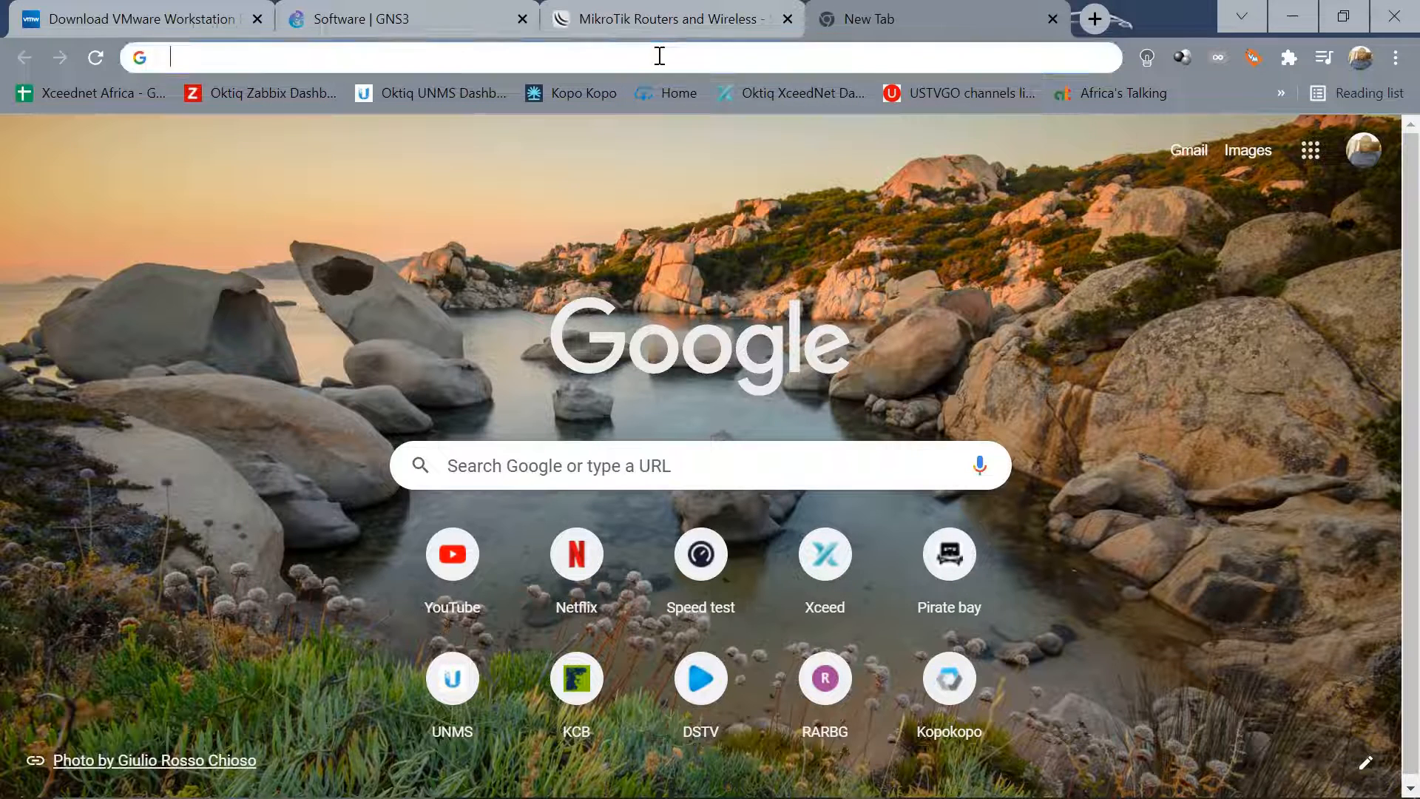
click(659, 56)
text(192.168.)
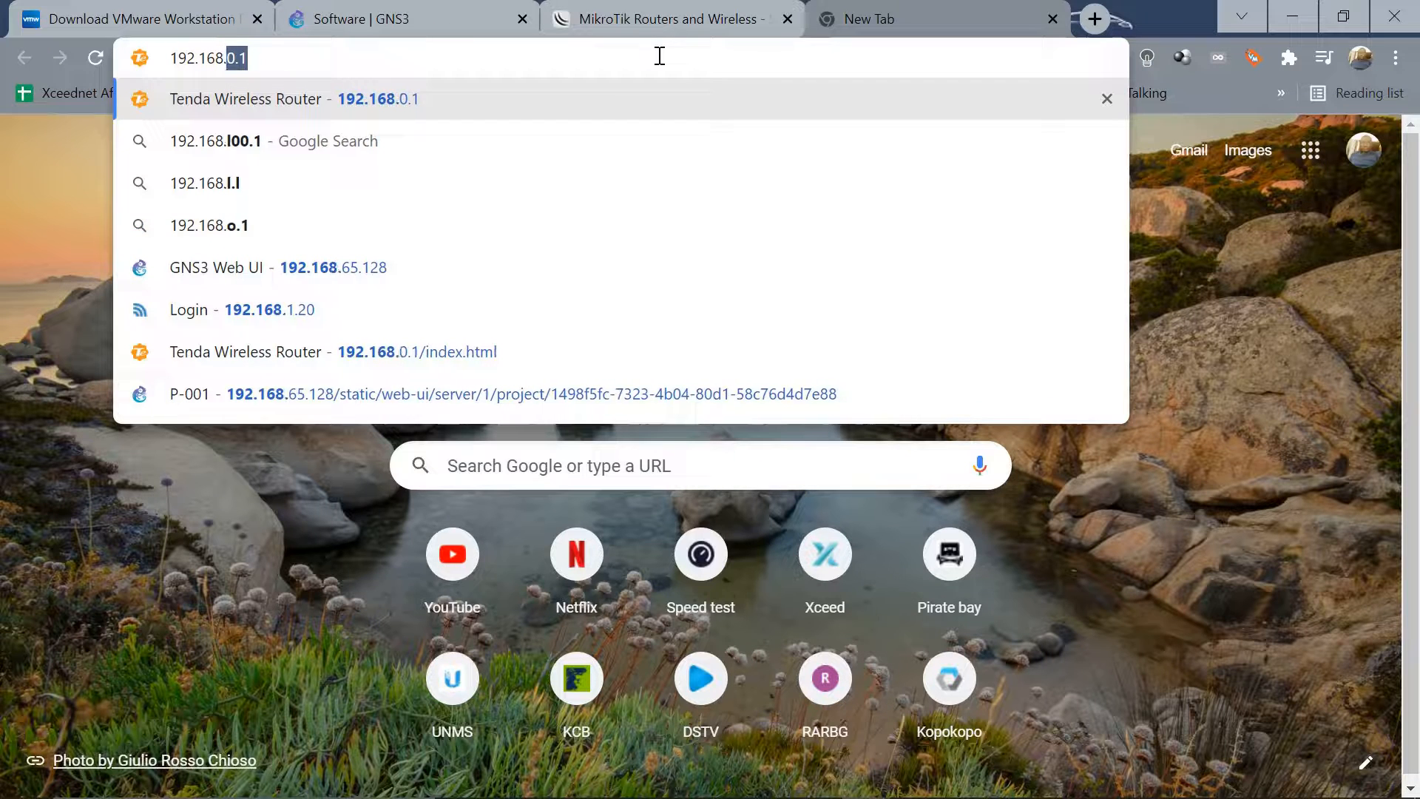
text(65.12)
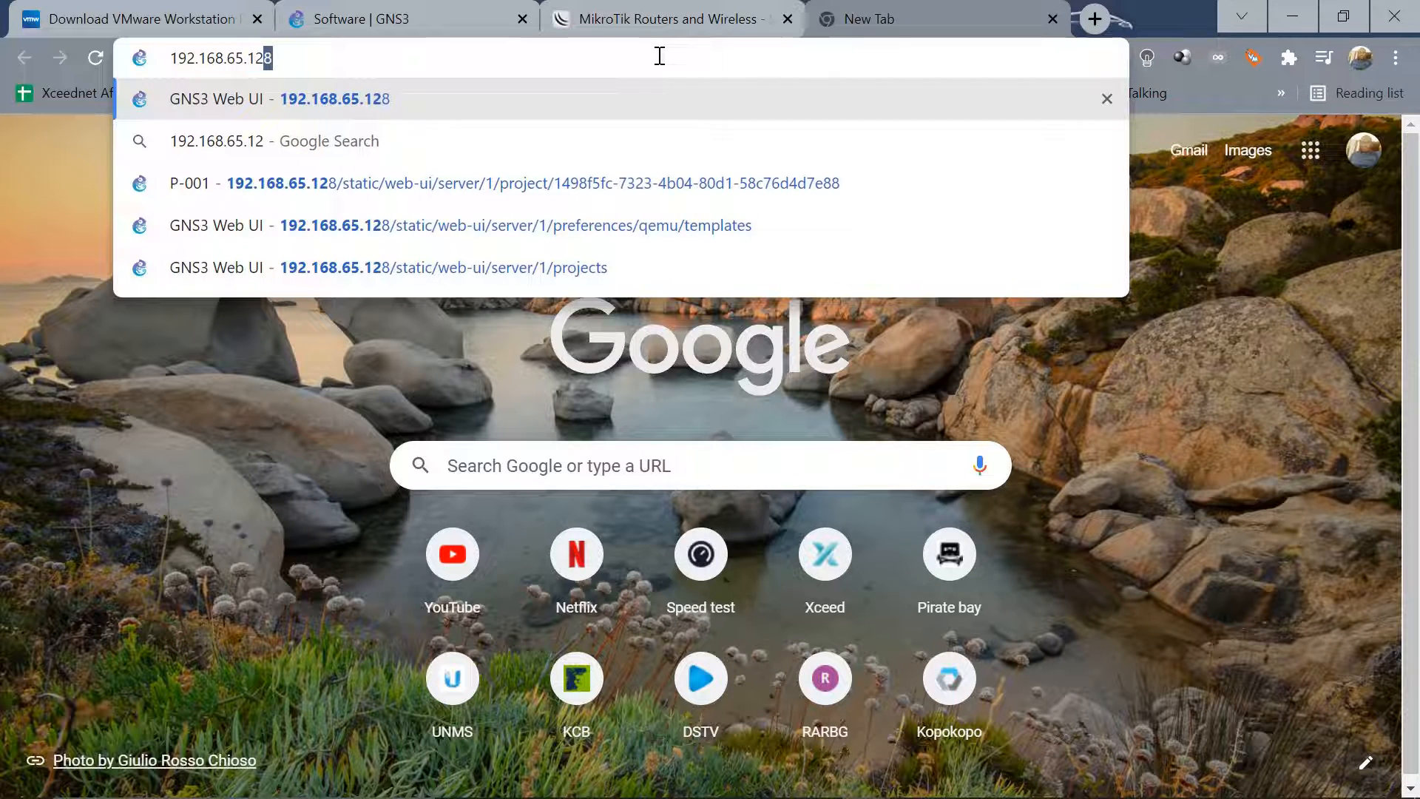
text(8)
key(Return)
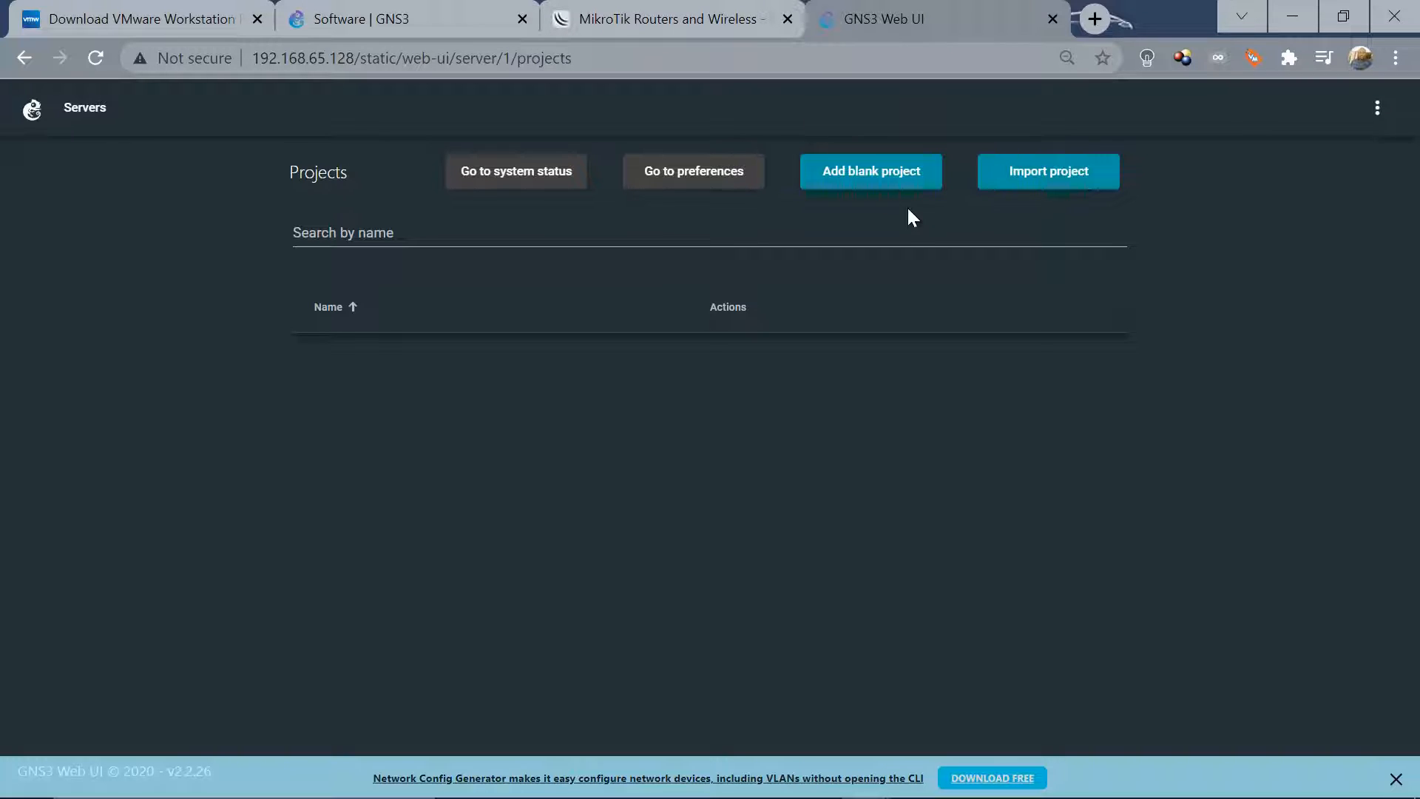
Add a blank GNS3 project named 'Project 001'
click(872, 177)
click(858, 174)
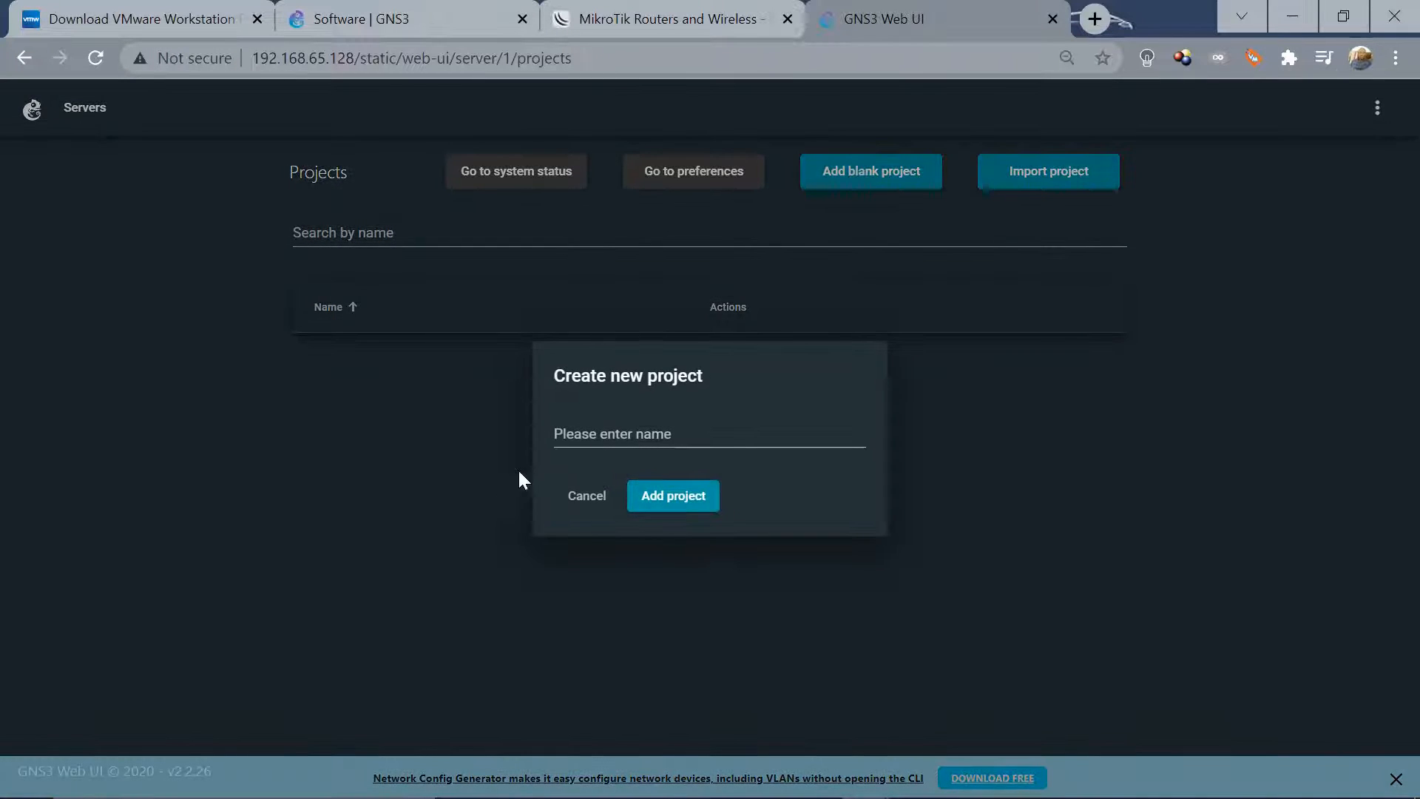
click(593, 432)
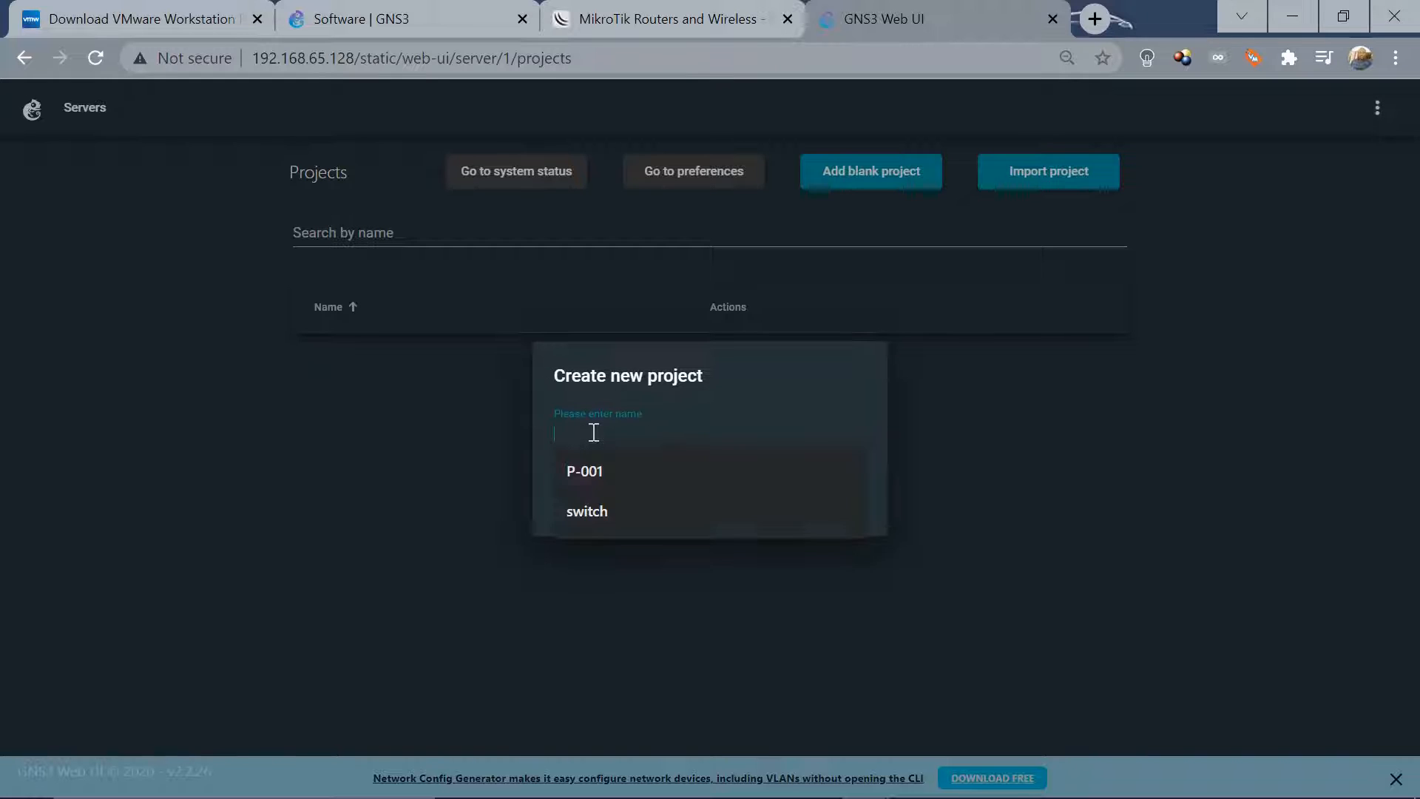
text(Project)
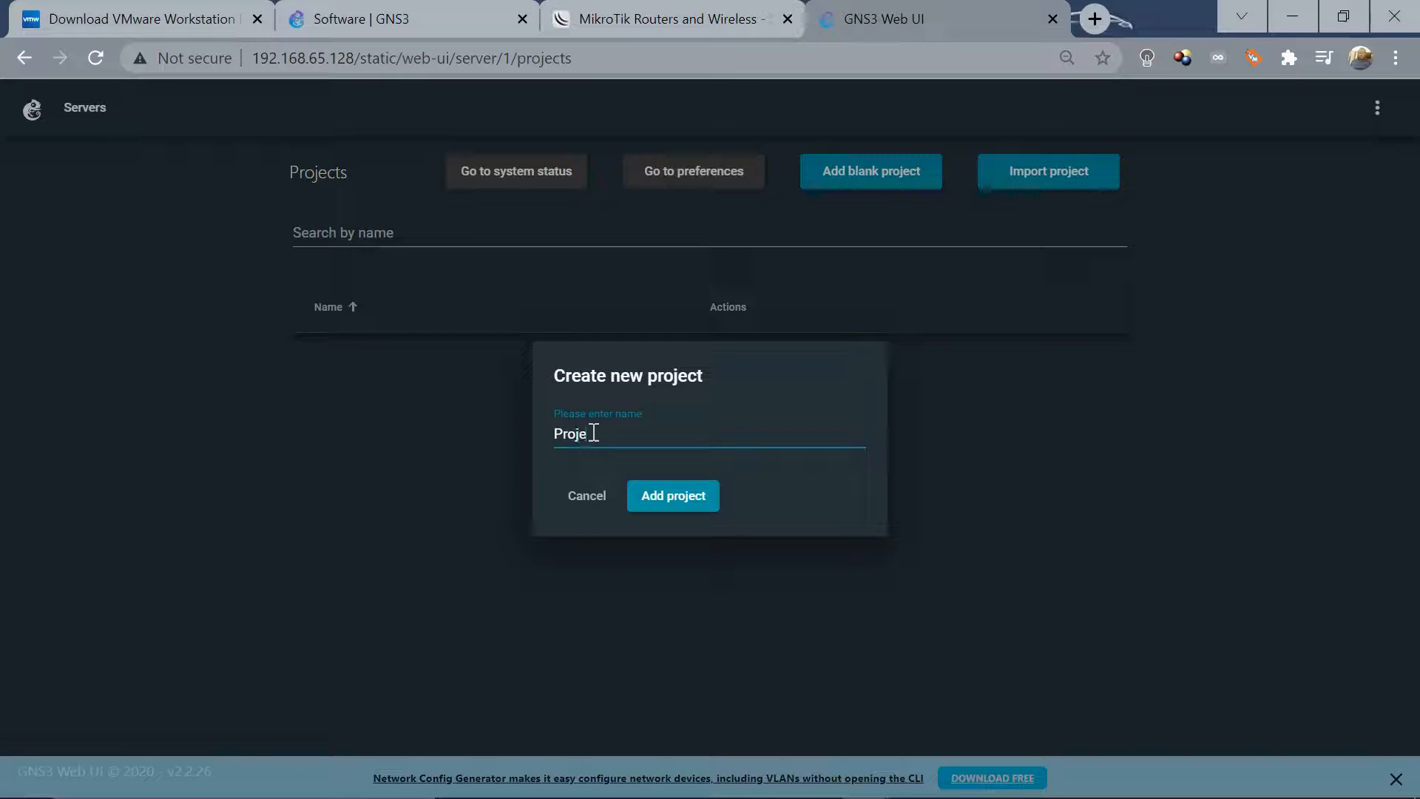
text( 001)
click(670, 499)
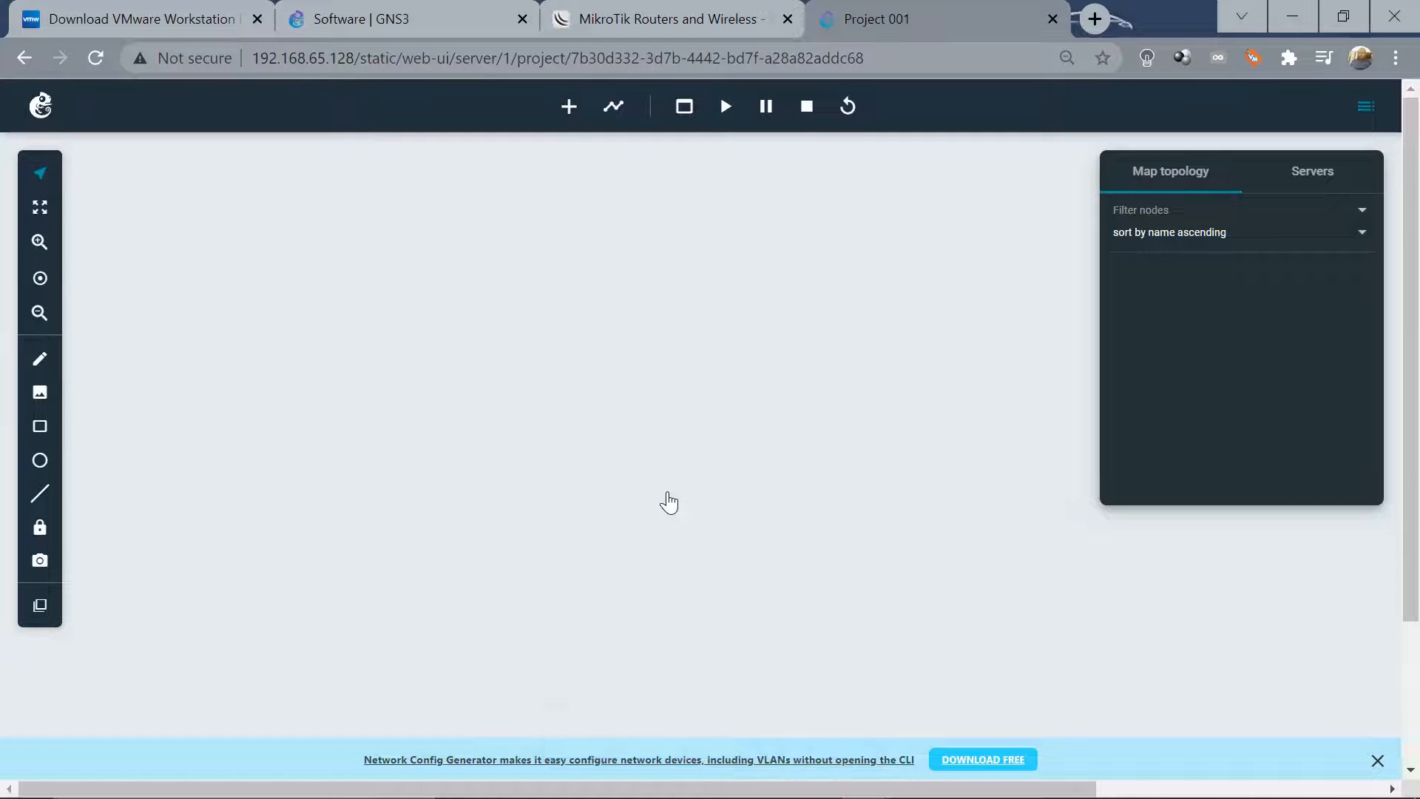
Dismiss the ad banner, then place a VPCS node PC2 and Ethernet switch Switch1 on the canvas
click(1376, 760)
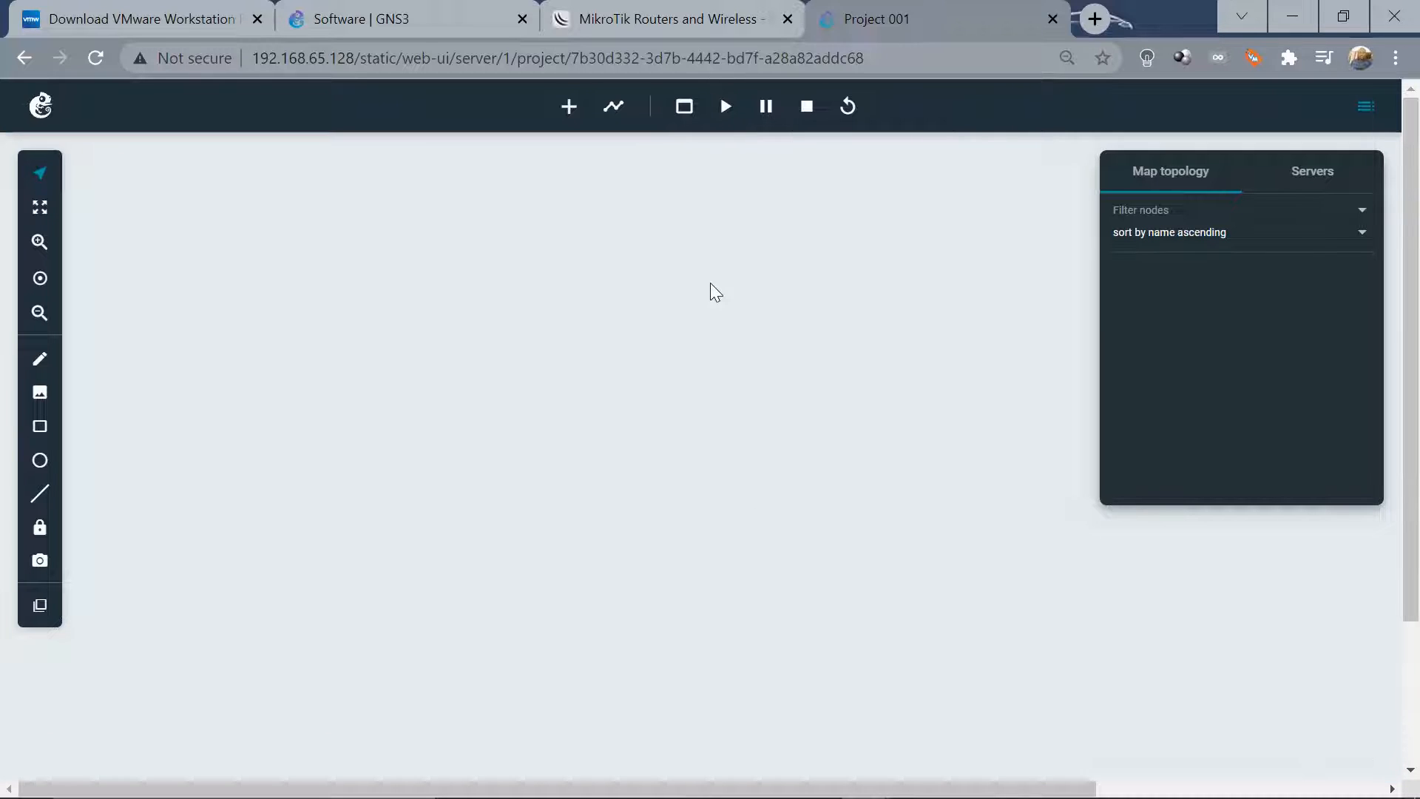
click(570, 111)
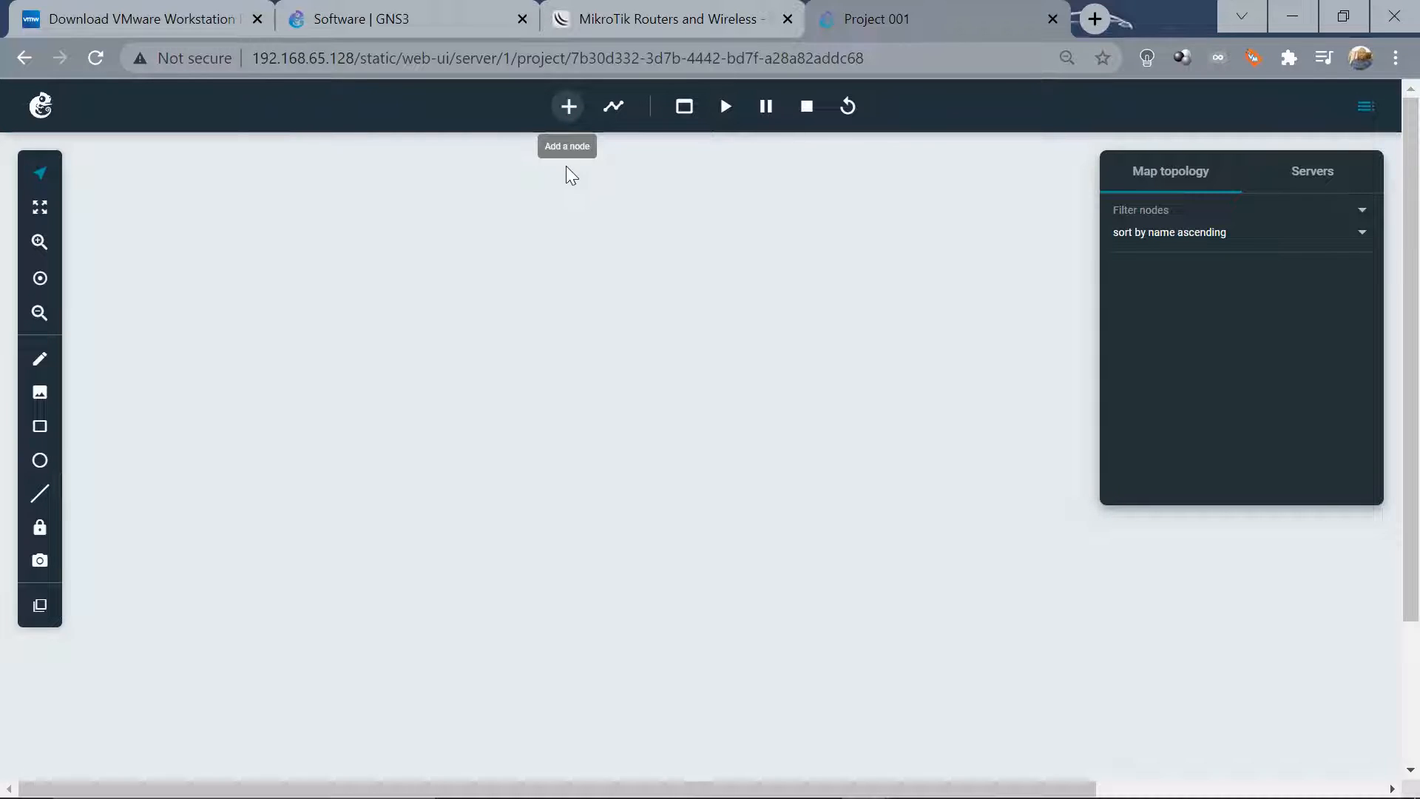
click(571, 109)
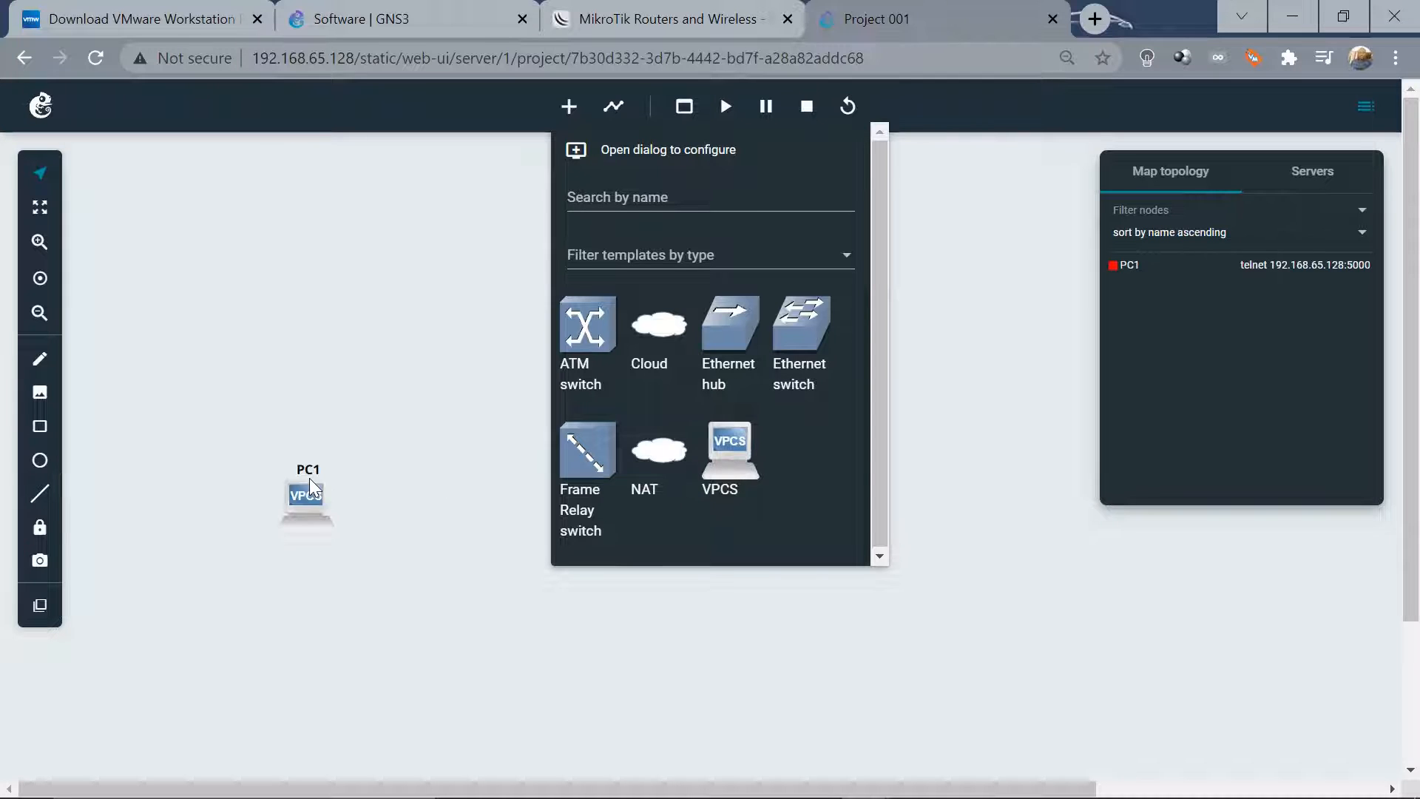
drag(734, 447, 490, 507)
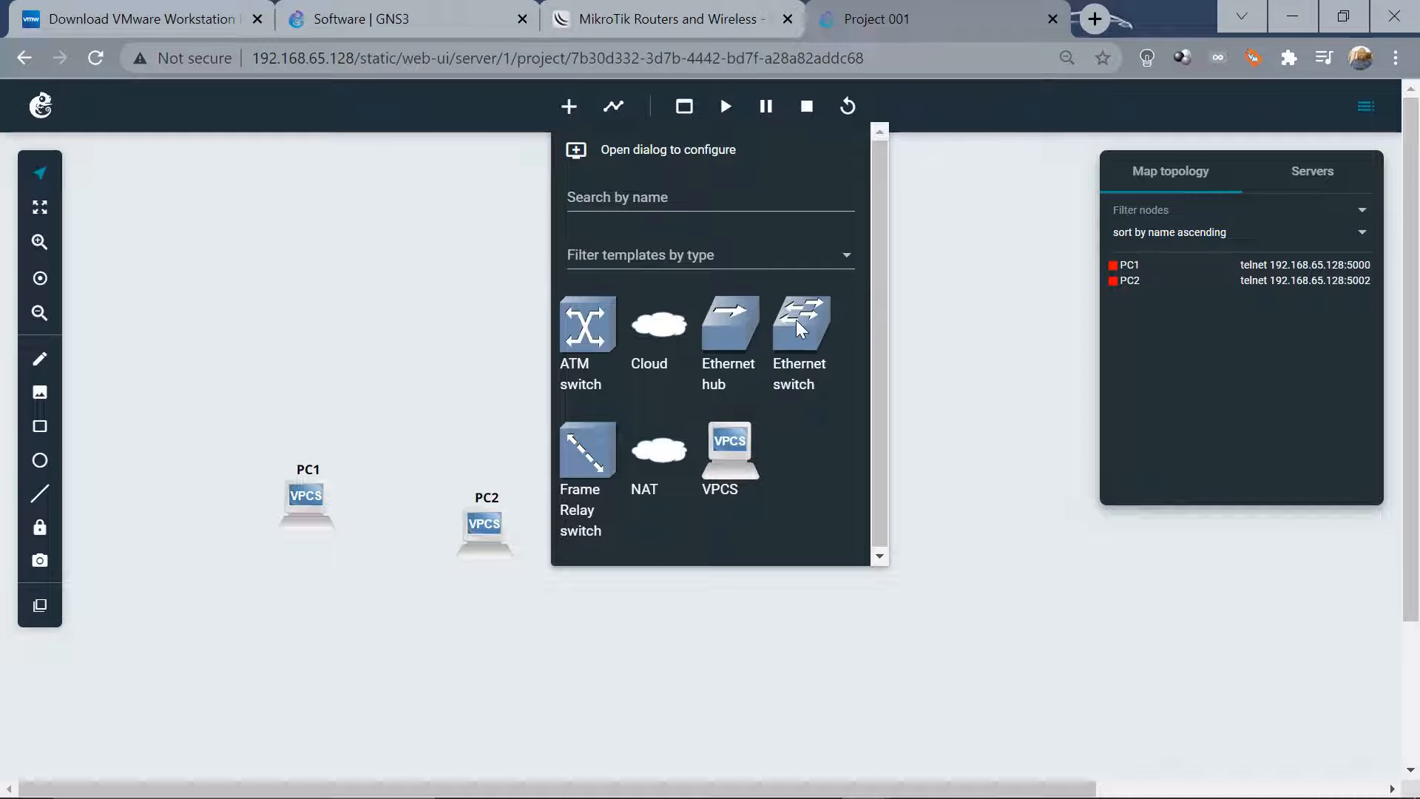
drag(797, 322, 411, 211)
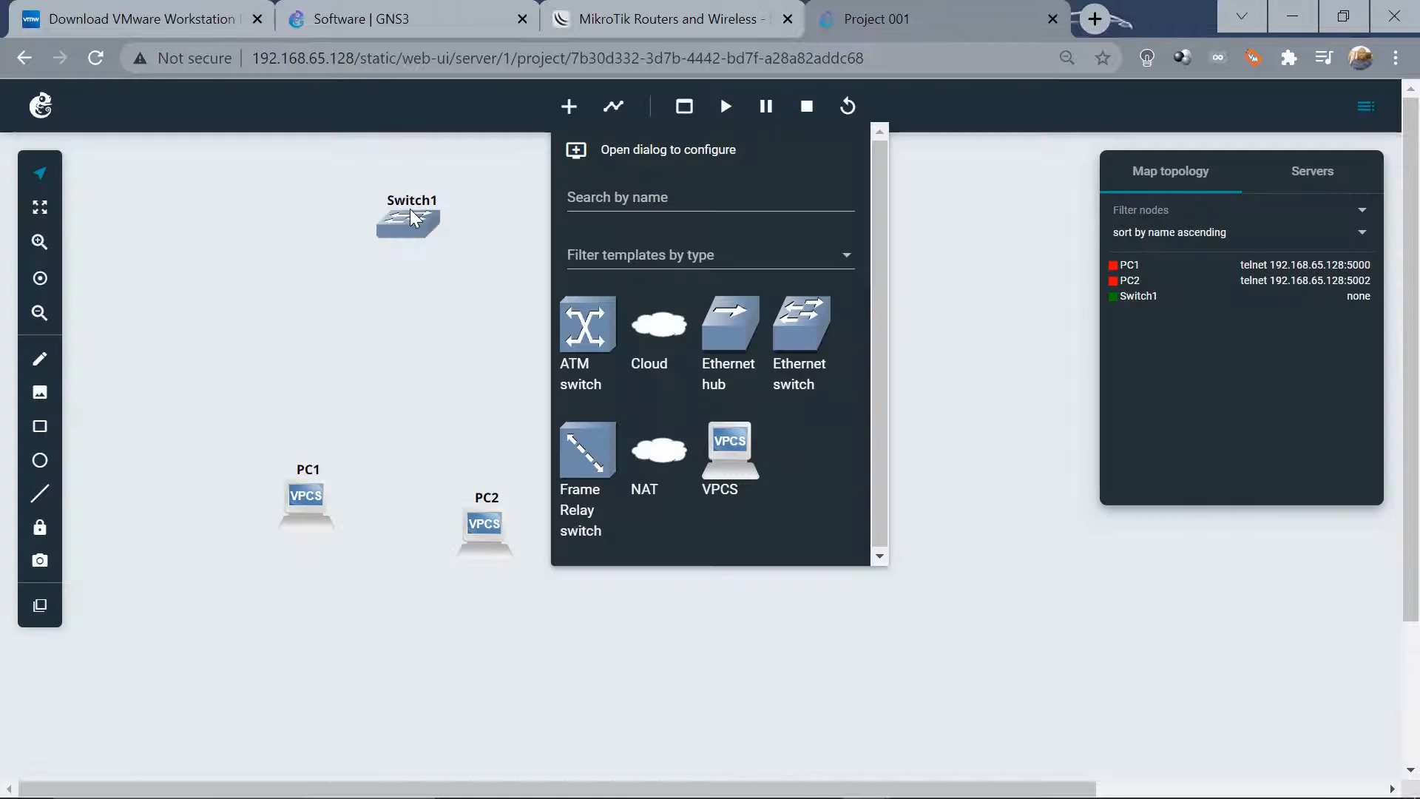
click(494, 302)
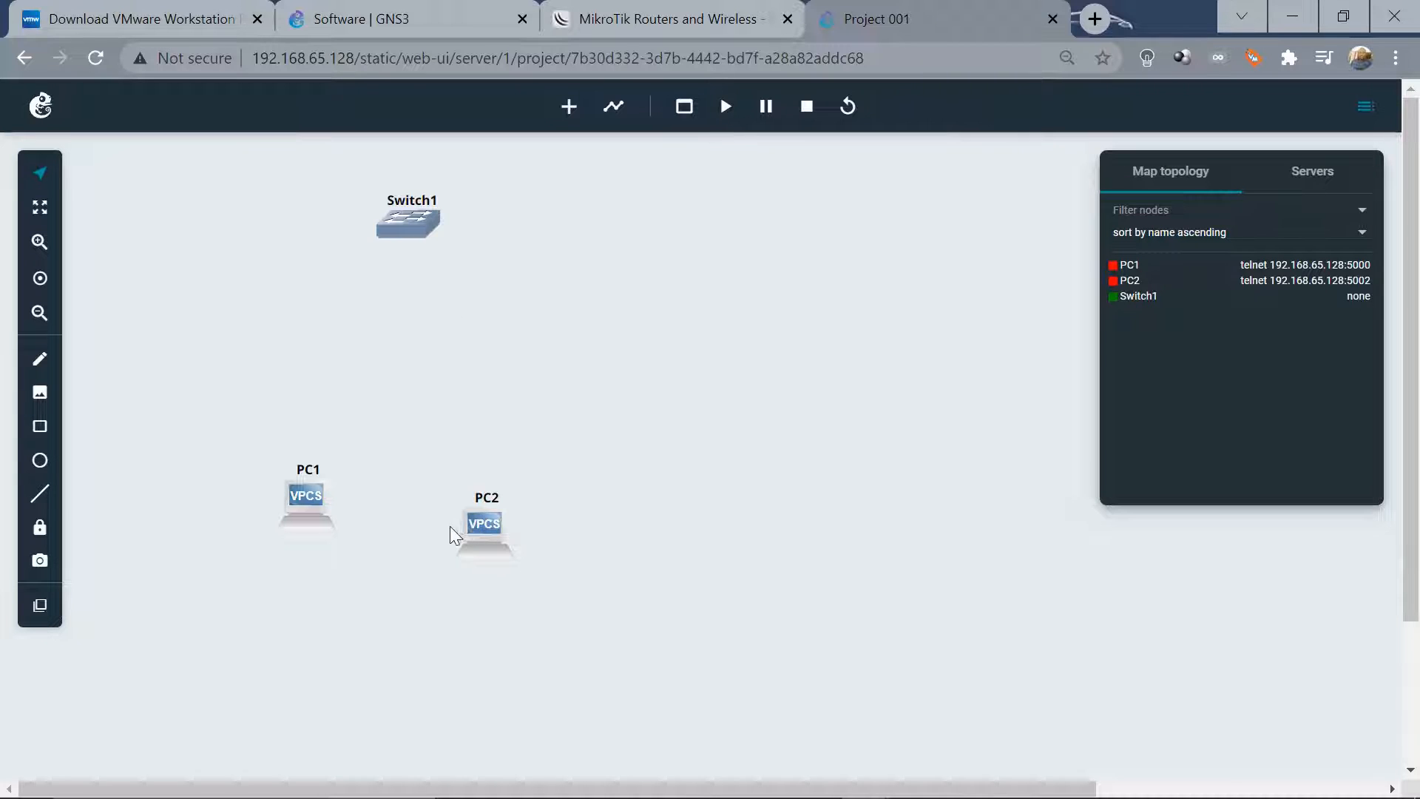
Arrange PC1, Switch1 and PC2 in a row with the switch in the middle
drag(482, 532, 822, 432)
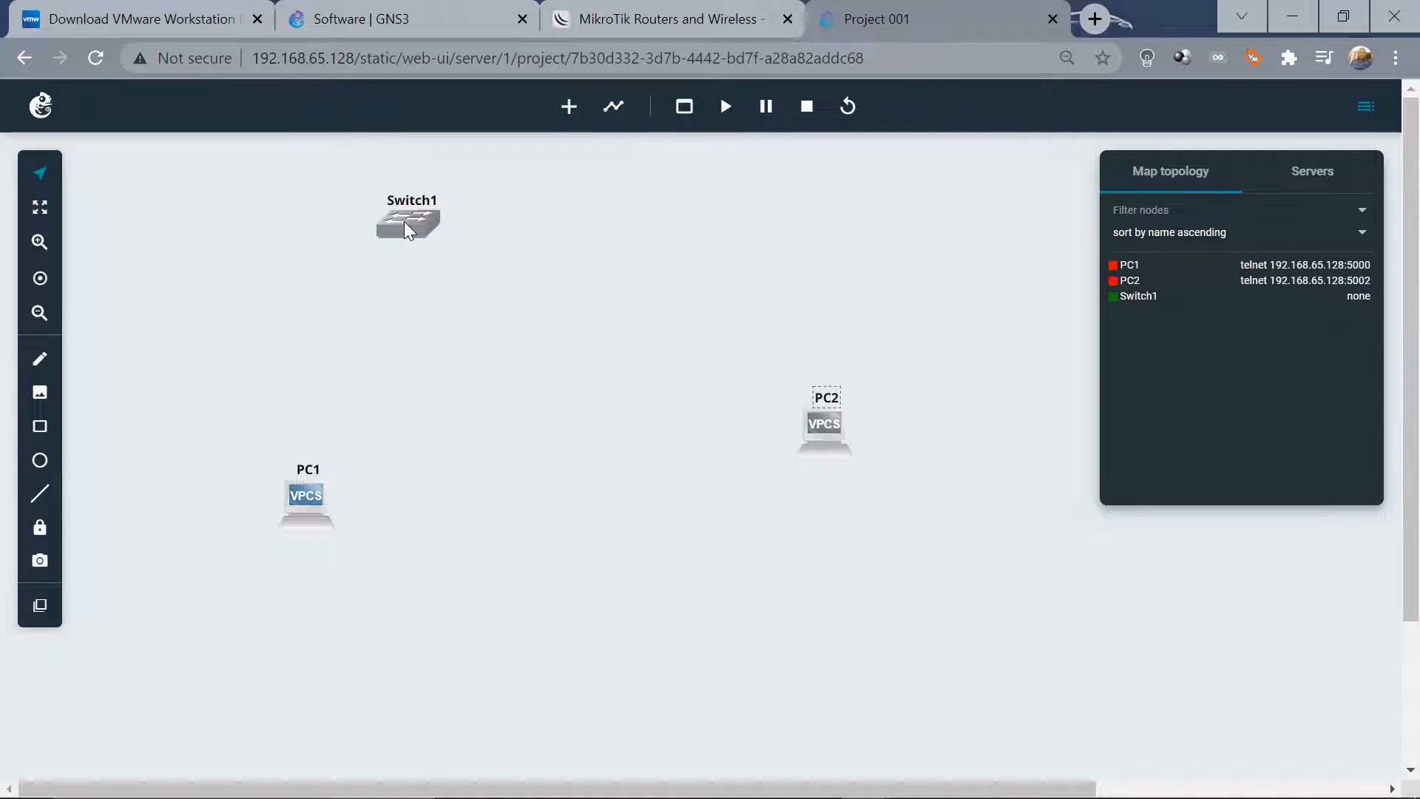
drag(406, 223, 569, 423)
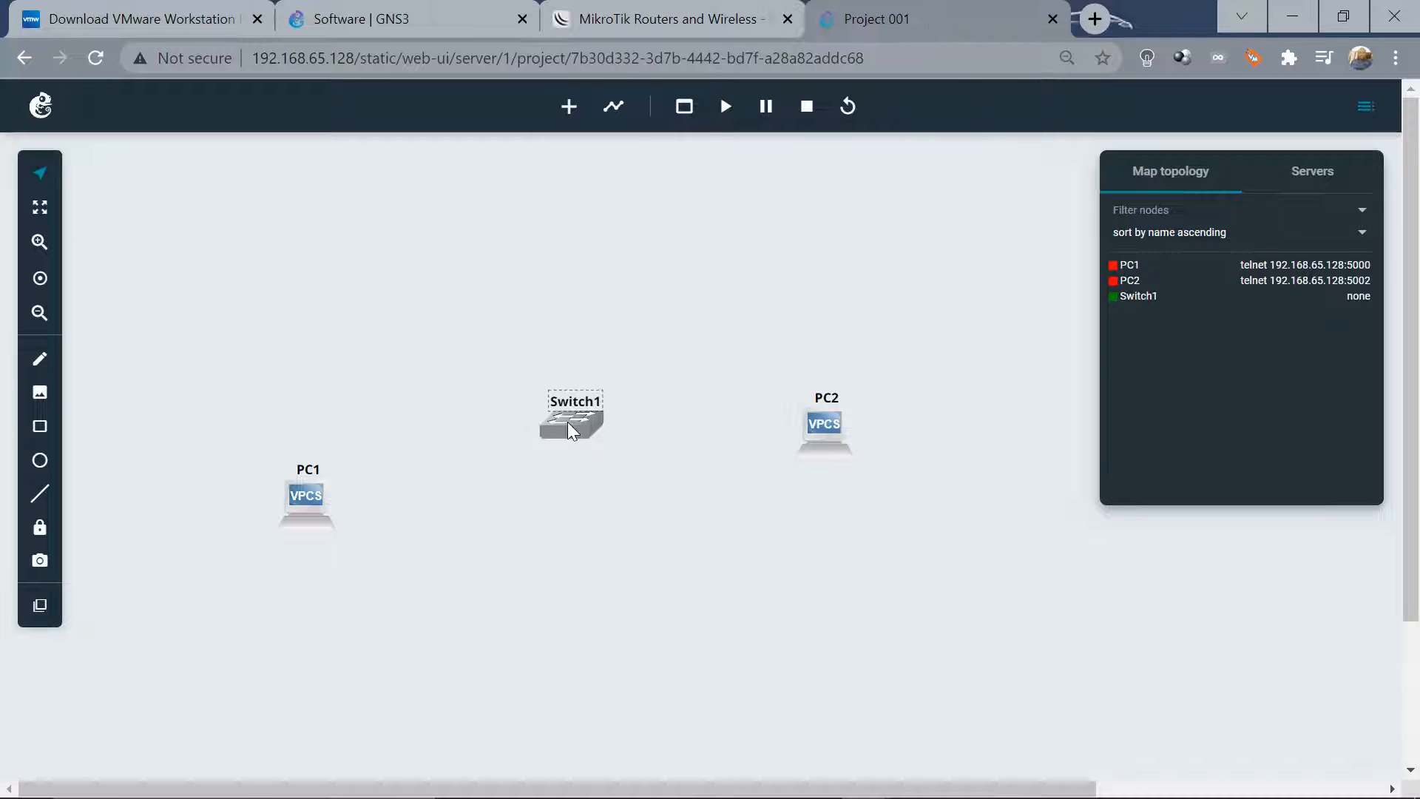
drag(303, 493, 288, 426)
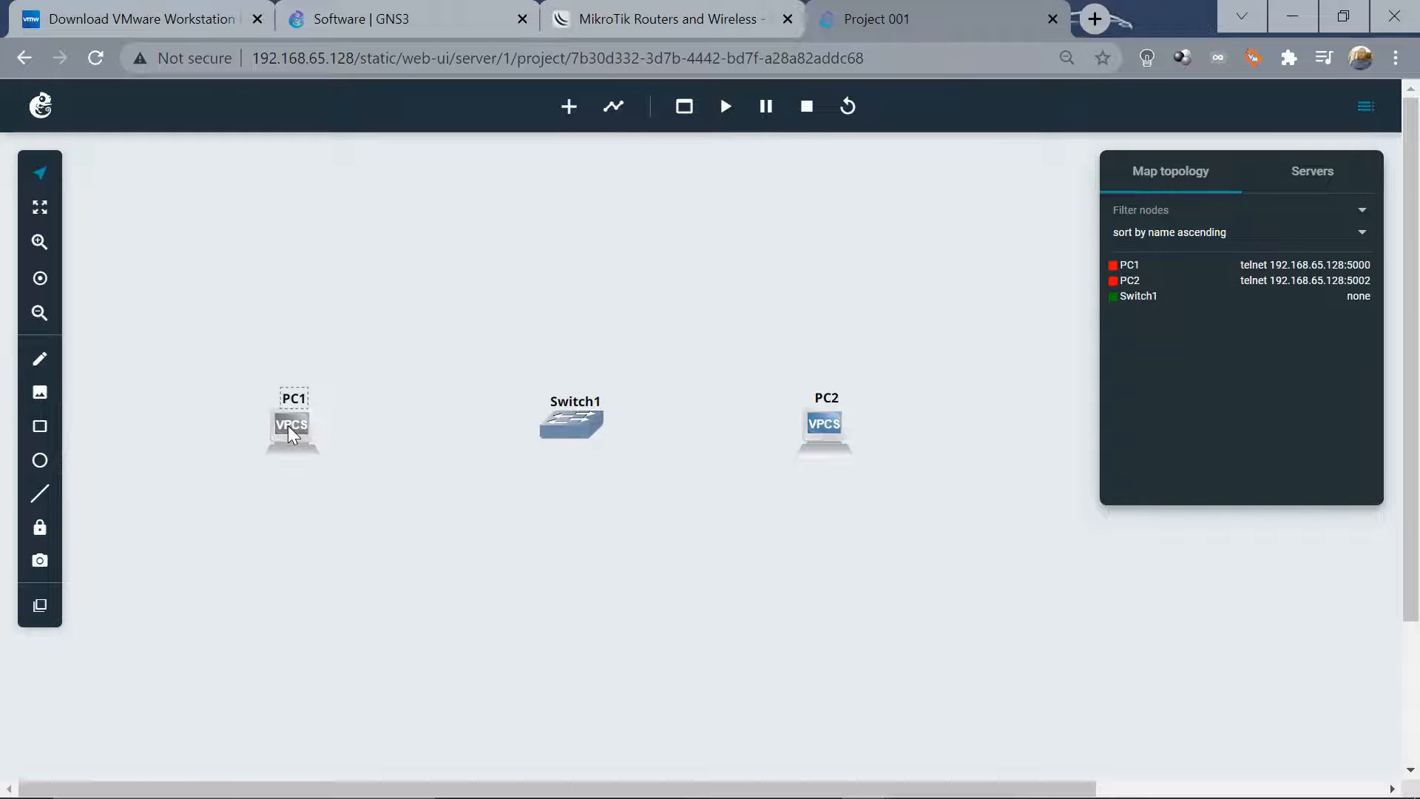
Link Switch1 Ethernet0 to PC2 Ethernet0 and Switch1 Ethernet1 to PC1 Ethernet0
click(614, 111)
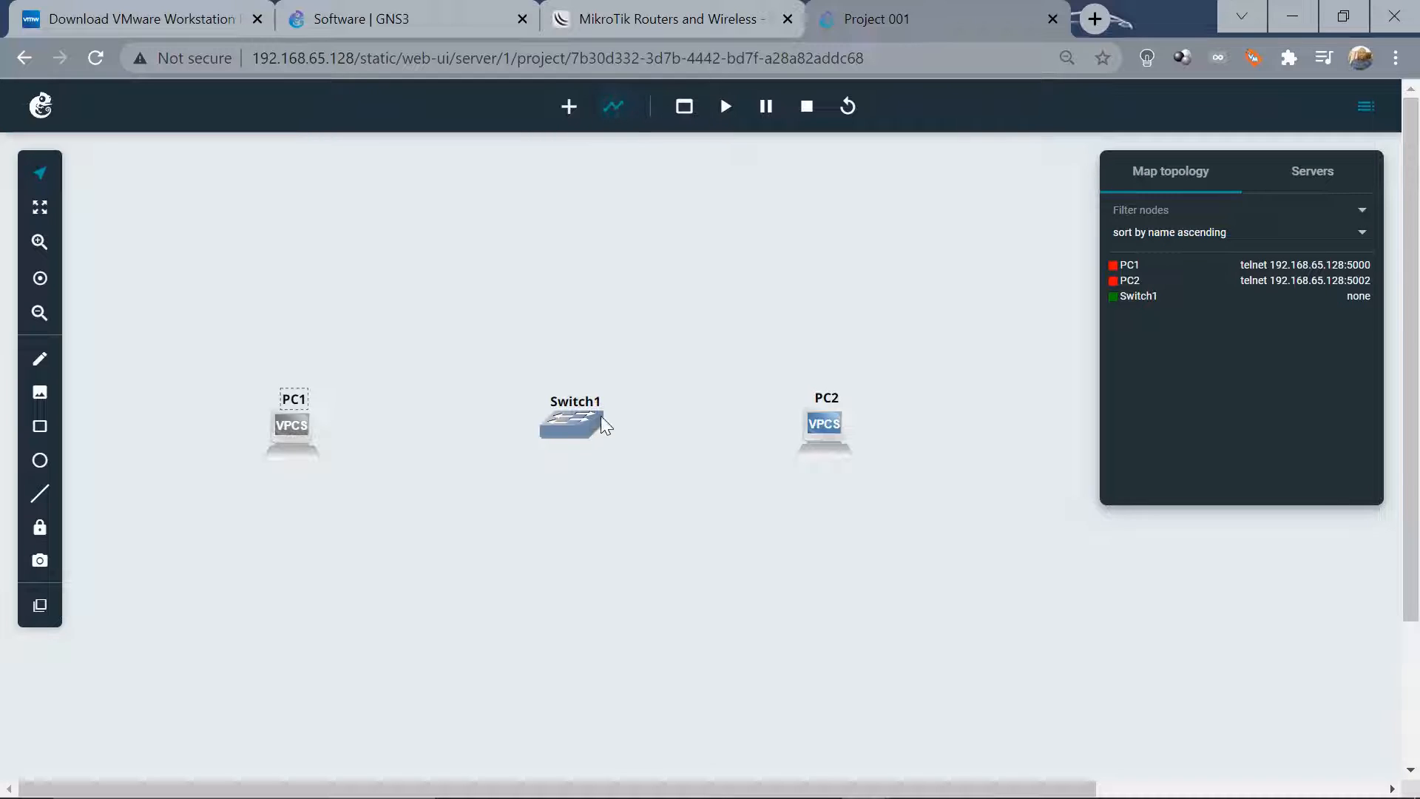
click(581, 423)
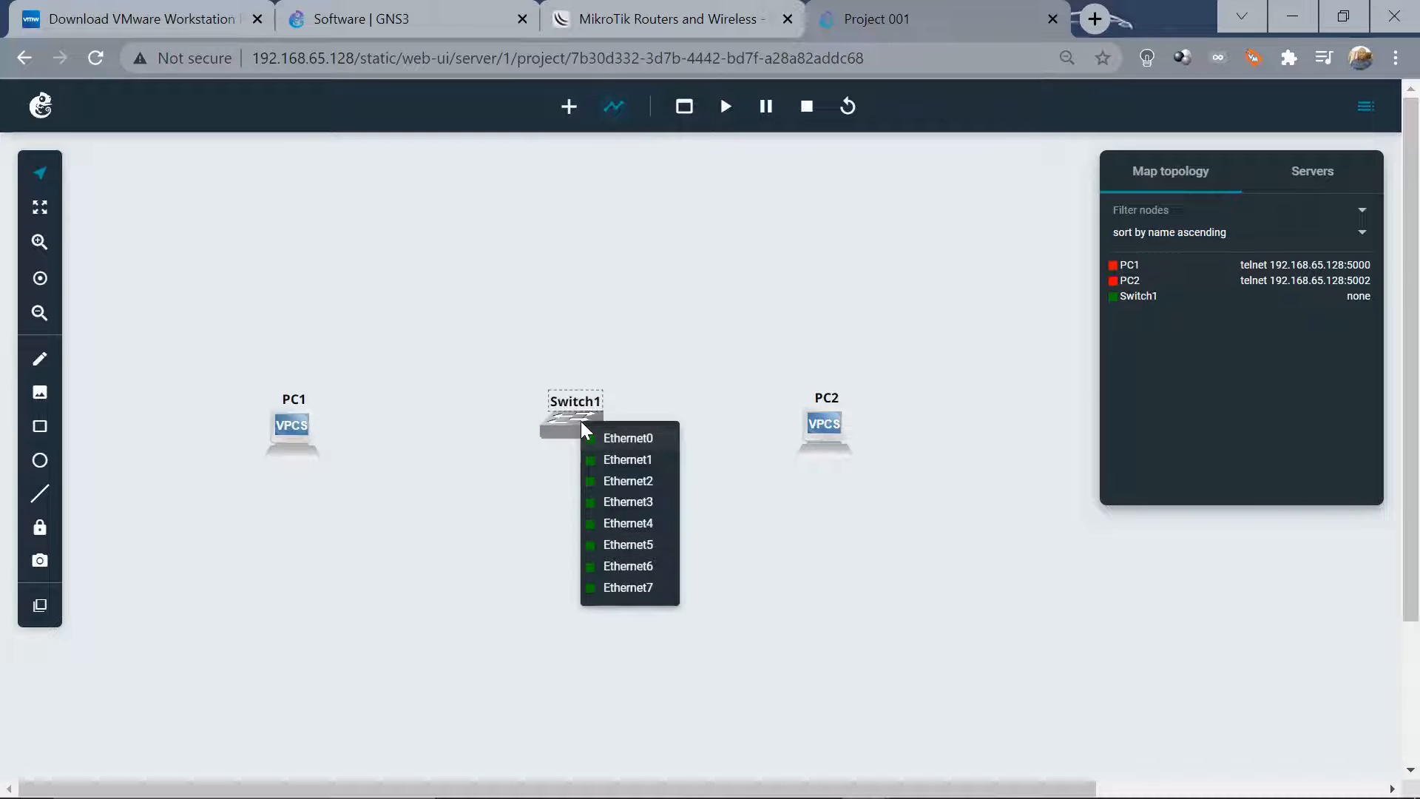
click(614, 439)
click(811, 429)
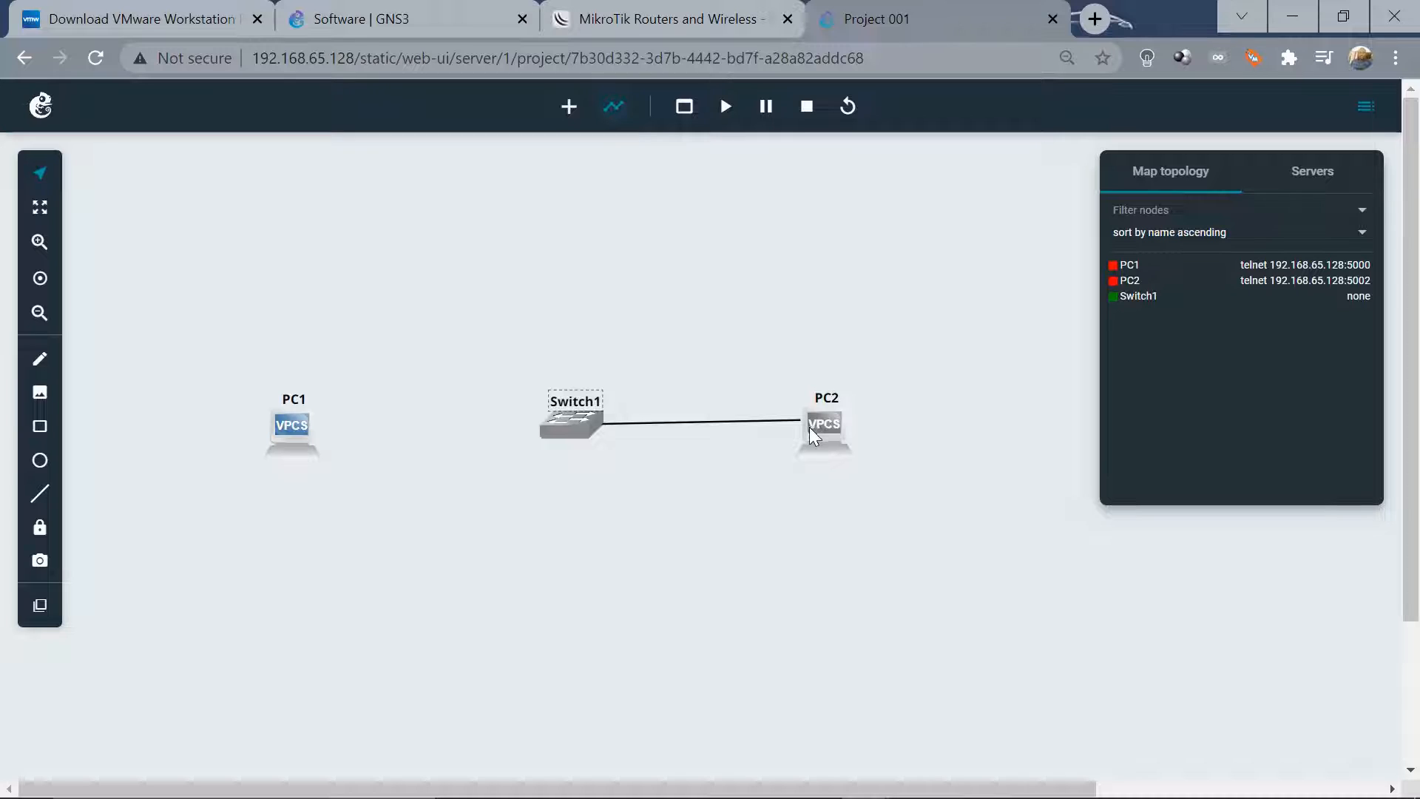
click(814, 426)
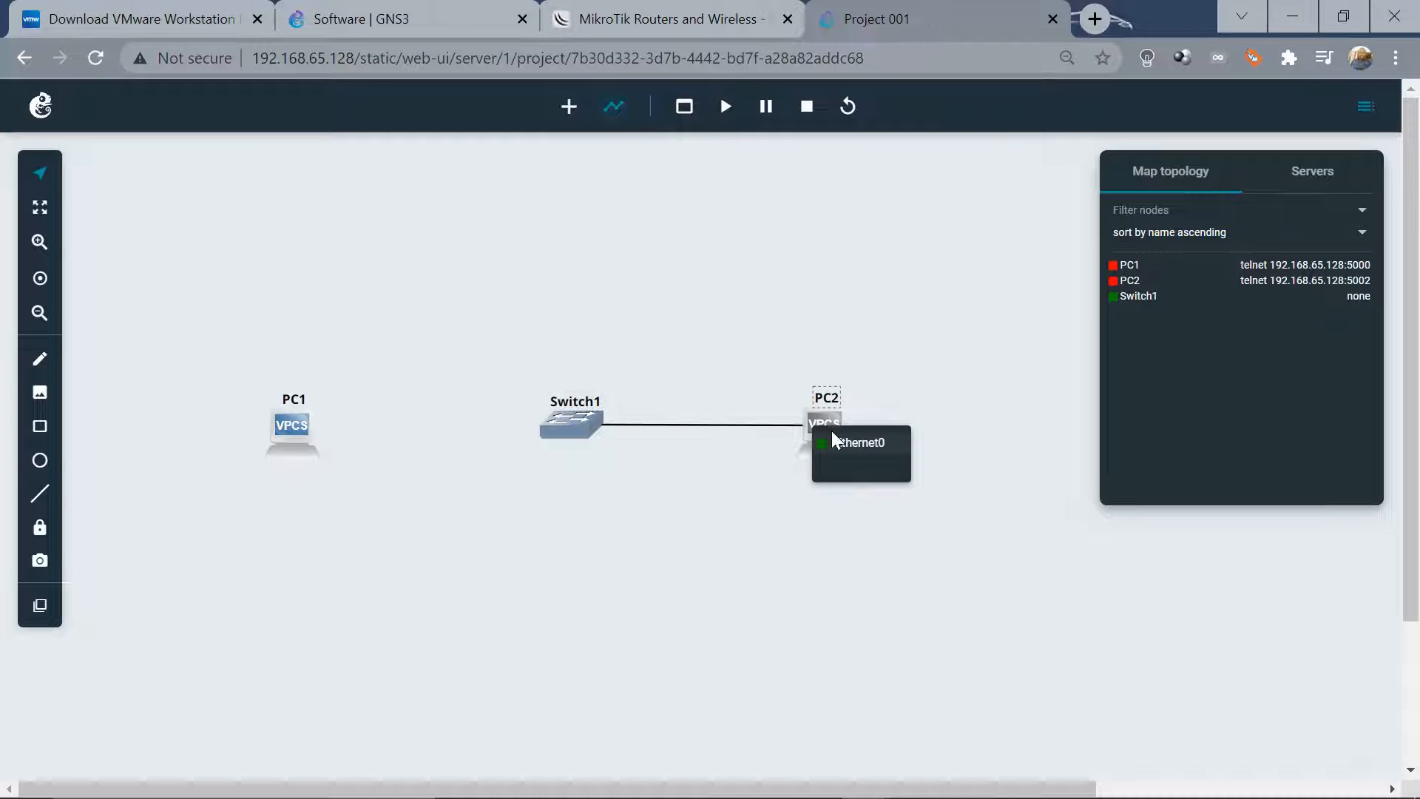
click(837, 444)
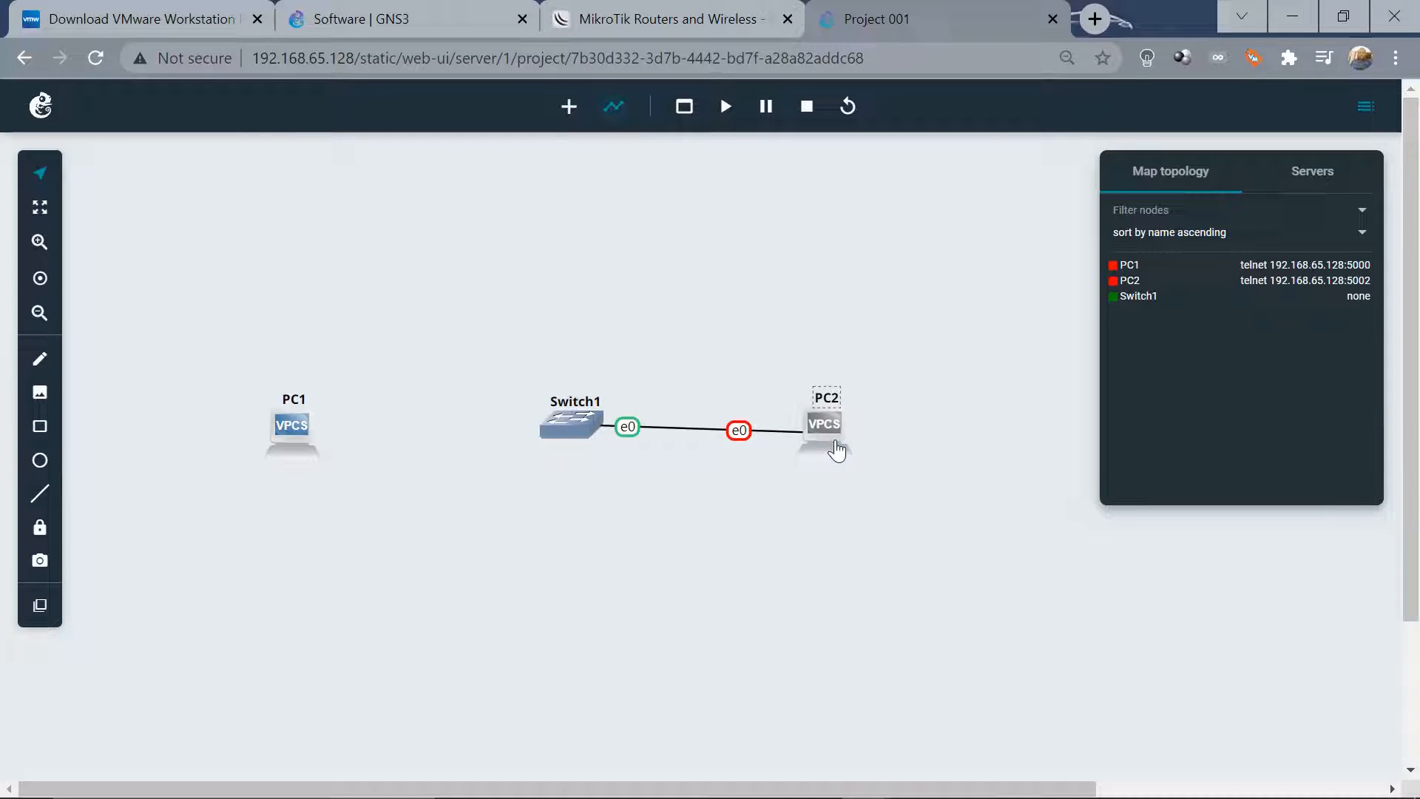
click(545, 429)
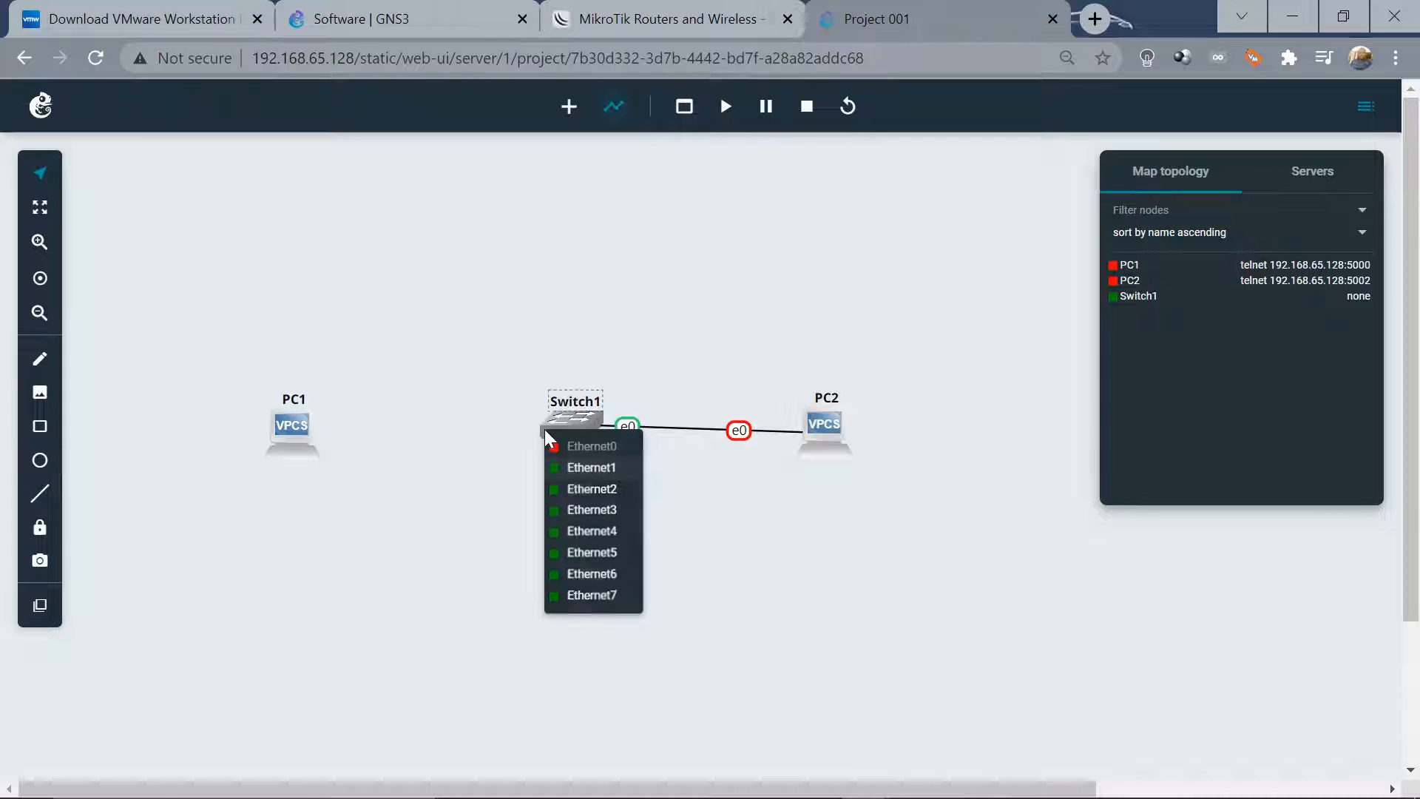
click(570, 468)
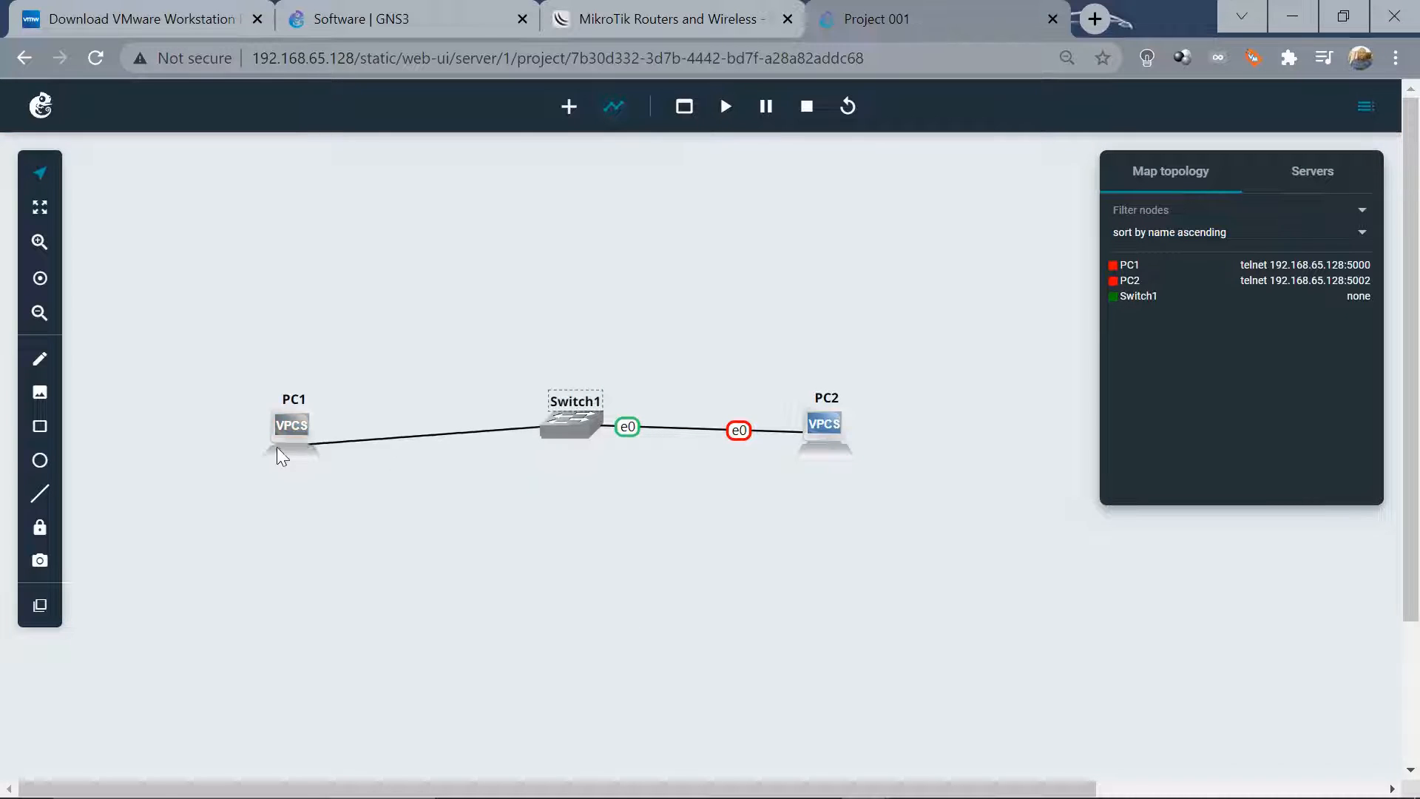
click(292, 420)
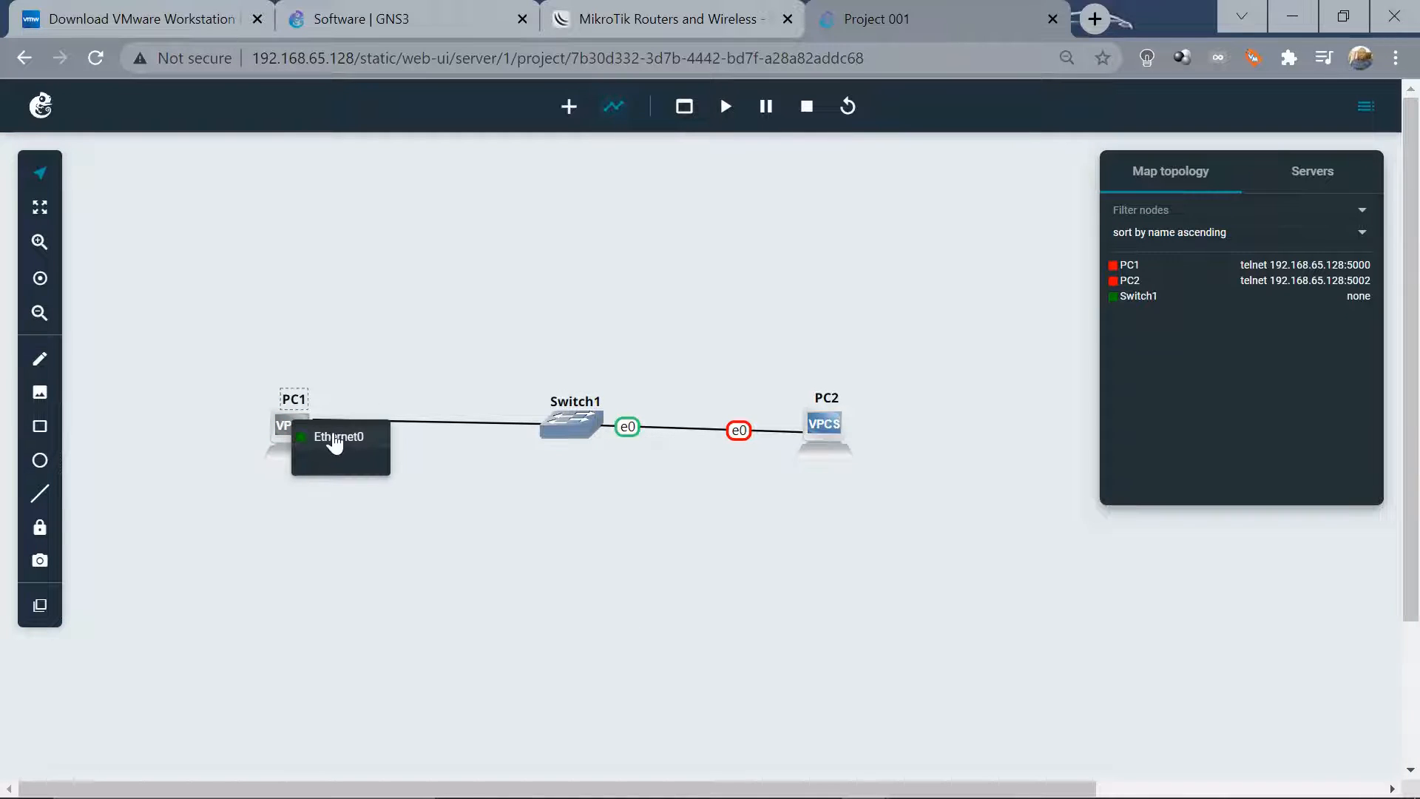
click(334, 441)
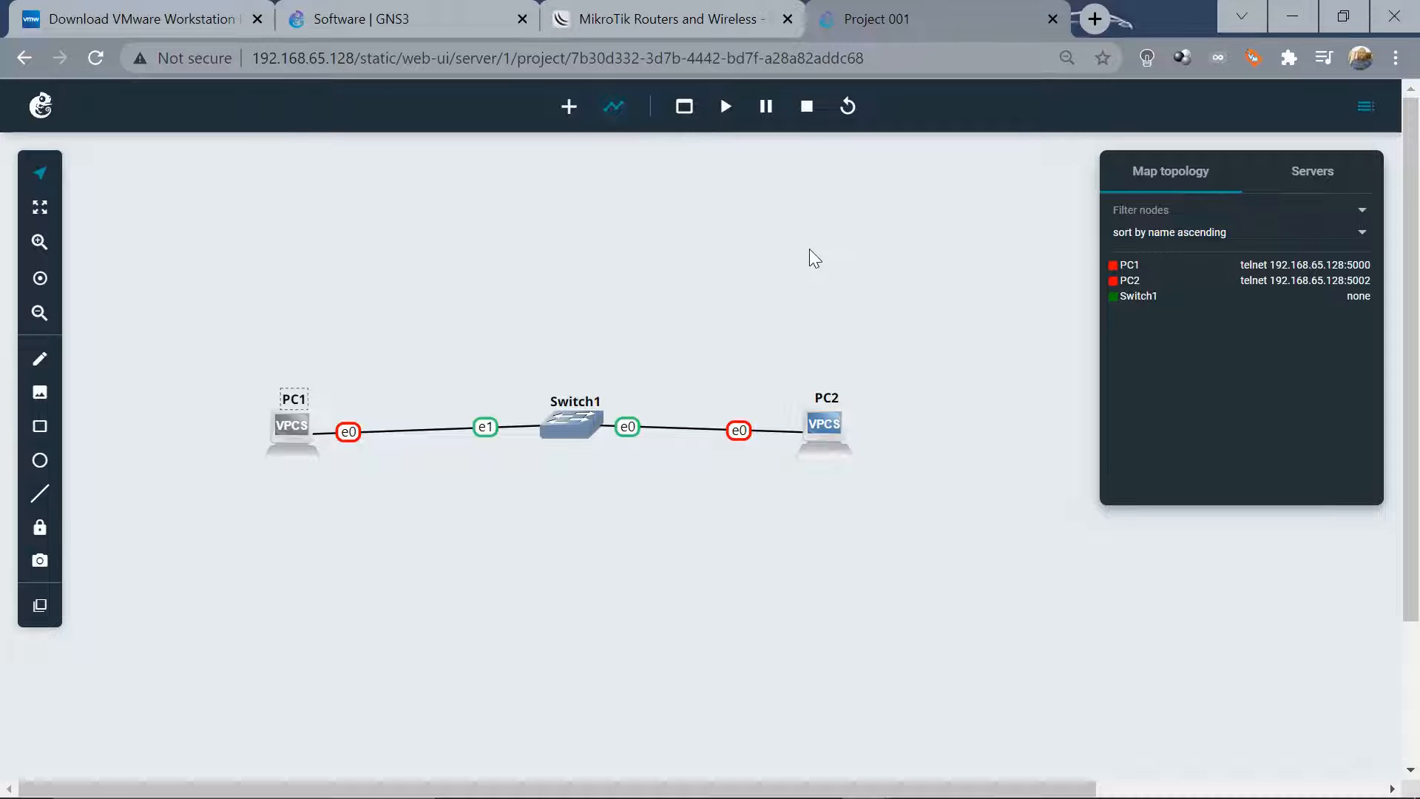
Start all nodes and set PC1's IP to 172.10.10.2 255.255.255.0 in its web console
click(724, 111)
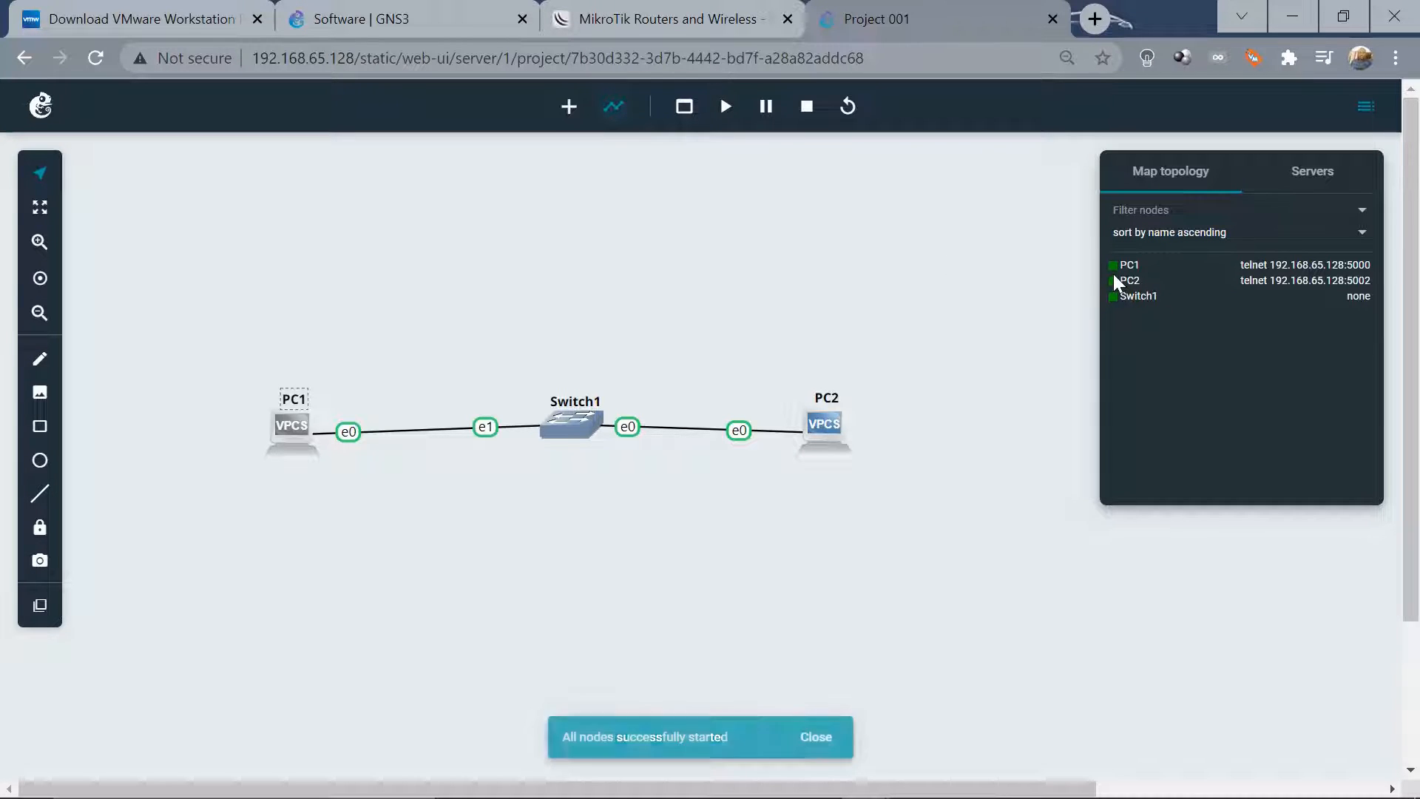
right_click(292, 433)
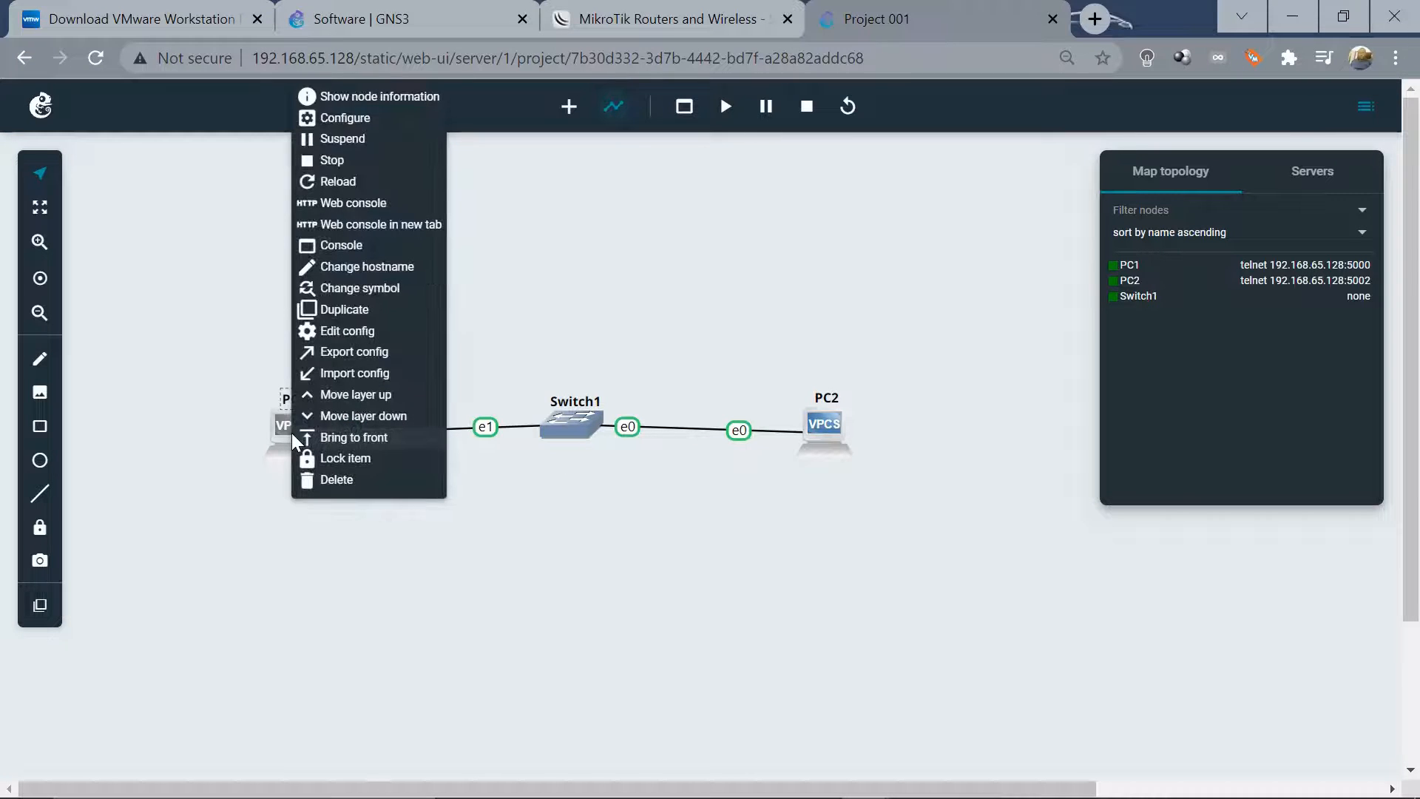
click(345, 203)
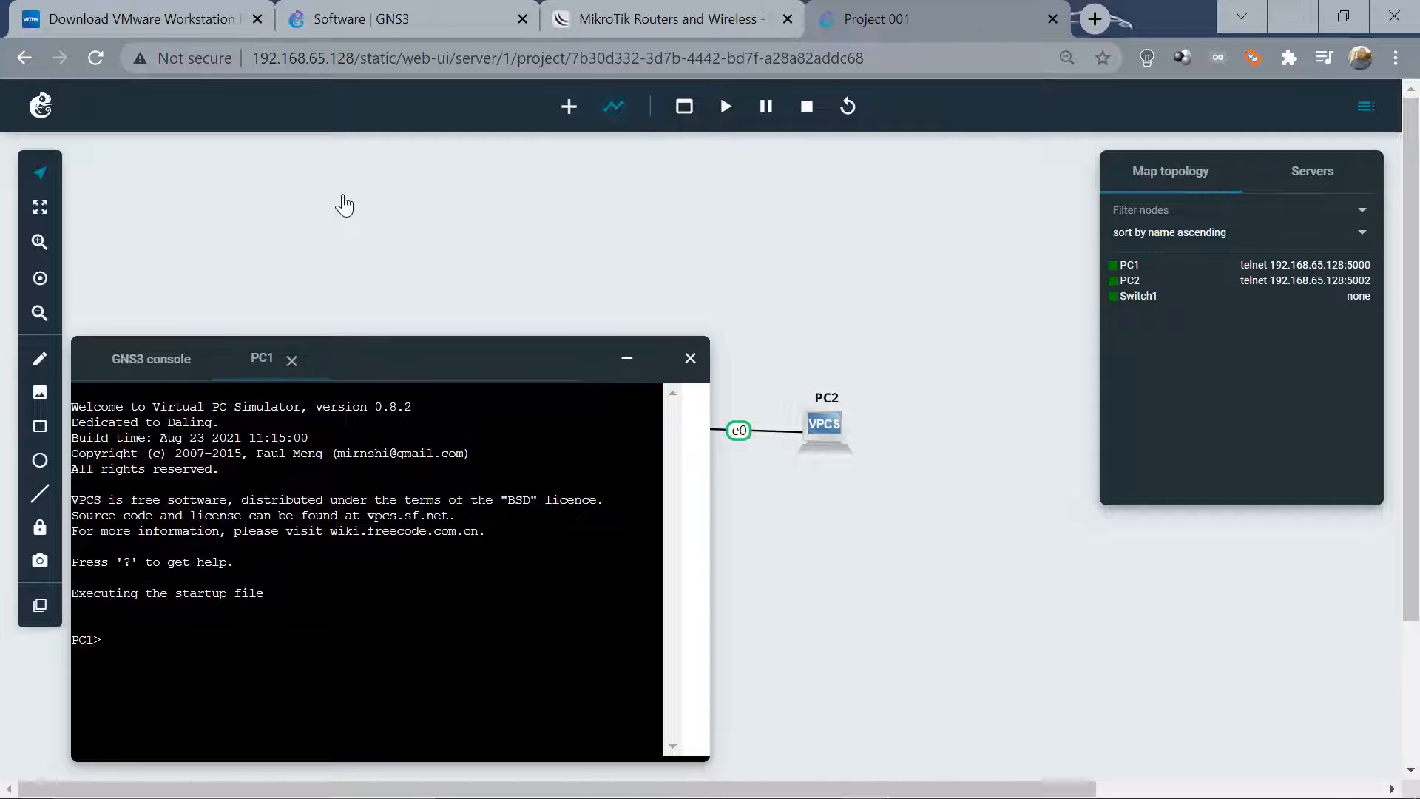
text(ip )
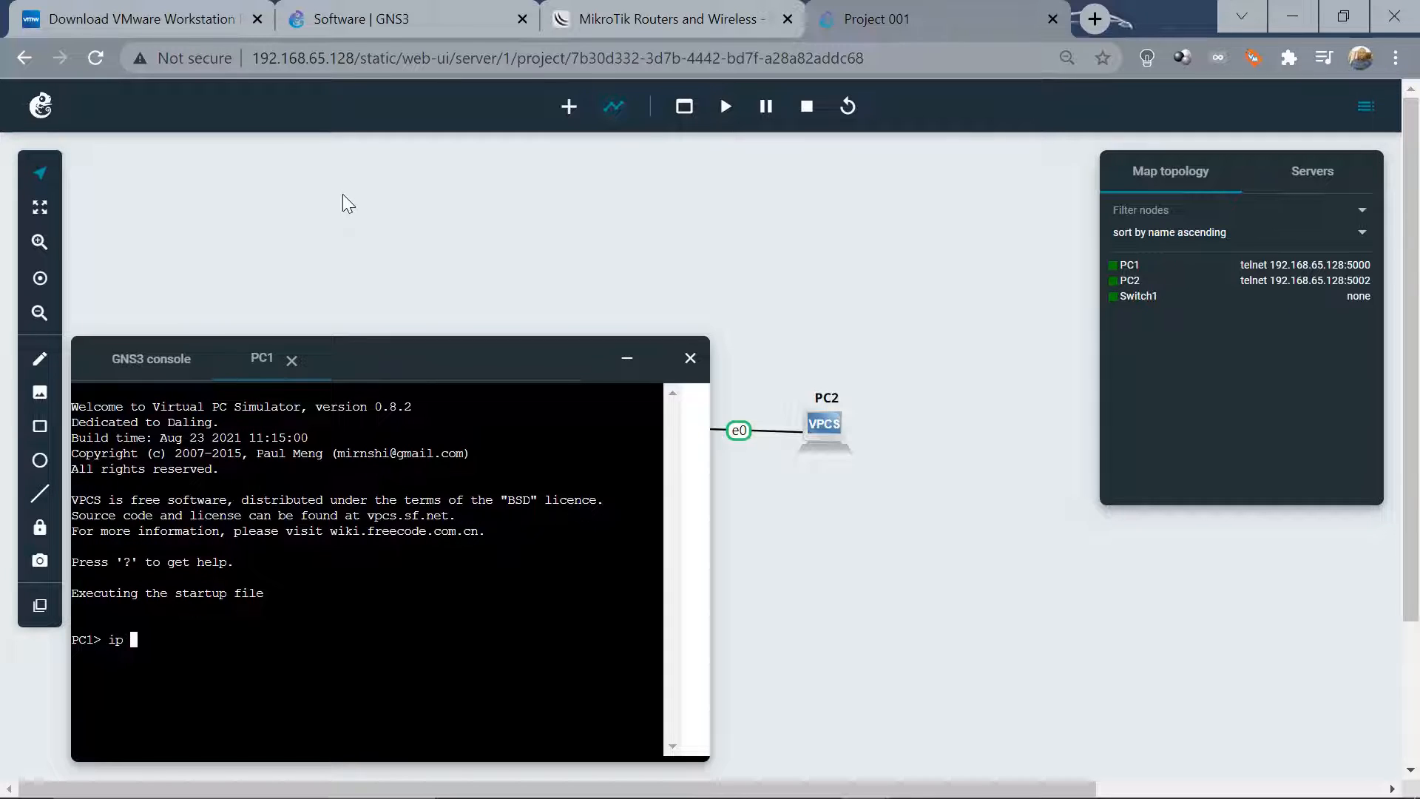
text(17)
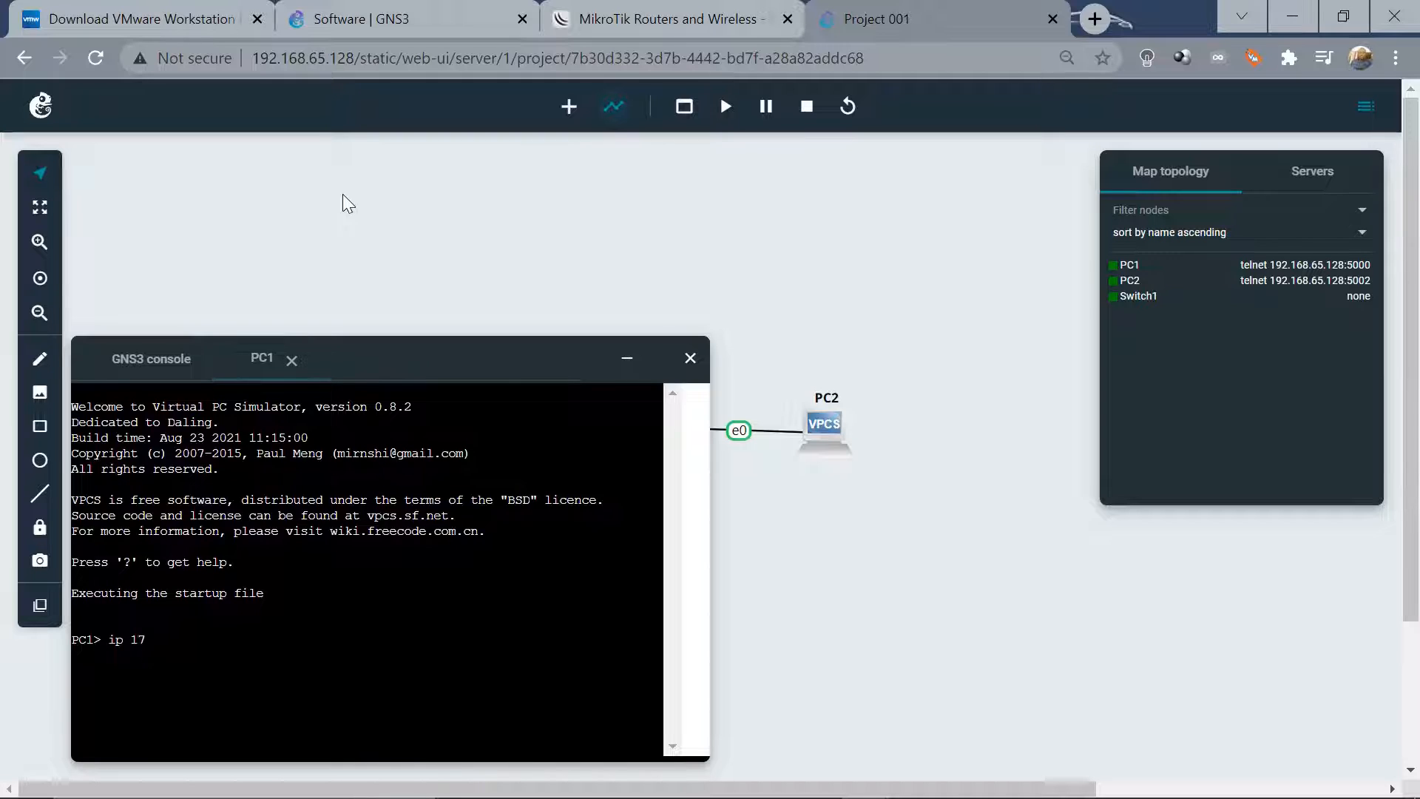
text(2.10)
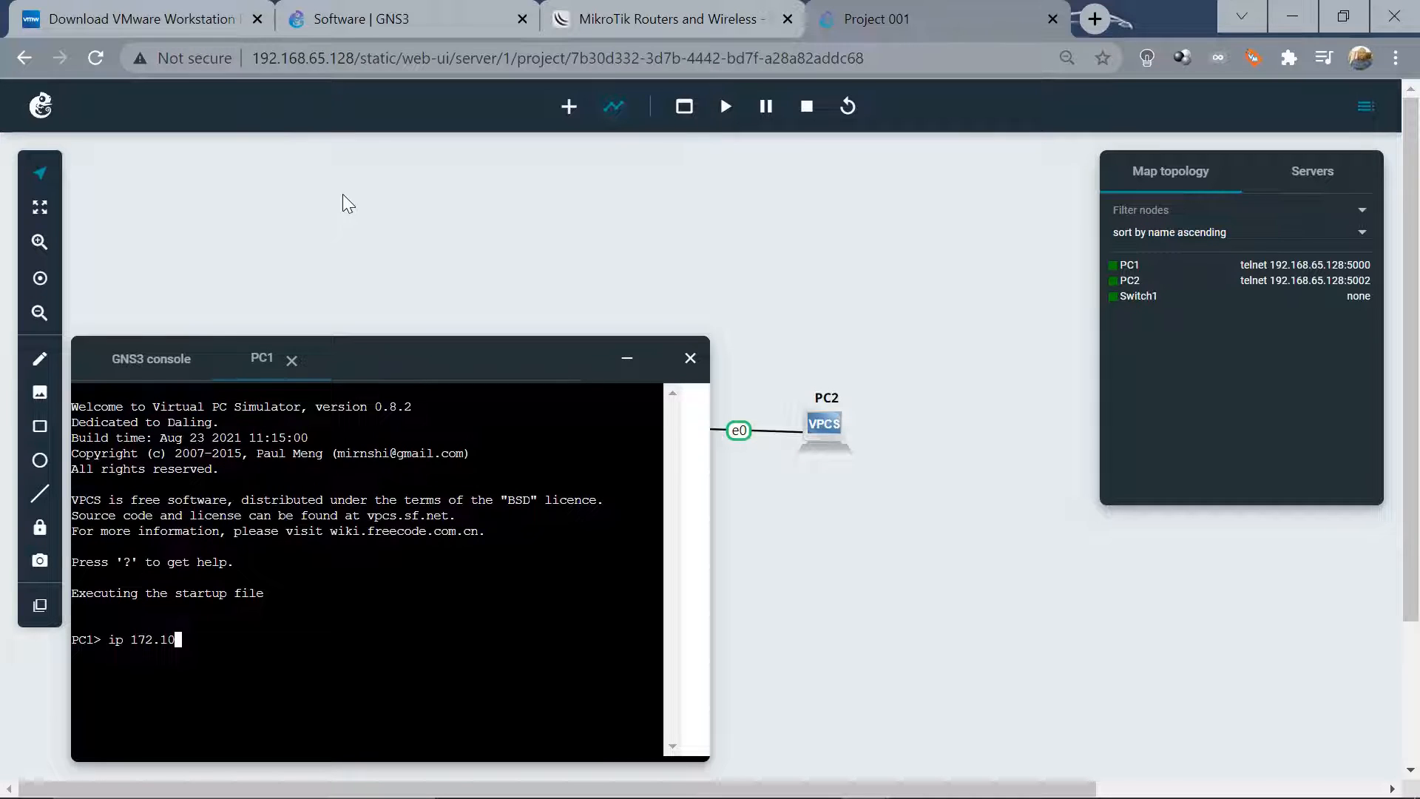
text(.10.10.2 25)
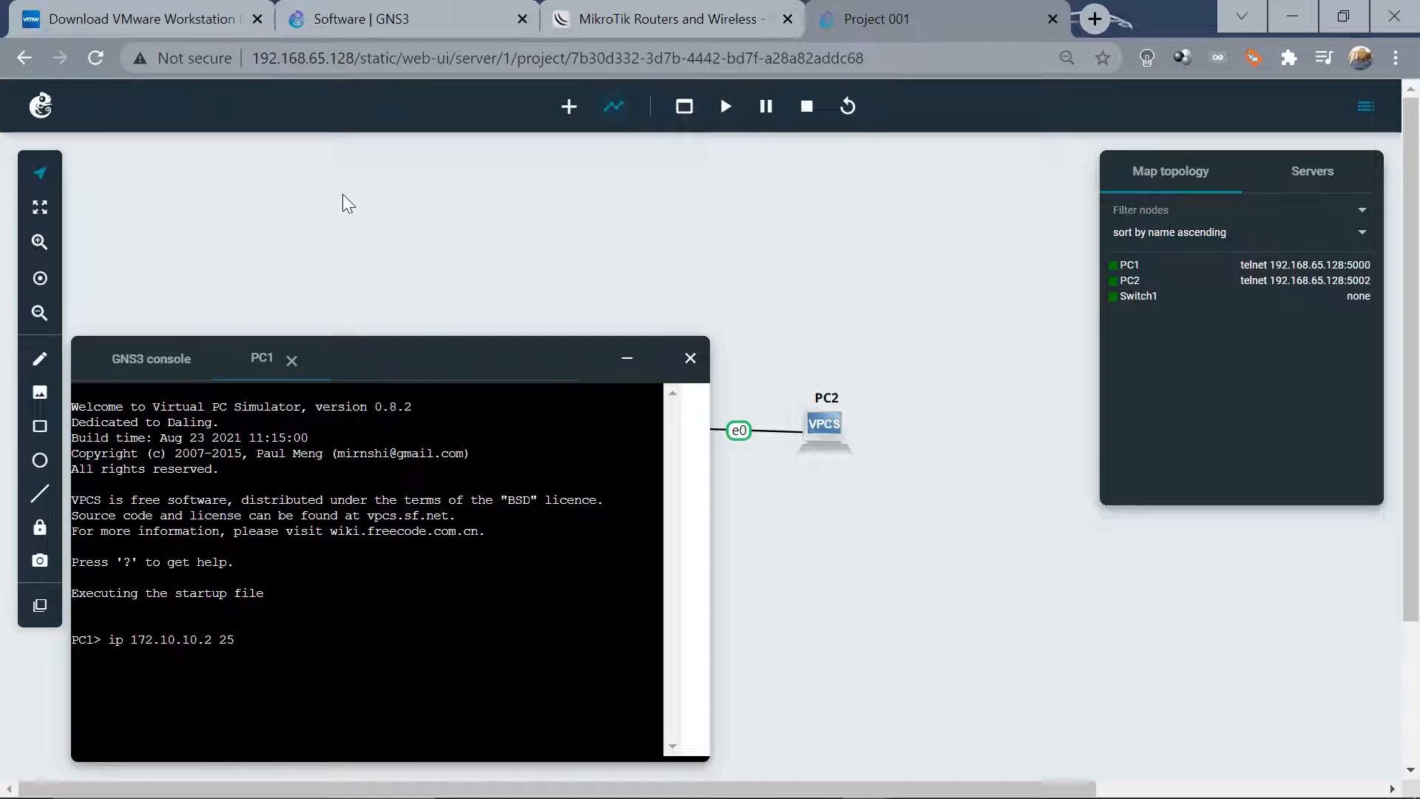
text(5)
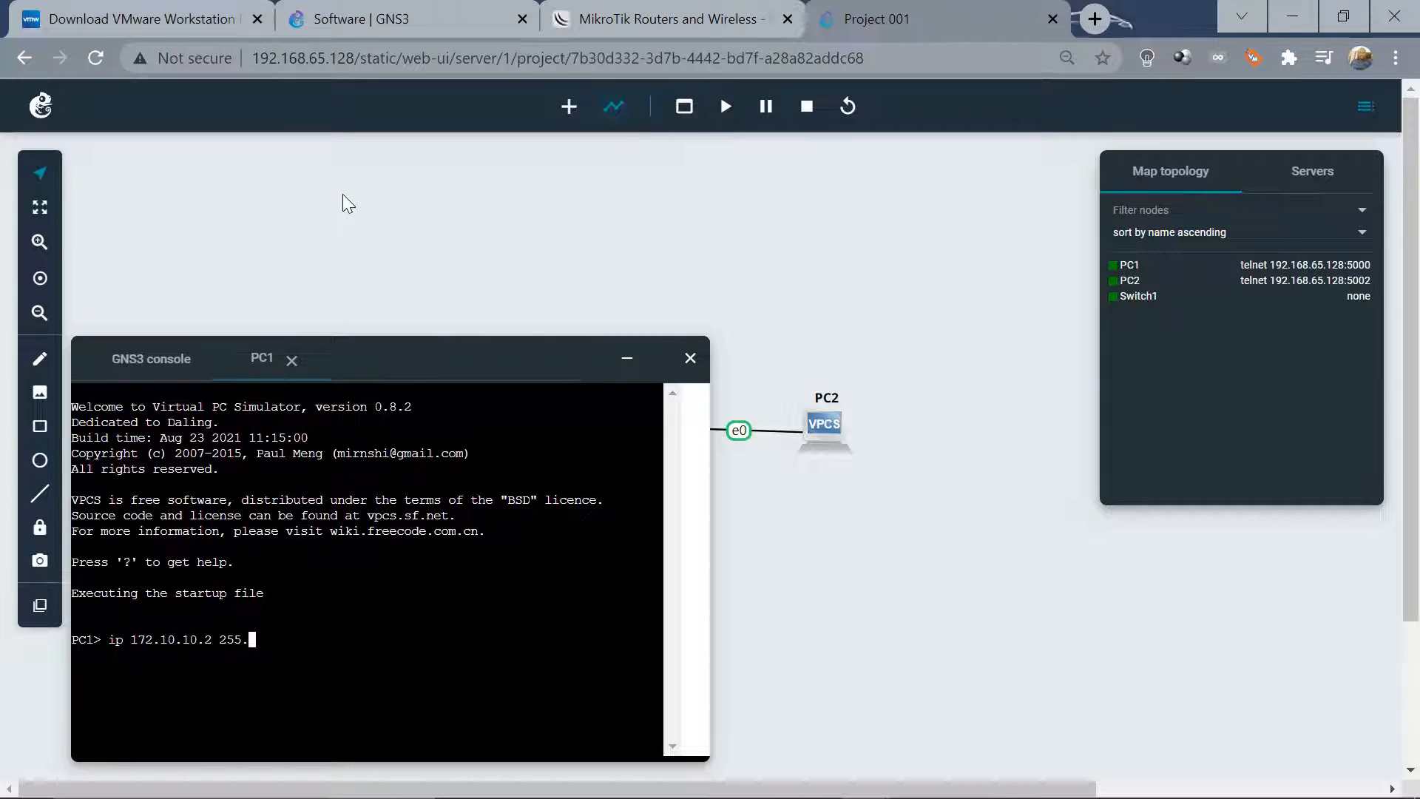
text(.255.255)
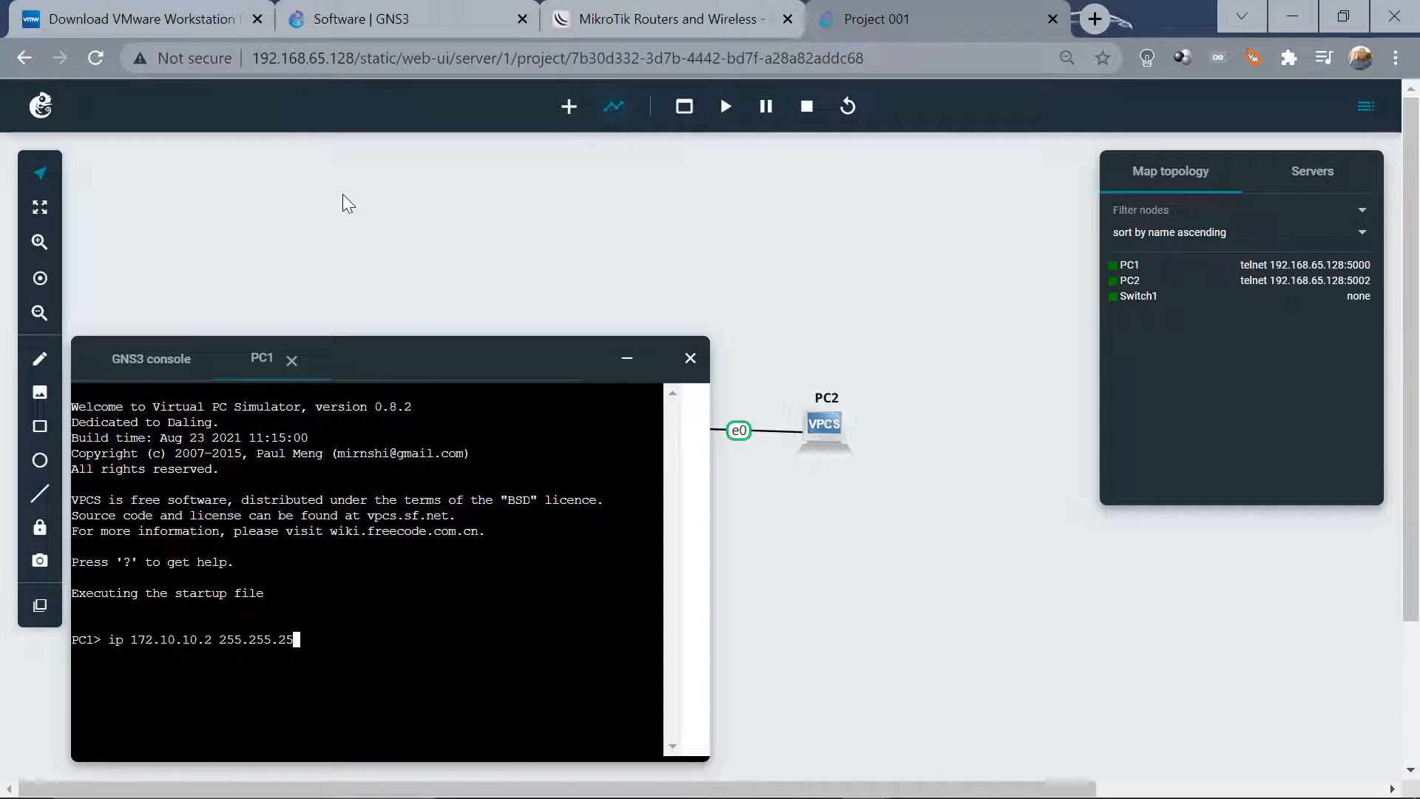
text(.0)
key(Return)
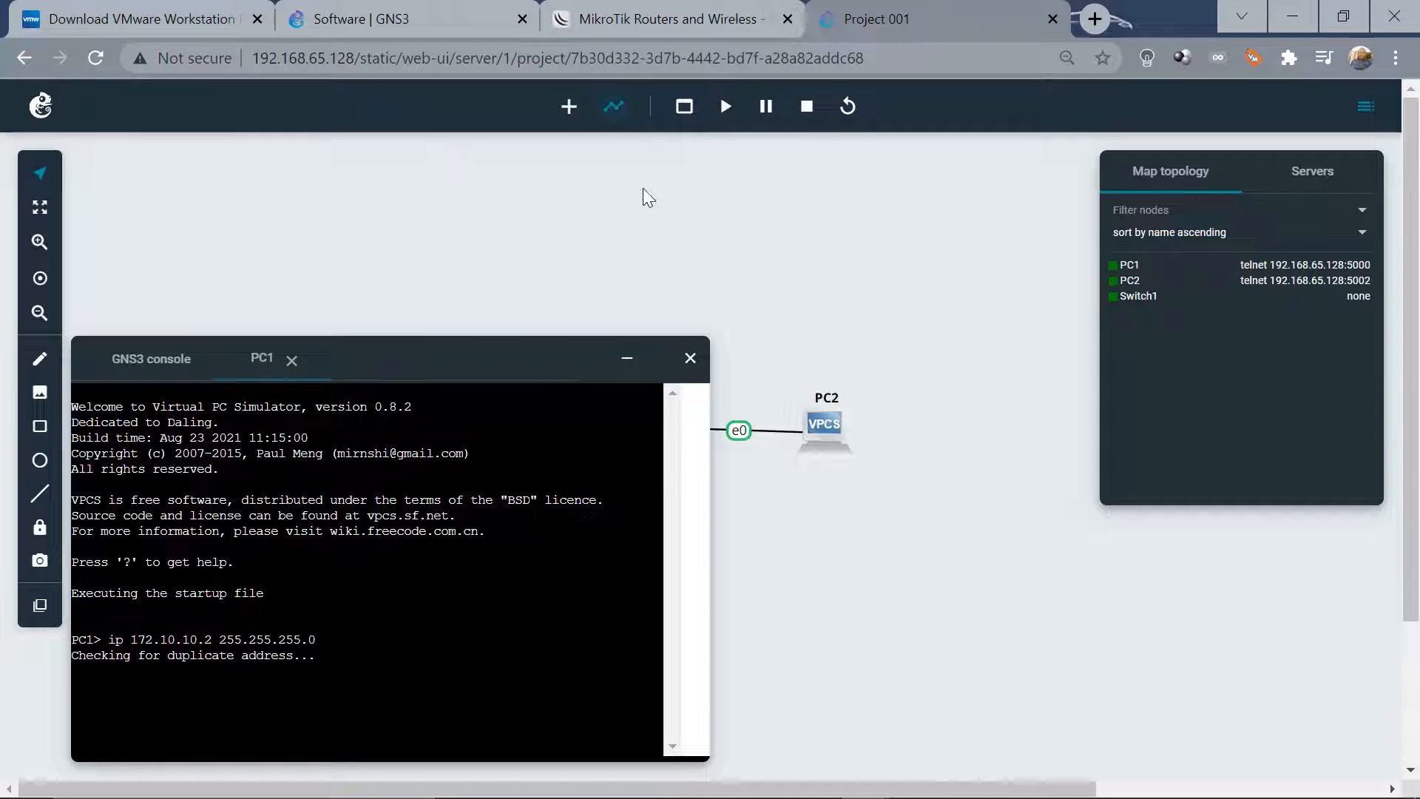
Set PC2's IP to 172.20.20.2 with mask 255.255.255.0 in its web console
right_click(829, 417)
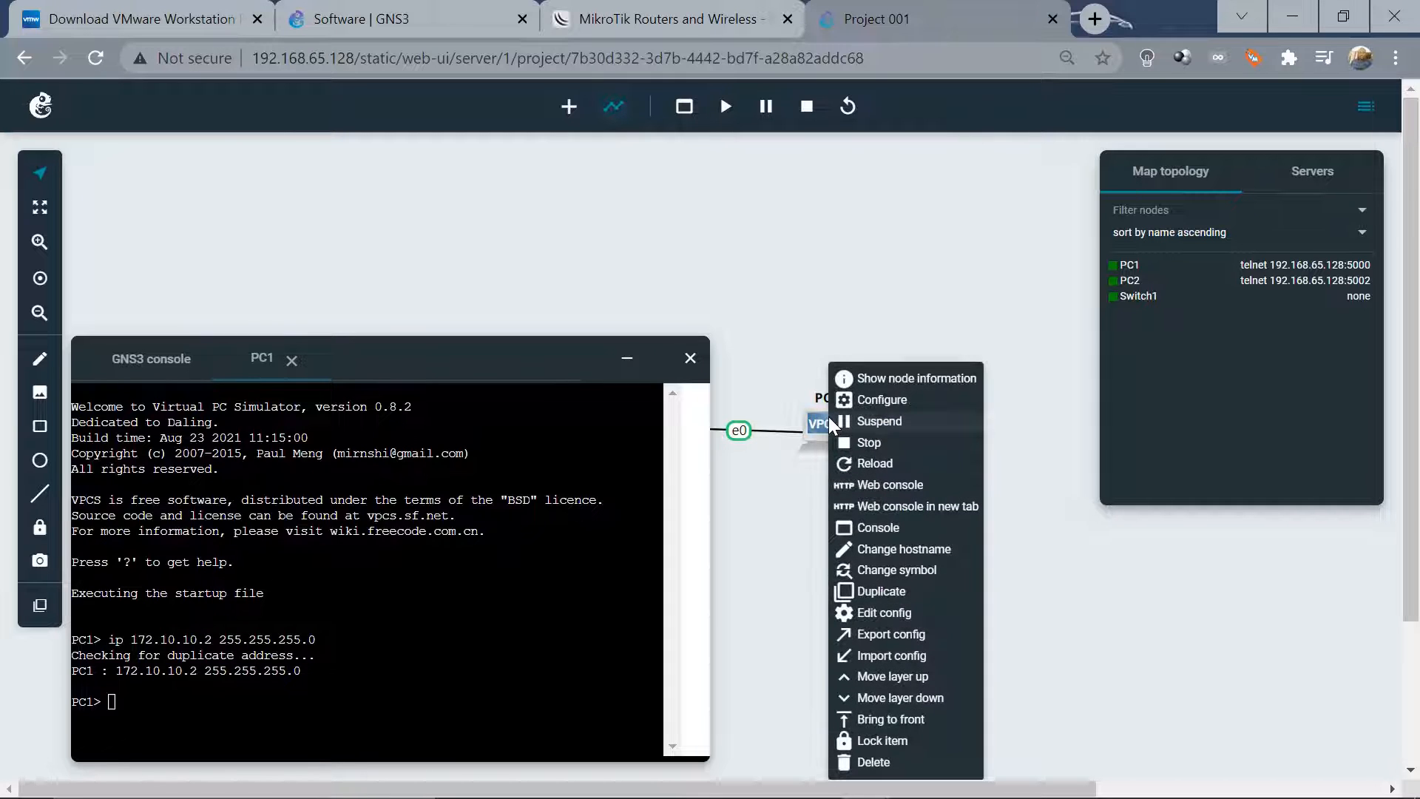
click(889, 488)
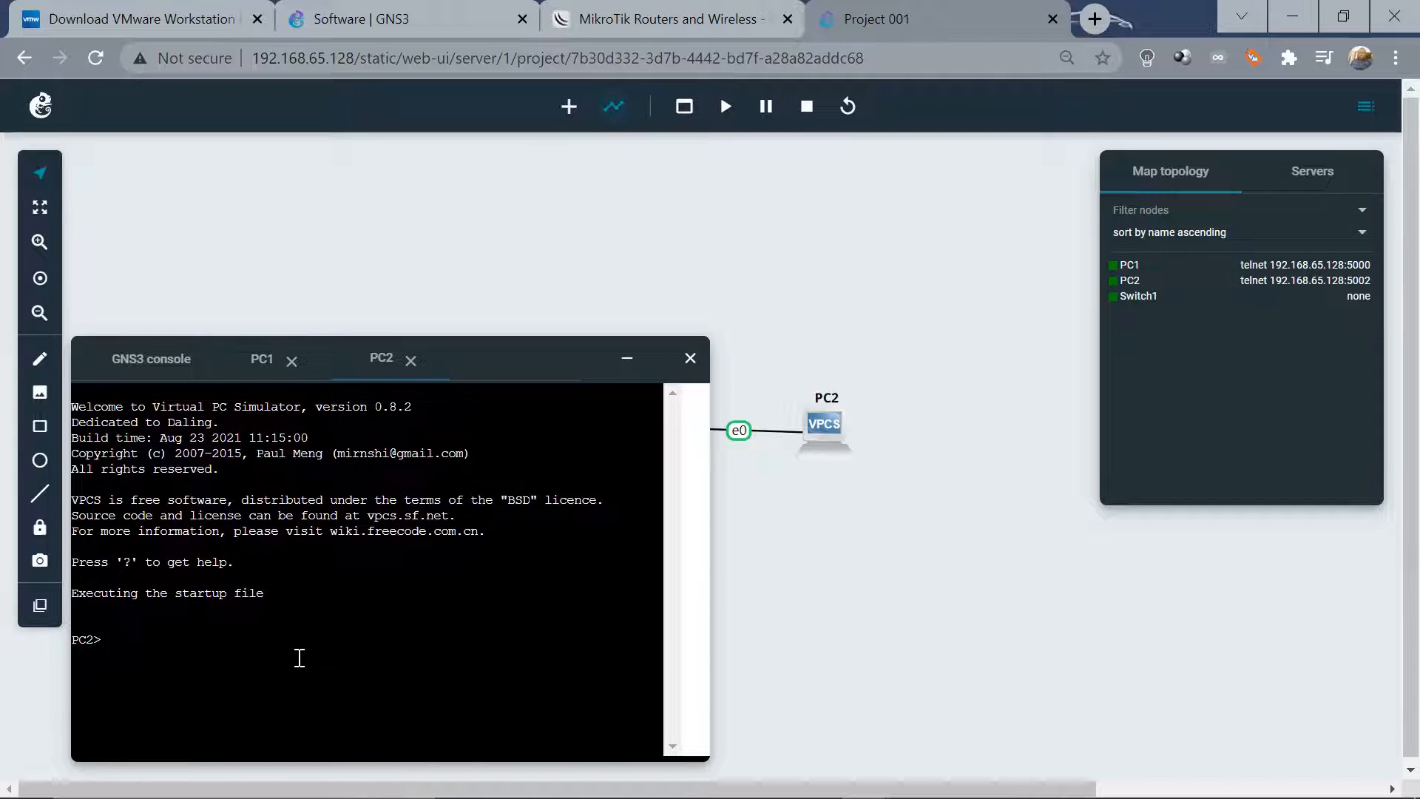
text(ip 172.20.20.2 255.255.255.0)
key(Return)
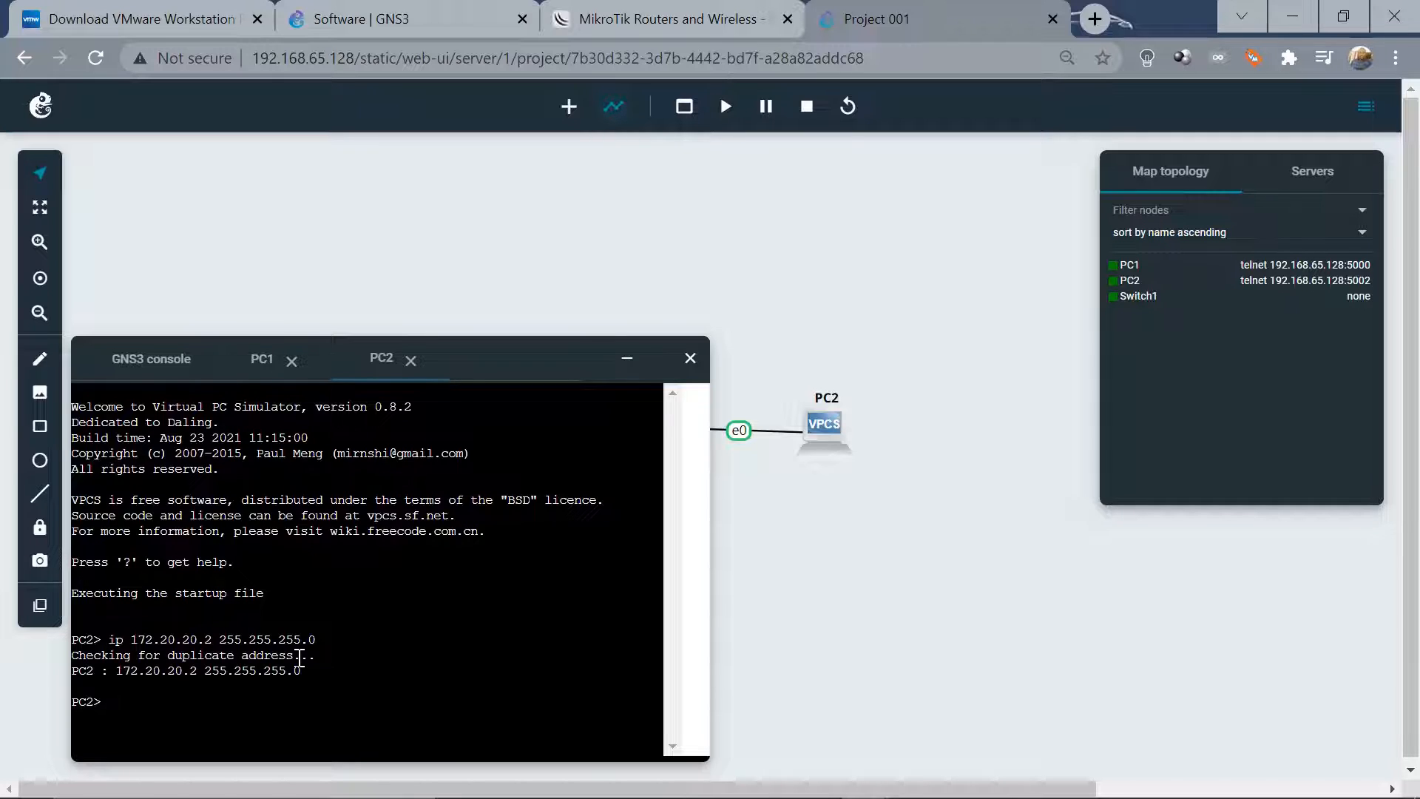
Close the consoles panel, move PC1 and PC2 below Switch1, then switch to the MikroTik downloads tab
click(628, 364)
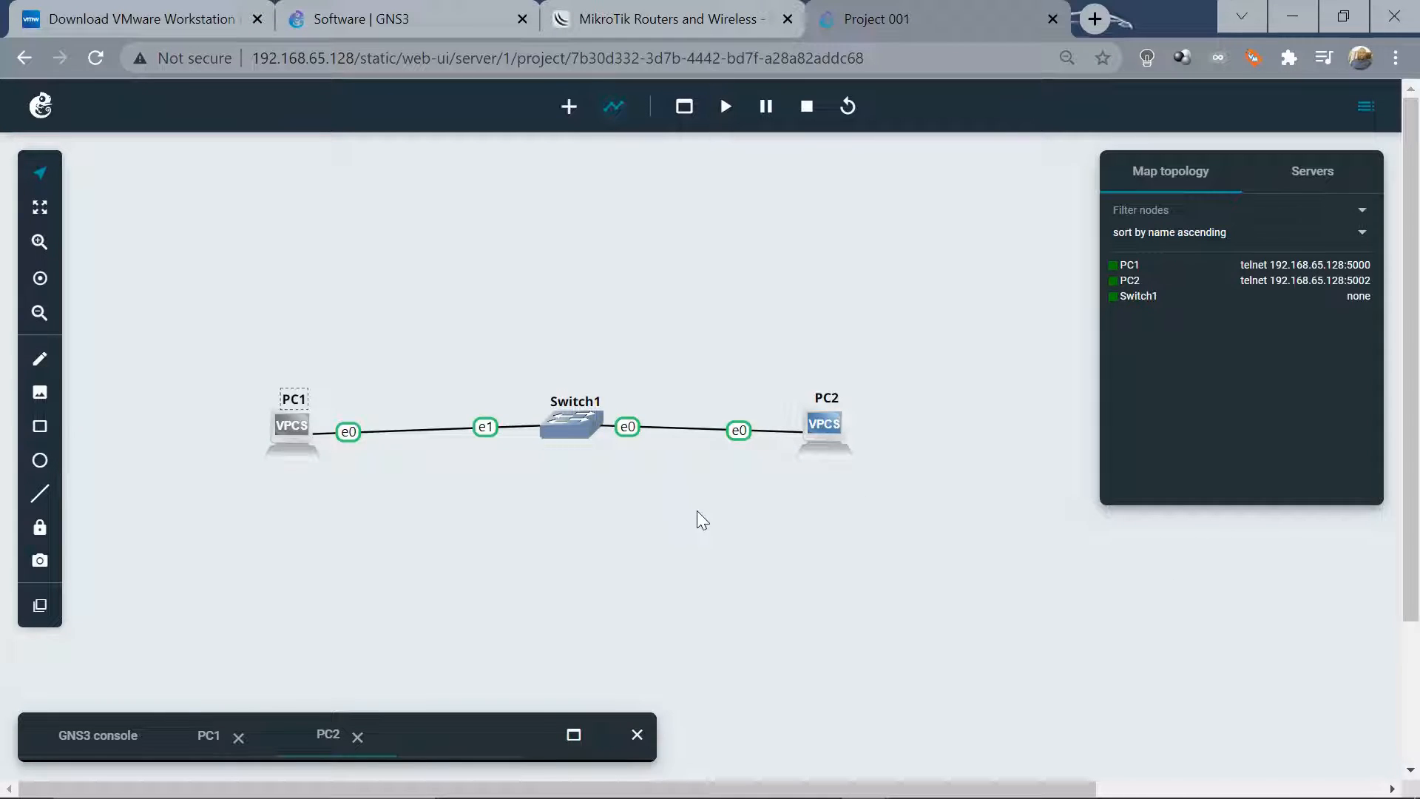
click(637, 734)
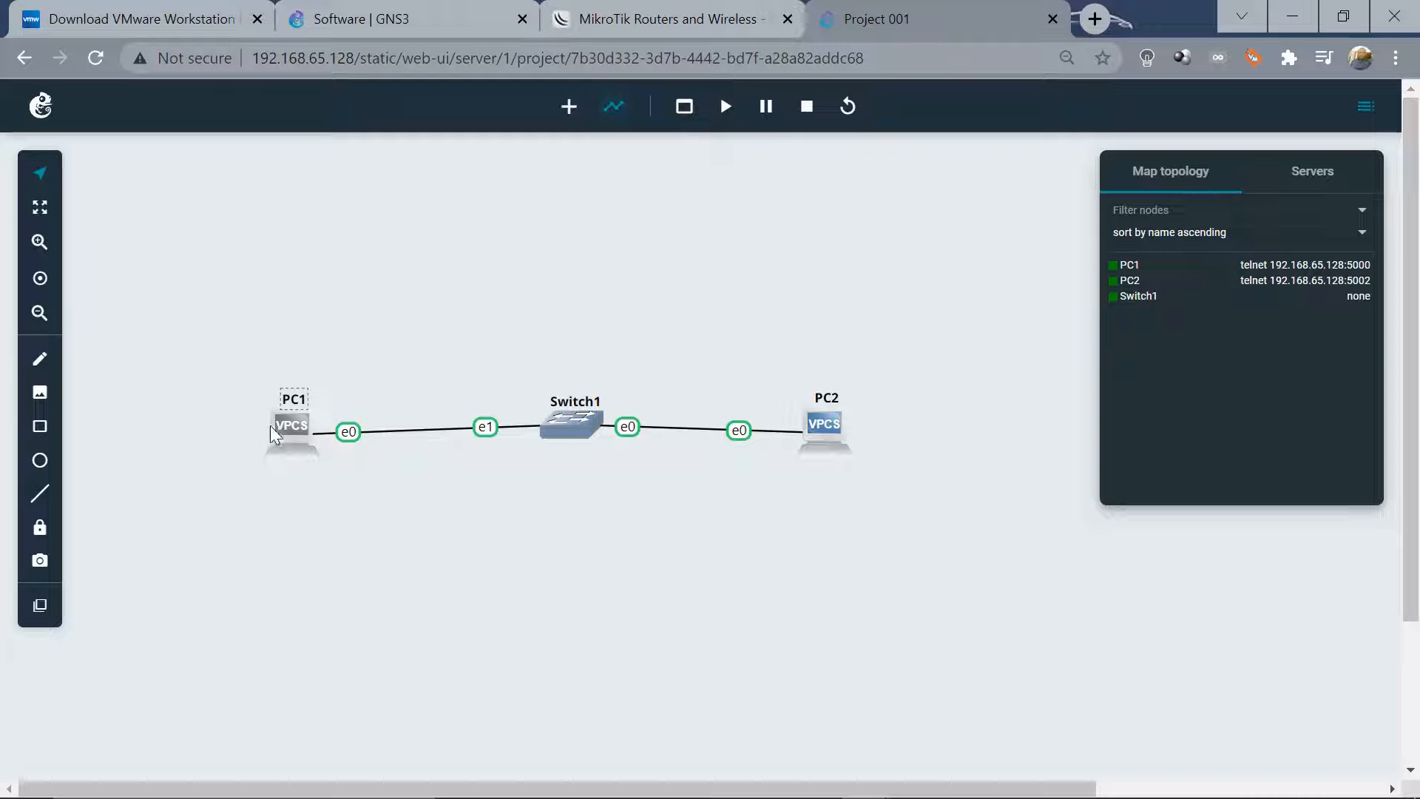
drag(290, 437, 311, 581)
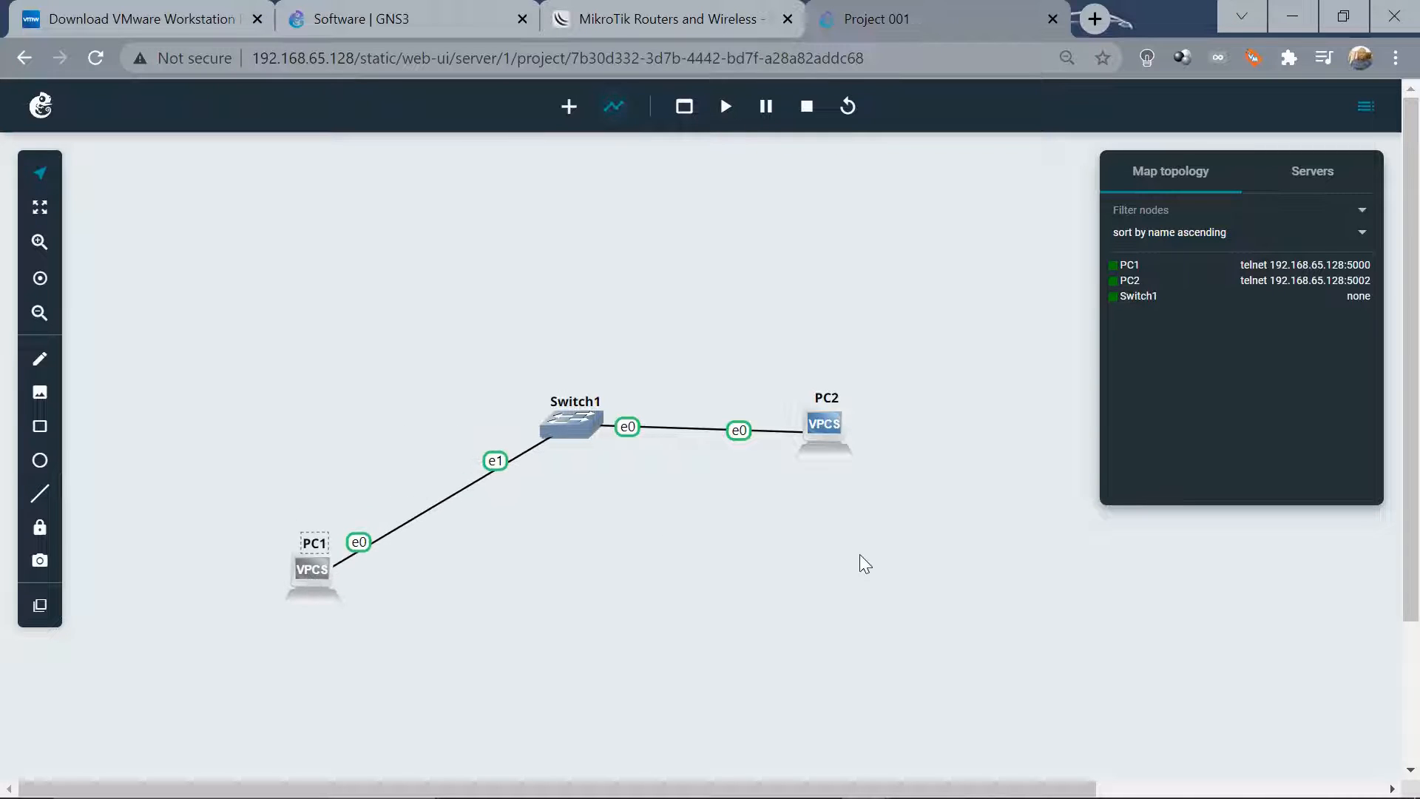
drag(822, 432, 752, 565)
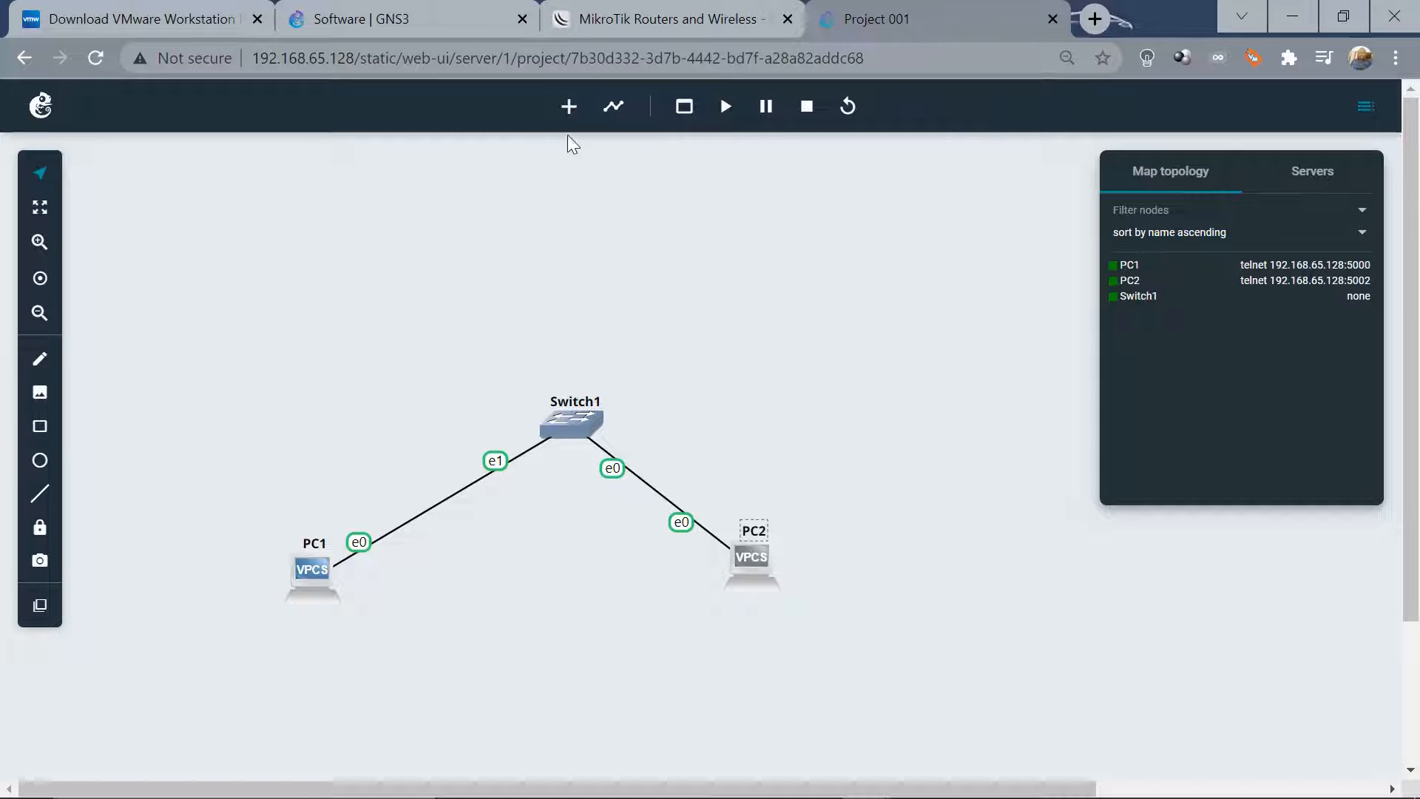
click(668, 15)
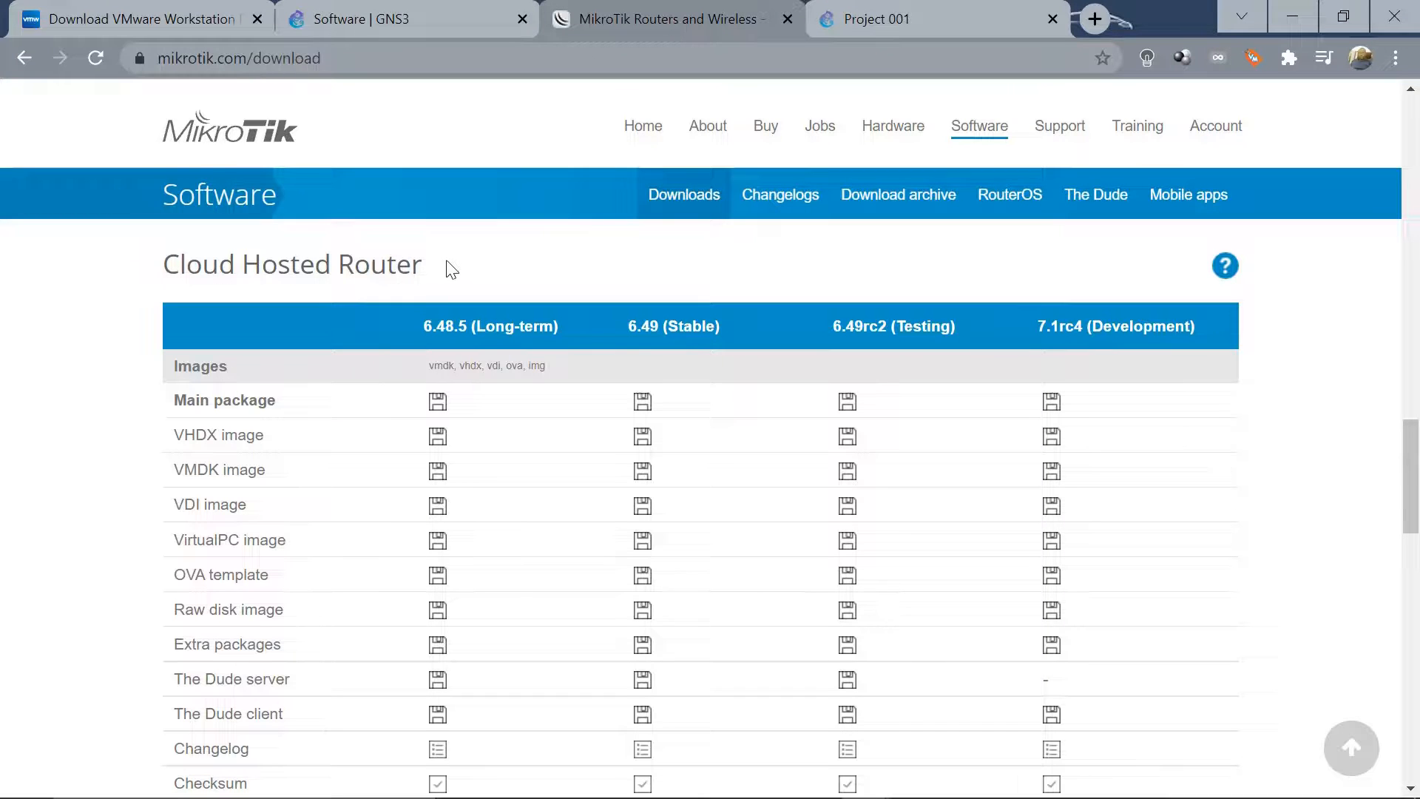
Point out the Cloud Hosted Router heading and Raw disk image row, then return to Project 001
drag(163, 265, 424, 263)
click(424, 263)
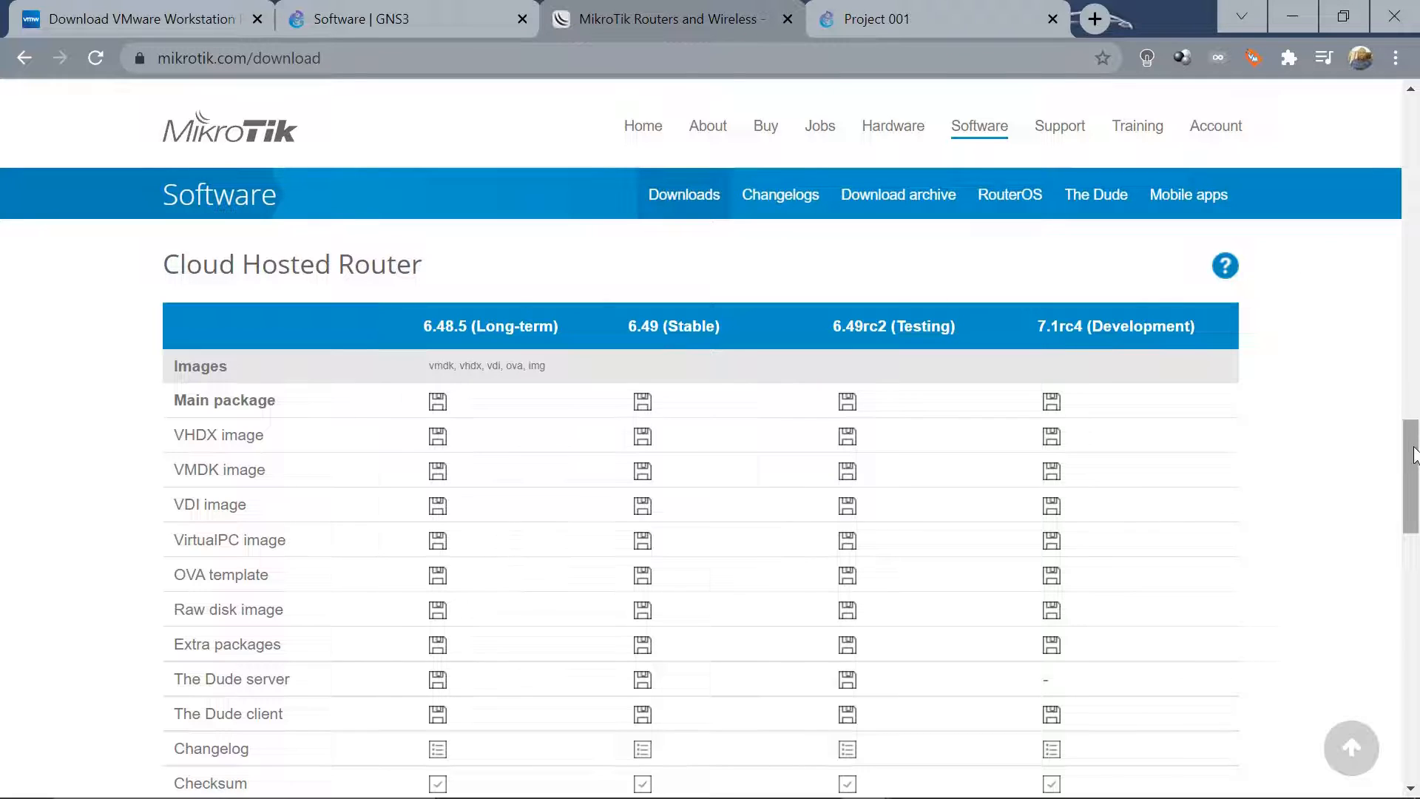
mouse_move(1411, 456)
mouse_down()
mouse_move(1413, 468)
mouse_move(1412, 454)
mouse_up()
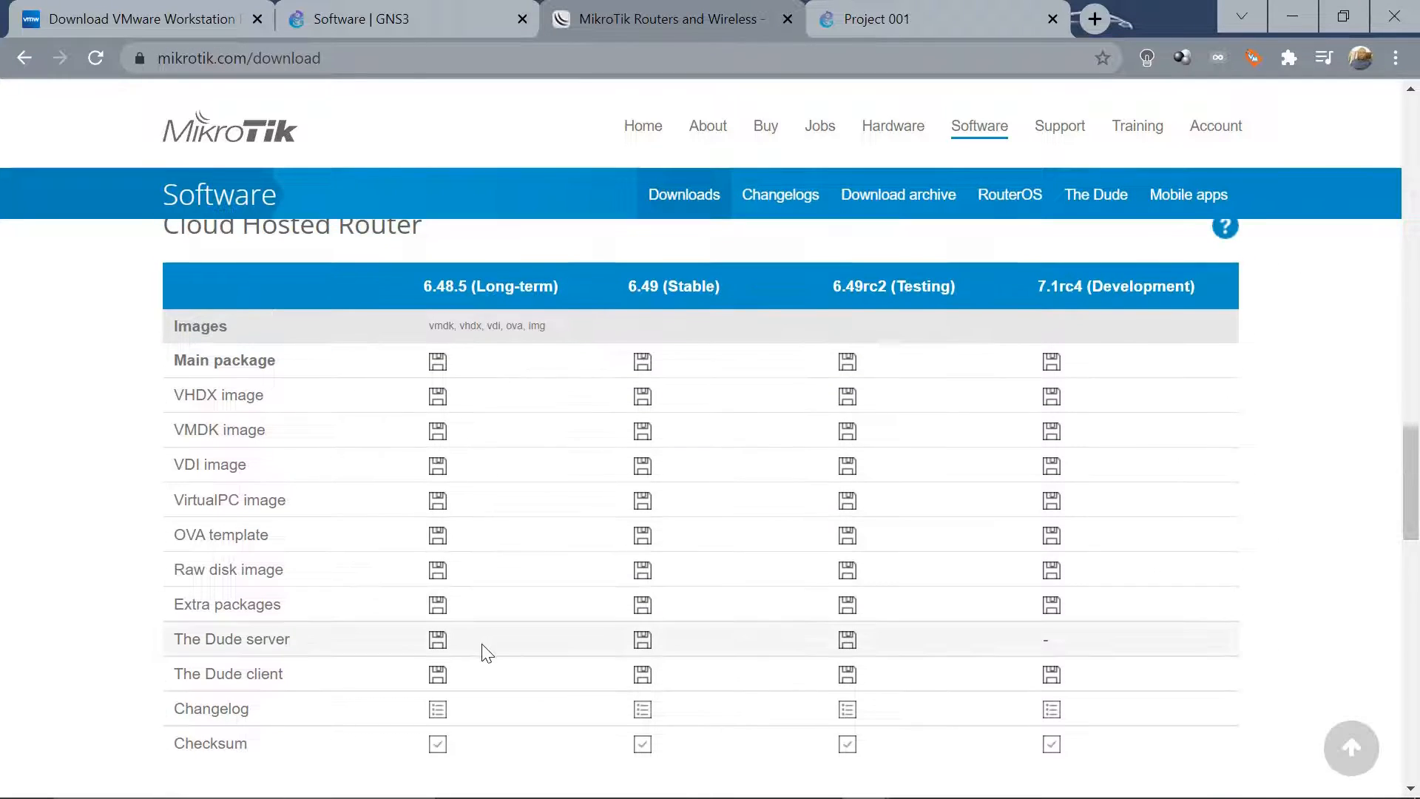
drag(293, 579, 170, 568)
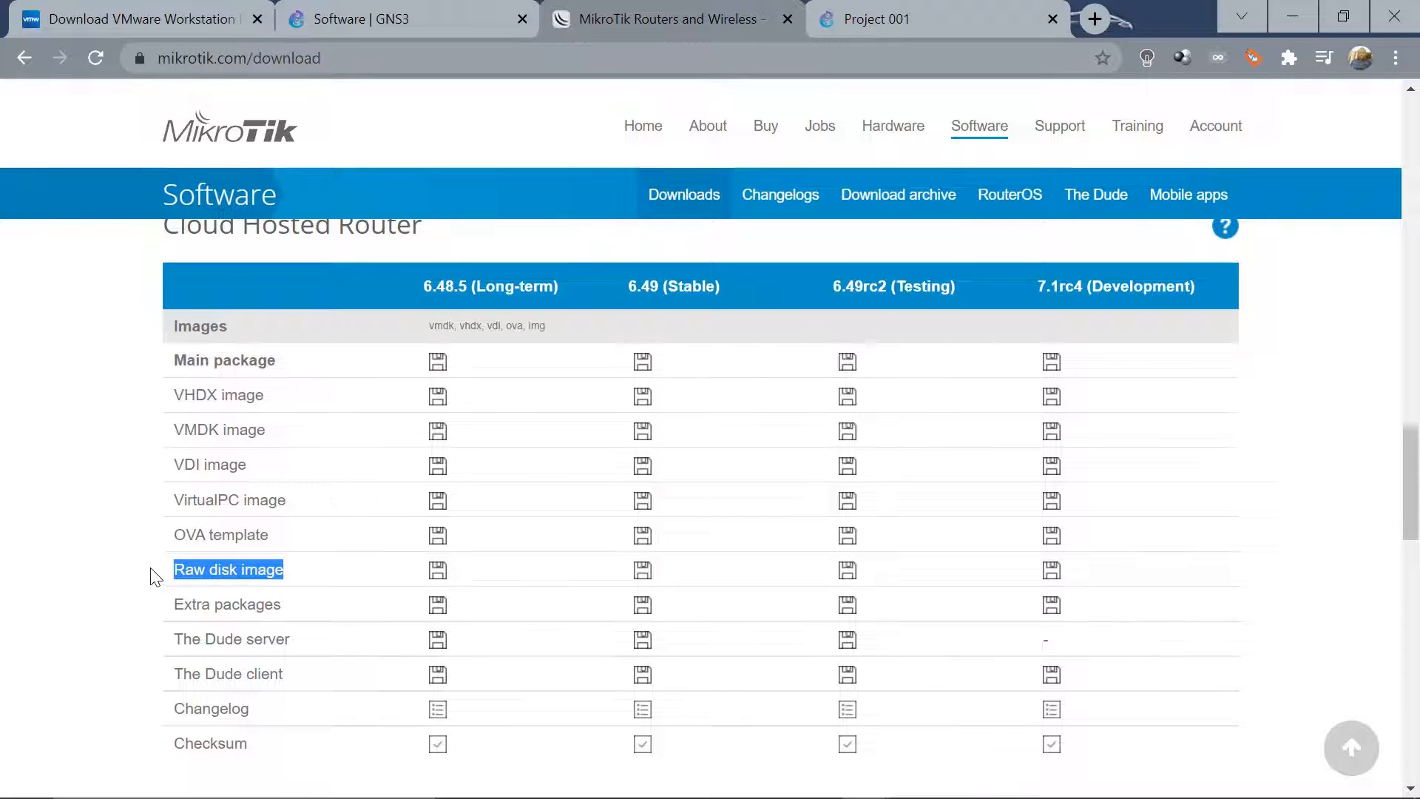
click(148, 574)
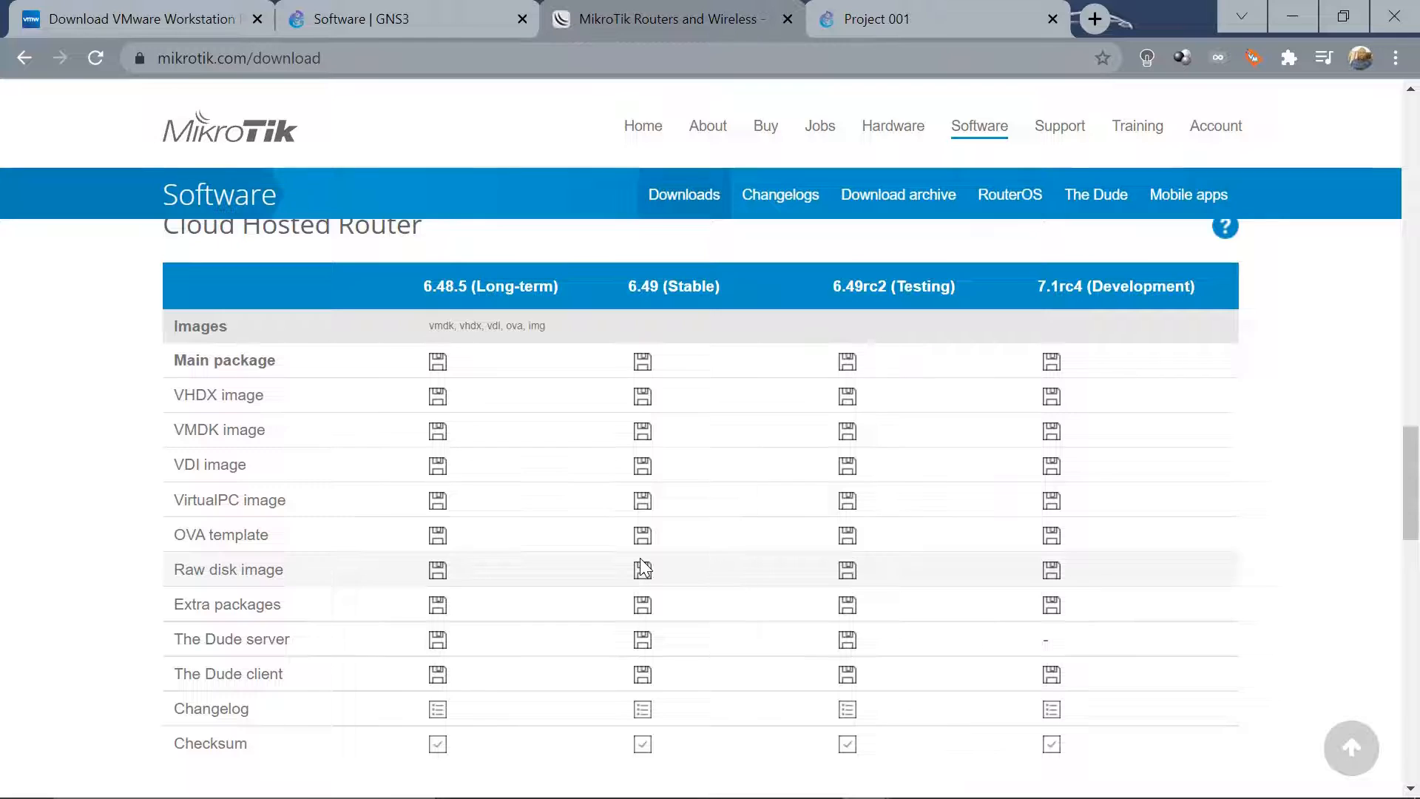
click(886, 18)
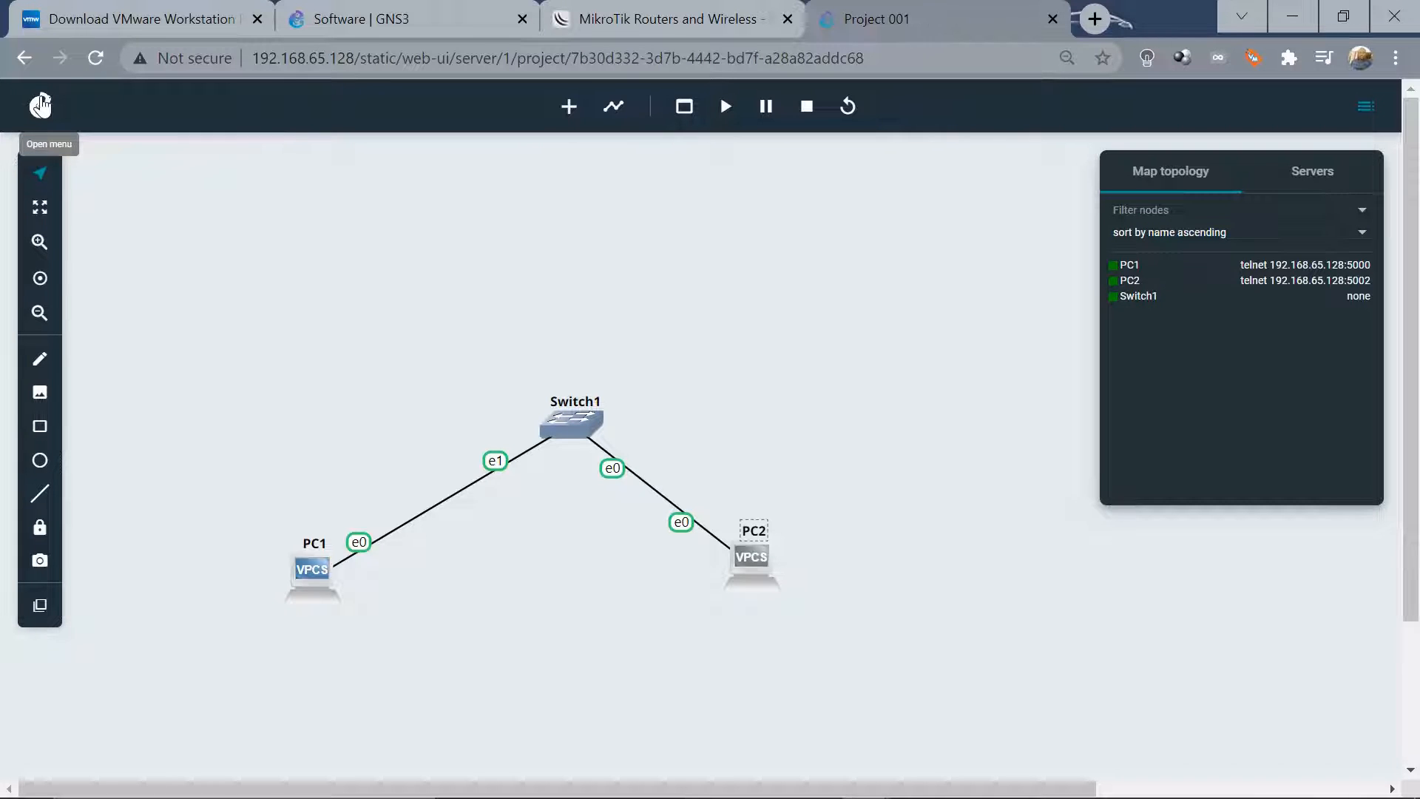
From GNS3 preferences, add a new QEMU VM template that runs locally and continue to naming
click(42, 105)
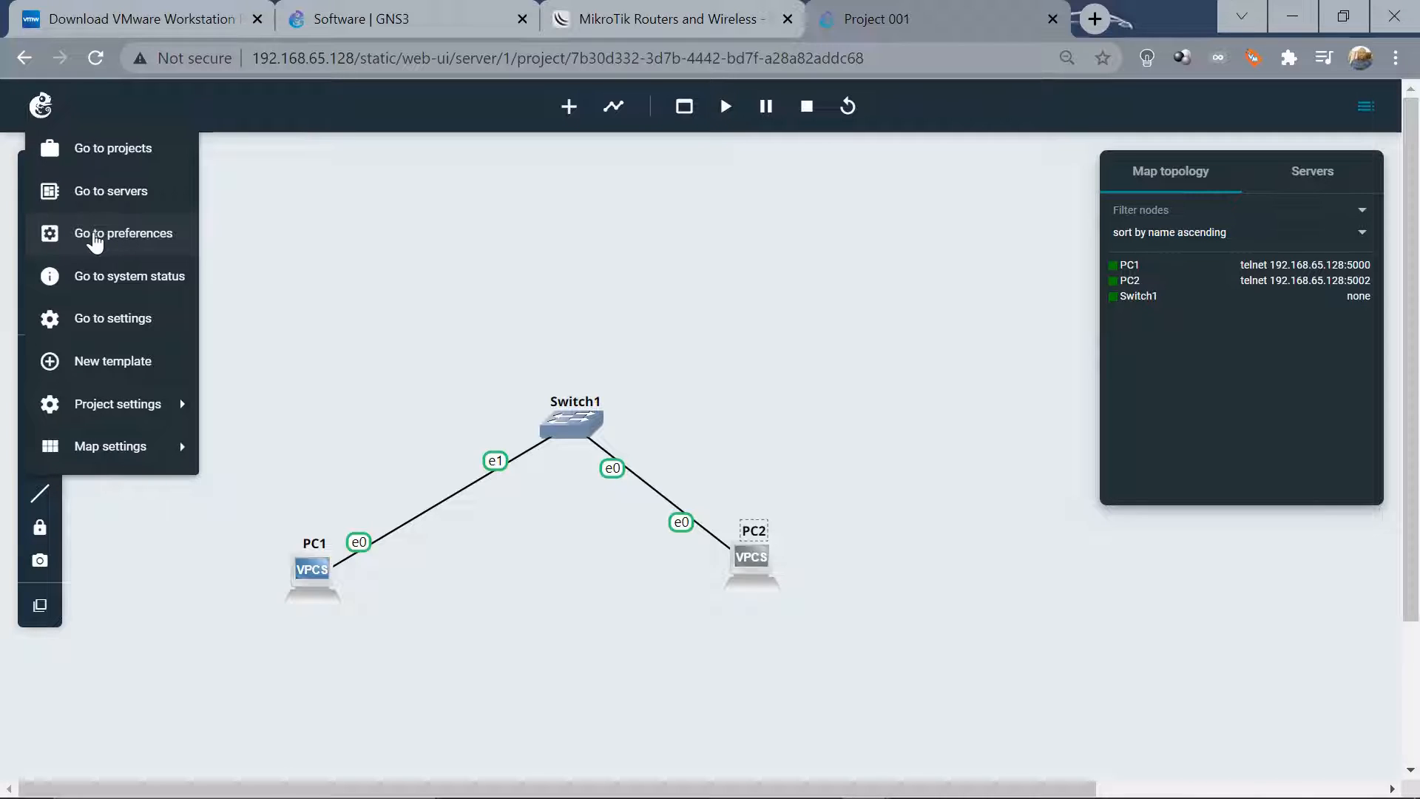
click(95, 238)
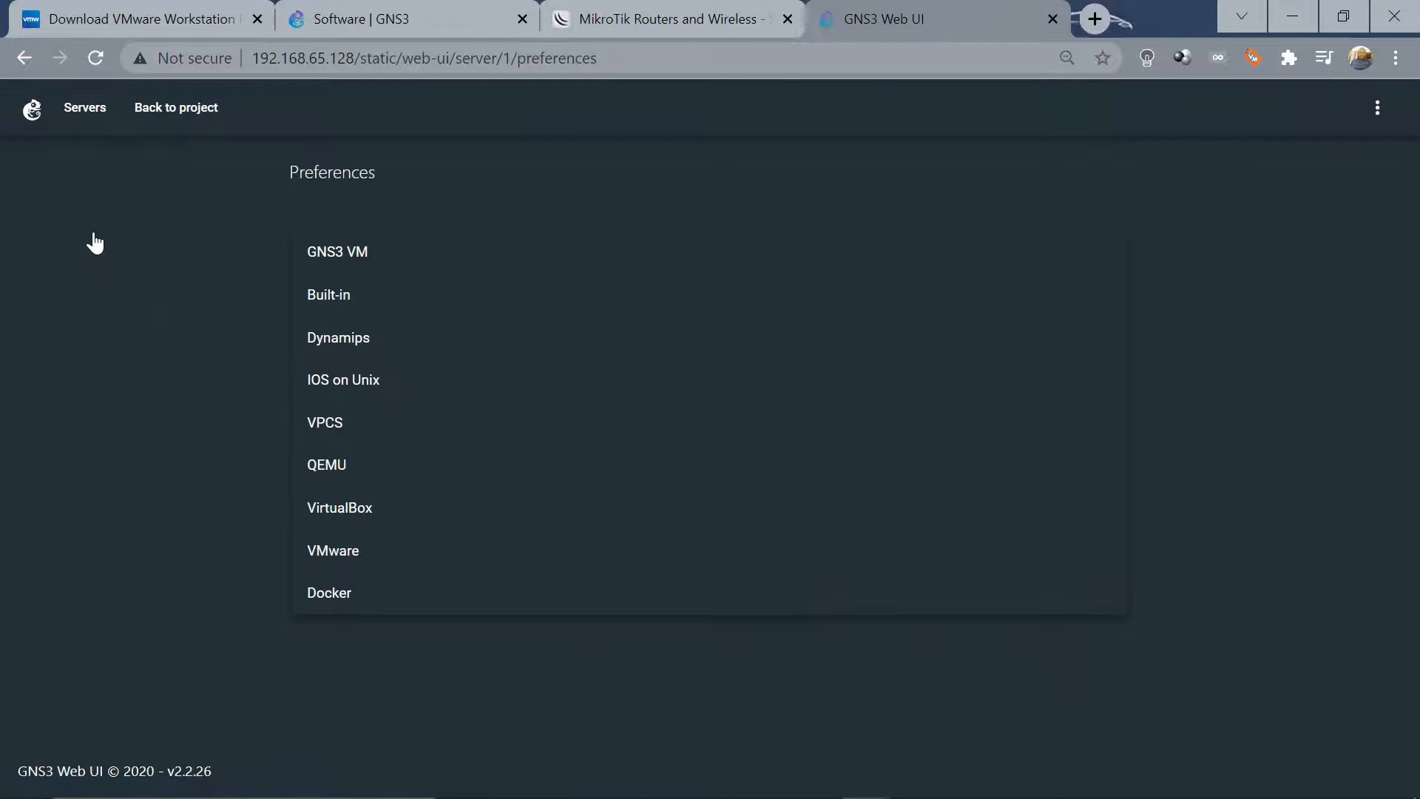
click(337, 468)
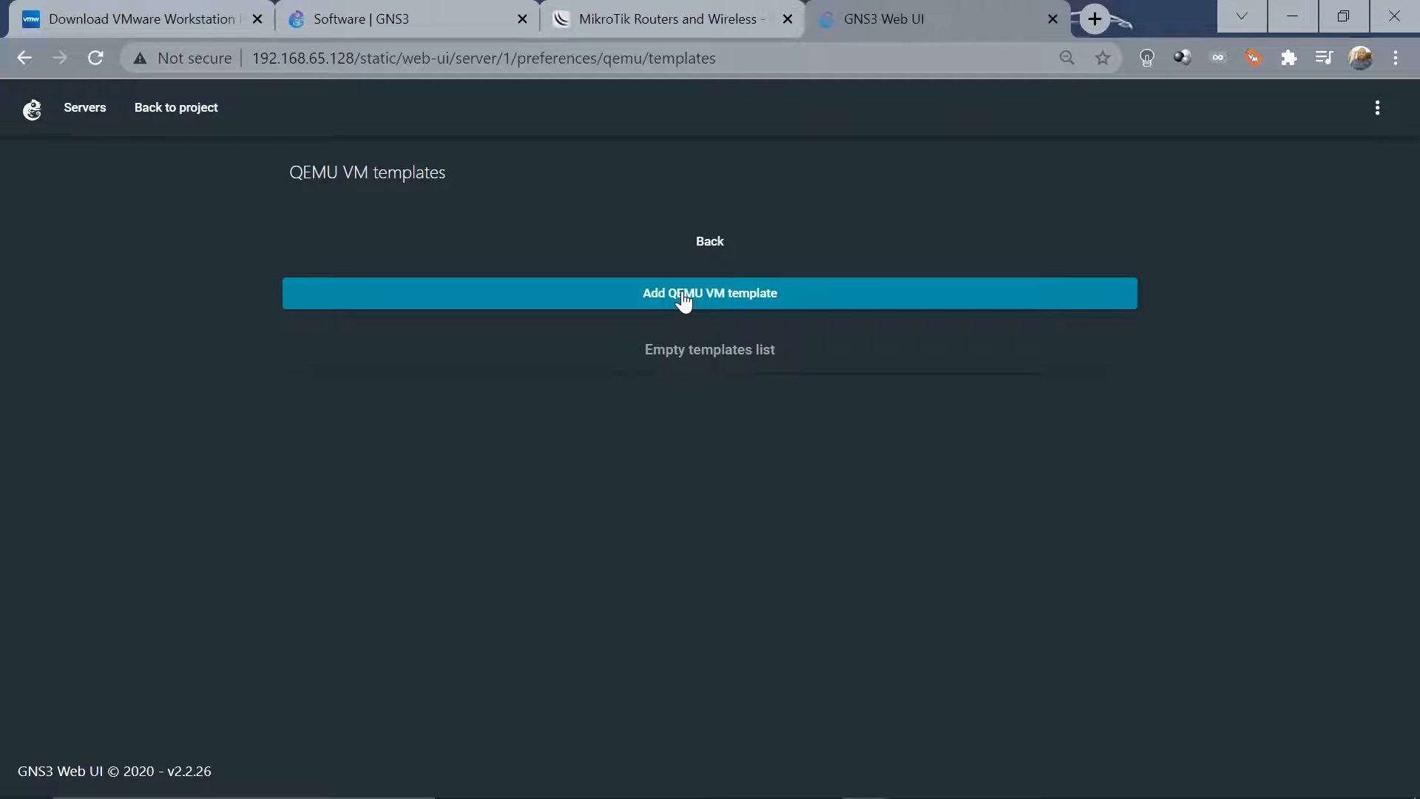
click(683, 299)
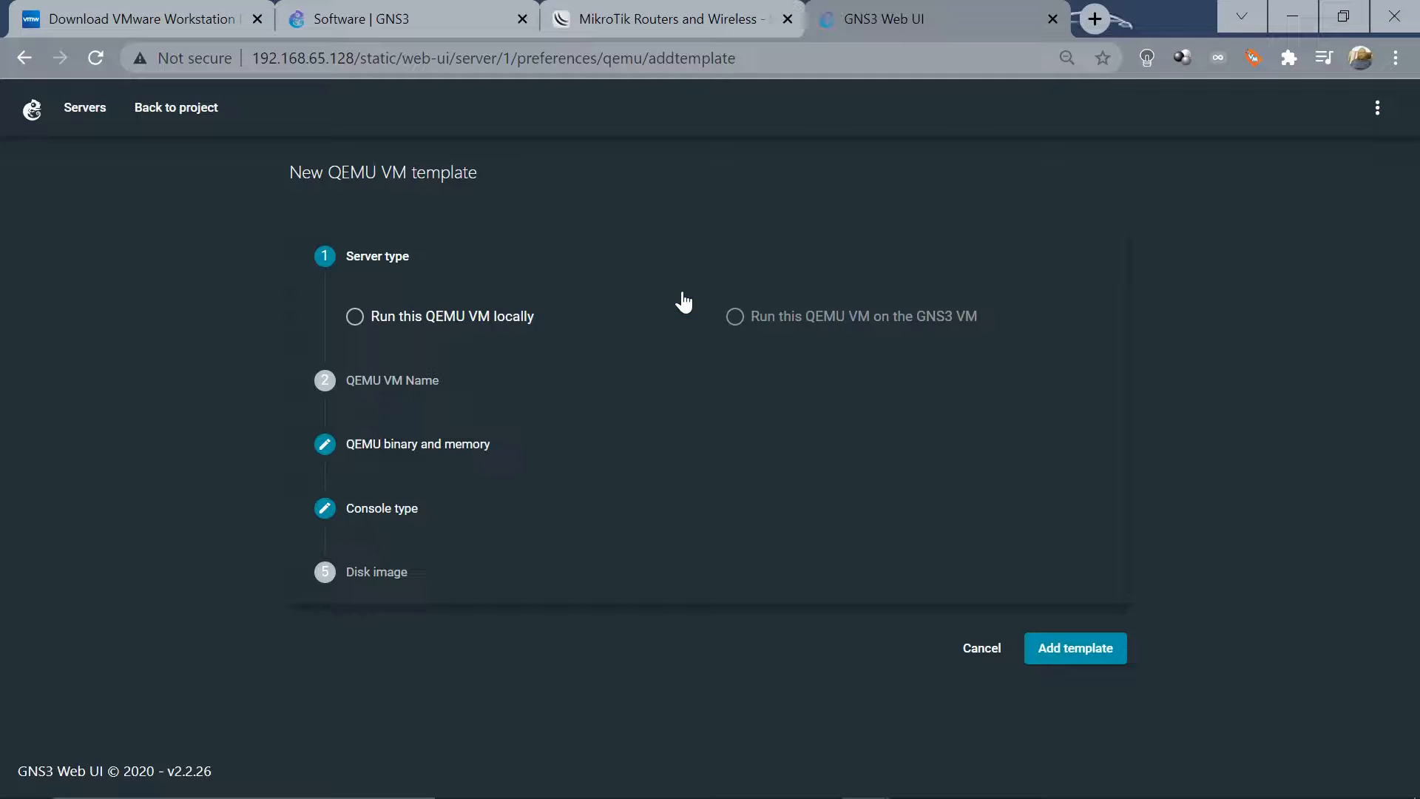
click(355, 320)
click(373, 380)
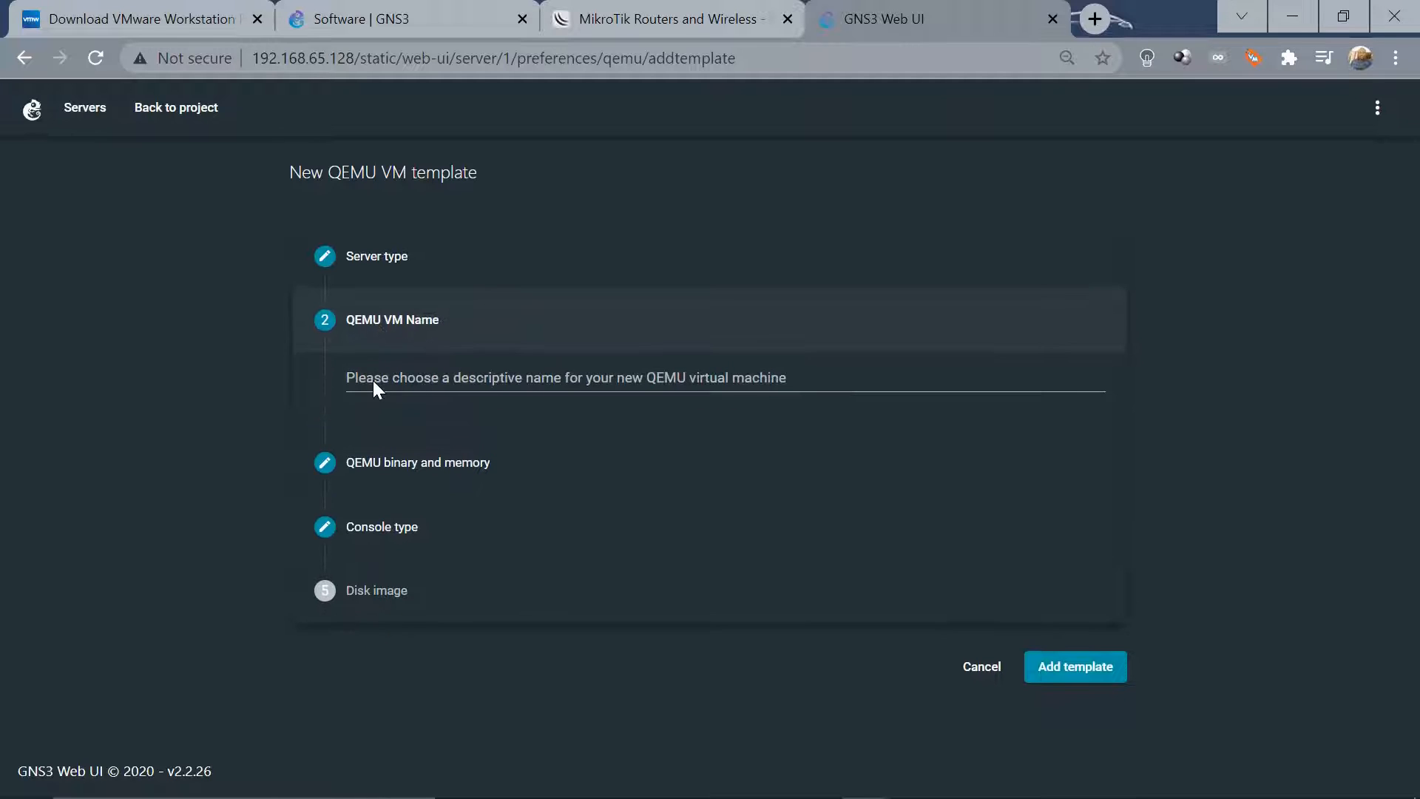
Enter 'MikroTik' as the QEMU VM template name, fixing the lowercase t
click(374, 380)
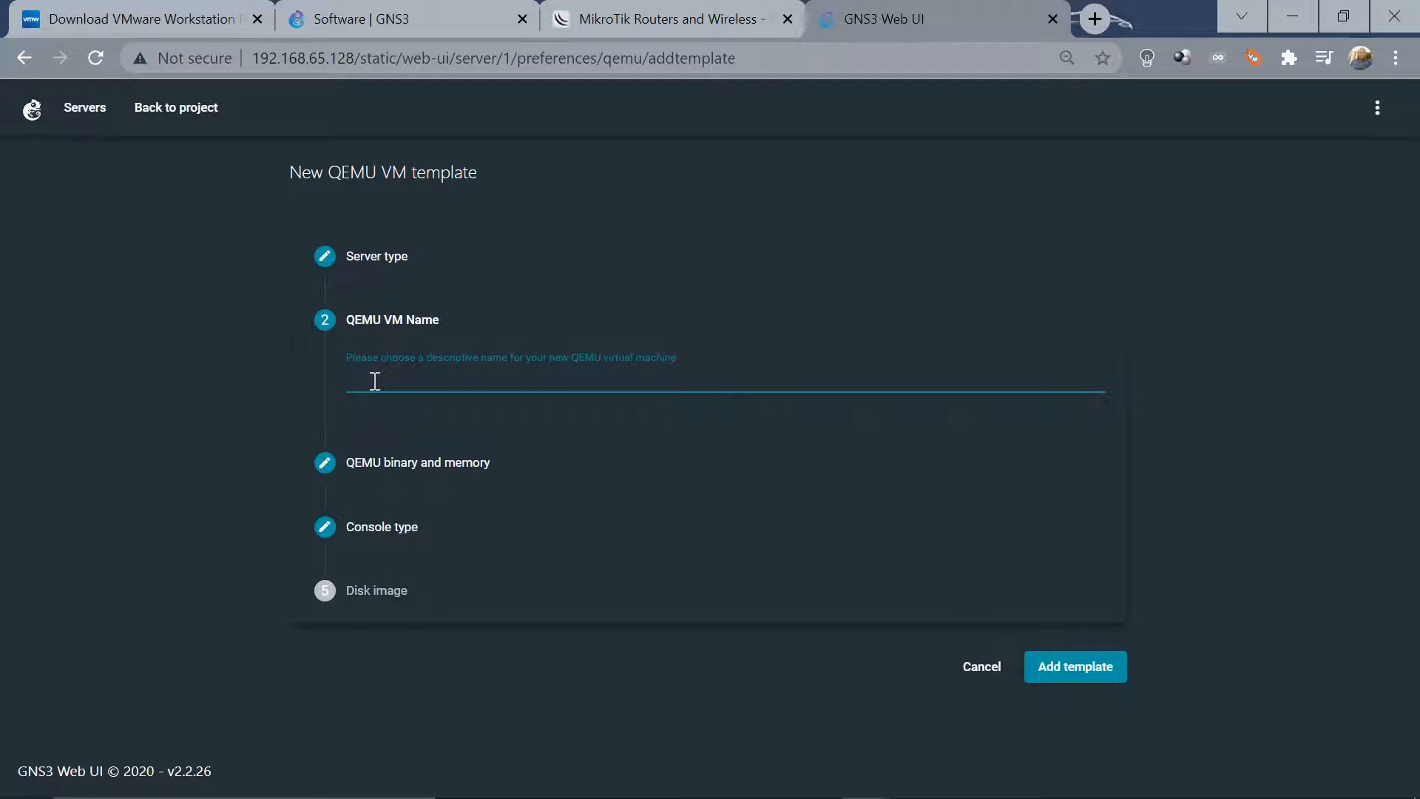
text(Mikrotik)
key(Left)
key(Left)
key(BackSpace)
text(T)
Keep 256 MB RAM and the telnet console, and browse for a new disk image
click(370, 470)
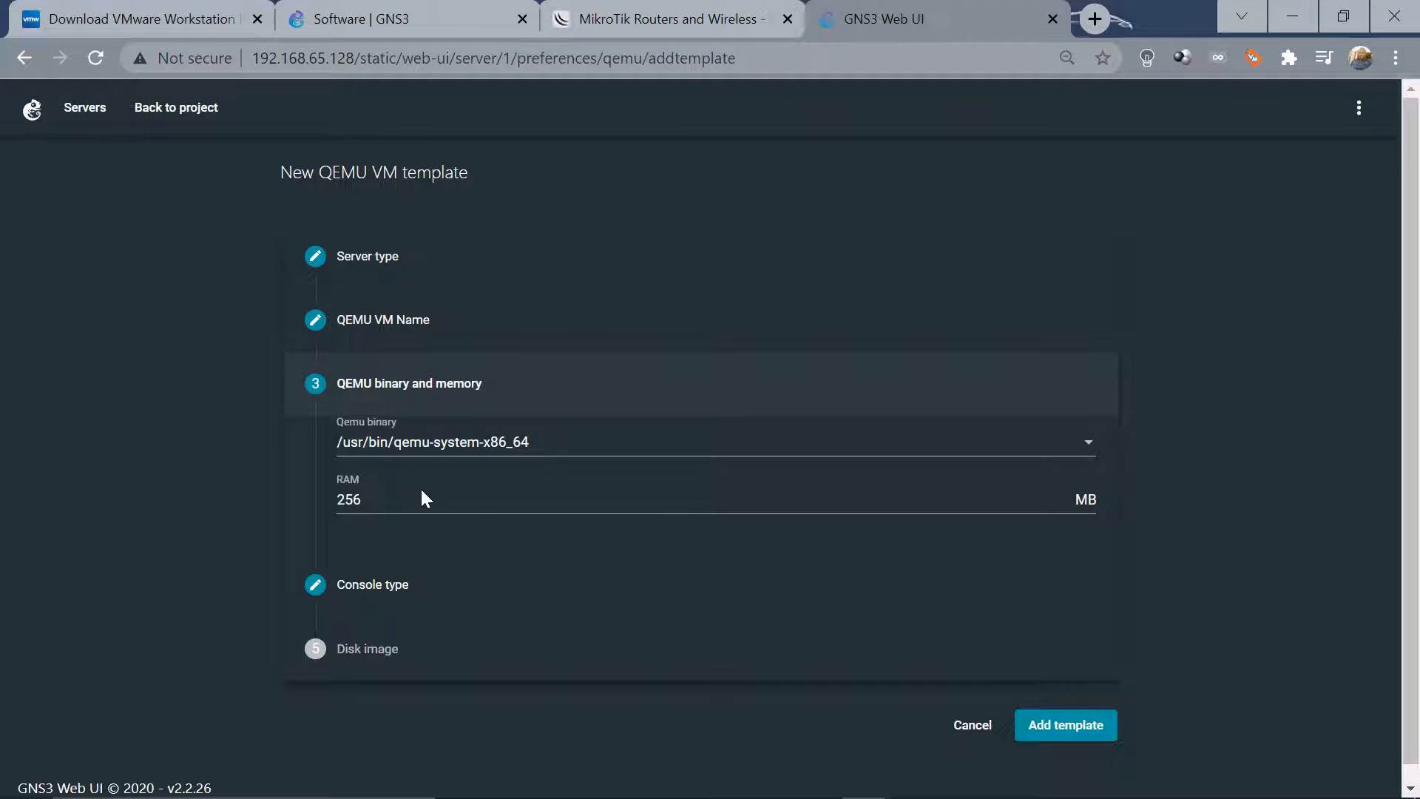
click(376, 599)
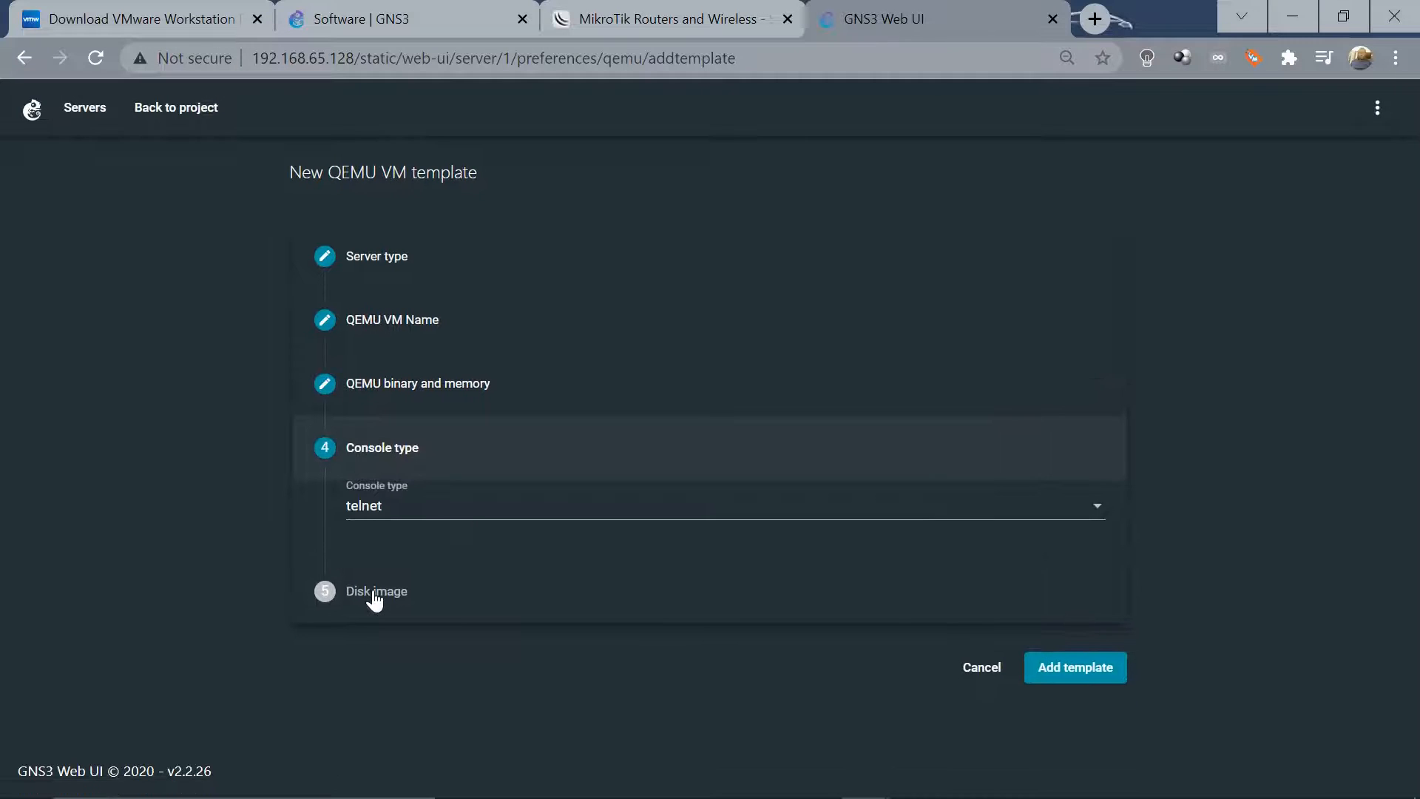
click(363, 589)
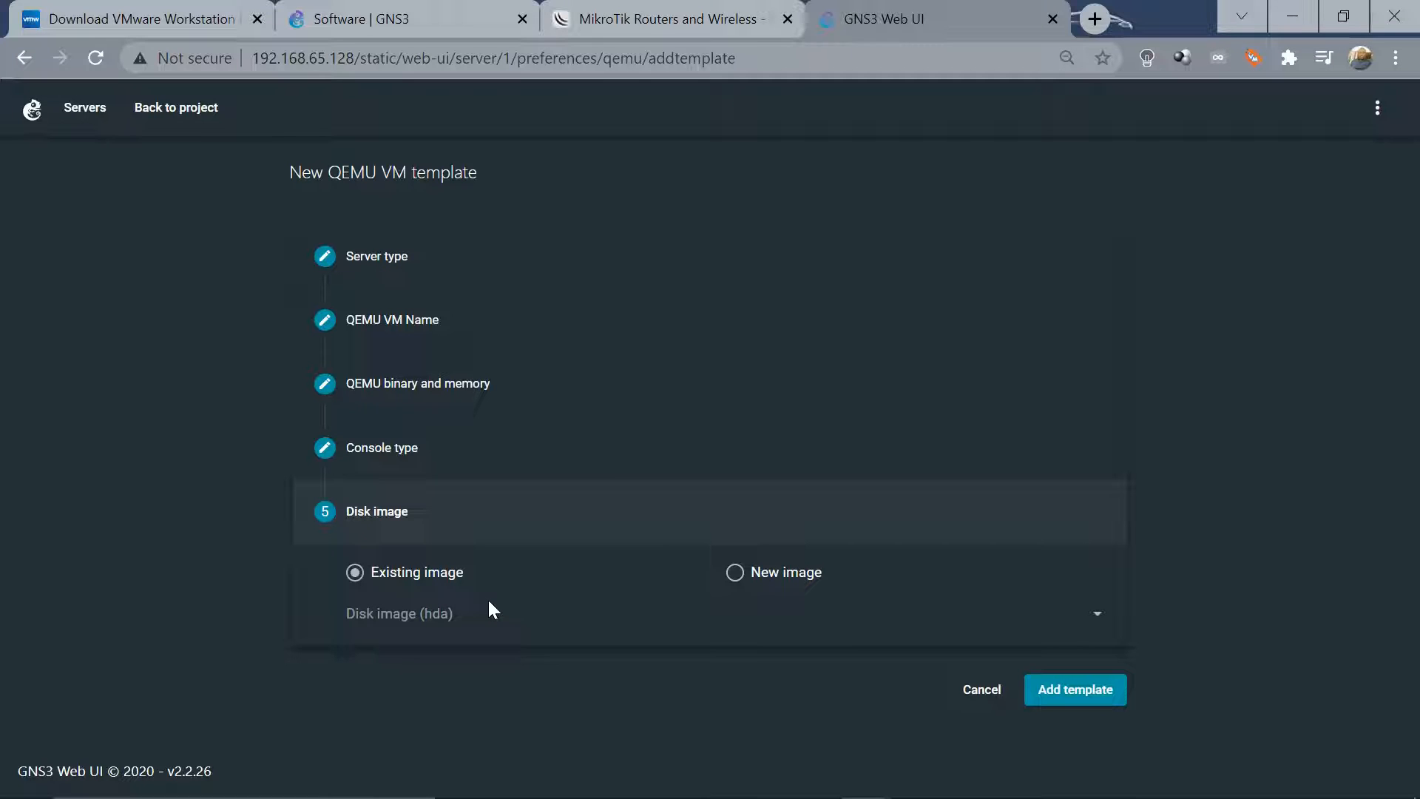
click(736, 575)
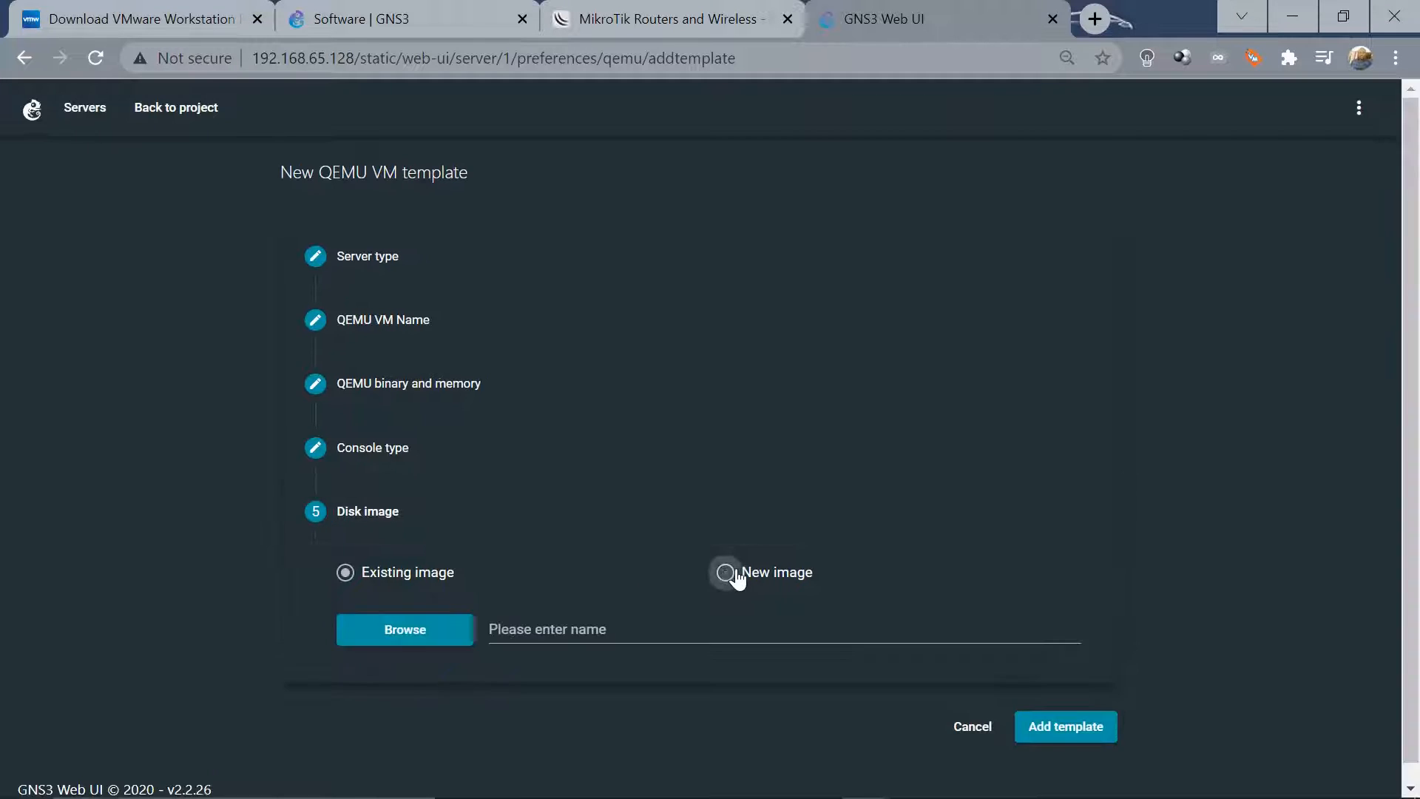
click(396, 631)
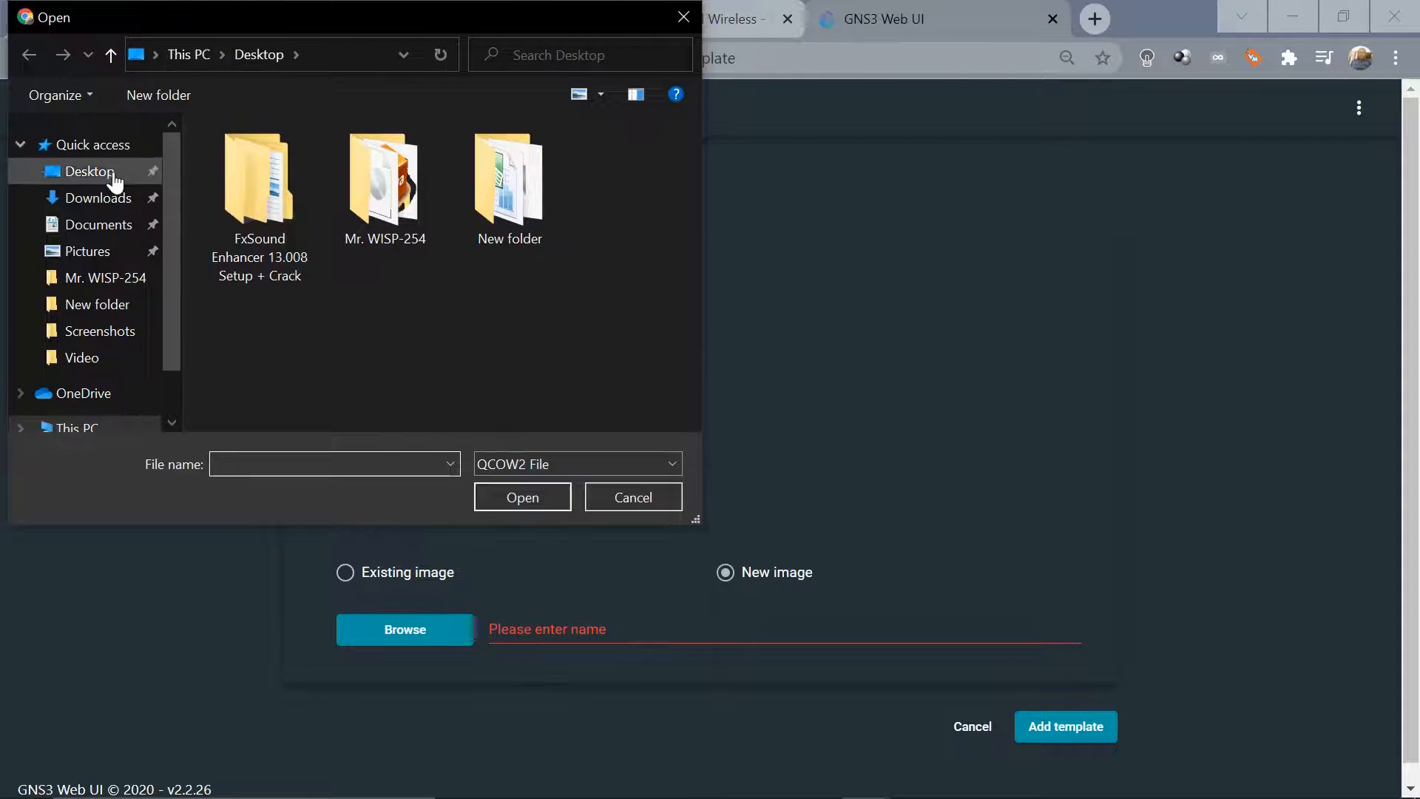
Pick chr-6.49 from Downloads, showing All Files, and add the MikroTik template
click(93, 198)
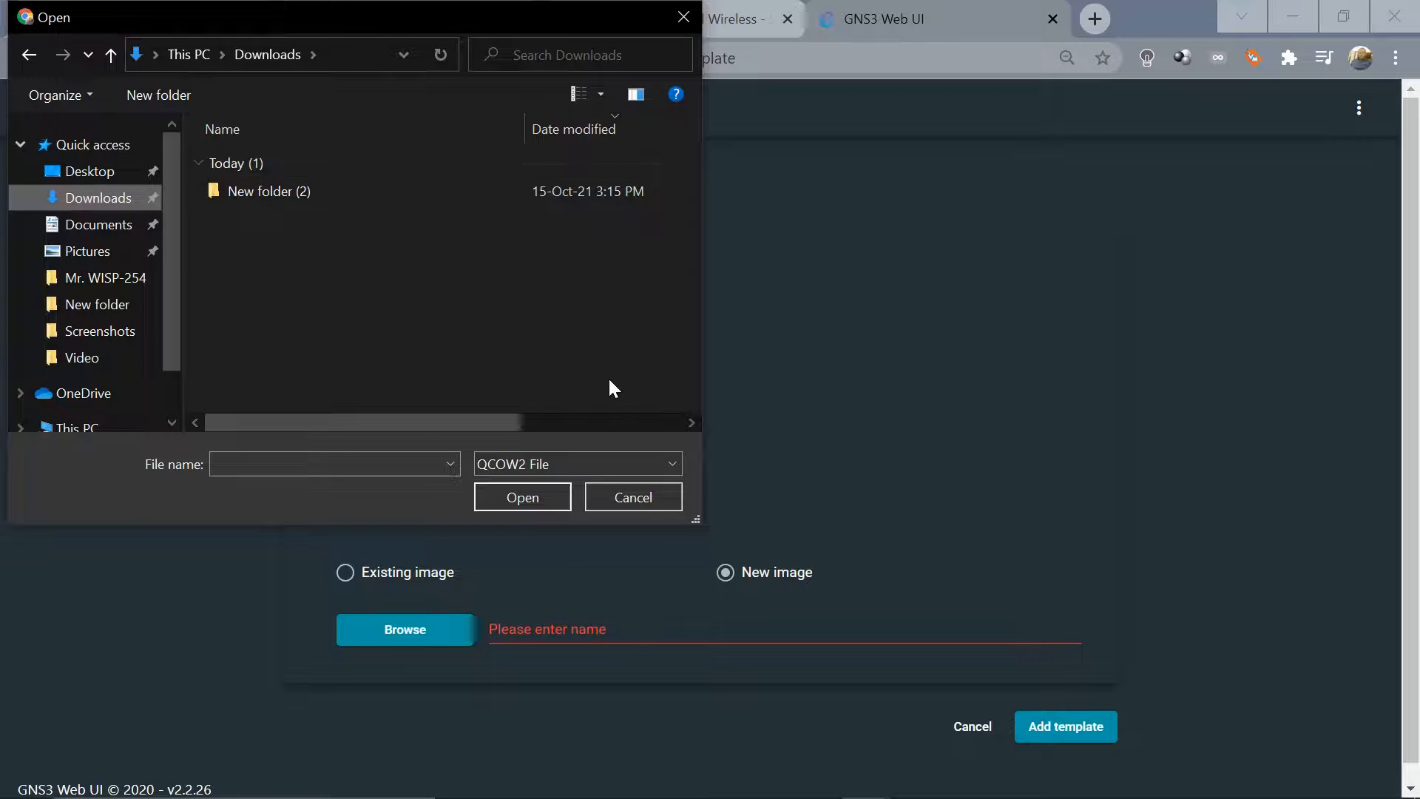
click(670, 463)
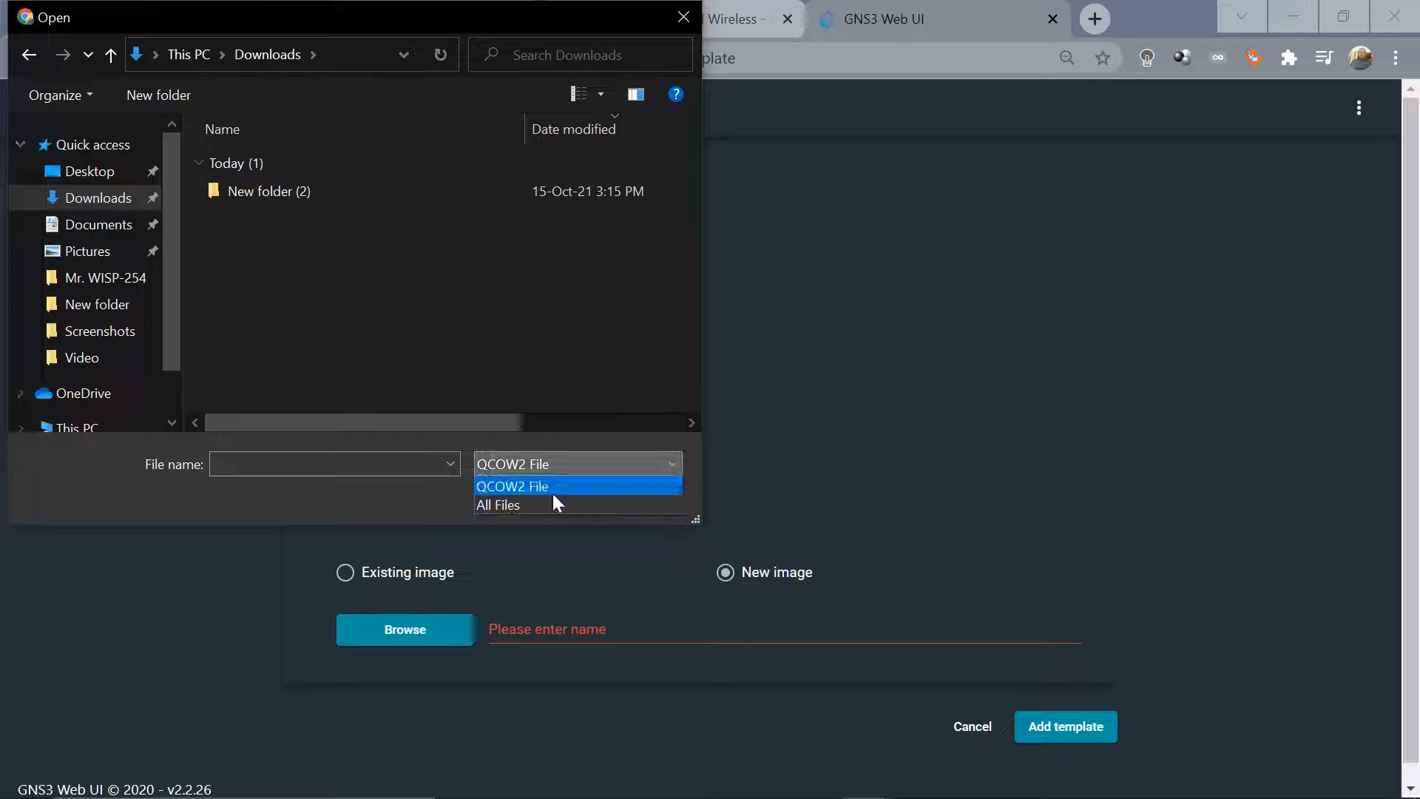
click(542, 504)
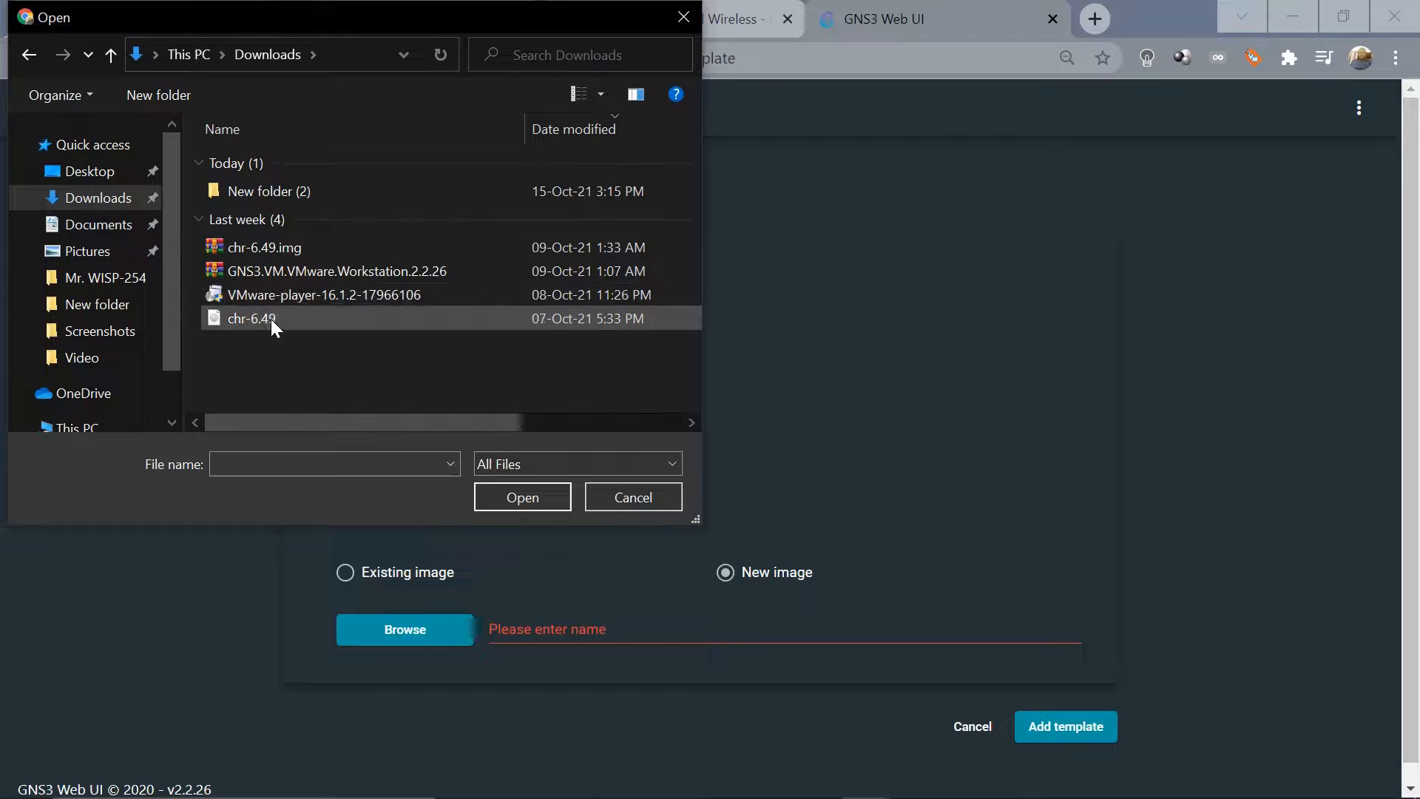
double_click(252, 318)
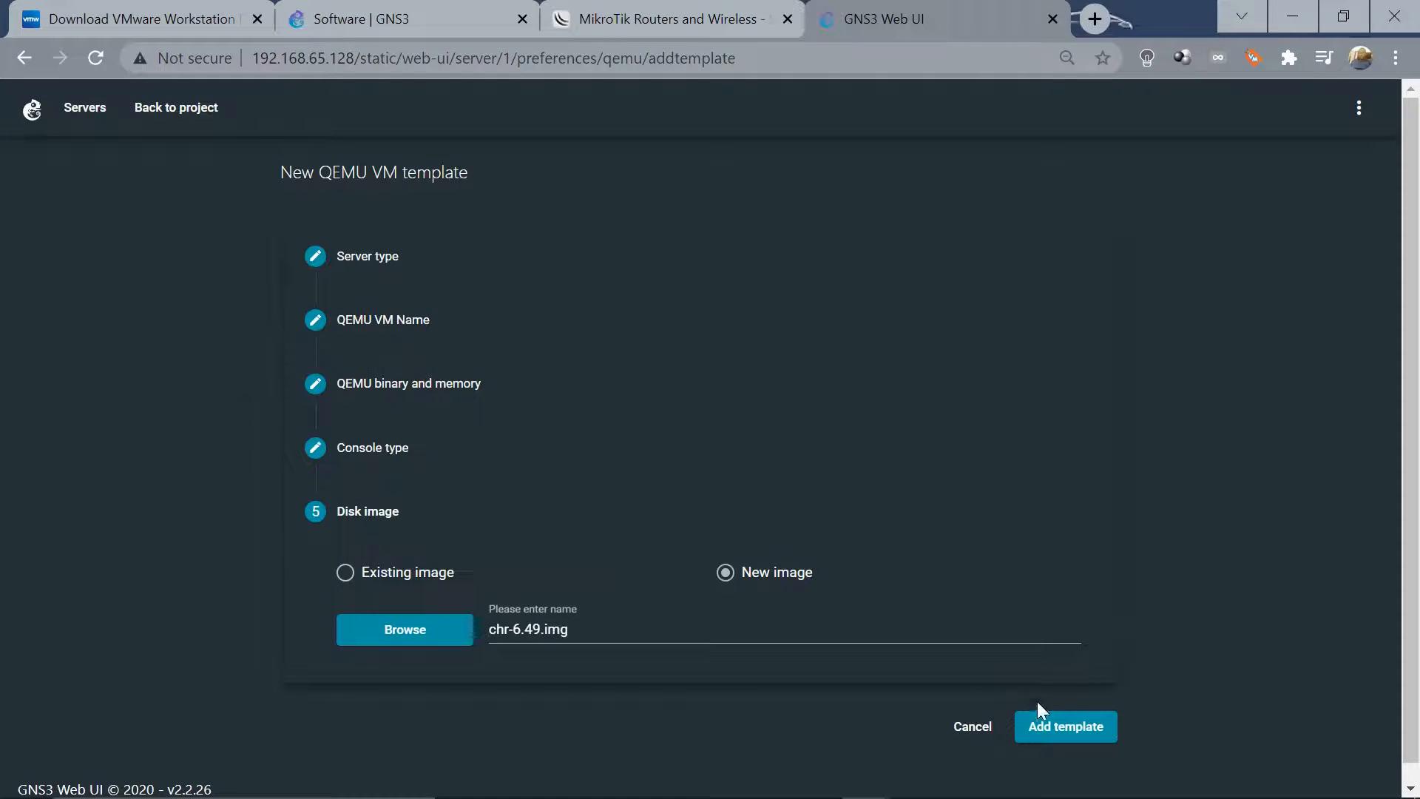
click(1057, 735)
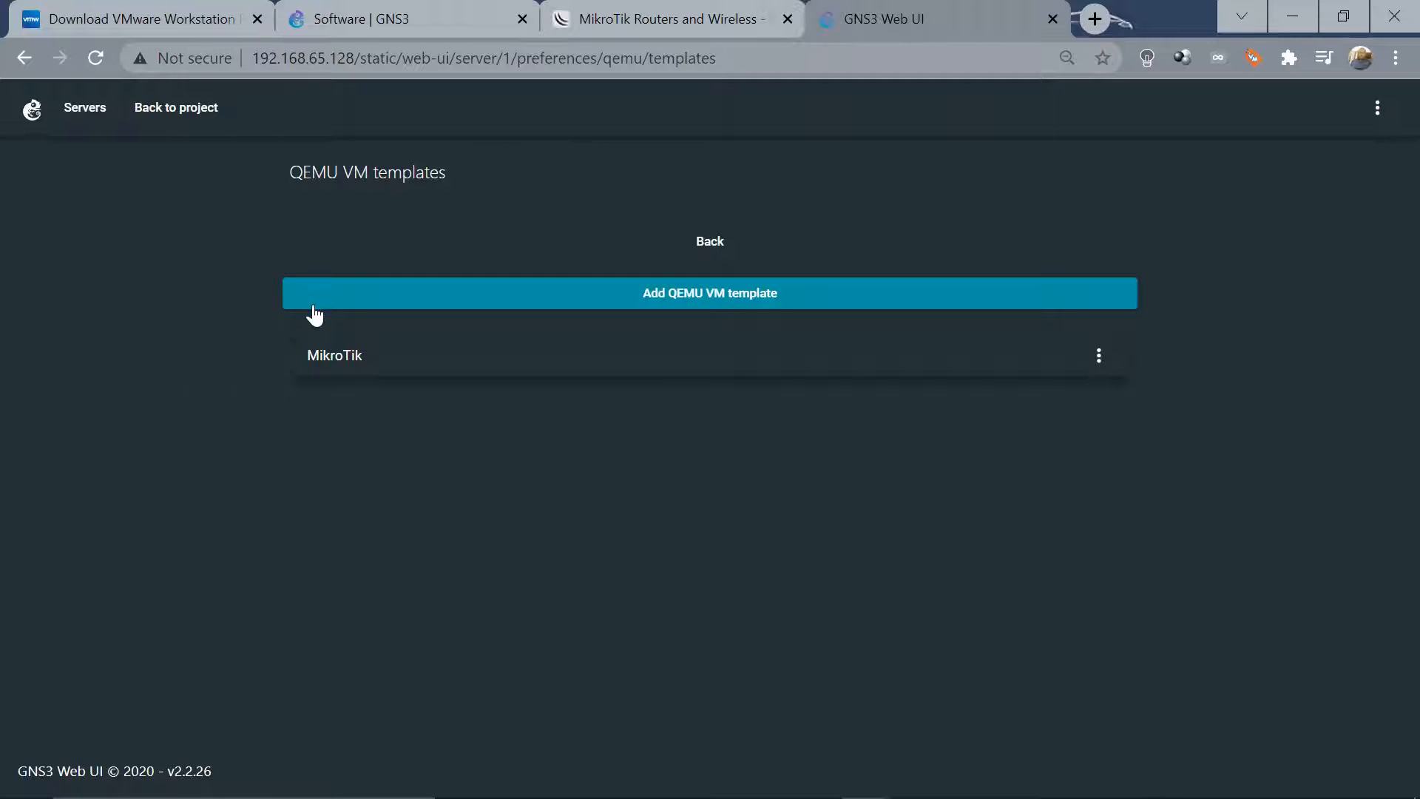
Change the MikroTik template's network adapters to 10, save, and go back to Project 001
click(342, 363)
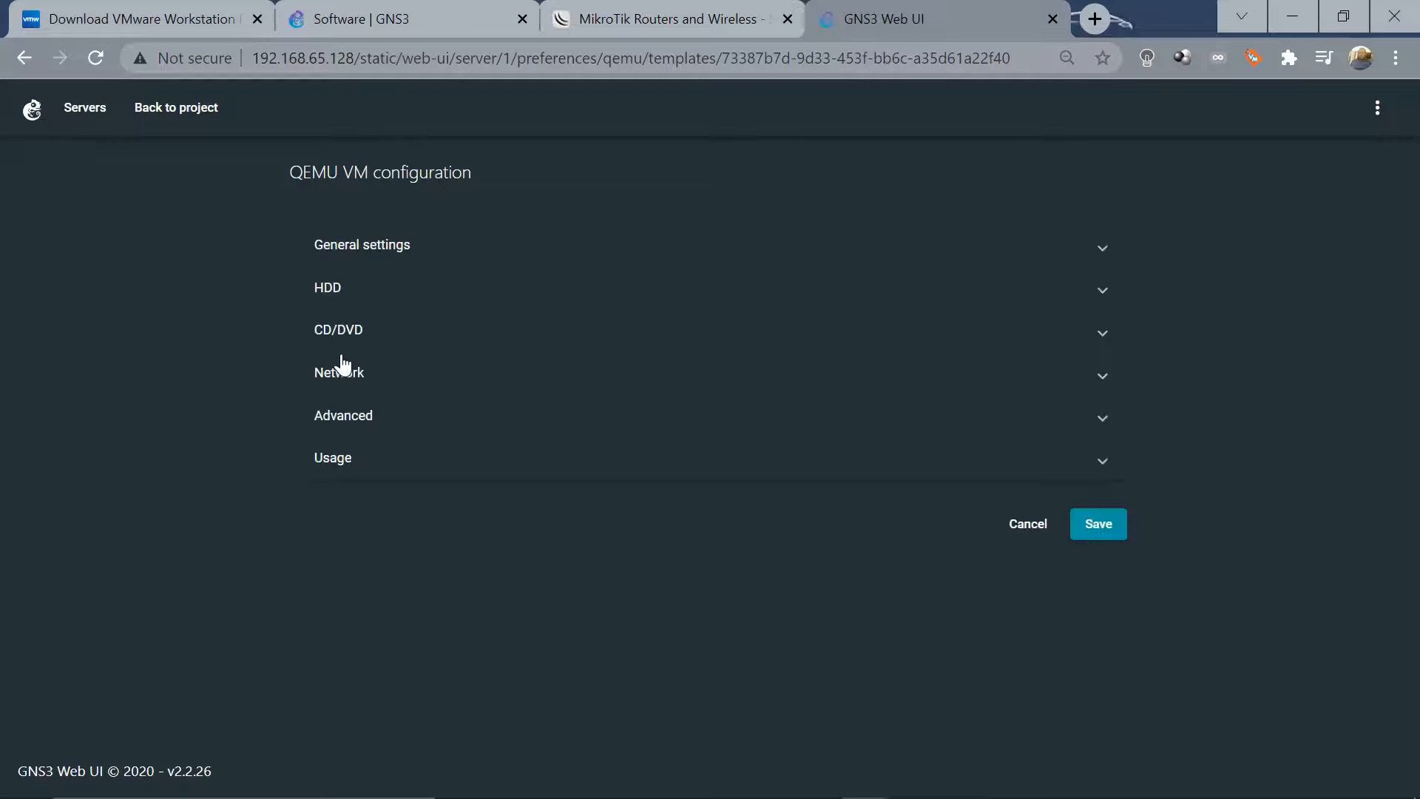
click(367, 248)
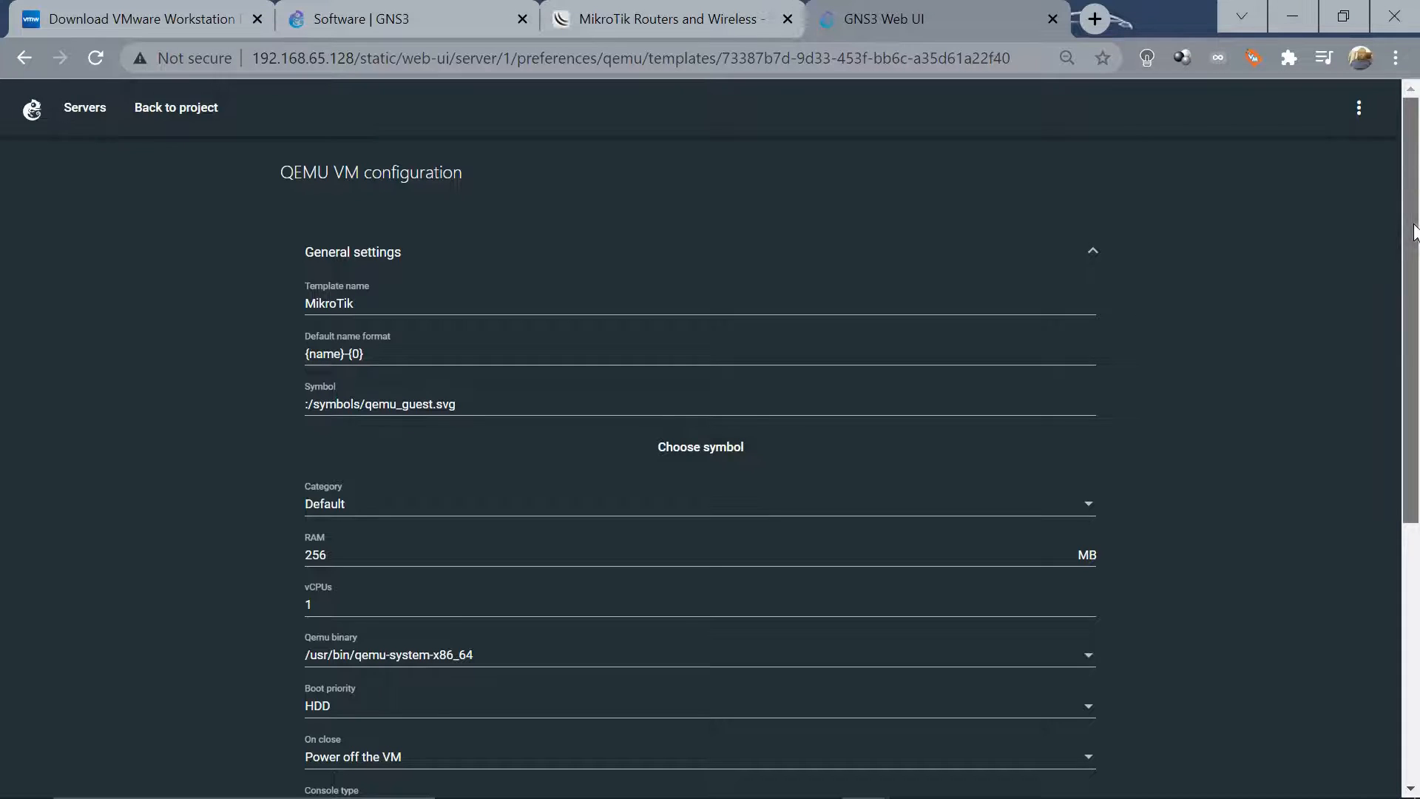
drag(1414, 231, 1414, 494)
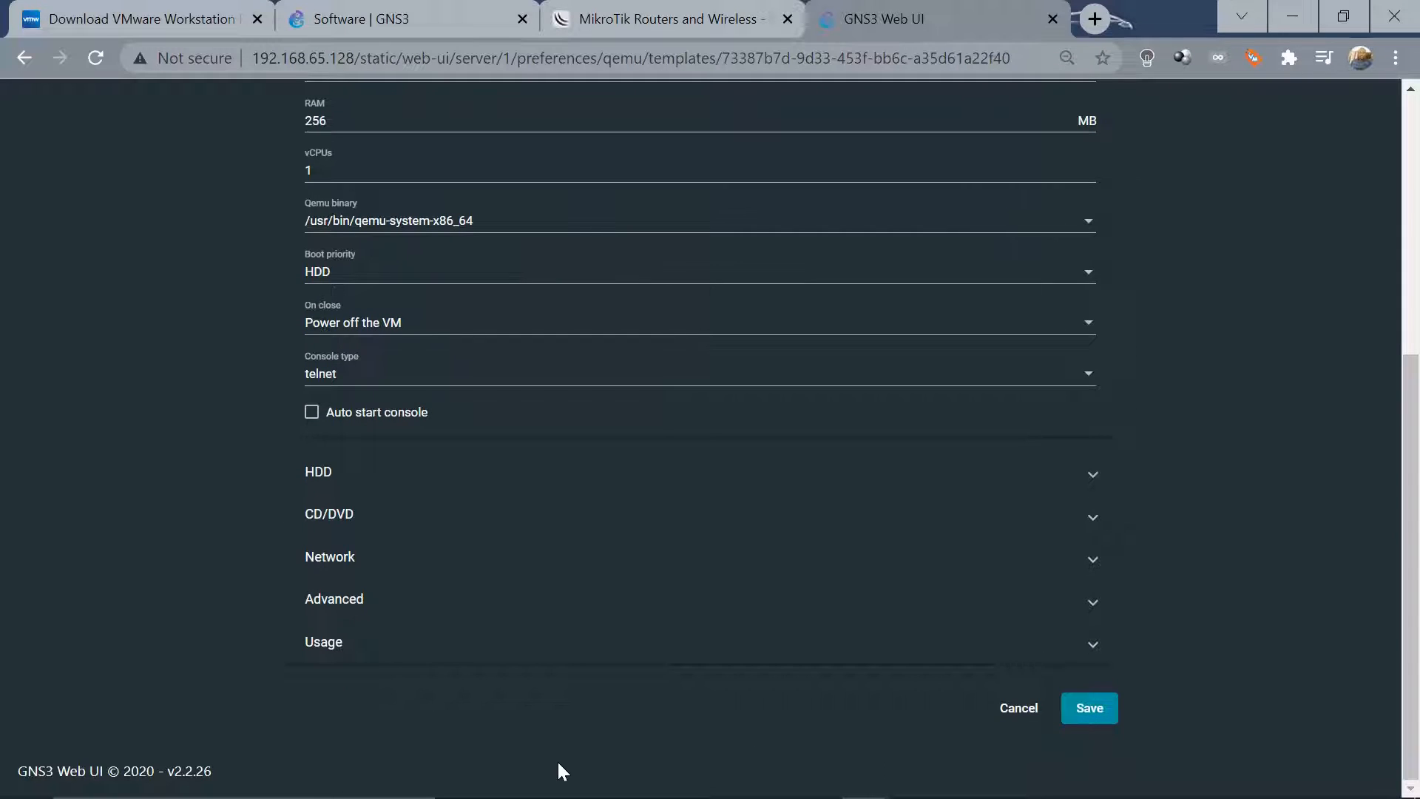
click(325, 560)
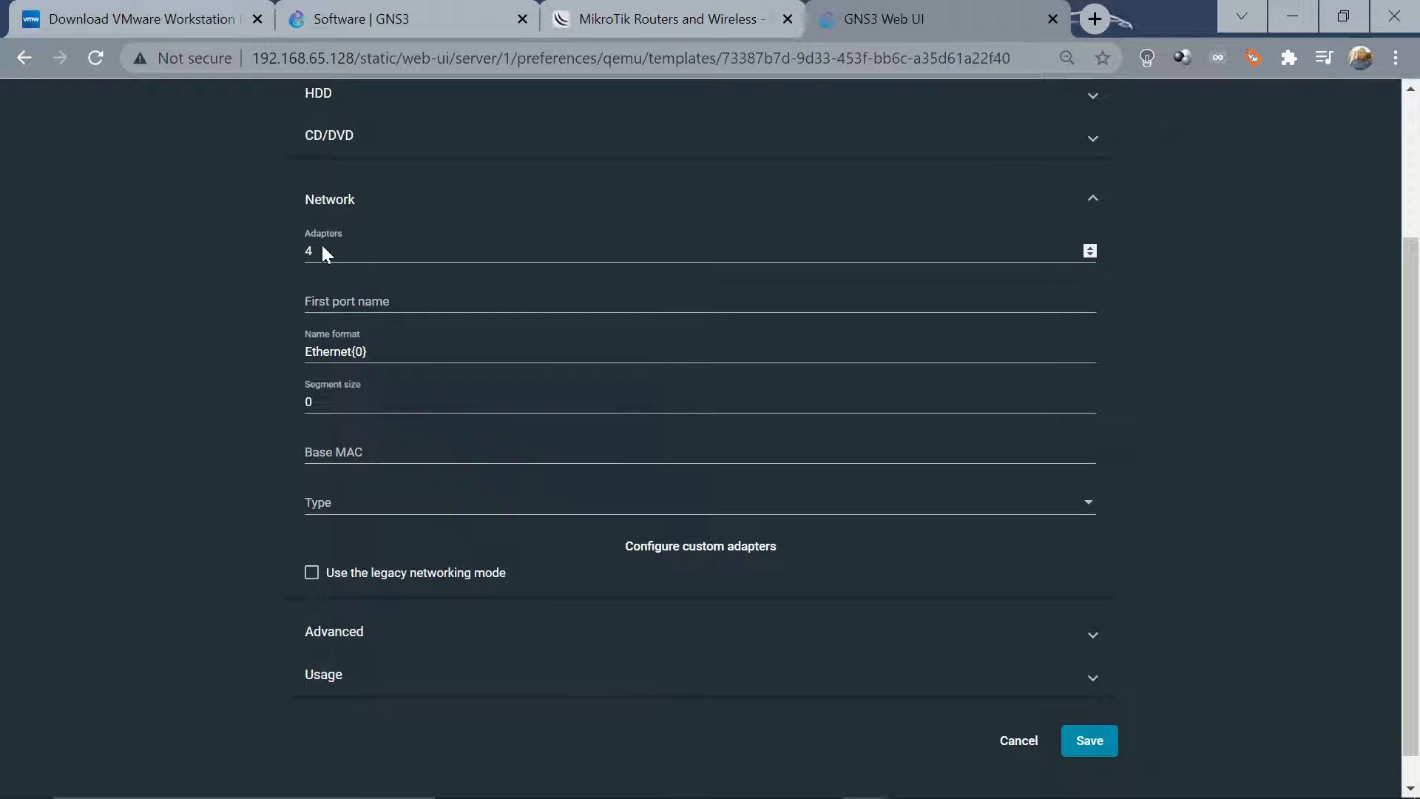
click(324, 250)
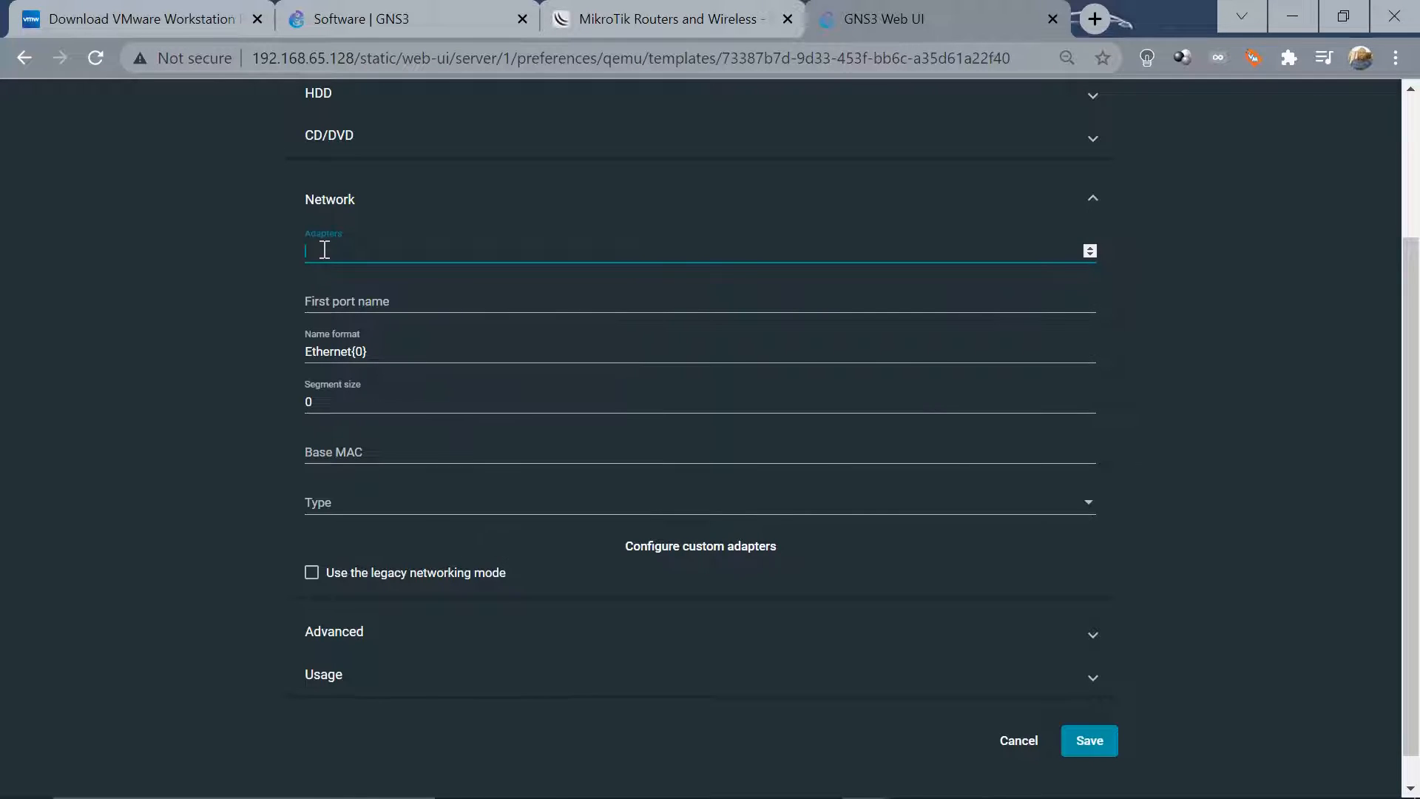
text(10)
click(1098, 743)
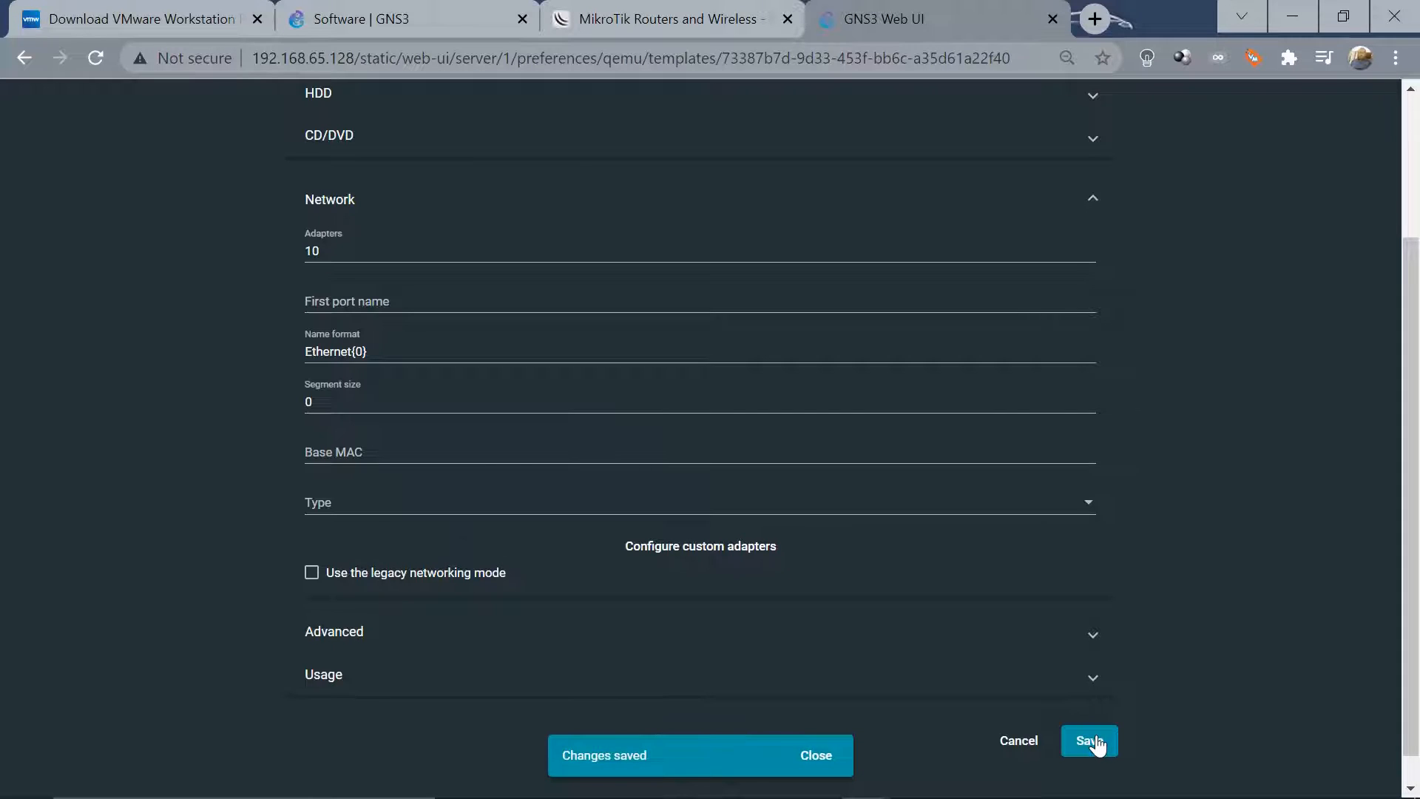
drag(1411, 570, 1413, 429)
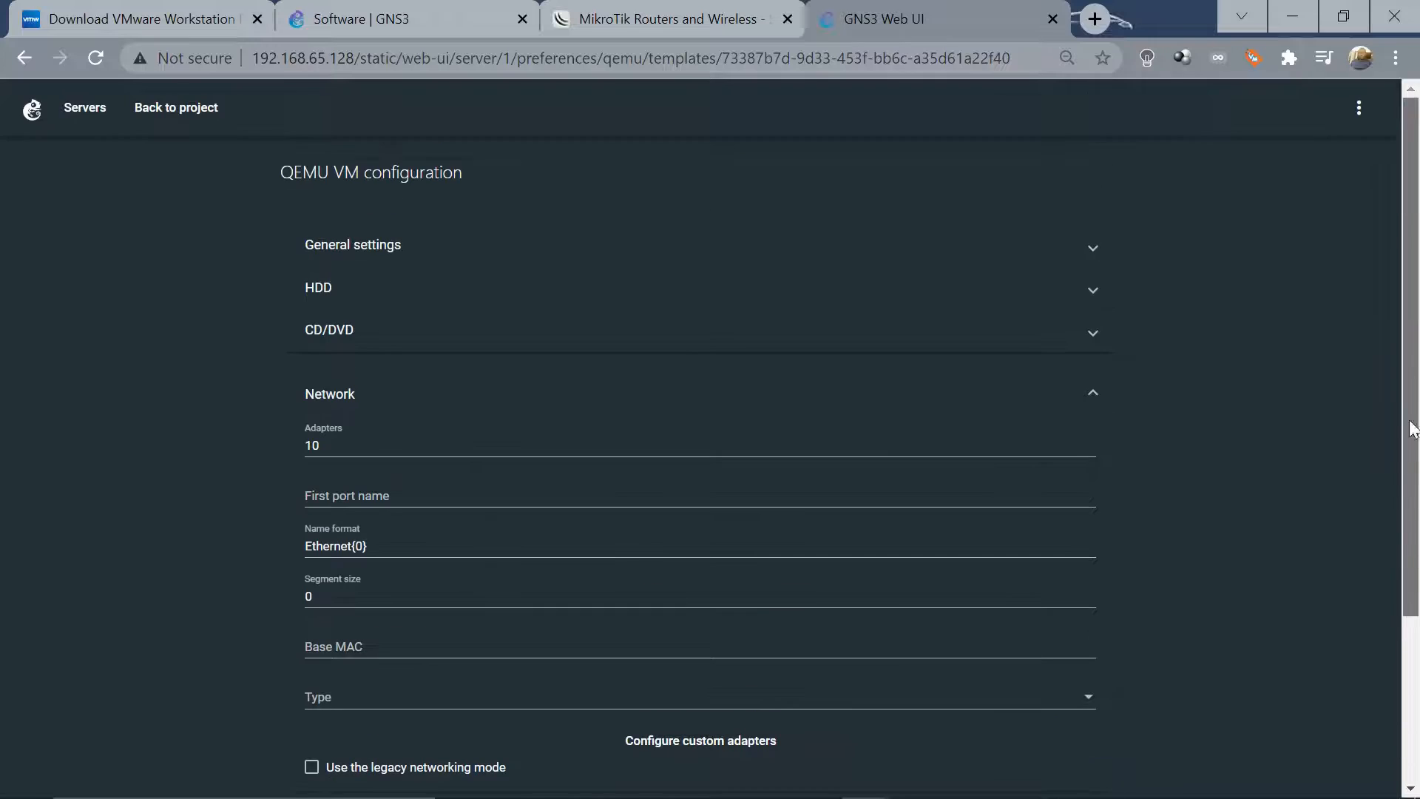
click(177, 111)
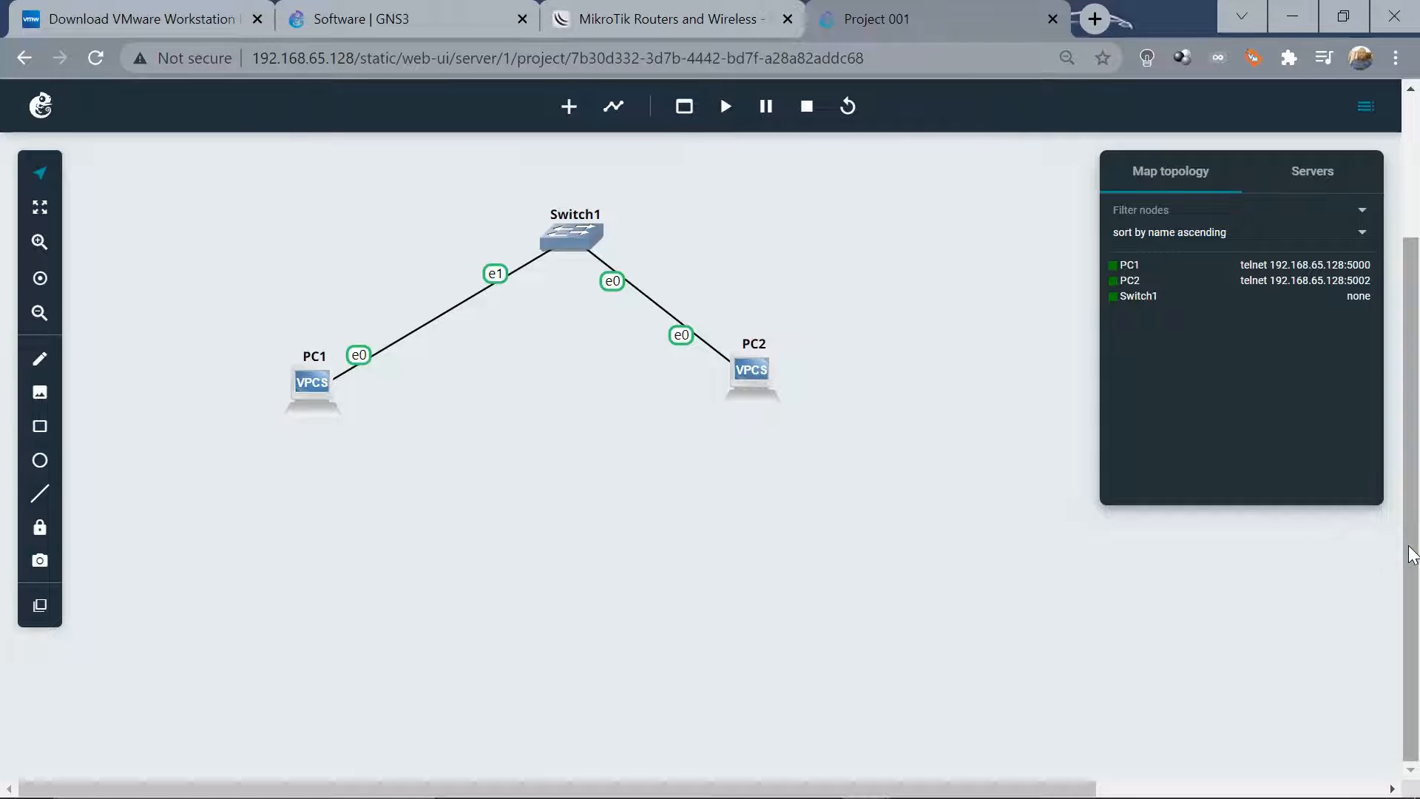
Drop a MikroTik template node, MikroTik-1, onto the map and bring up its actions
scroll(1405, 551, up, 3)
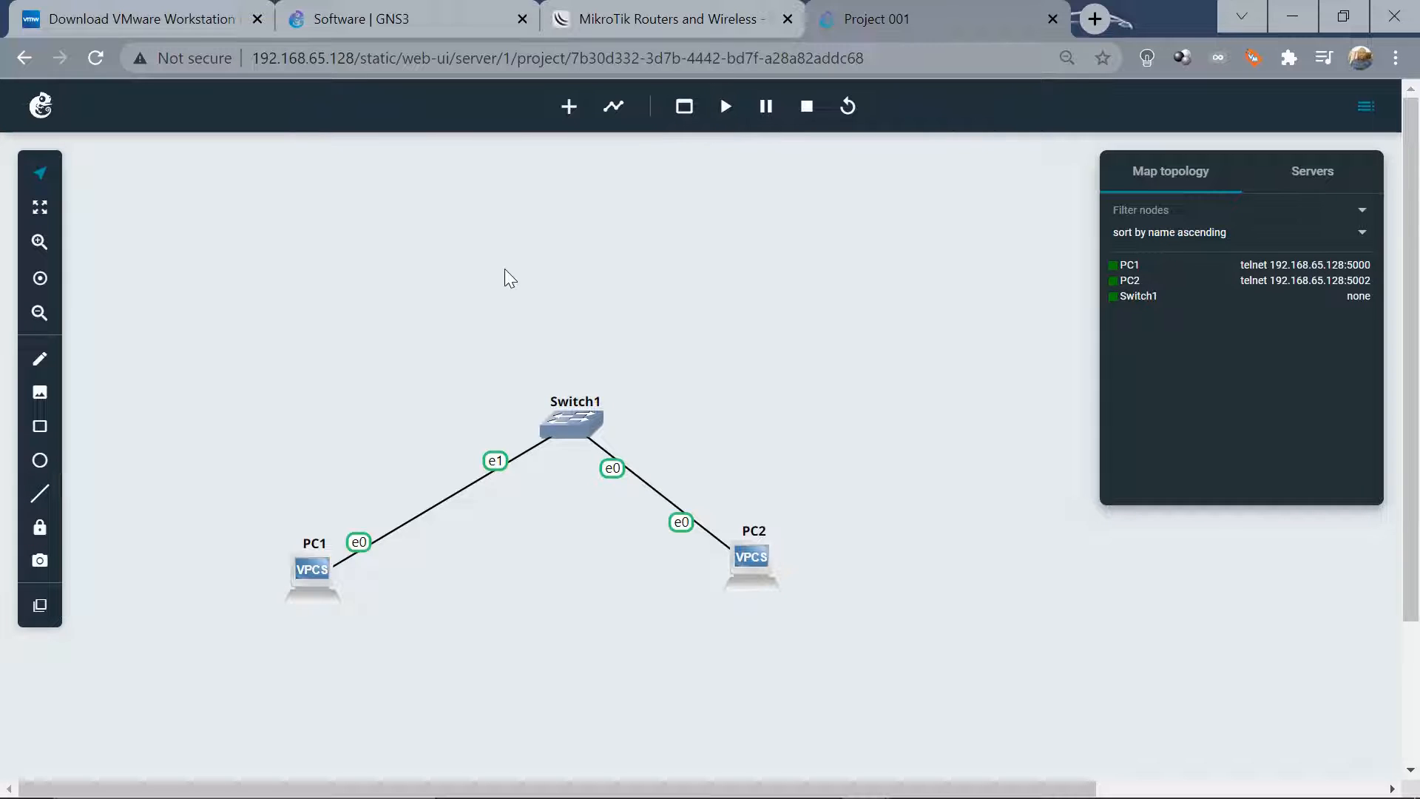
click(569, 111)
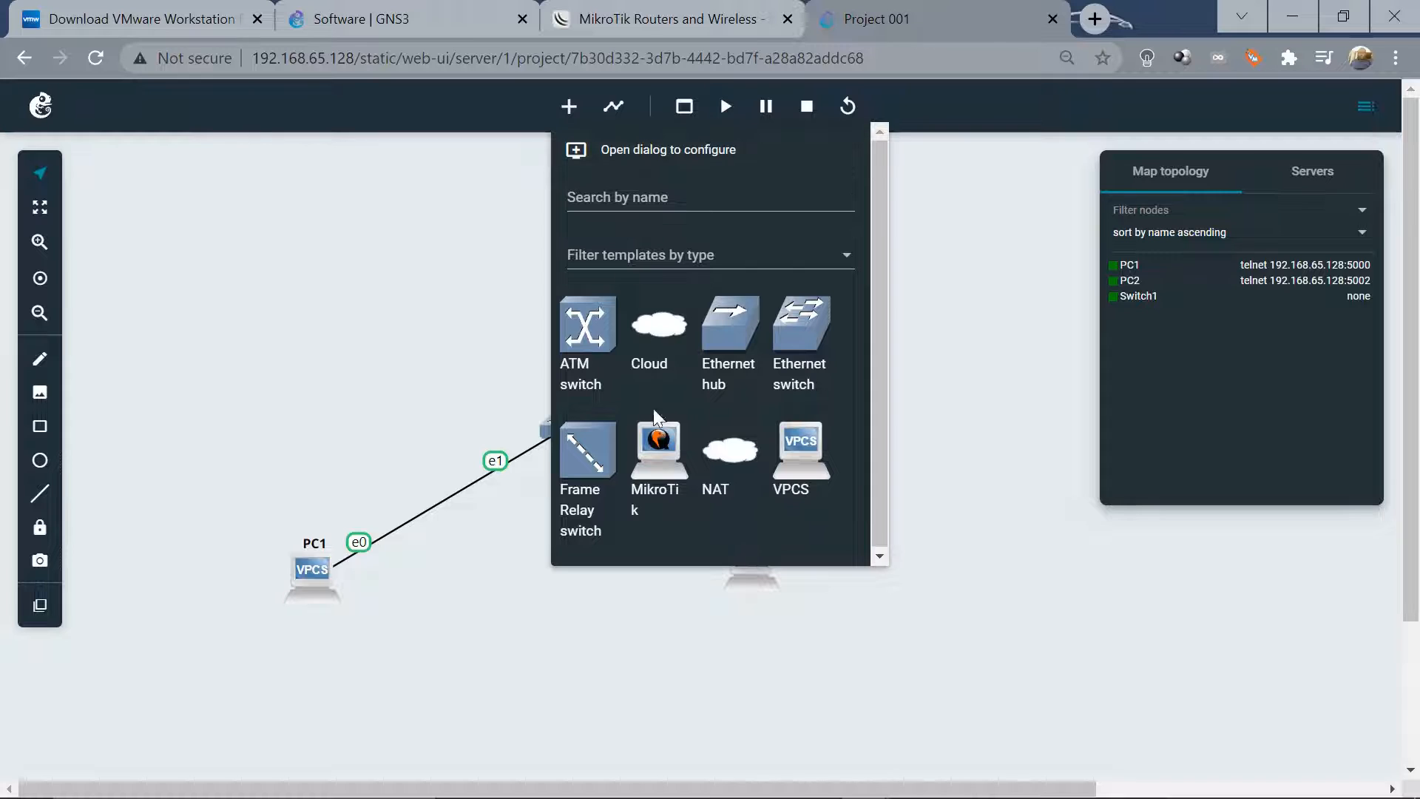
drag(661, 444, 389, 233)
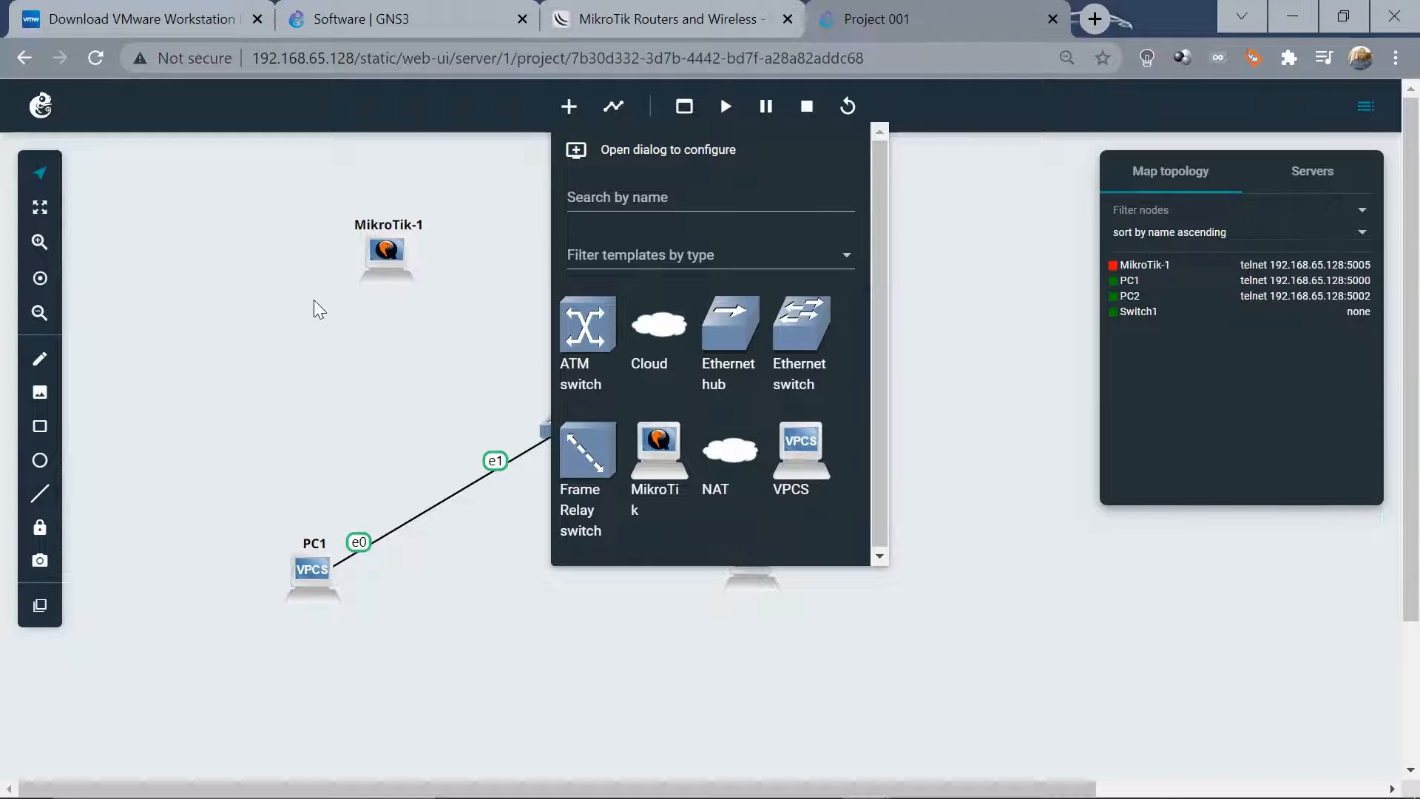
click(311, 298)
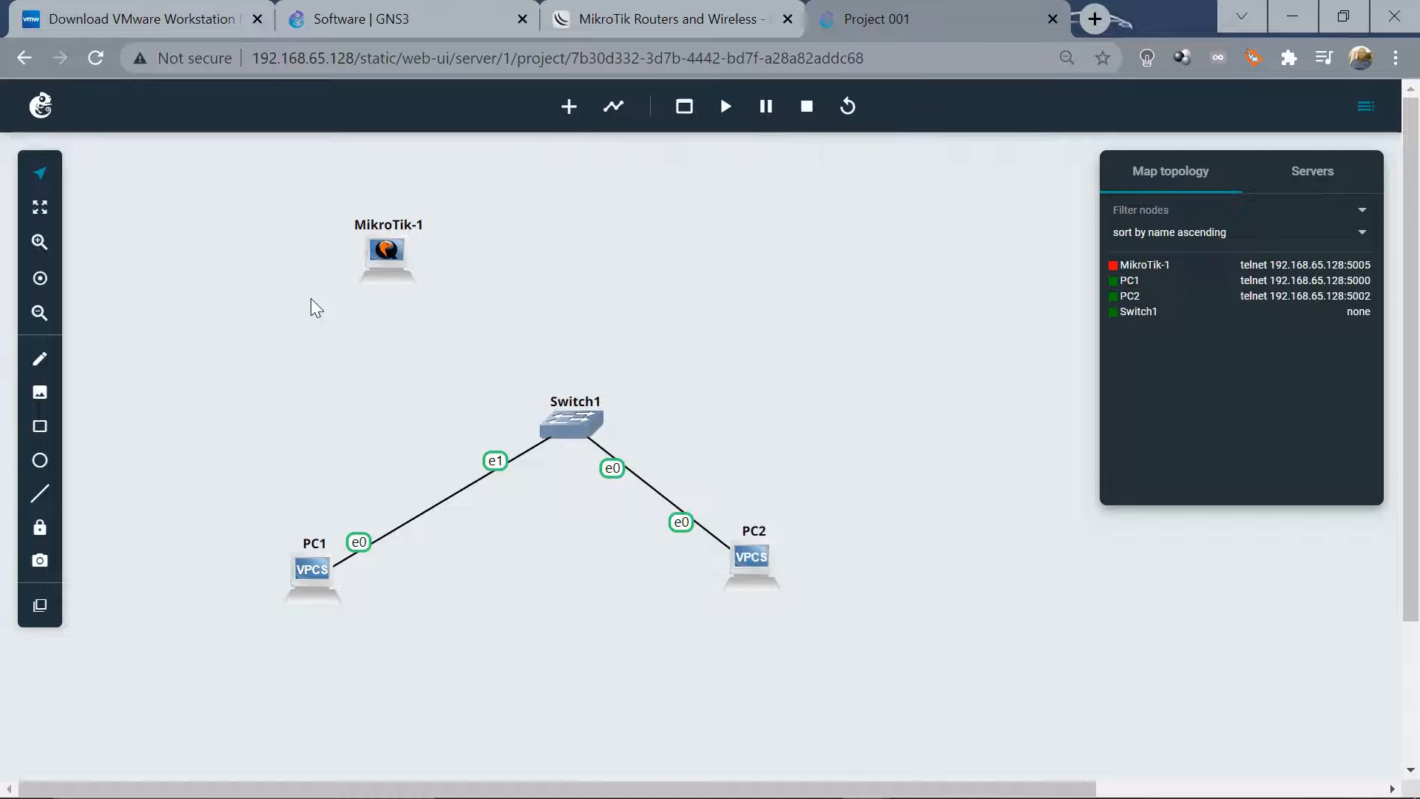
right_click(388, 256)
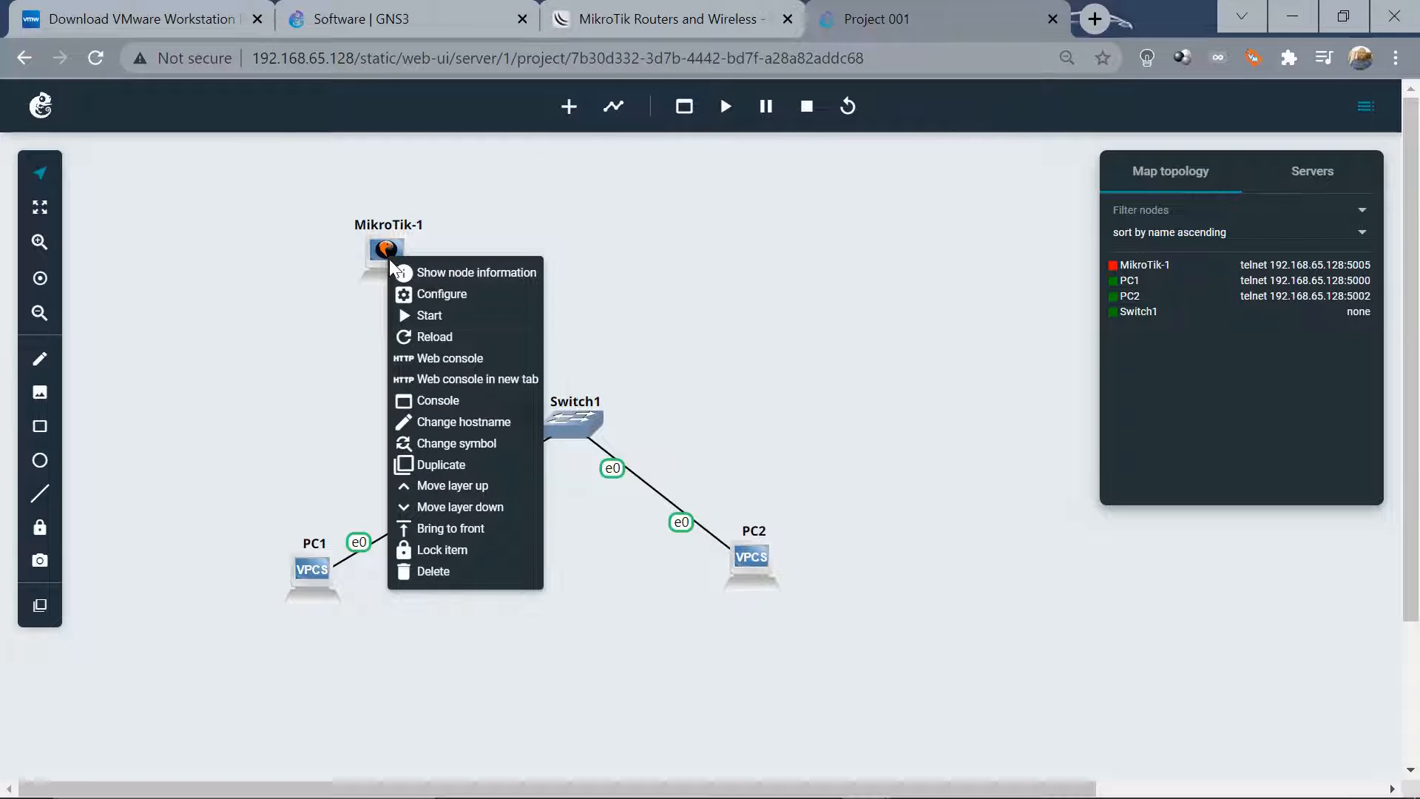
Search symbols for 'router' and apply the red round router symbol to MikroTik-1
click(465, 444)
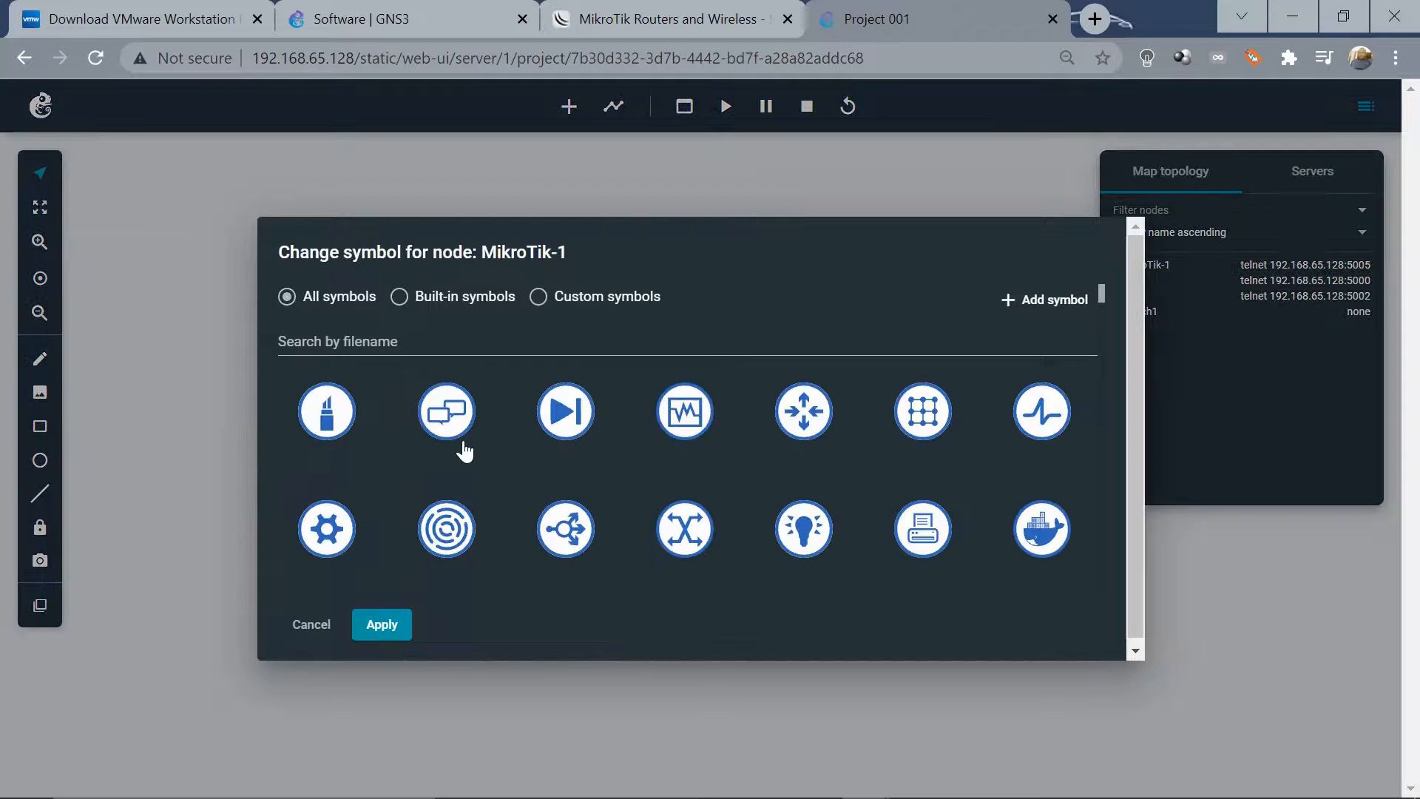
click(366, 344)
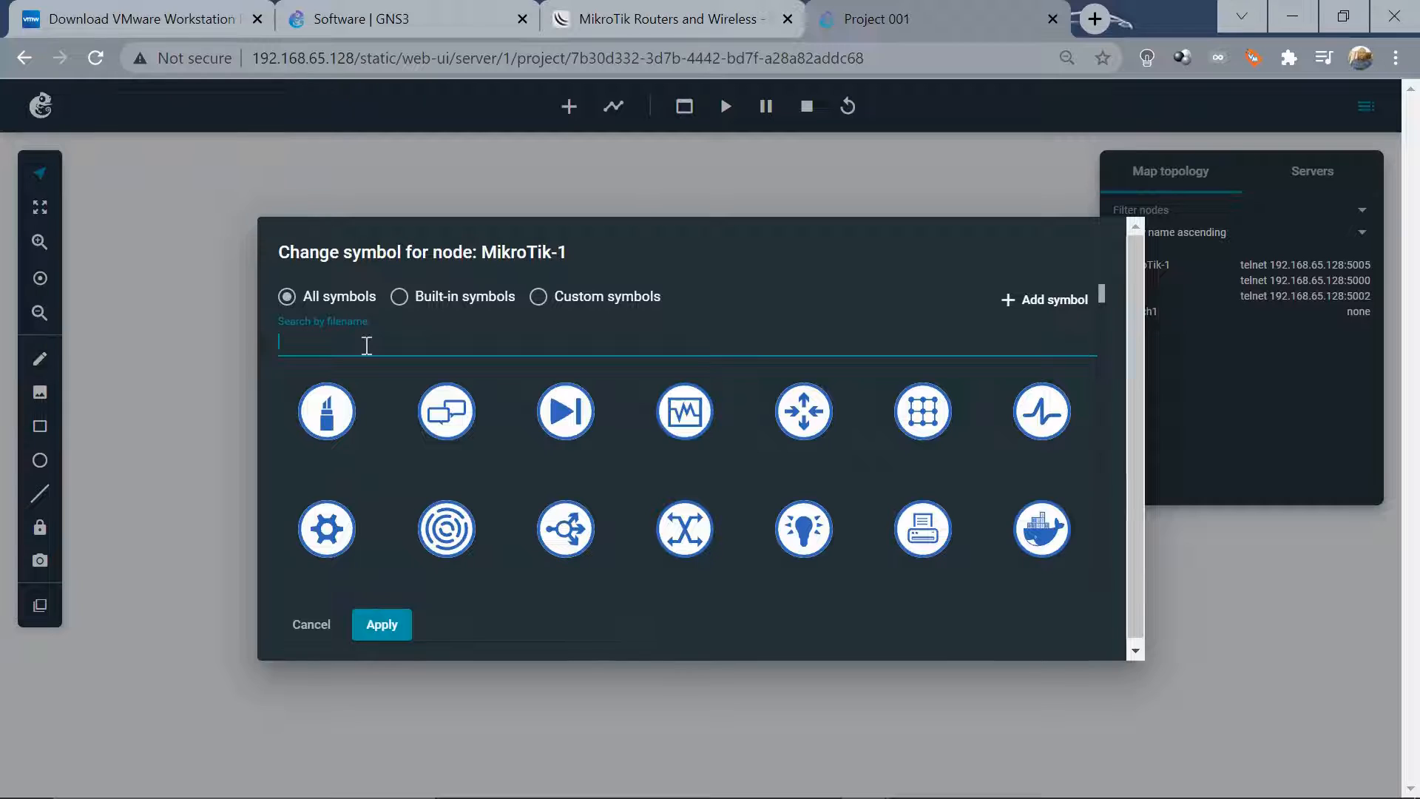
text(rou)
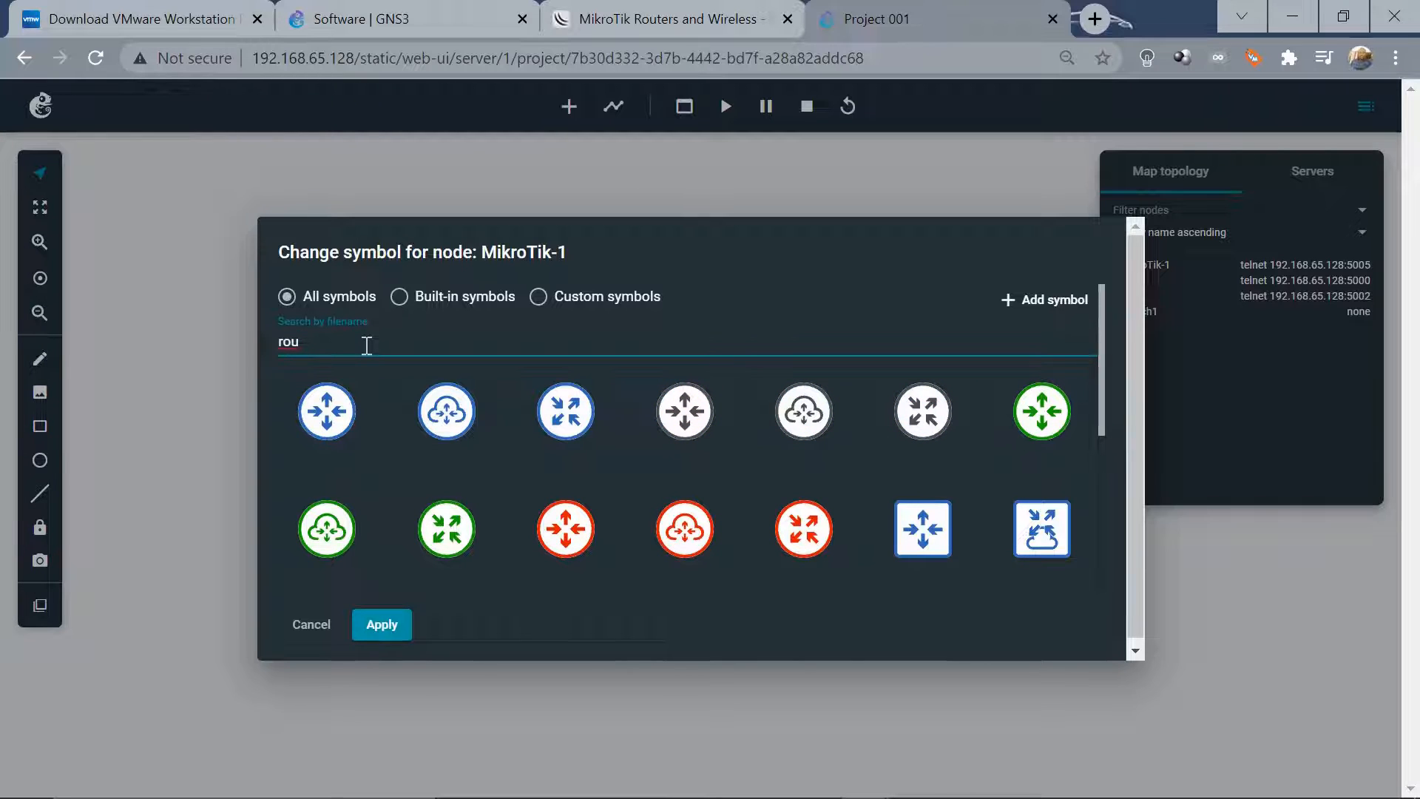
text(ter)
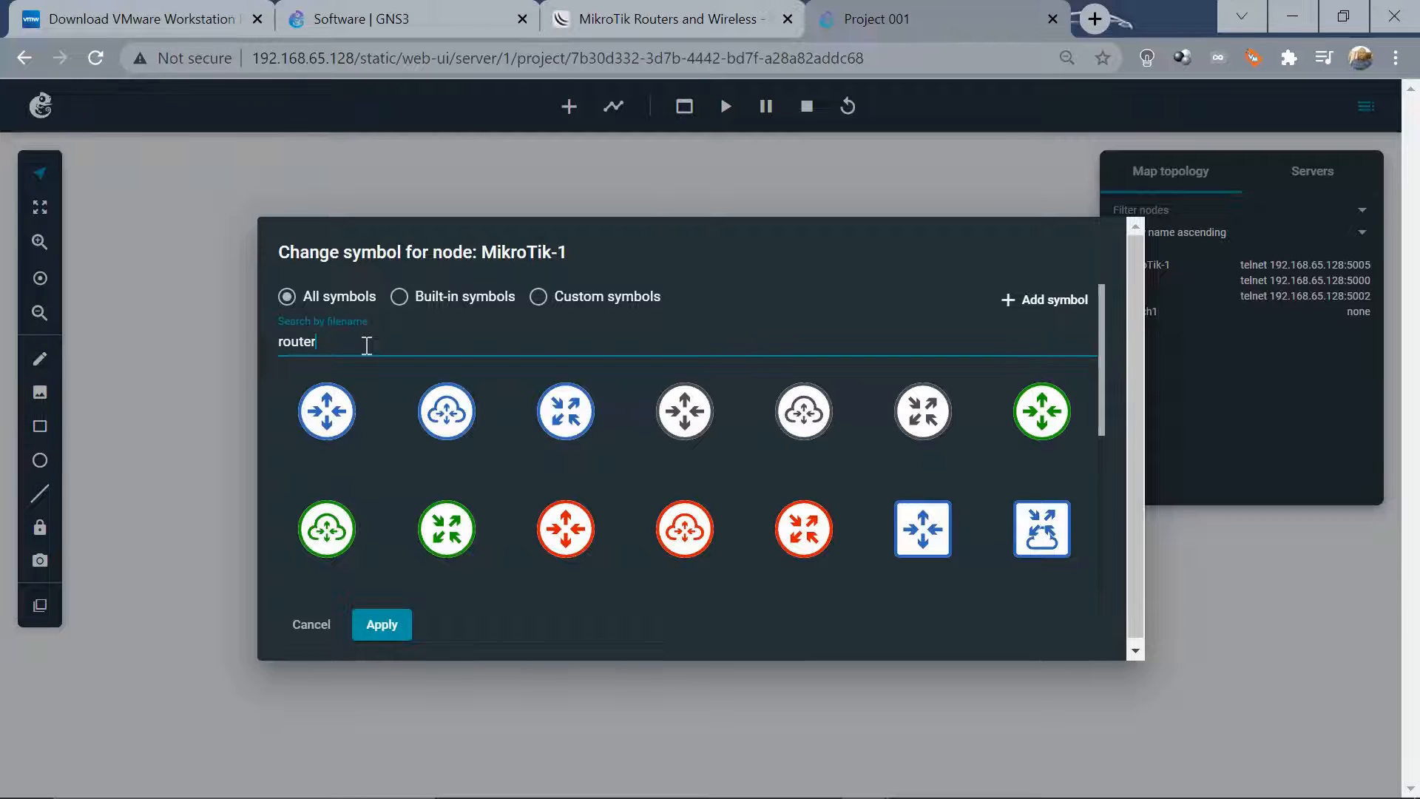
click(1130, 327)
scroll(1130, 341, down, 1)
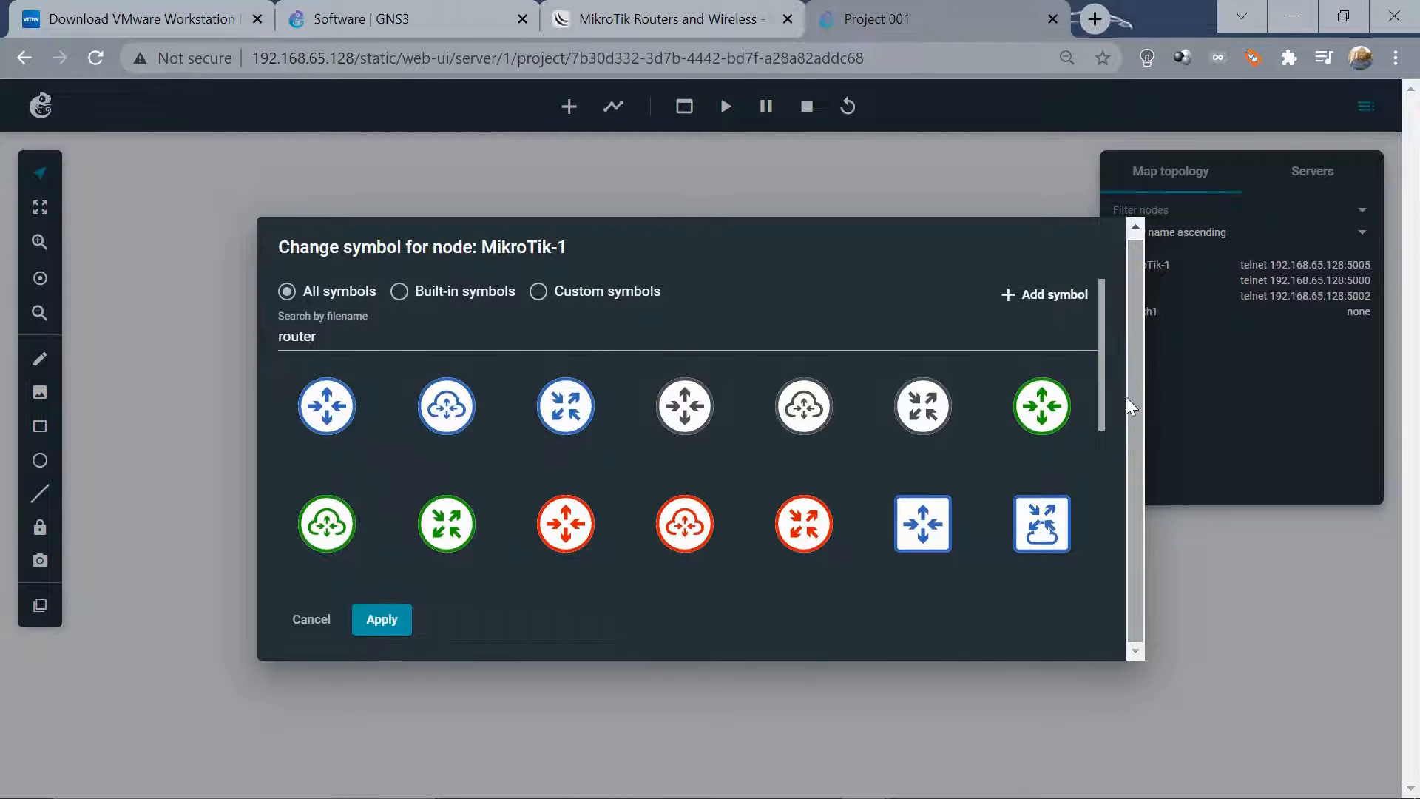
scroll(1102, 403, down, 1)
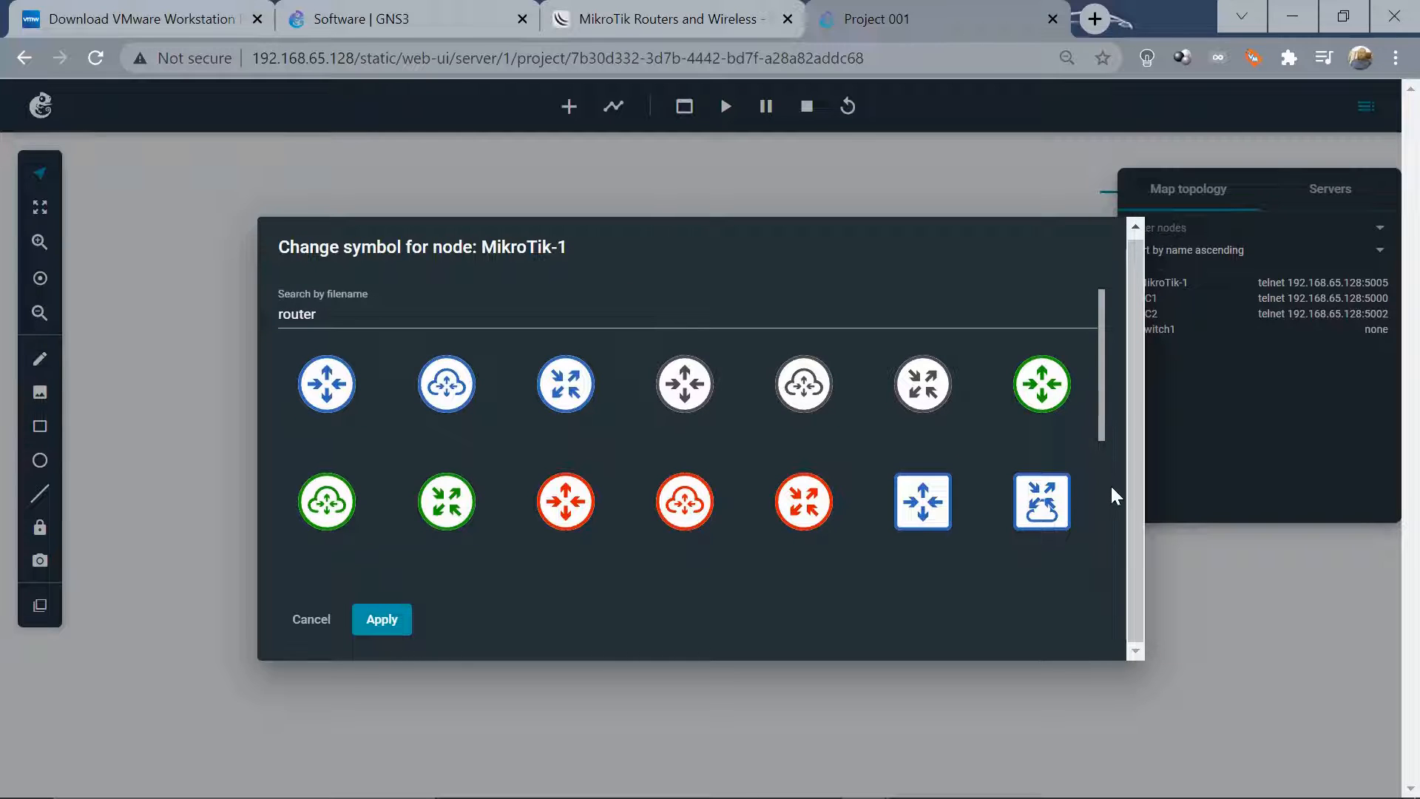
drag(1104, 342, 1106, 415)
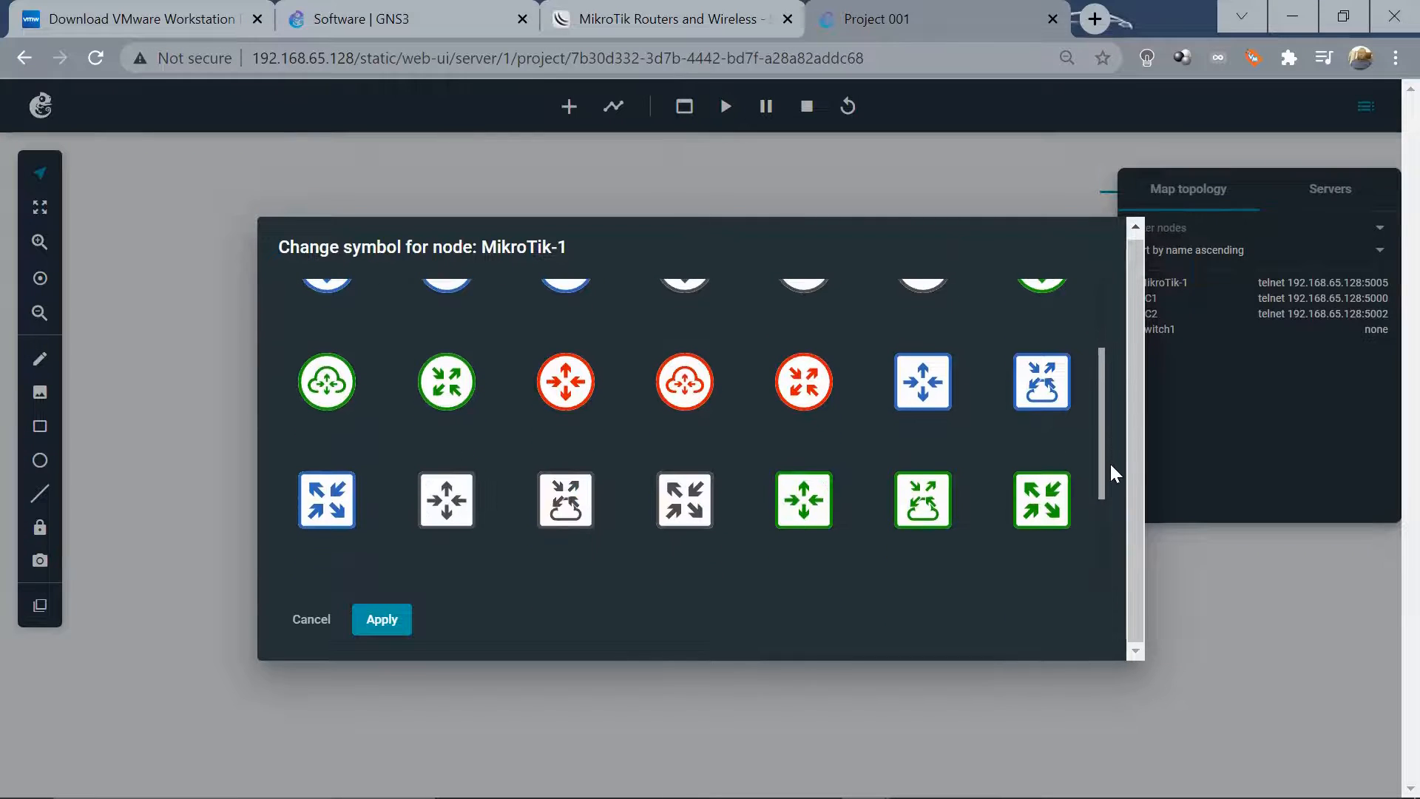
scroll(1111, 495, down, 3)
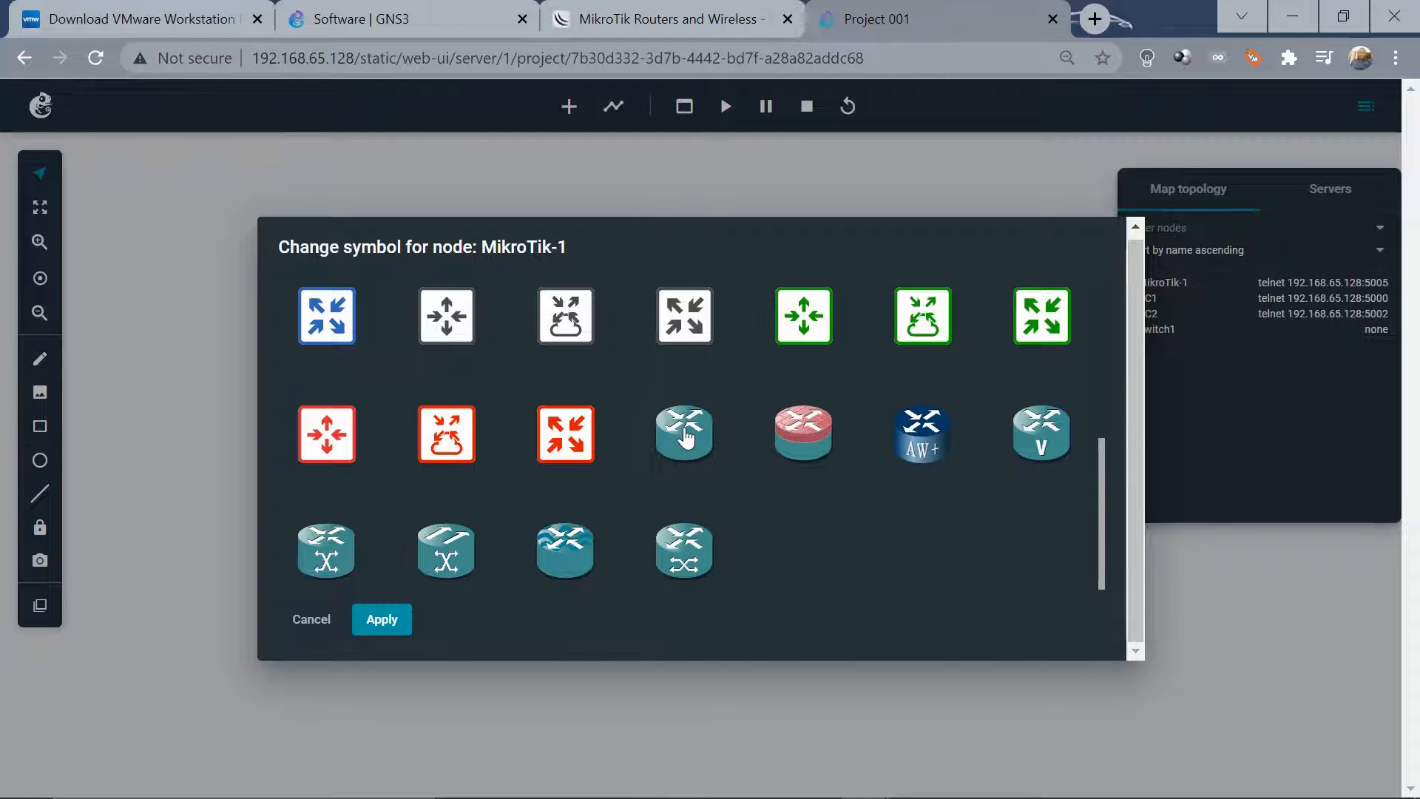
drag(816, 440, 193, 340)
click(809, 443)
click(381, 623)
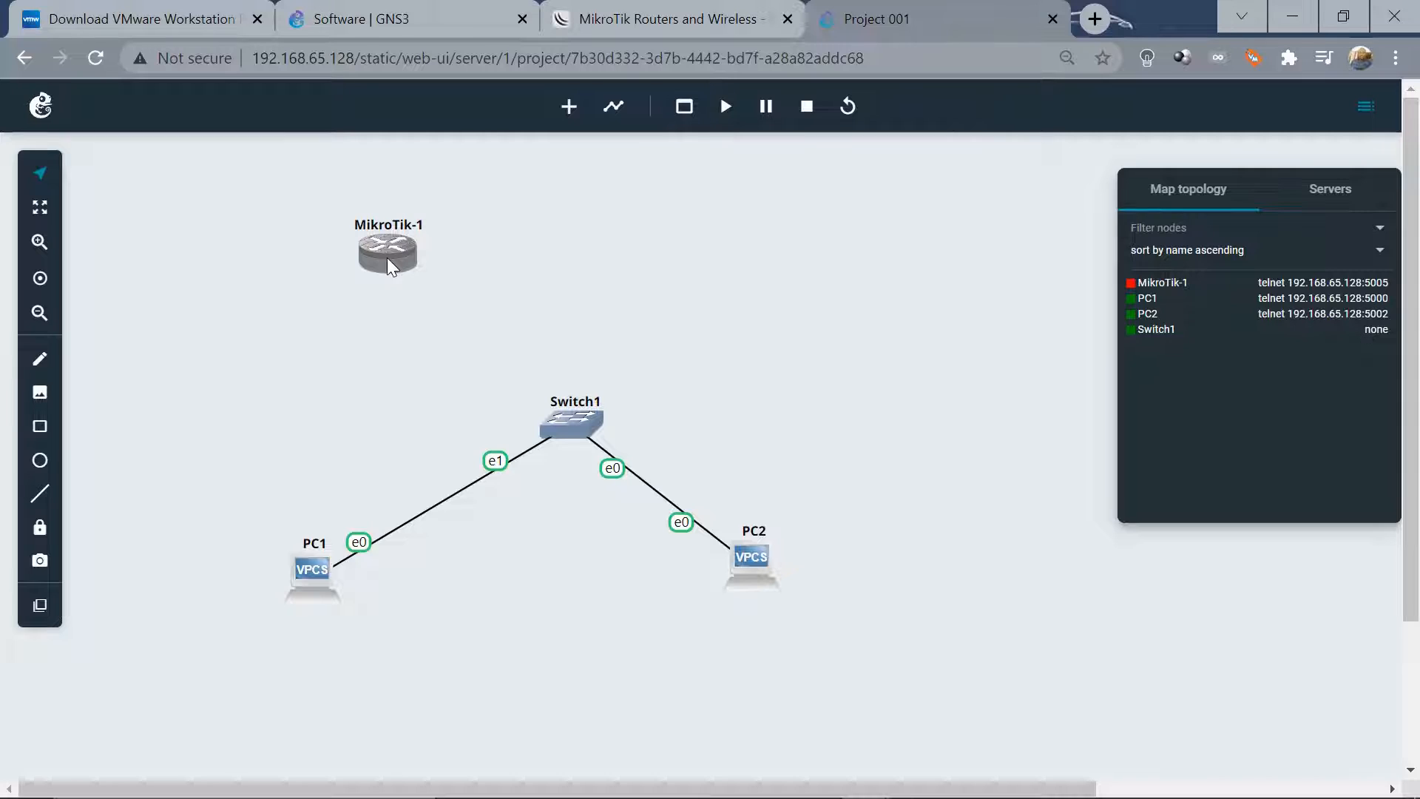
Move MikroTik-1 to the top centre and add a Cloud1 node to its right
drag(373, 245, 570, 254)
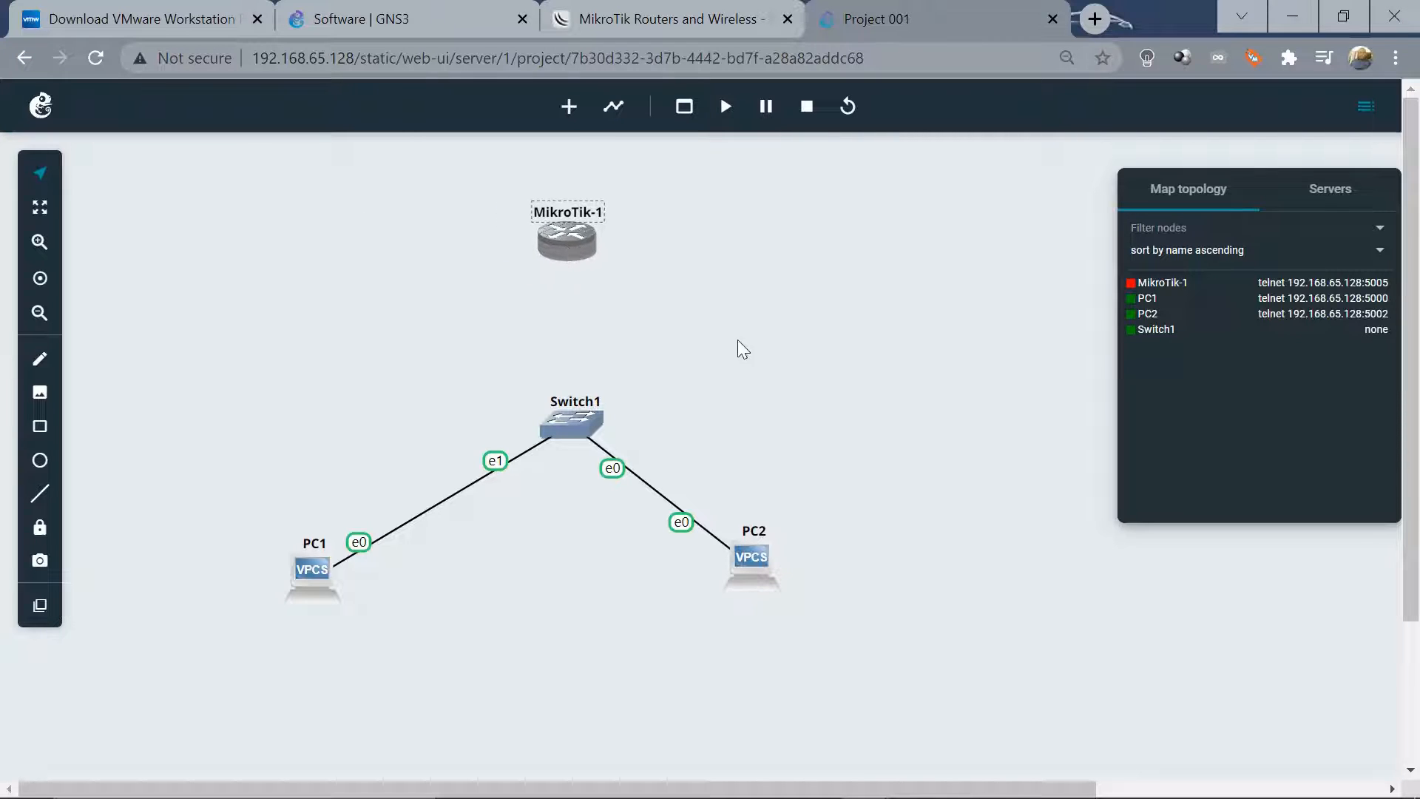
click(760, 346)
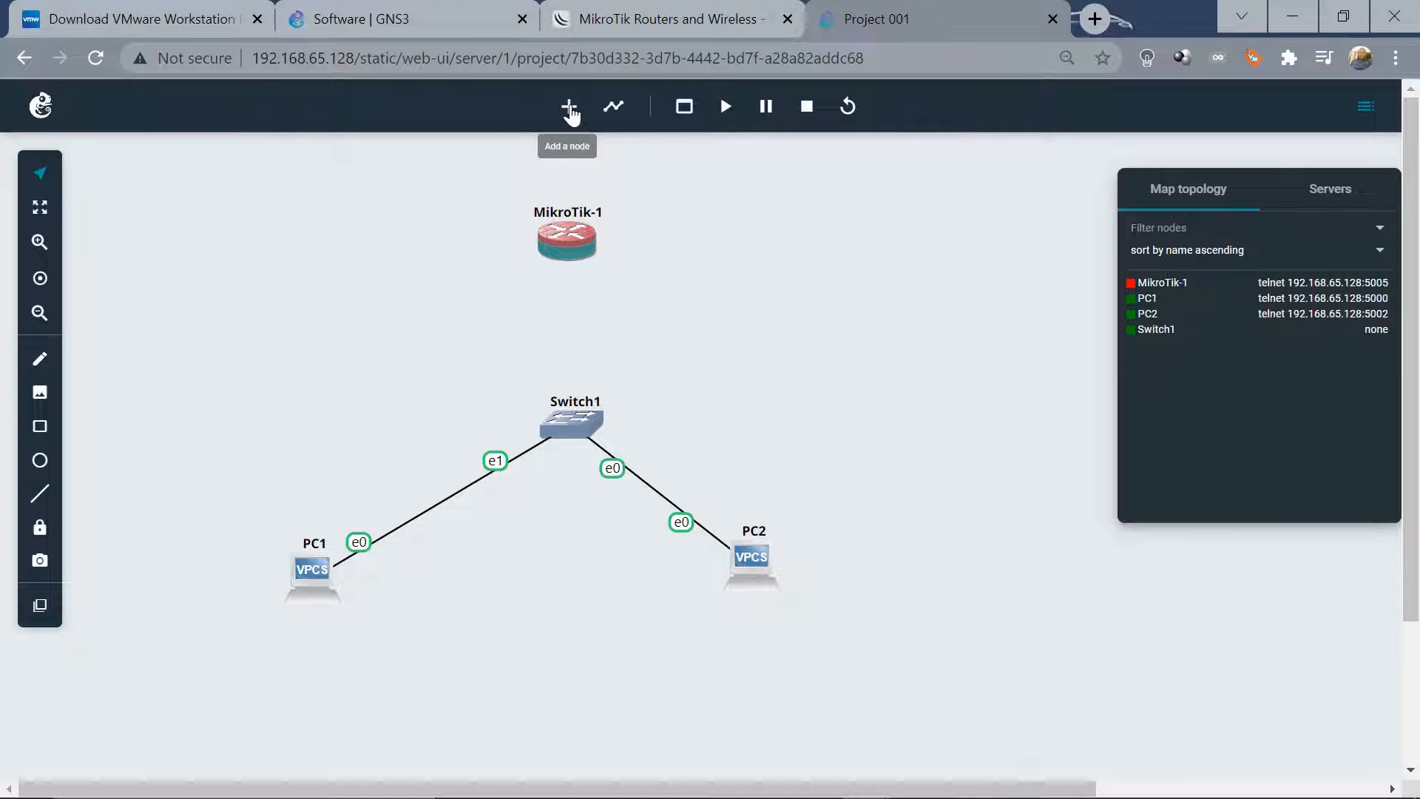
click(570, 109)
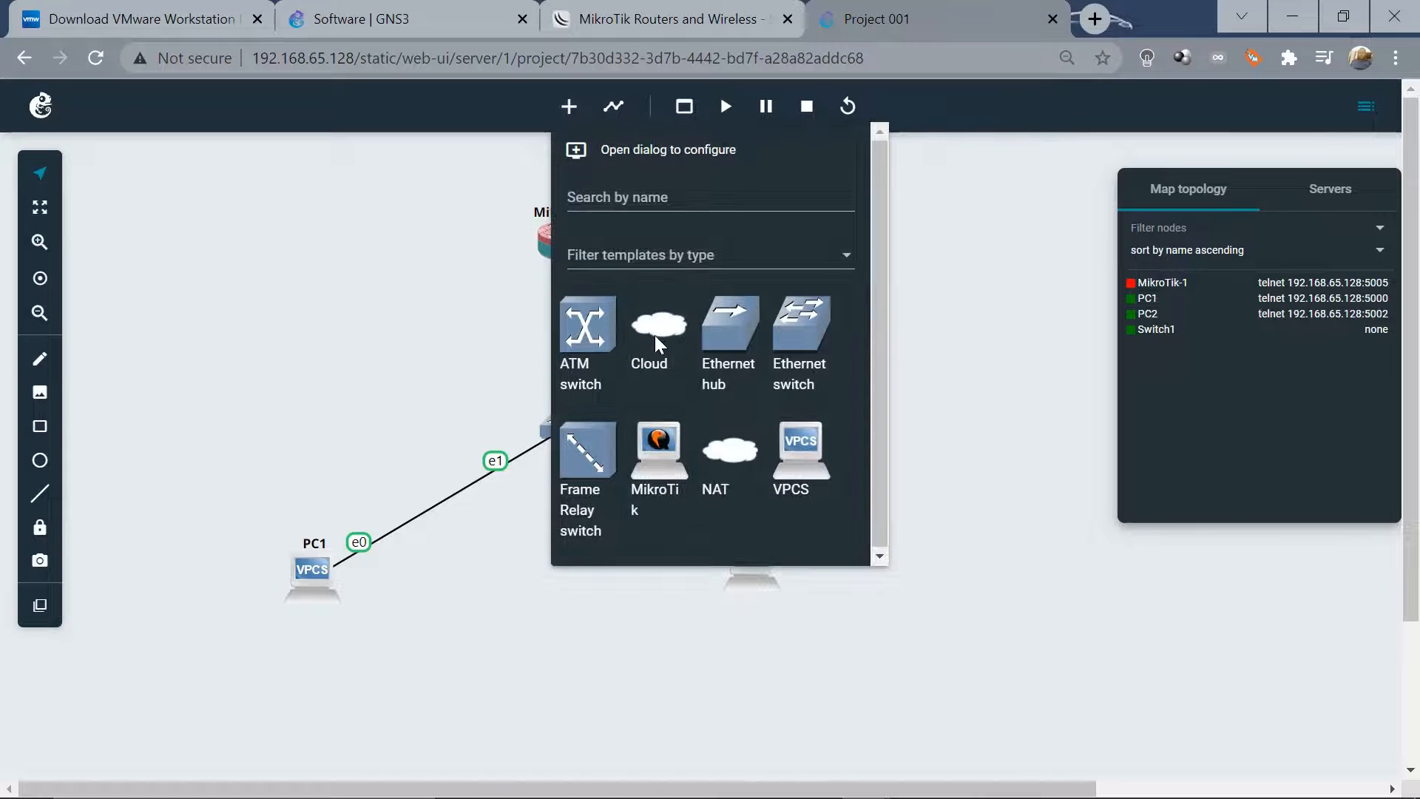
drag(654, 333, 958, 233)
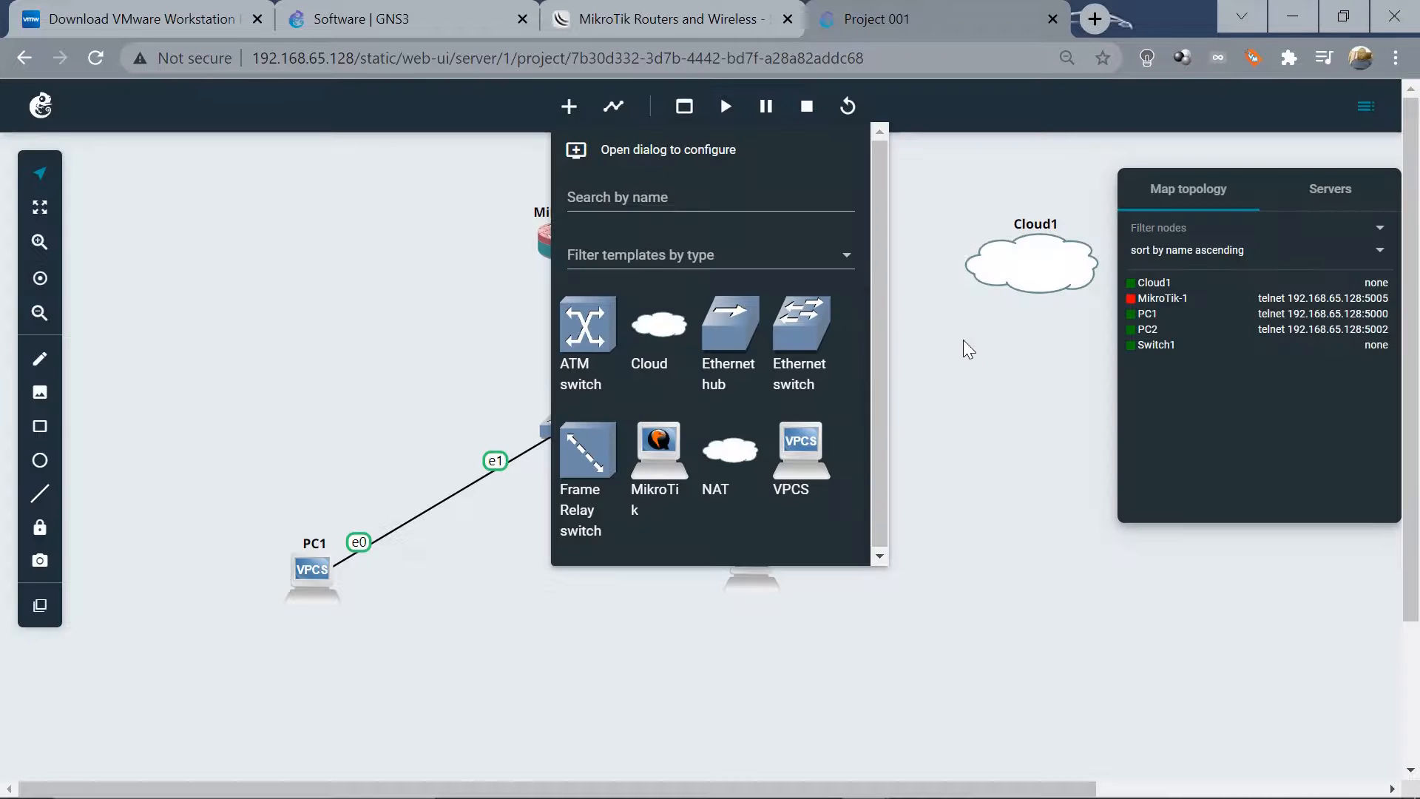
click(966, 354)
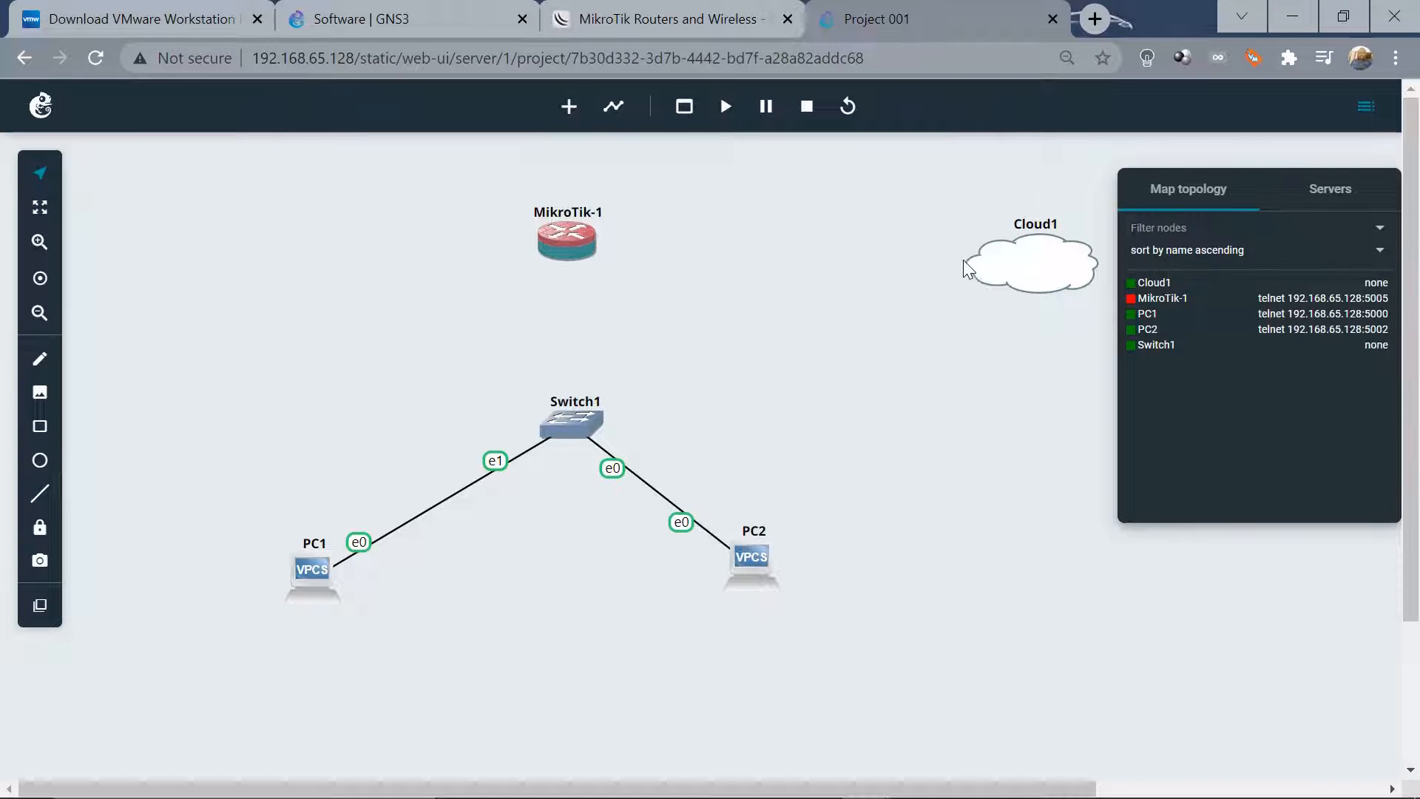
drag(1011, 253, 936, 225)
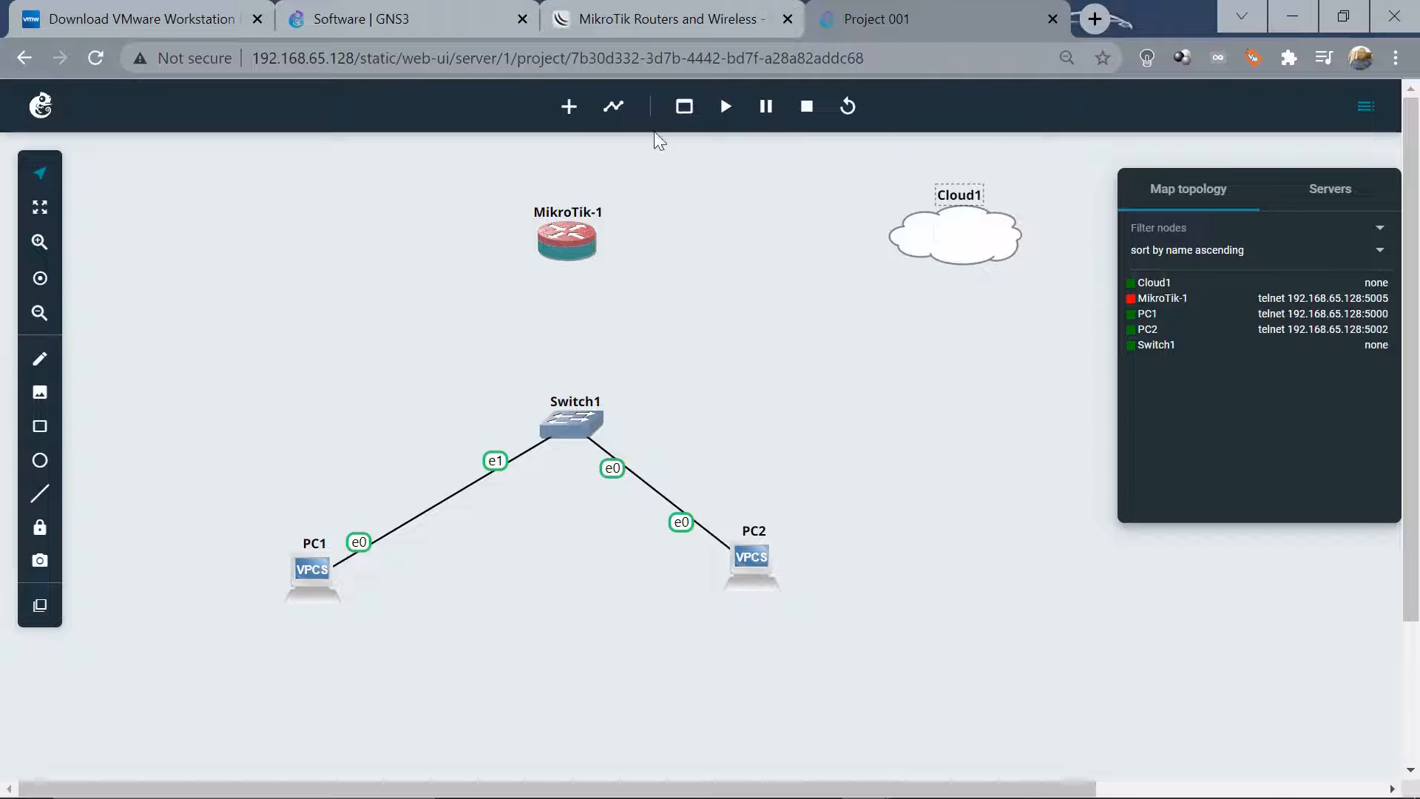
Link MikroTik-1's Ethernet0 to Cloud1's eth0
click(615, 108)
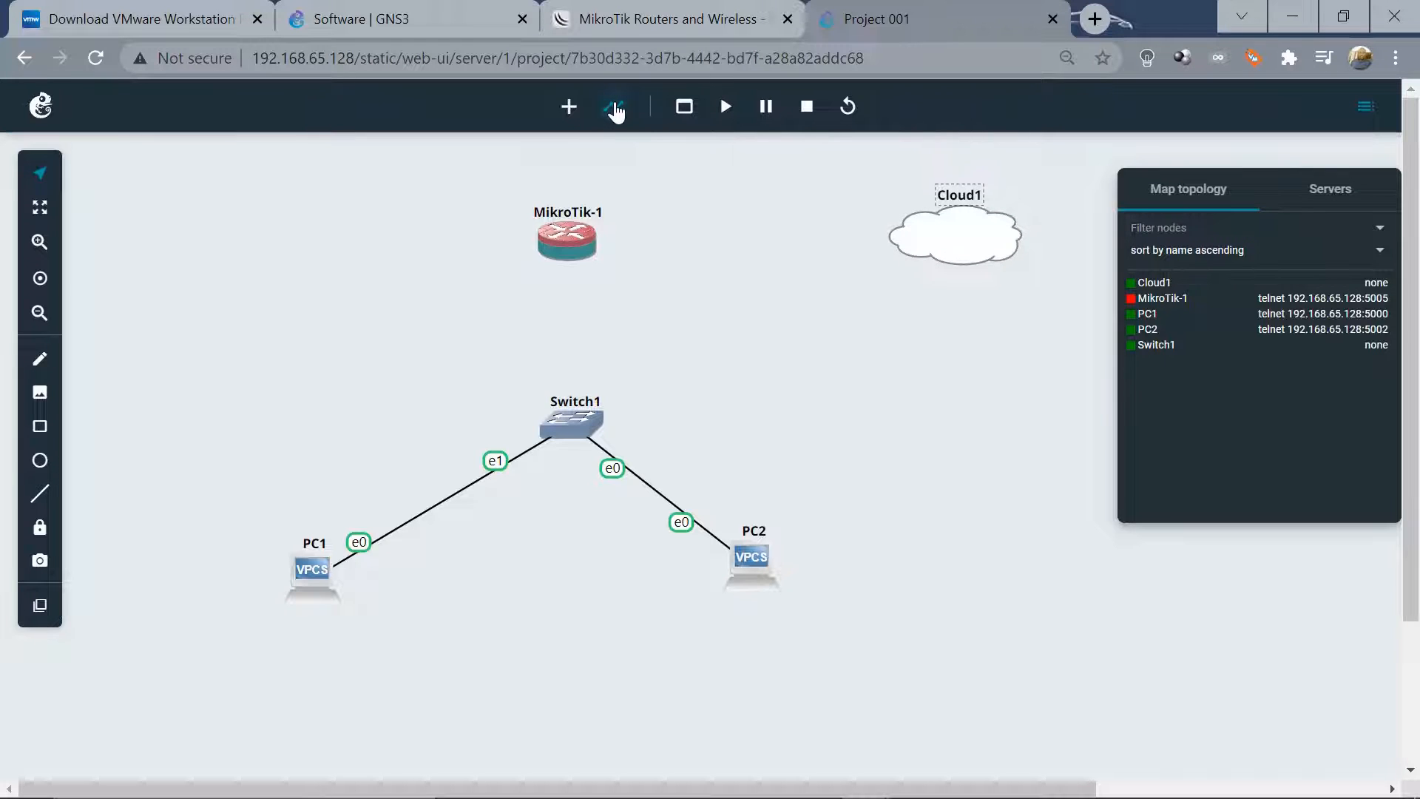
click(577, 242)
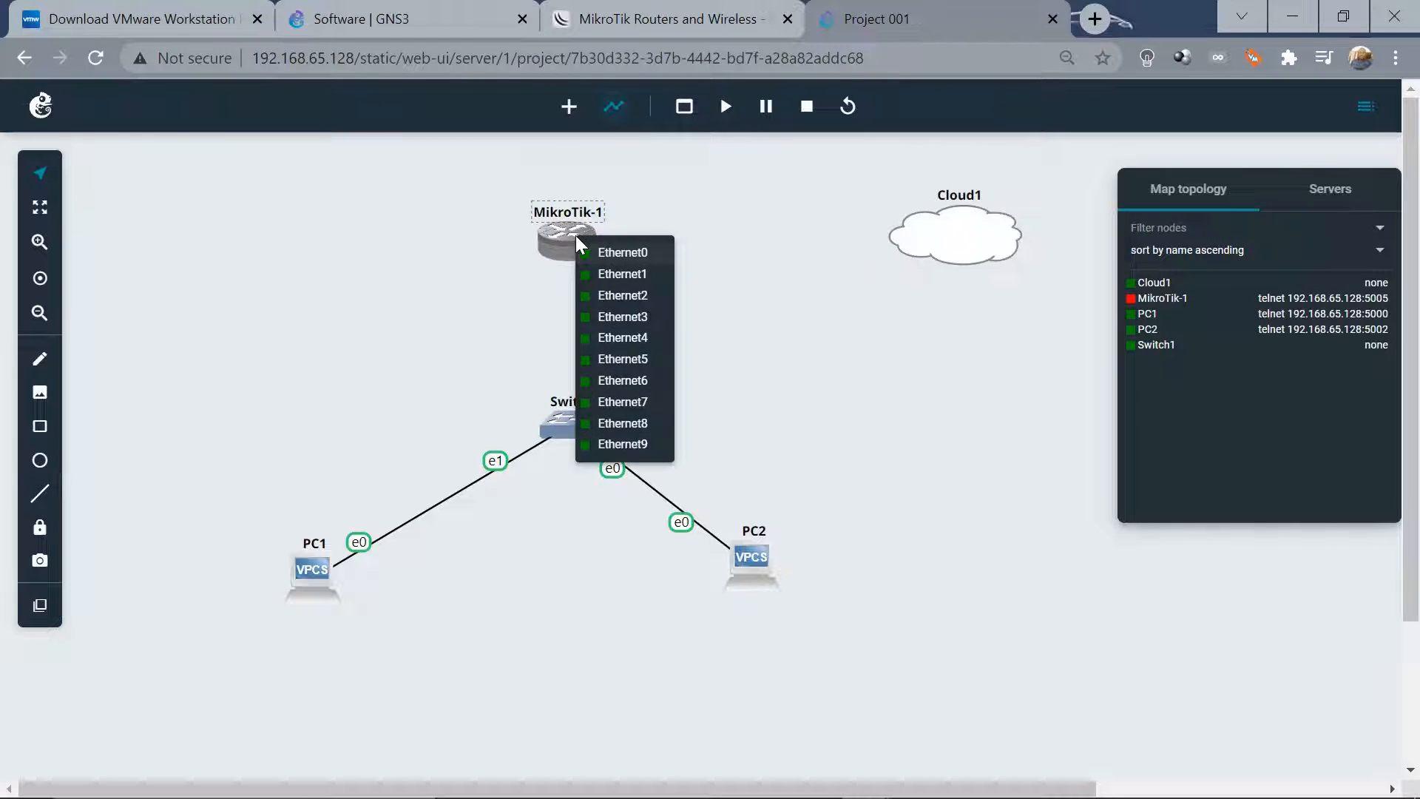
click(620, 254)
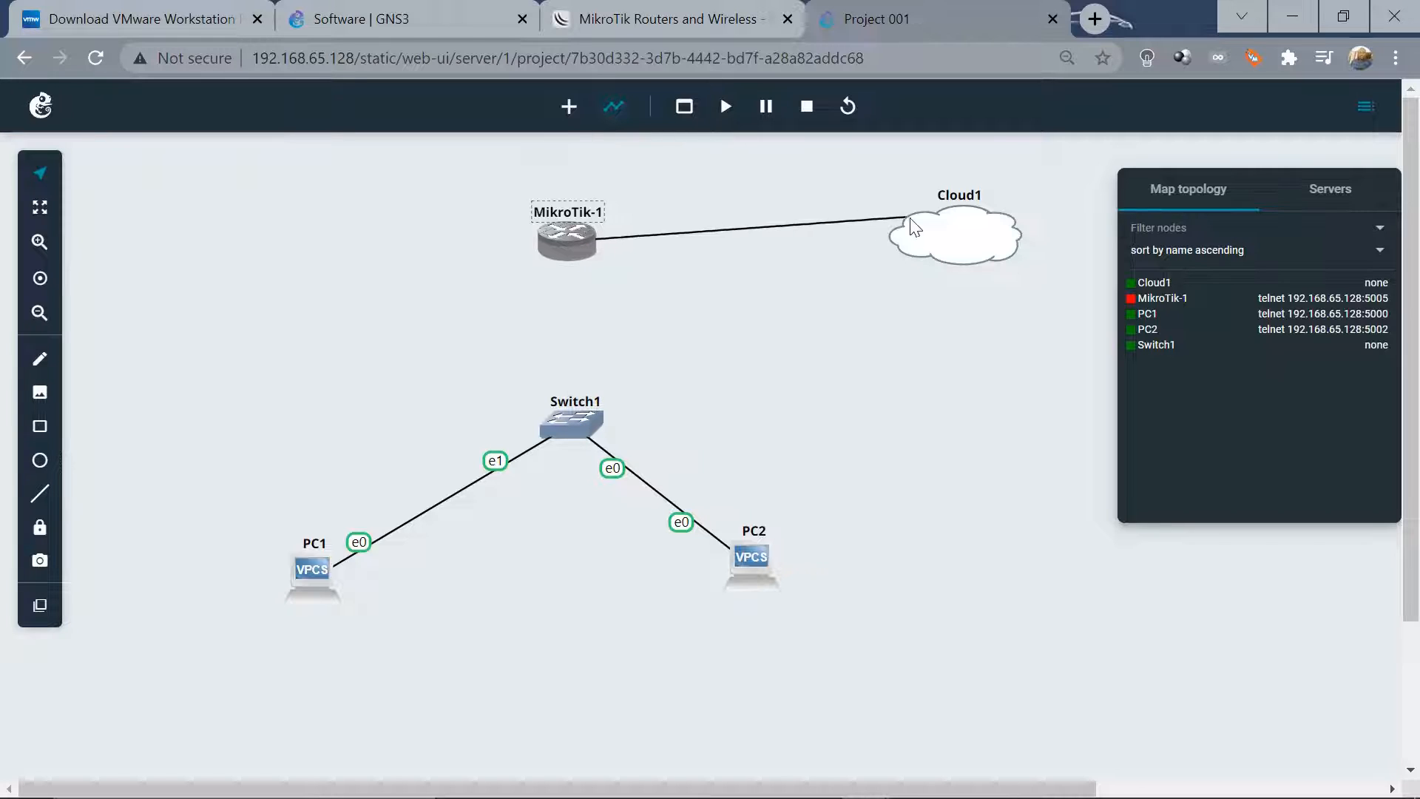
click(917, 244)
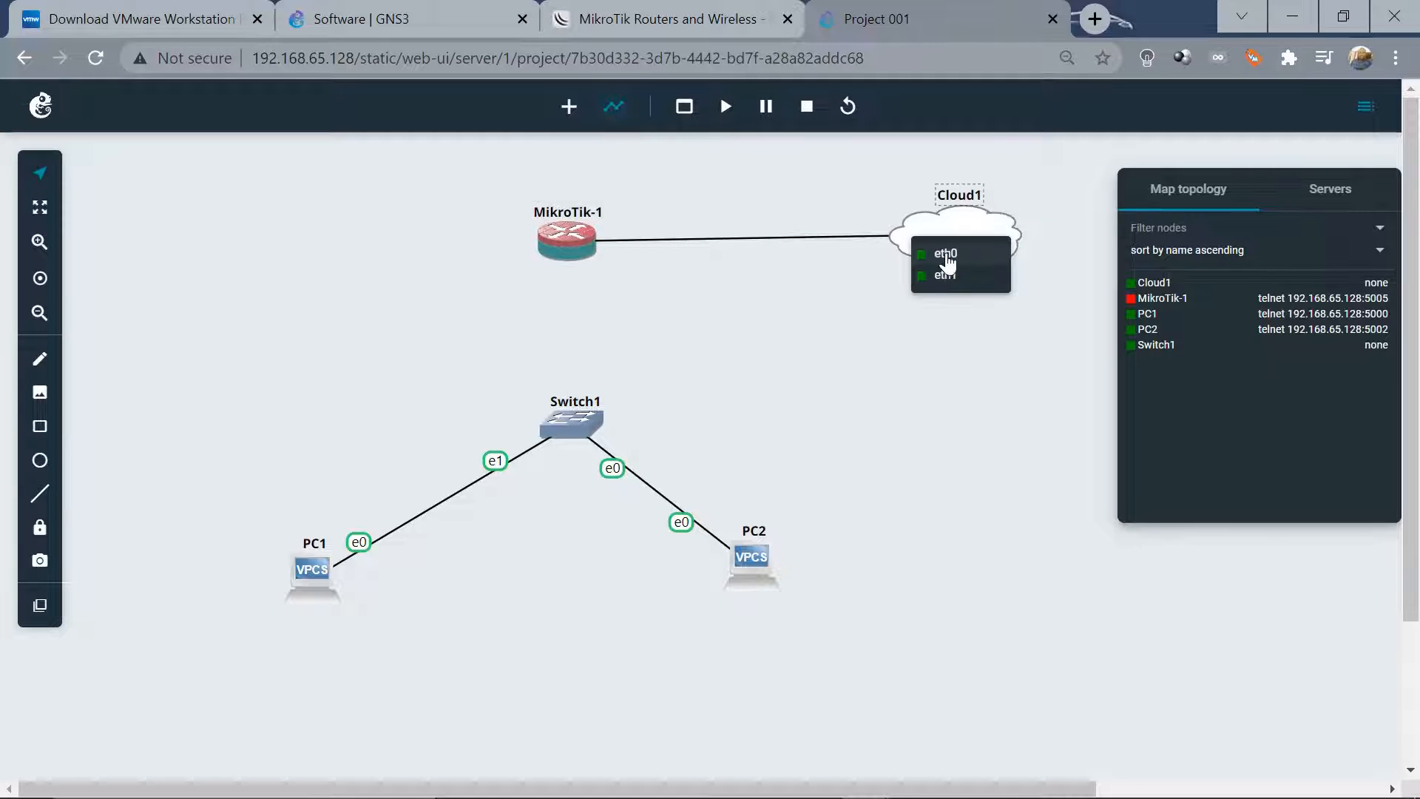
click(945, 255)
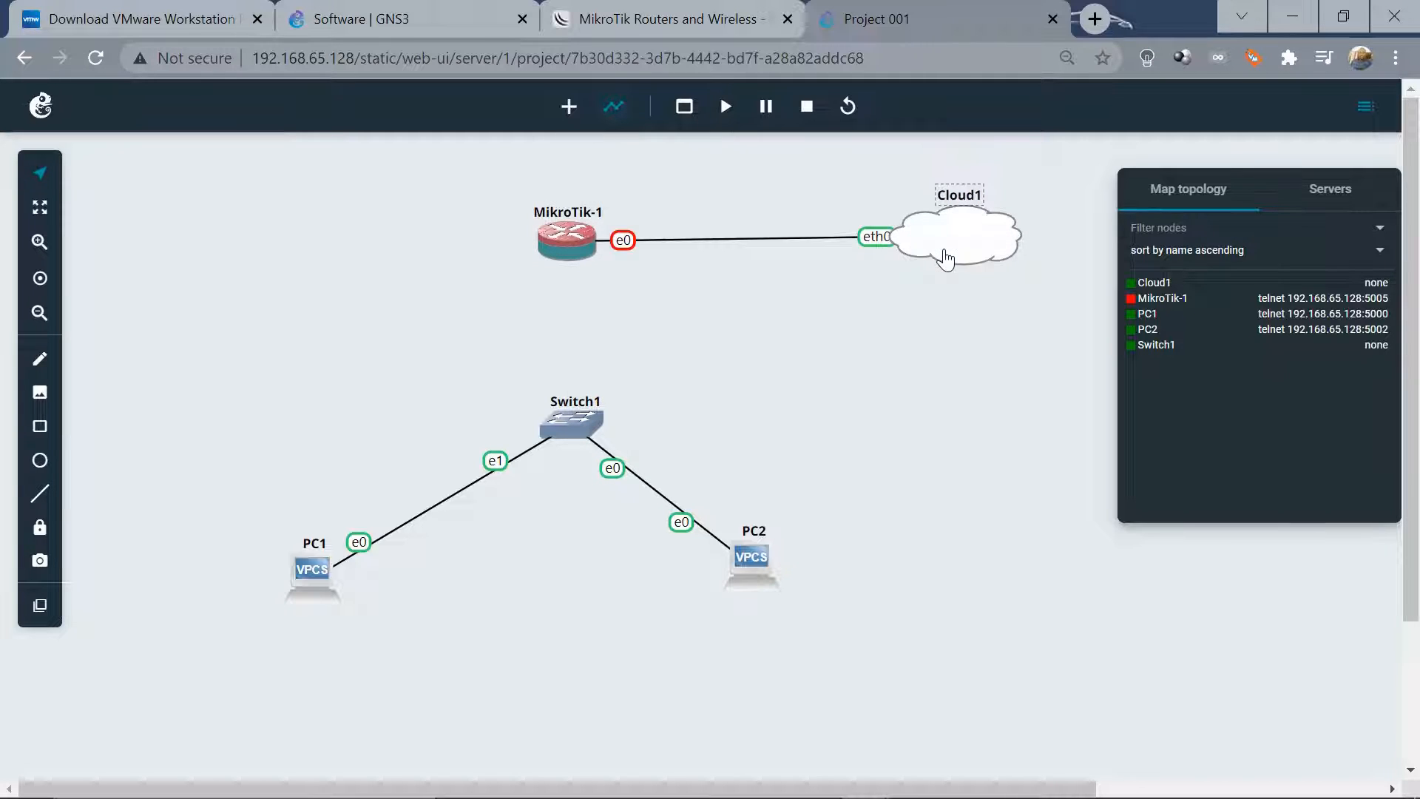
Link MikroTik-1's Ethernet1 to Switch1's Ethernet2 and start all nodes
click(568, 252)
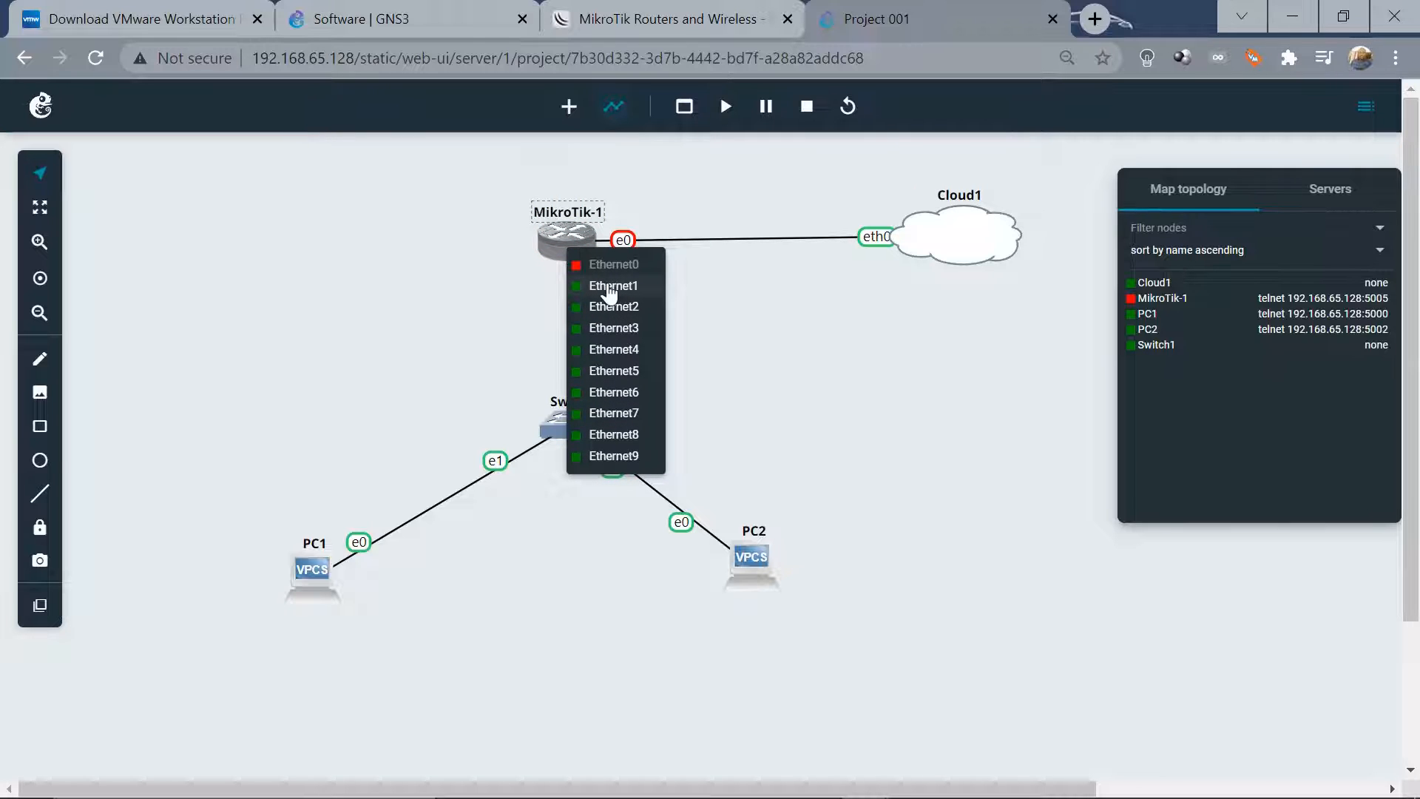
click(608, 288)
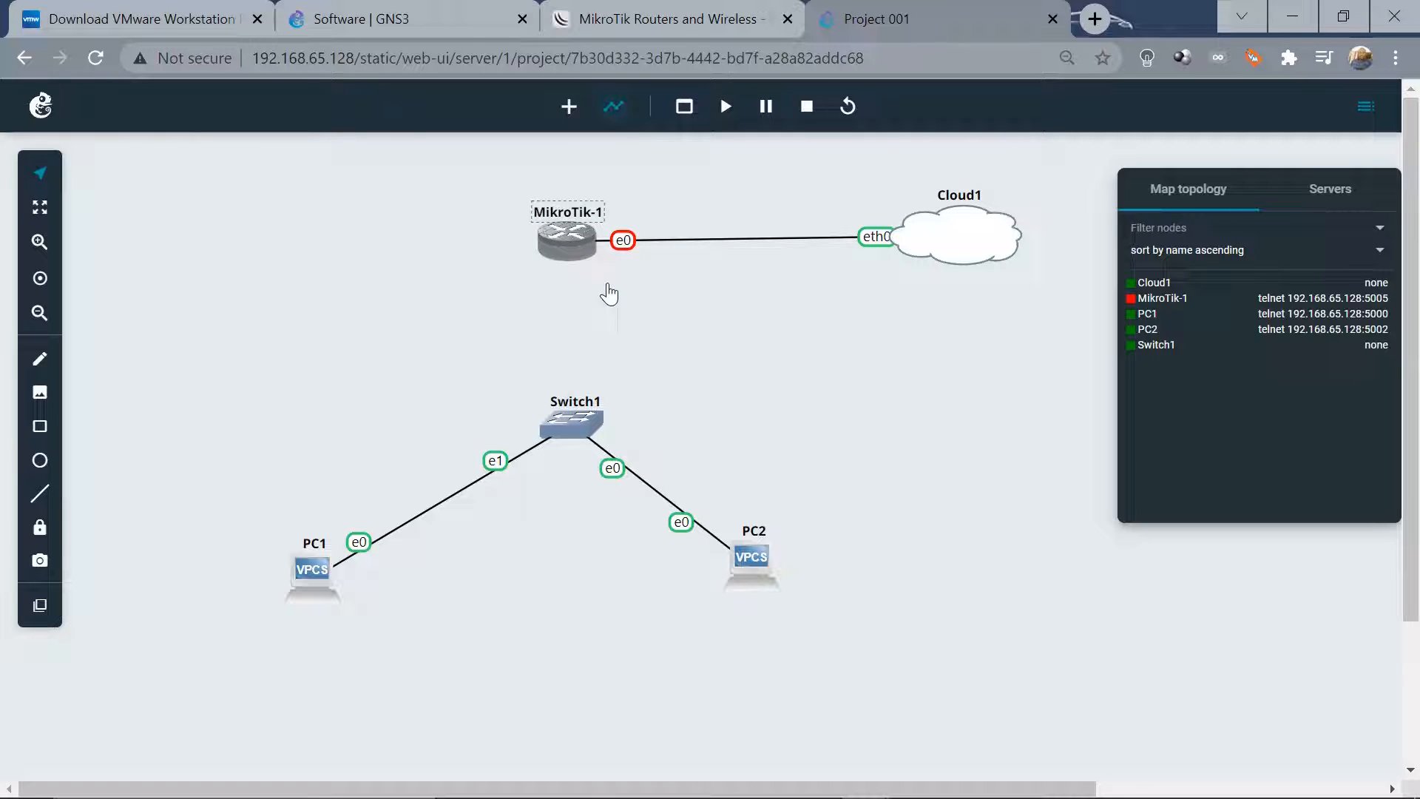
click(574, 423)
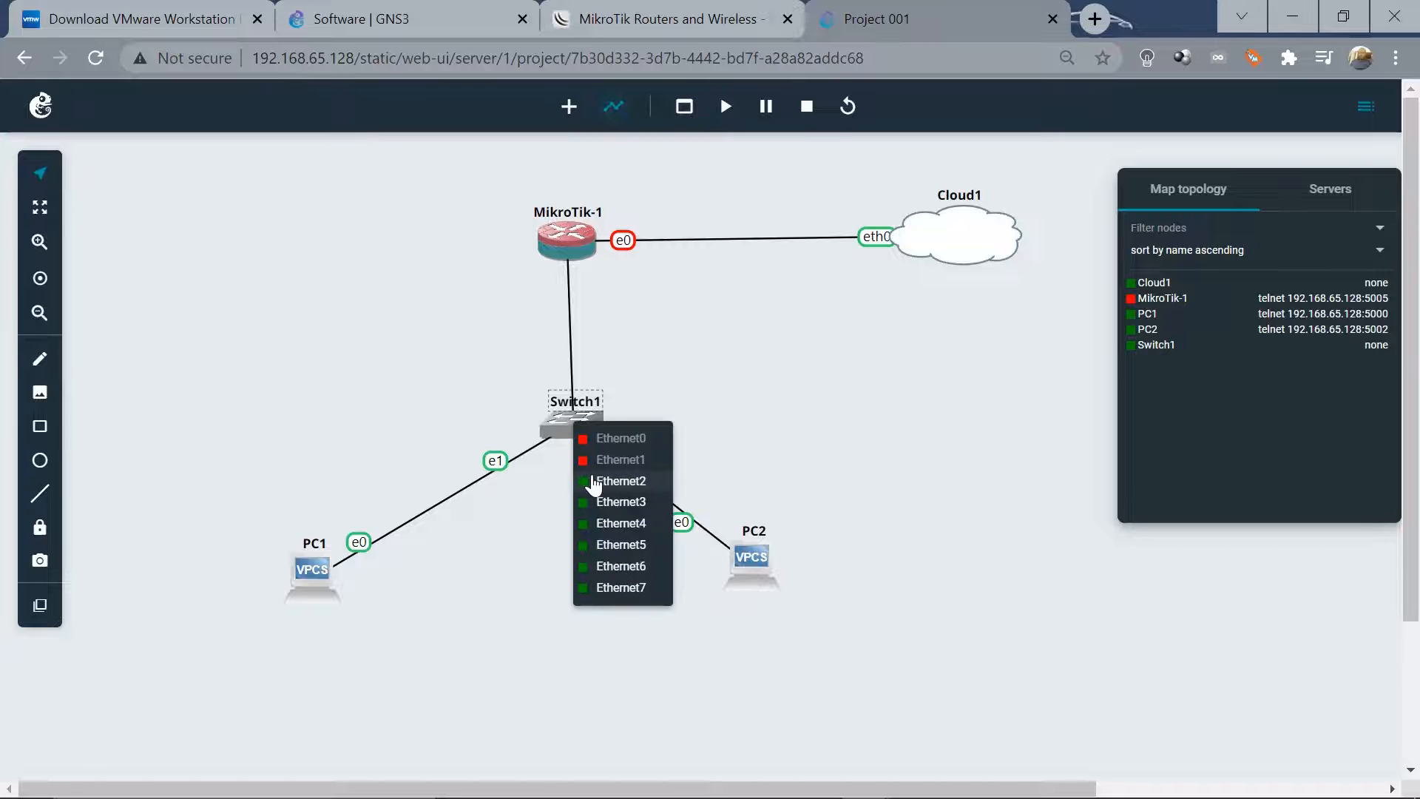
click(594, 481)
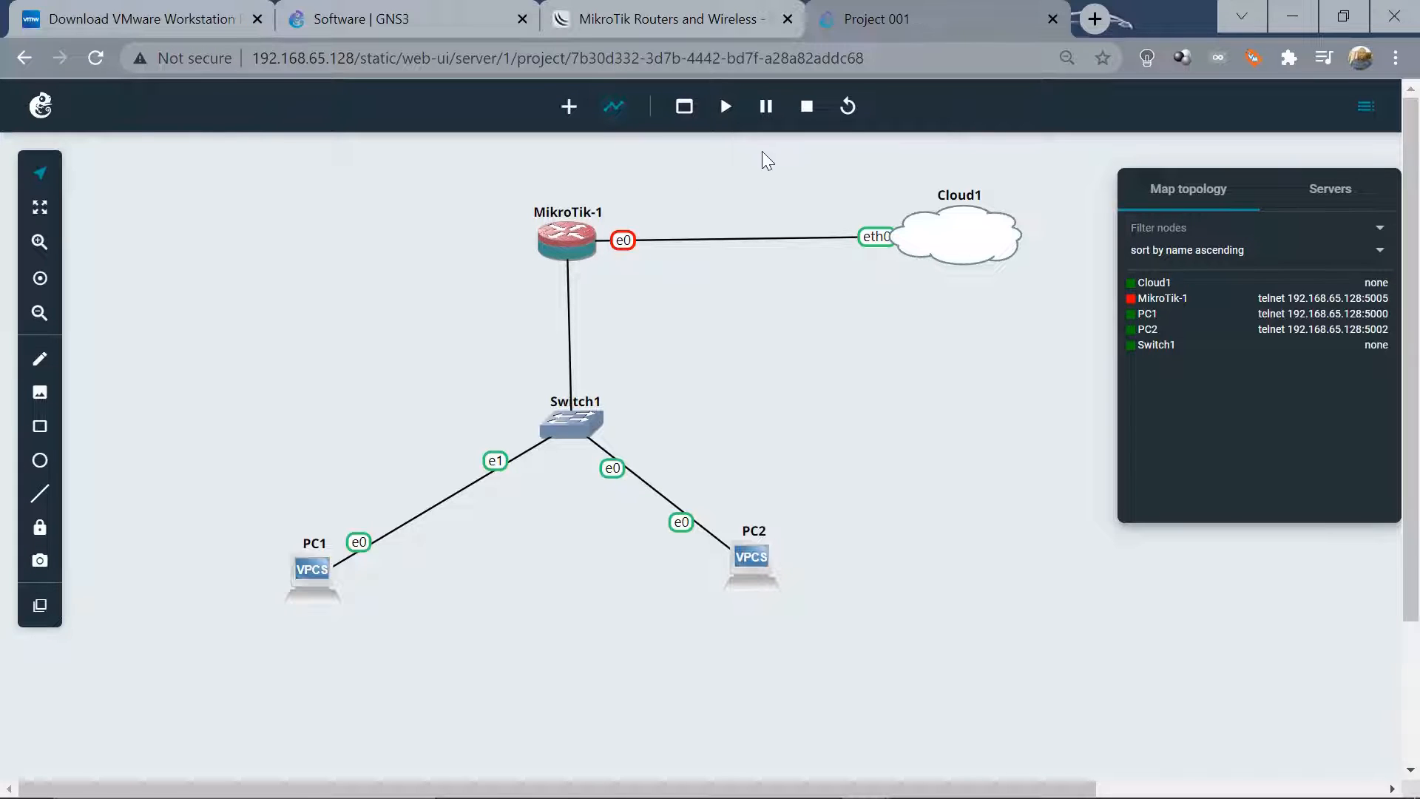
click(725, 113)
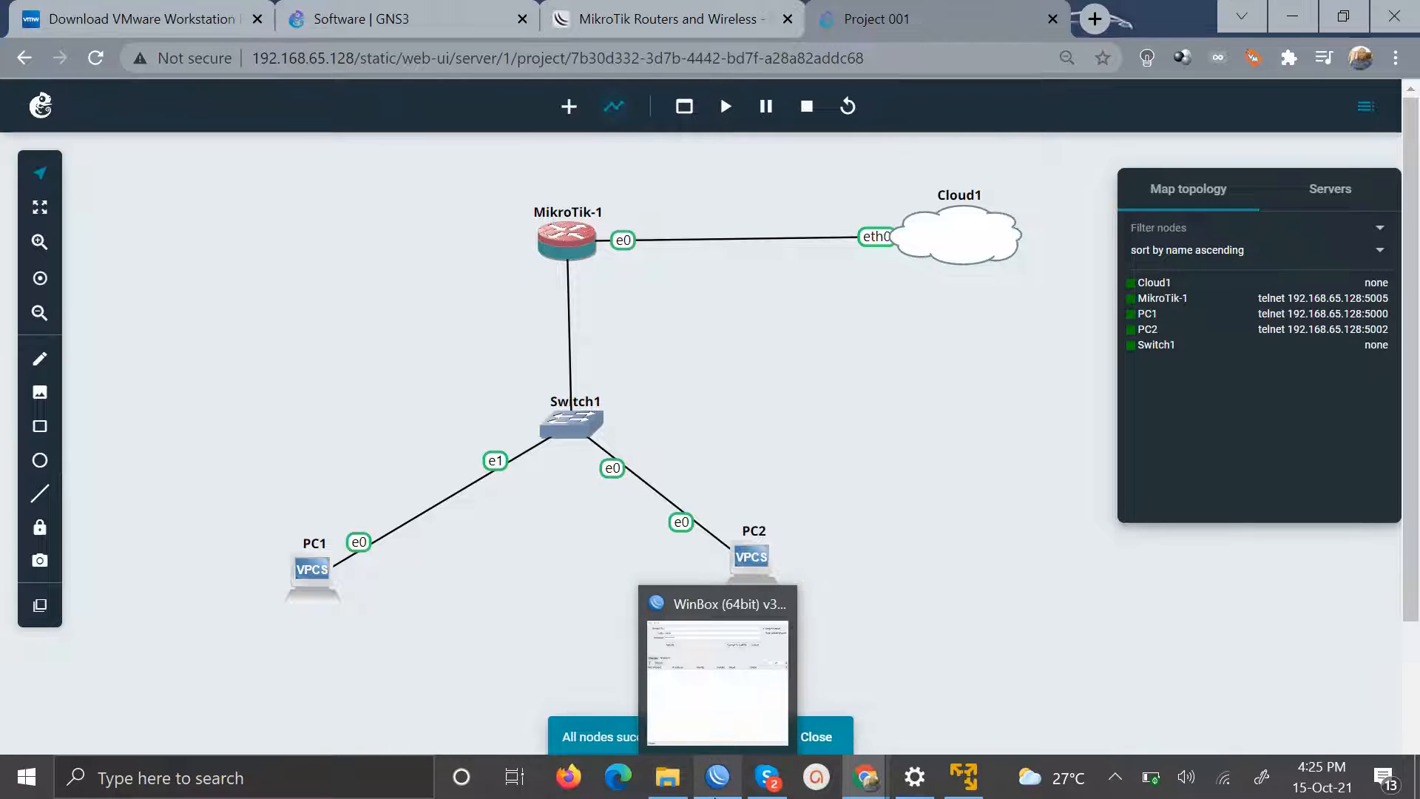
click(716, 790)
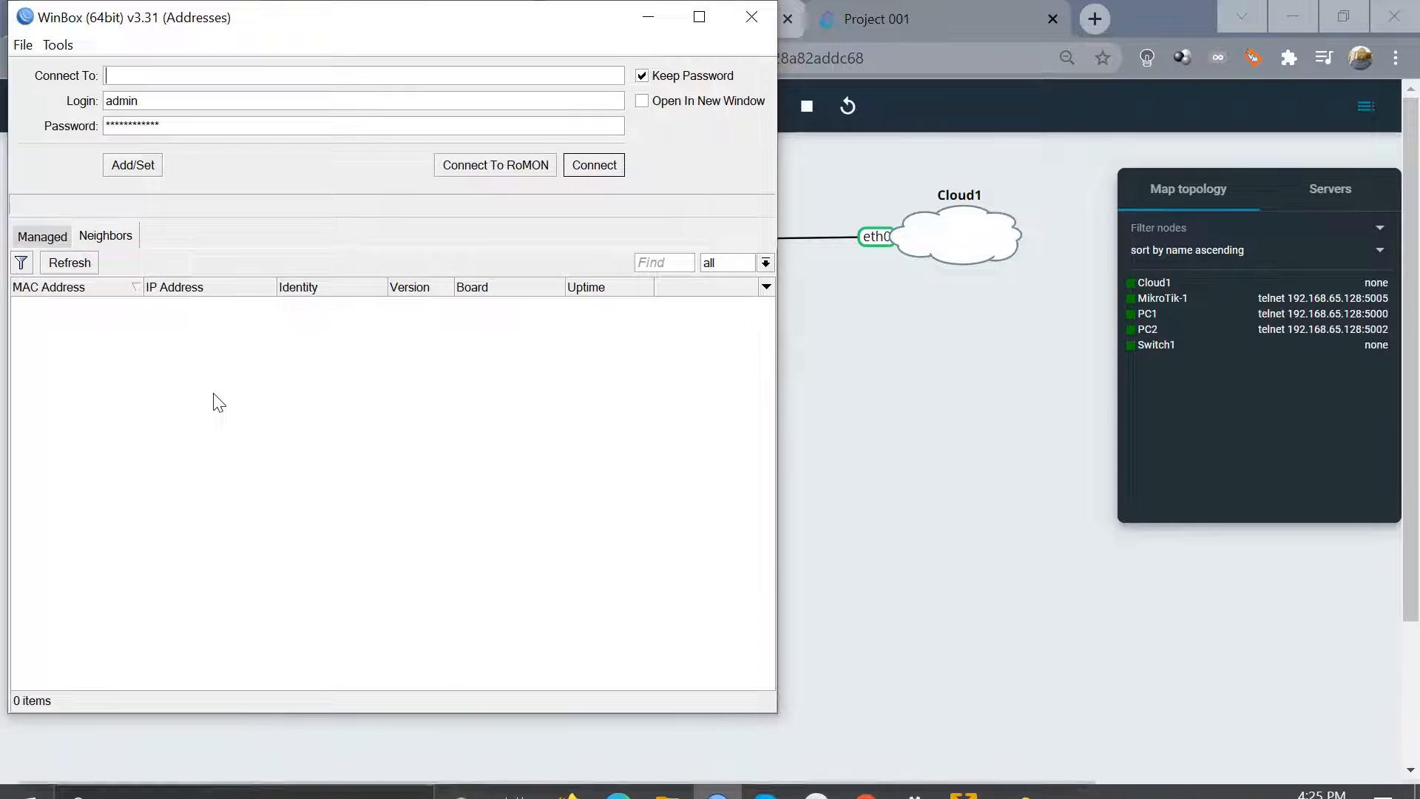
Refresh WinBox neighbours and connect to the MikroTik router at 192.168.65.129
click(82, 265)
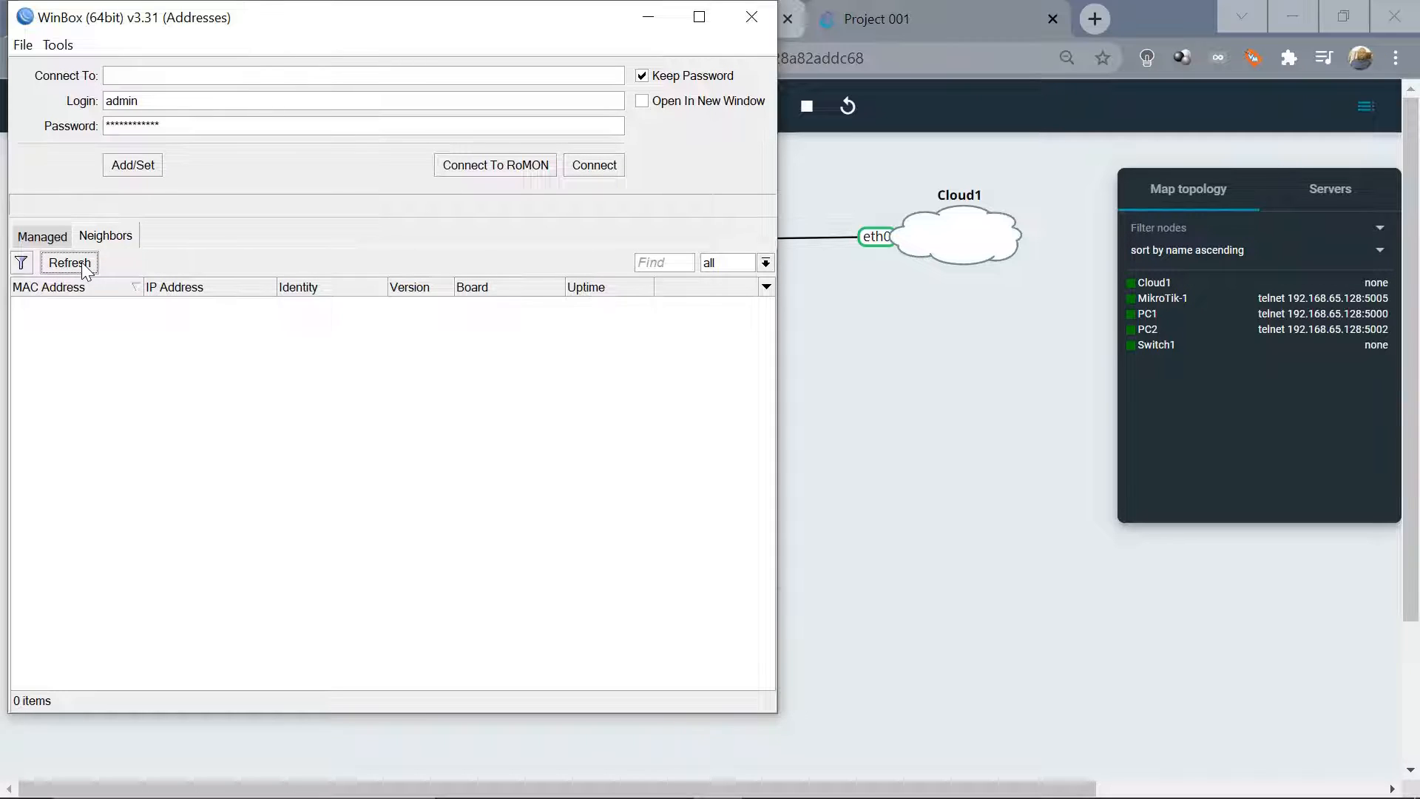
click(69, 265)
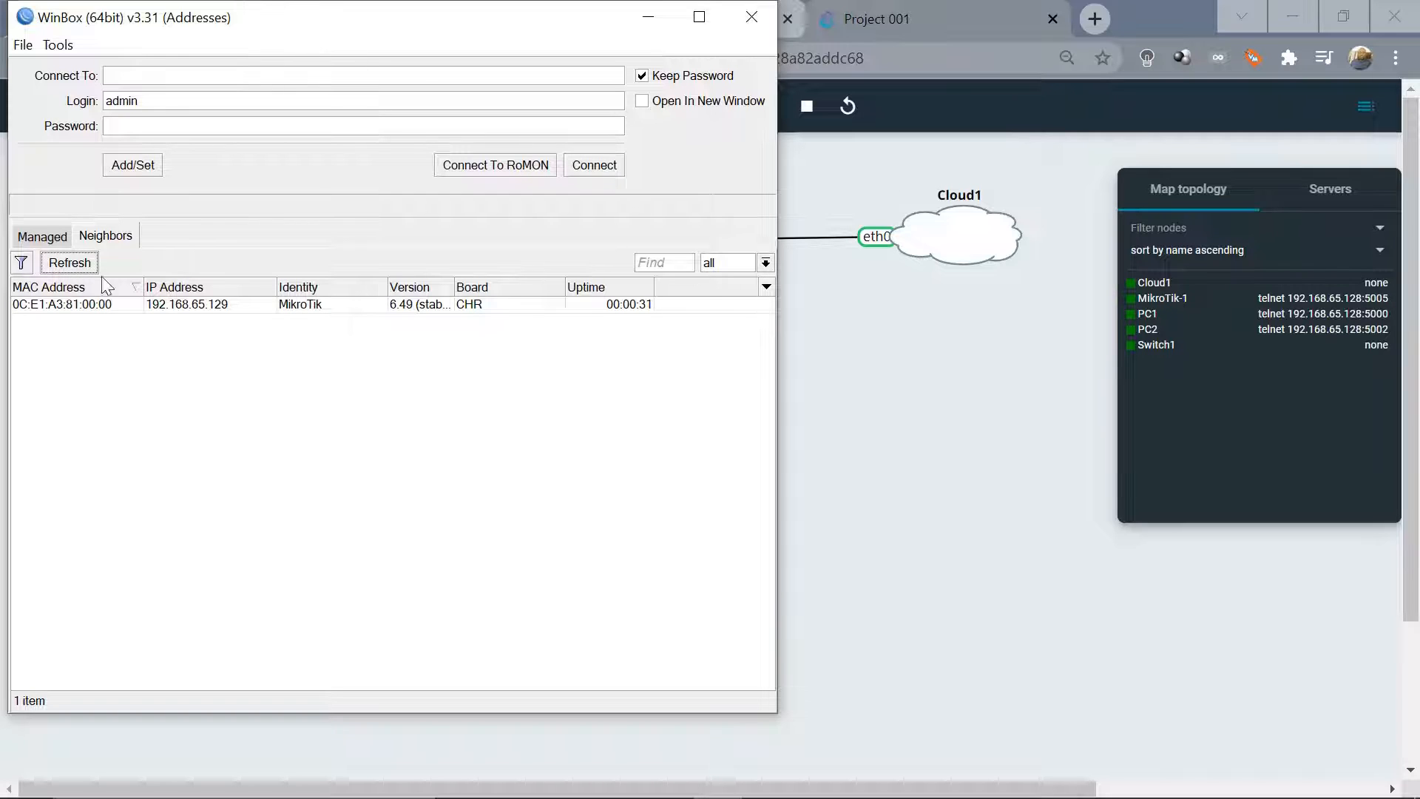
click(65, 304)
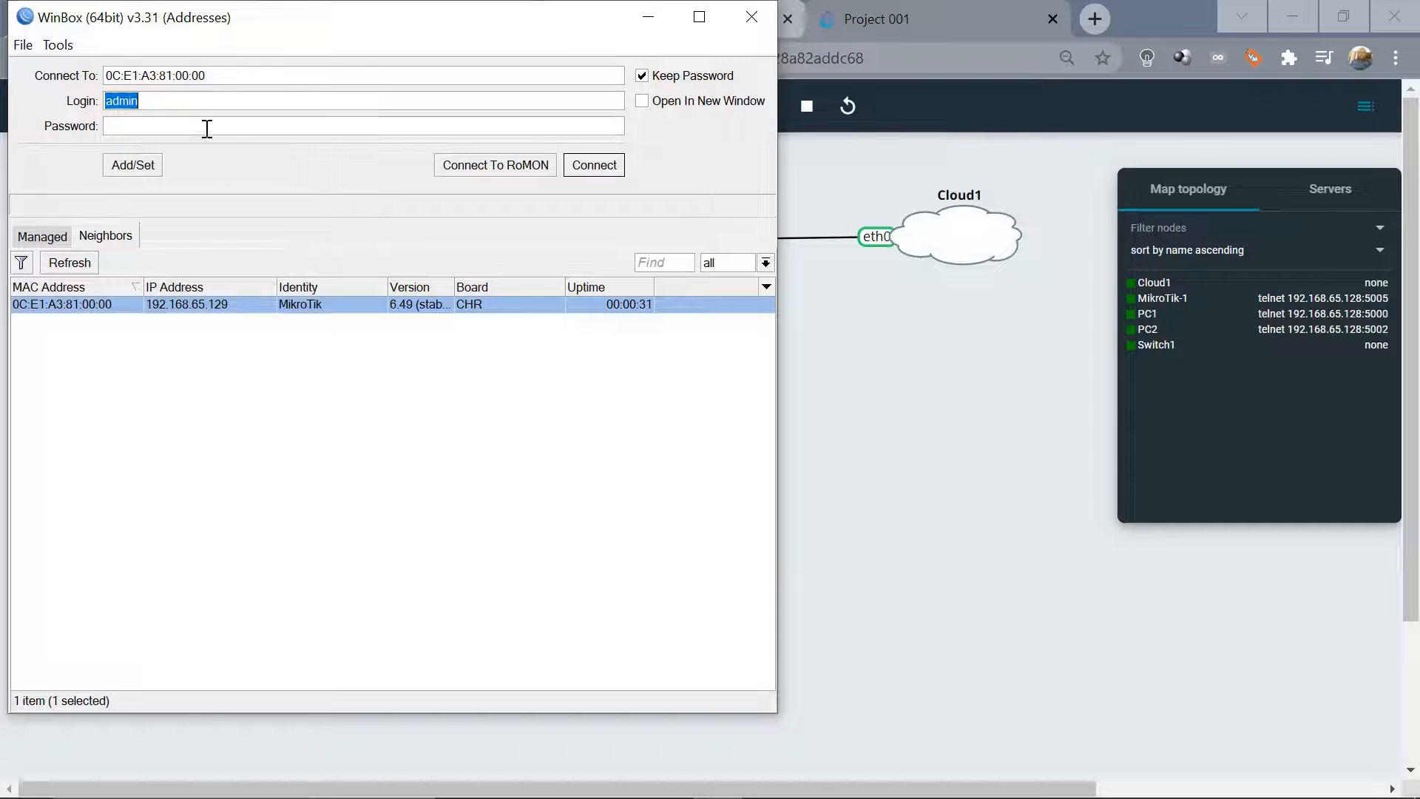
click(604, 172)
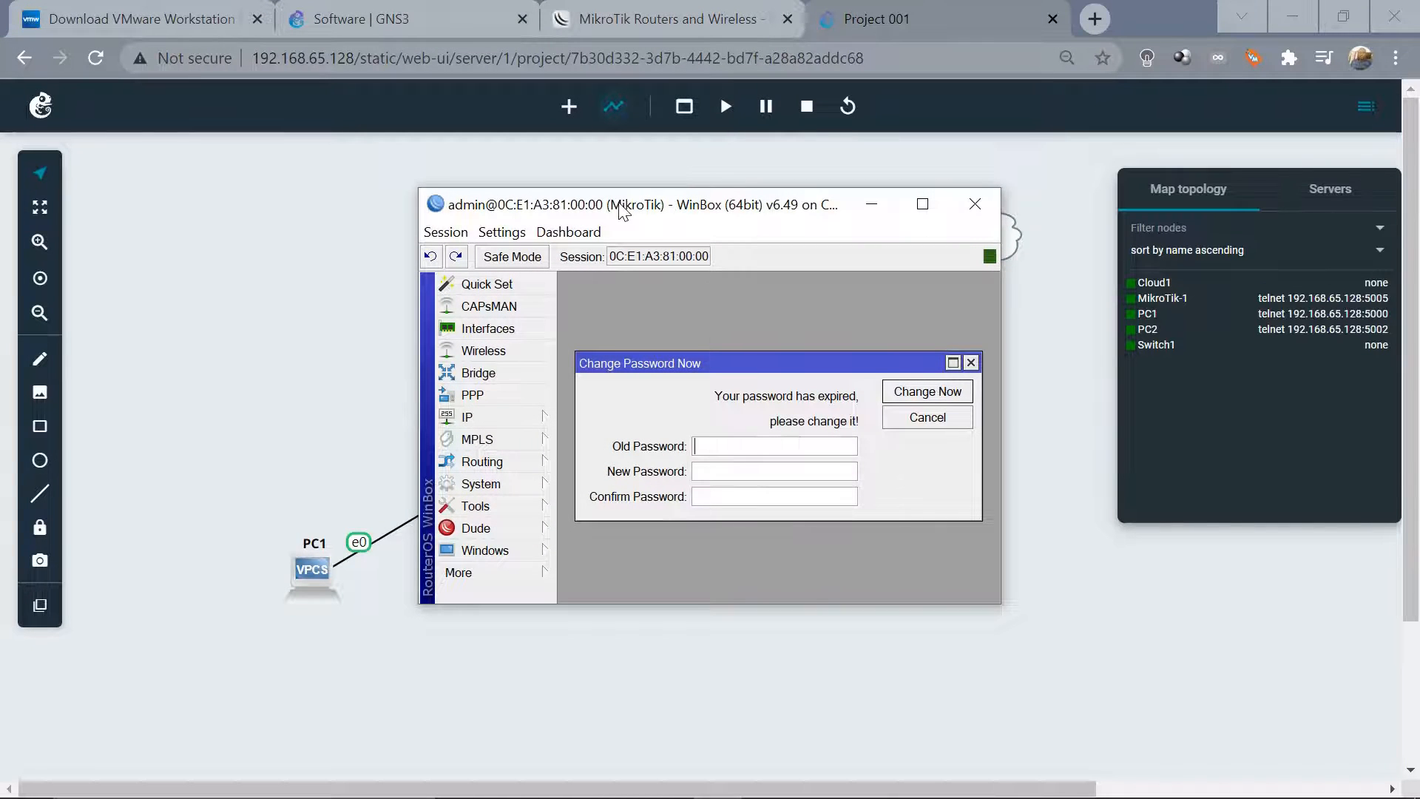
drag(620, 212, 285, 164)
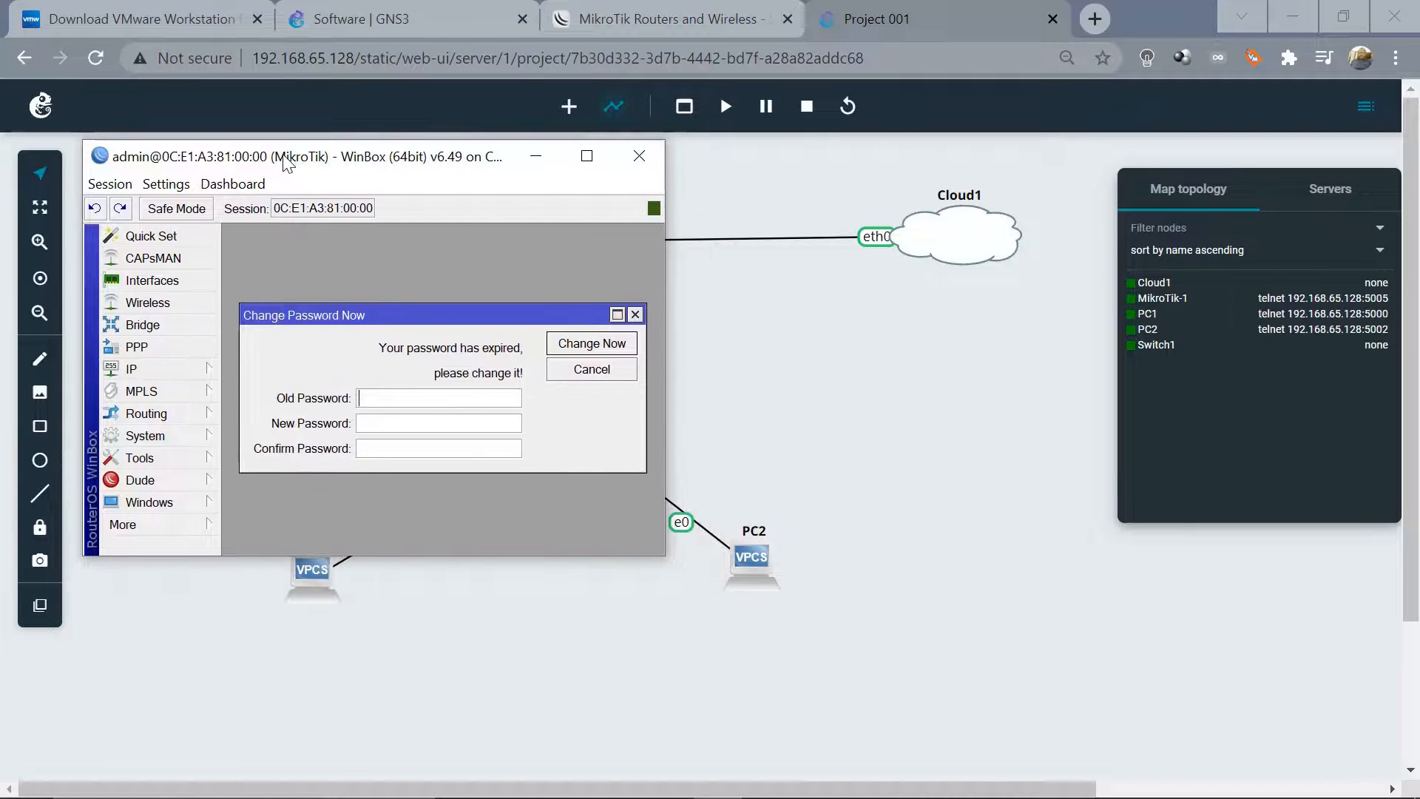
Enter and confirm a new password for the router, then enlarge the session window
click(388, 422)
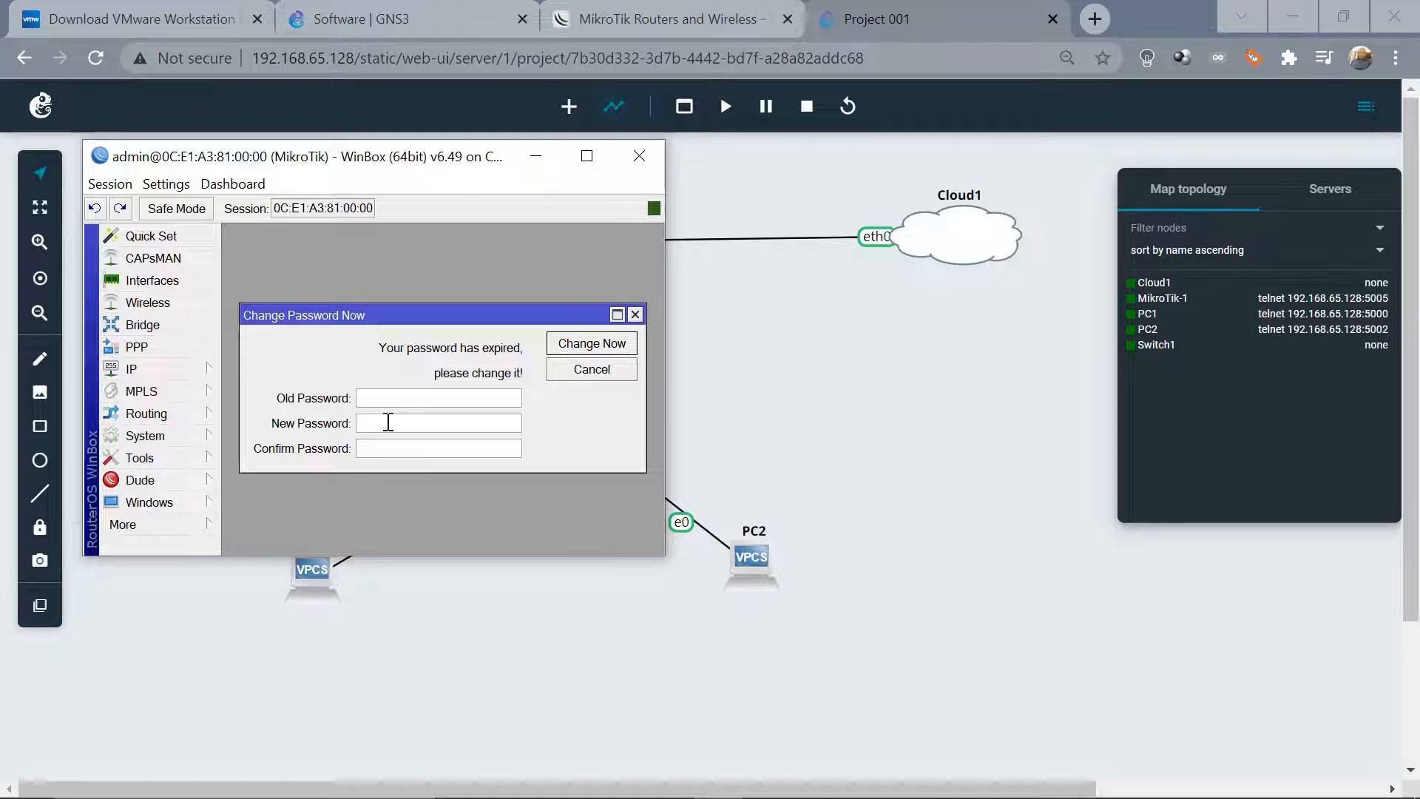
click(416, 449)
text(****)
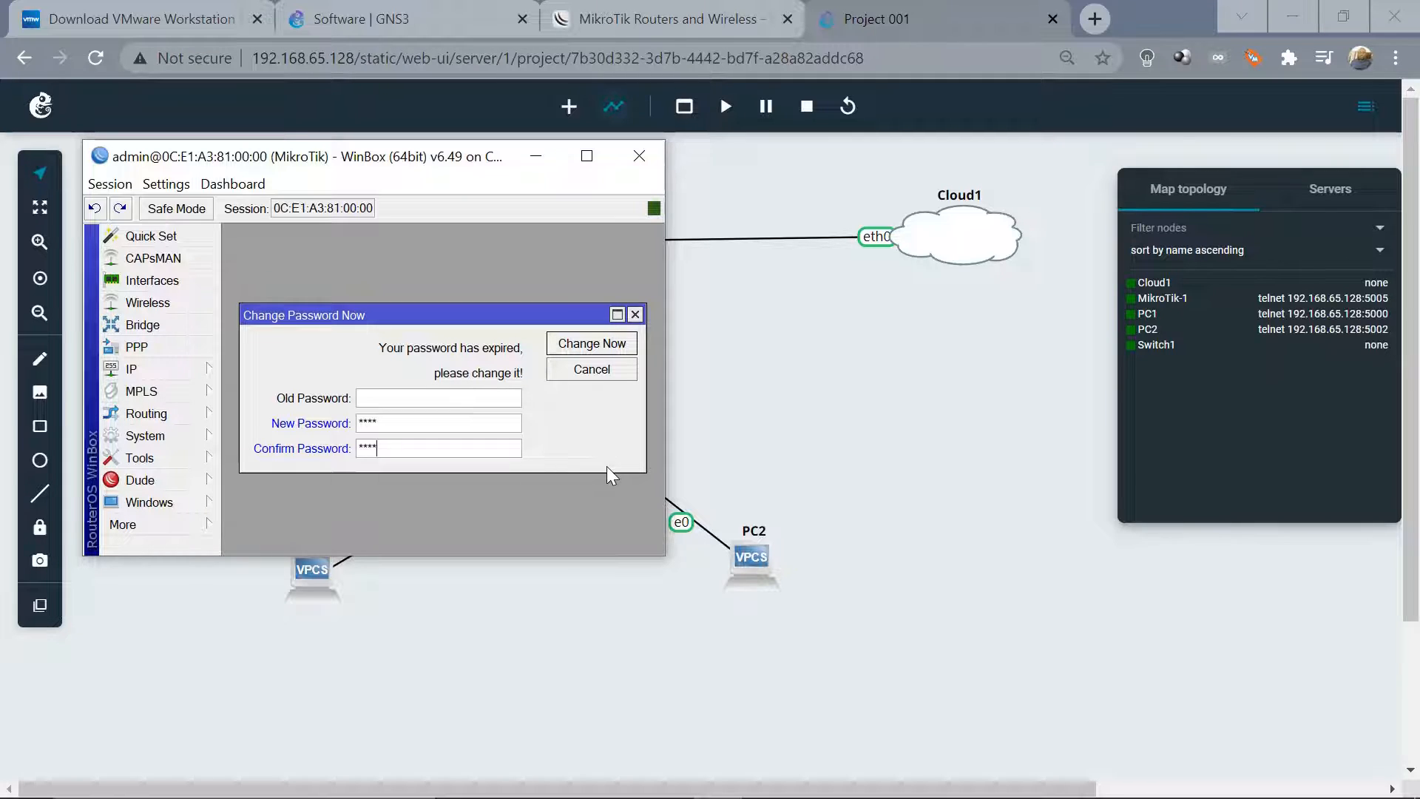
click(591, 344)
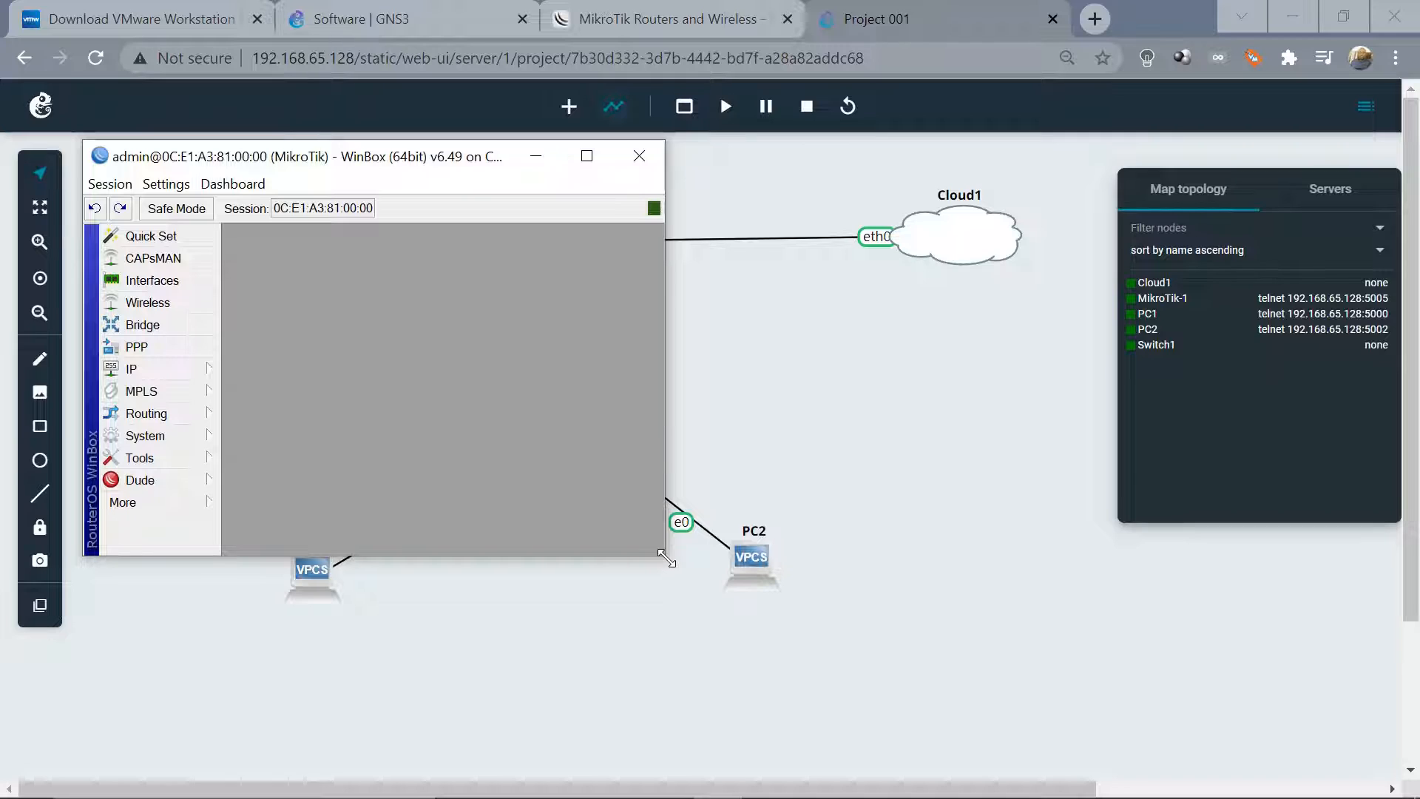
drag(667, 558, 790, 701)
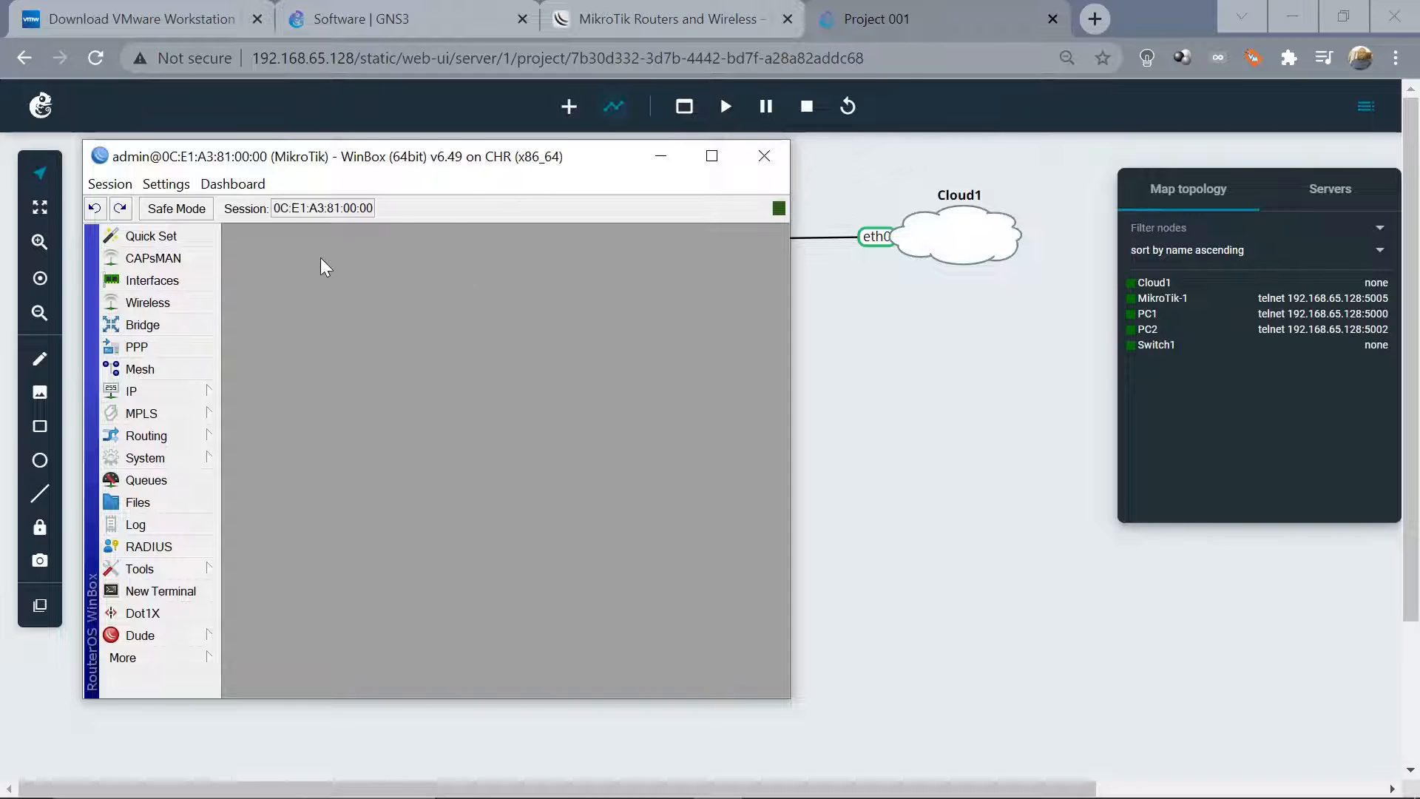
Open MikroTik-1's web console, log in as admin, and answer y to the licence
click(660, 156)
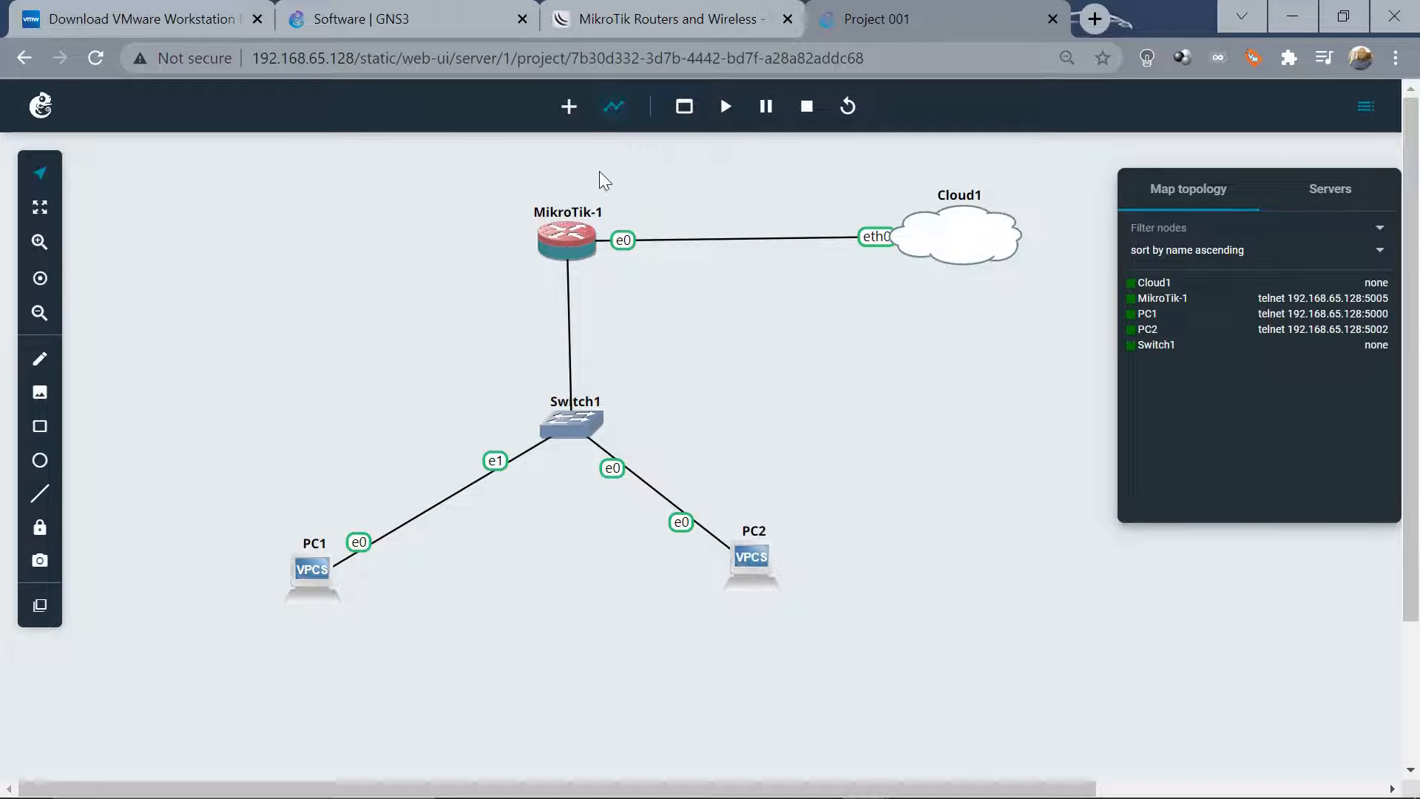
right_click(574, 238)
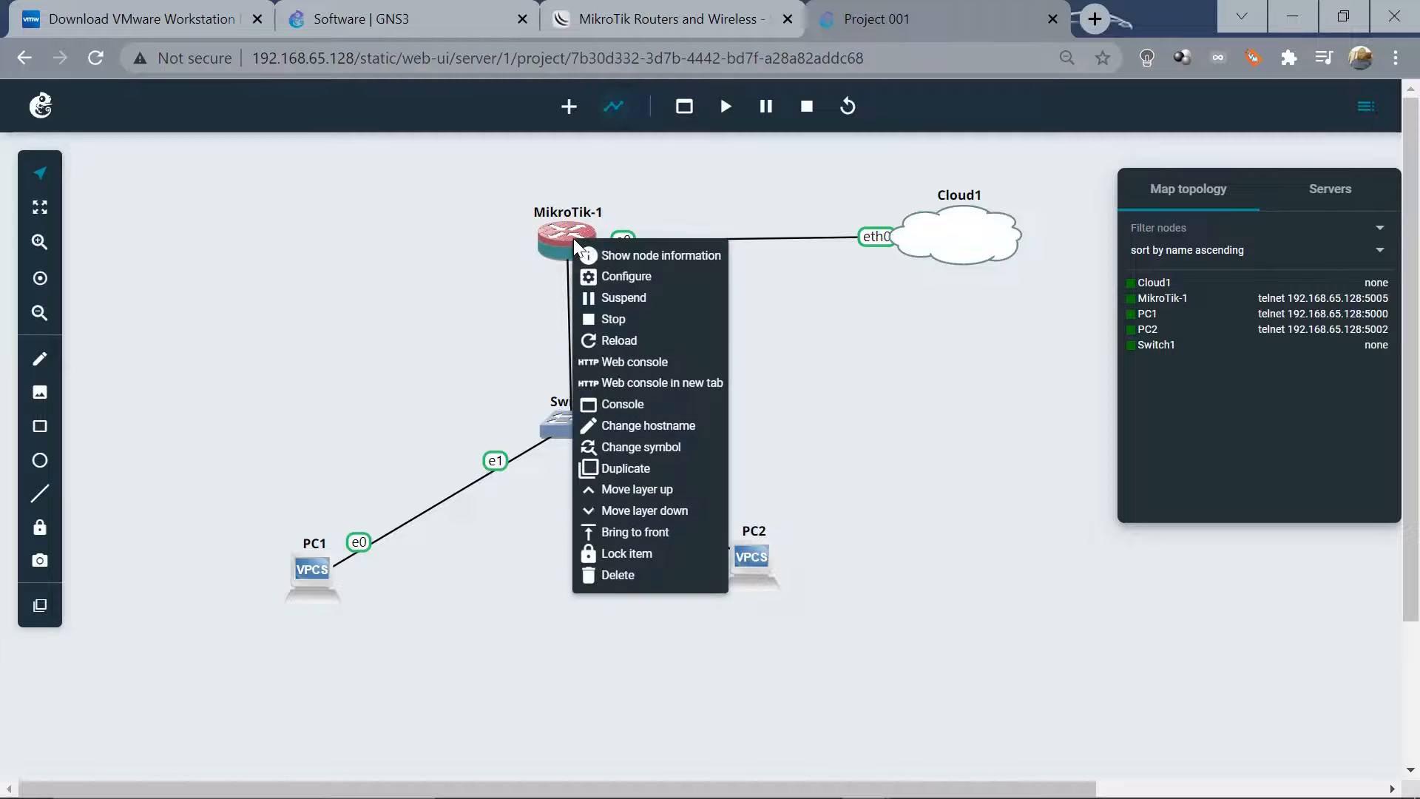
click(650, 364)
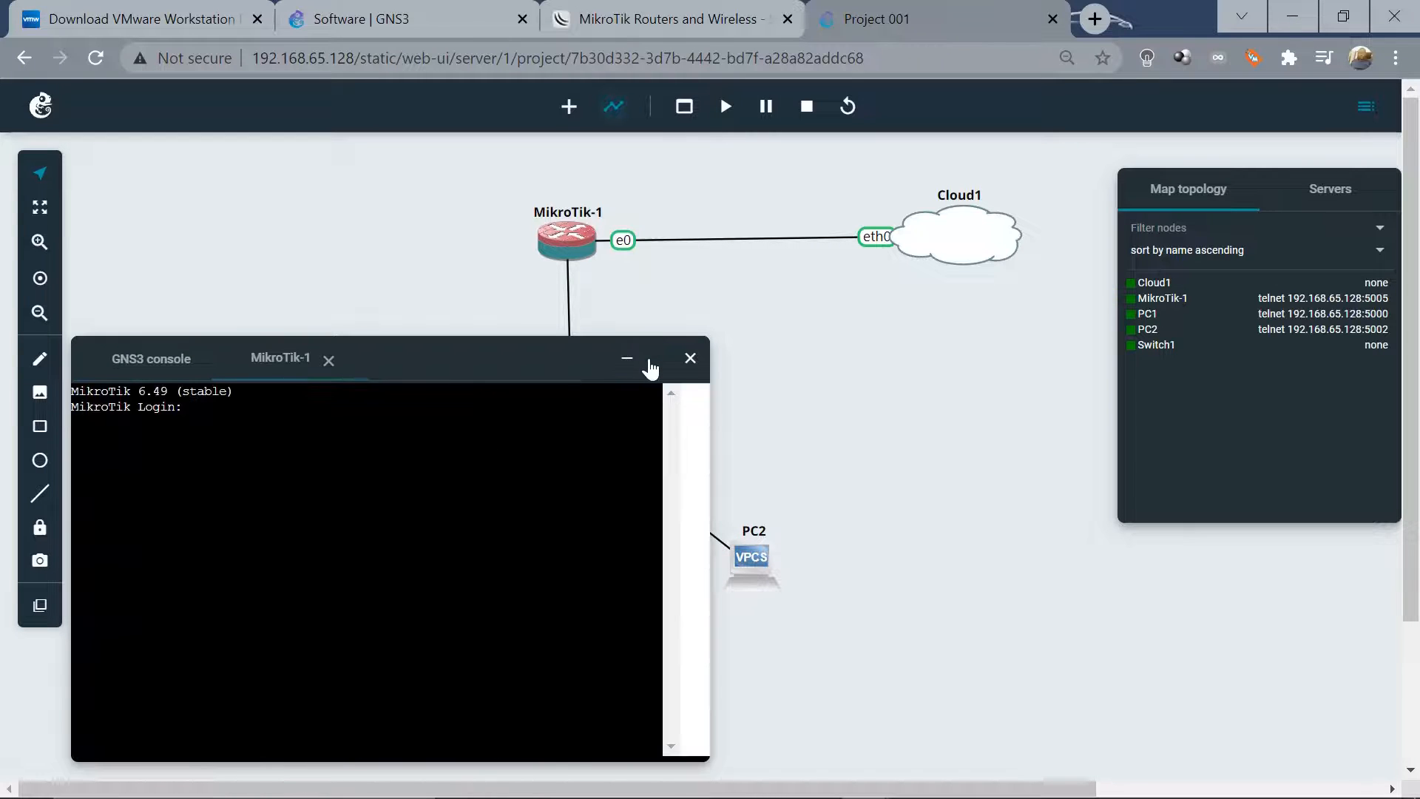
text(admin)
key(Return)
key(Return)
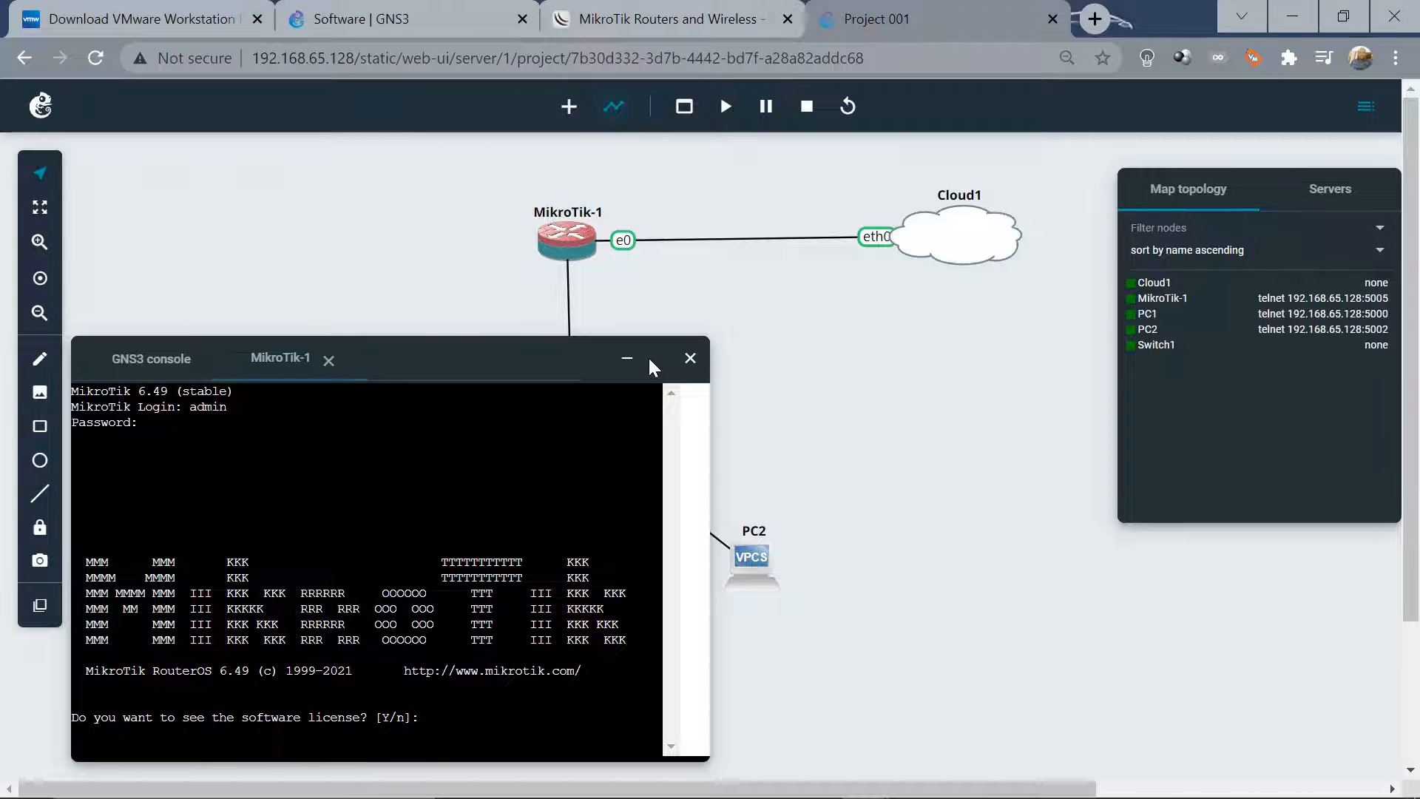
text(y)
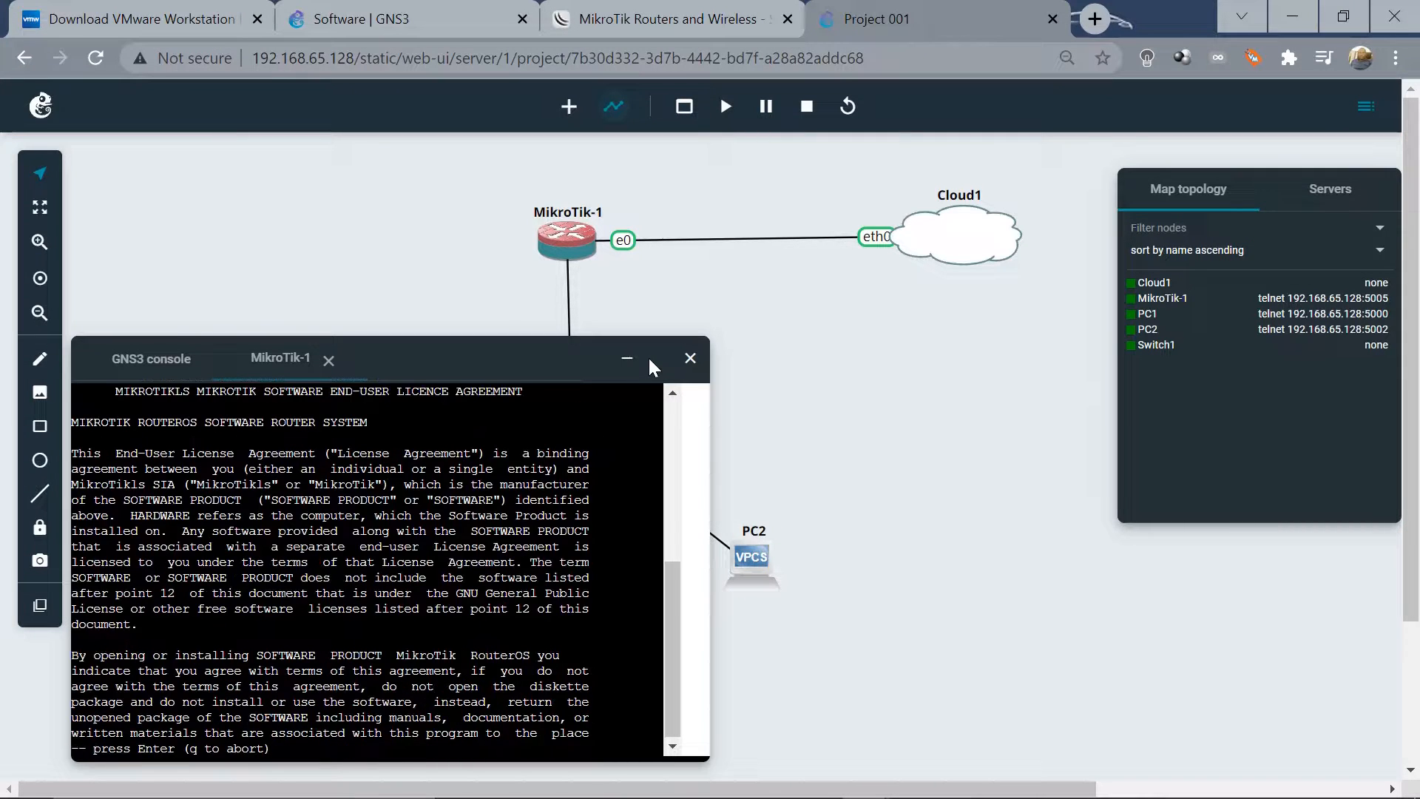
key(Return)
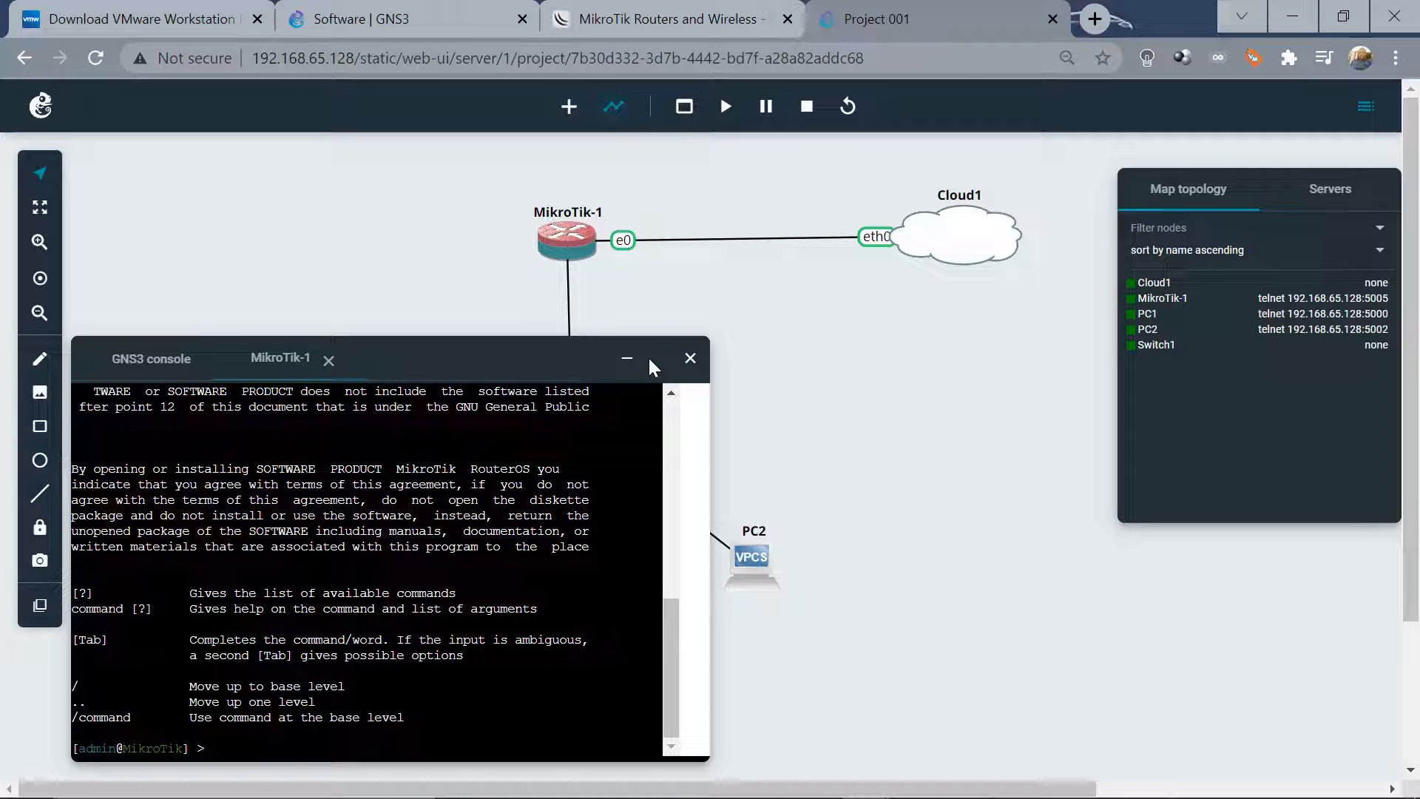
Run 'system identity set name=Core', correcting the earlier 'Core router' name
text(sys)
key(Tab)
text(ide)
key(Tab)
text(set)
text(name=Co)
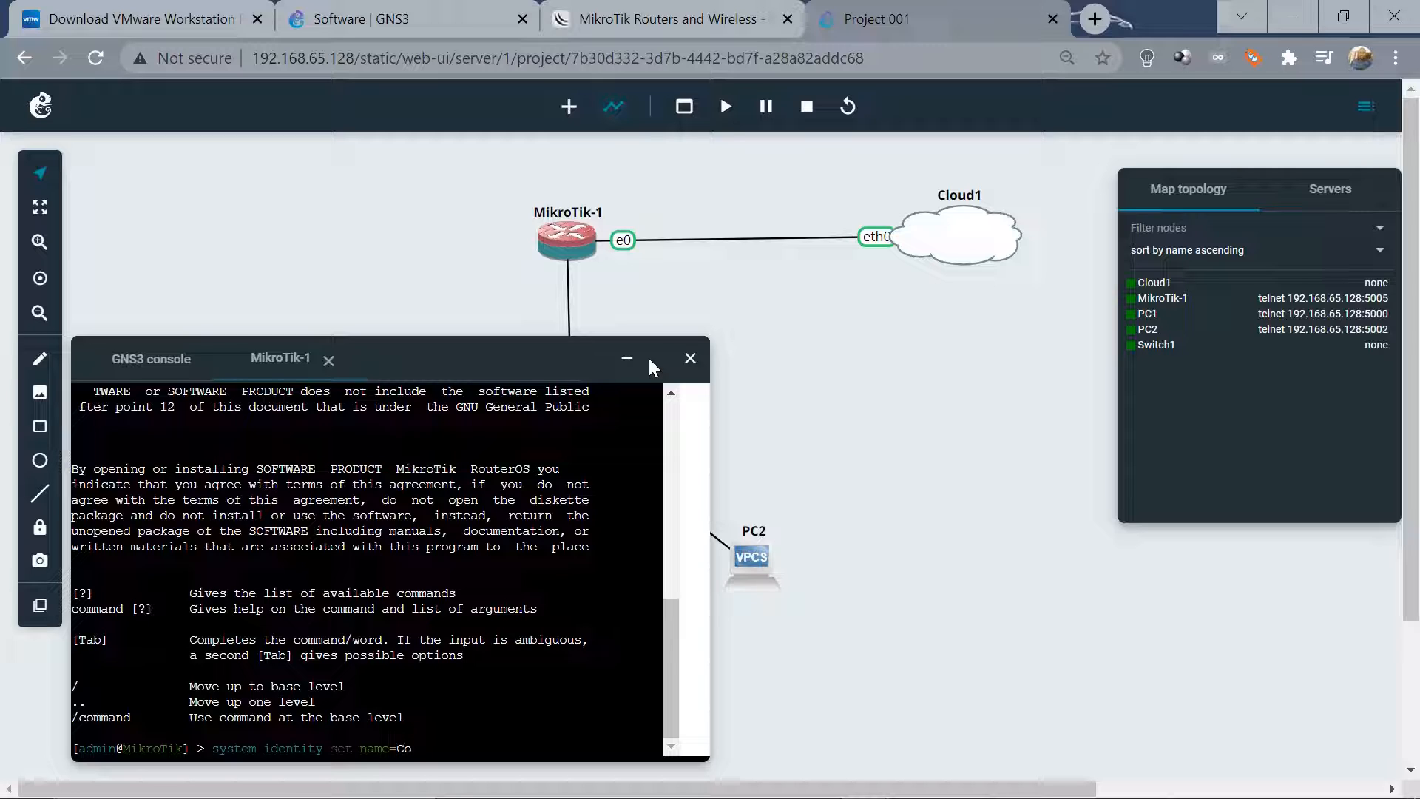
text(re router)
key(Return)
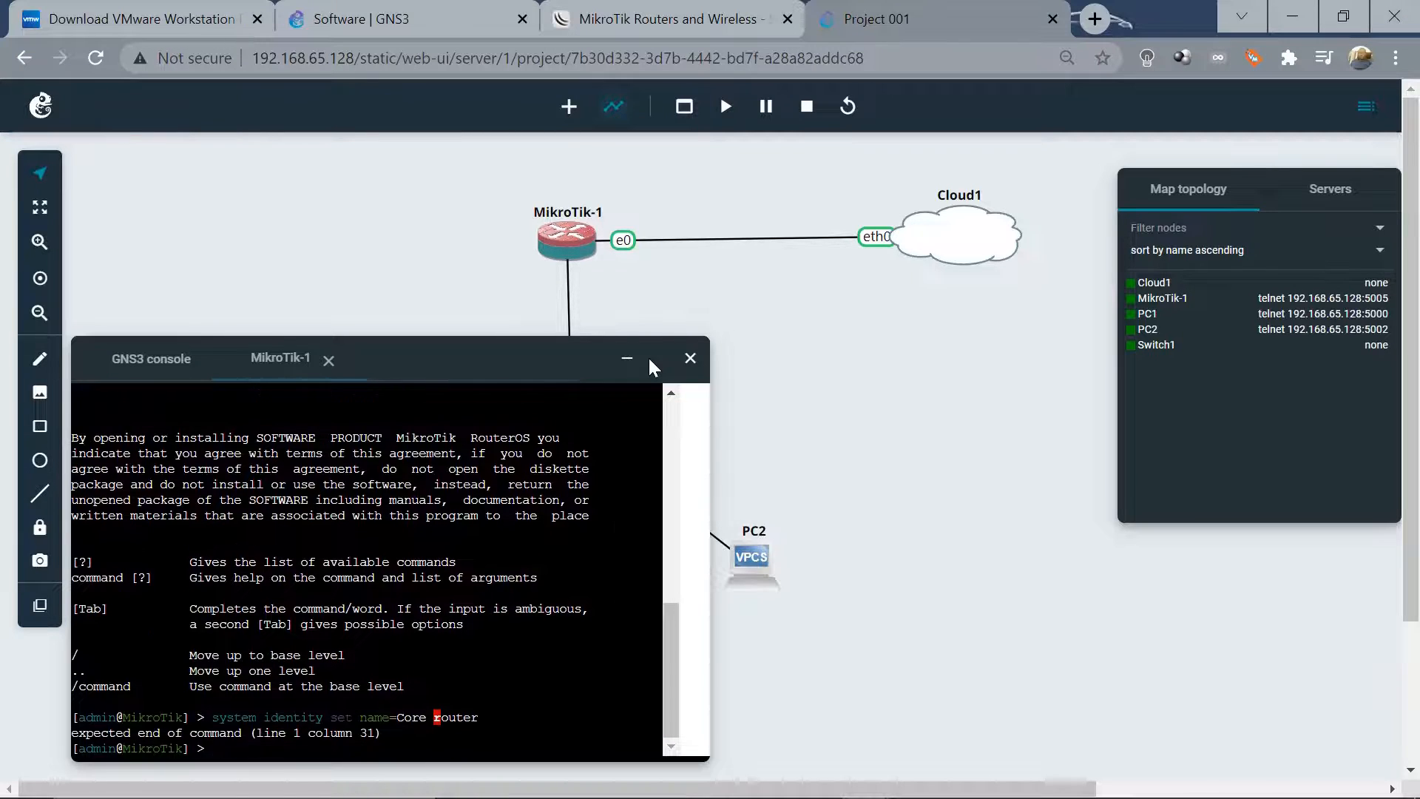
key(Up)
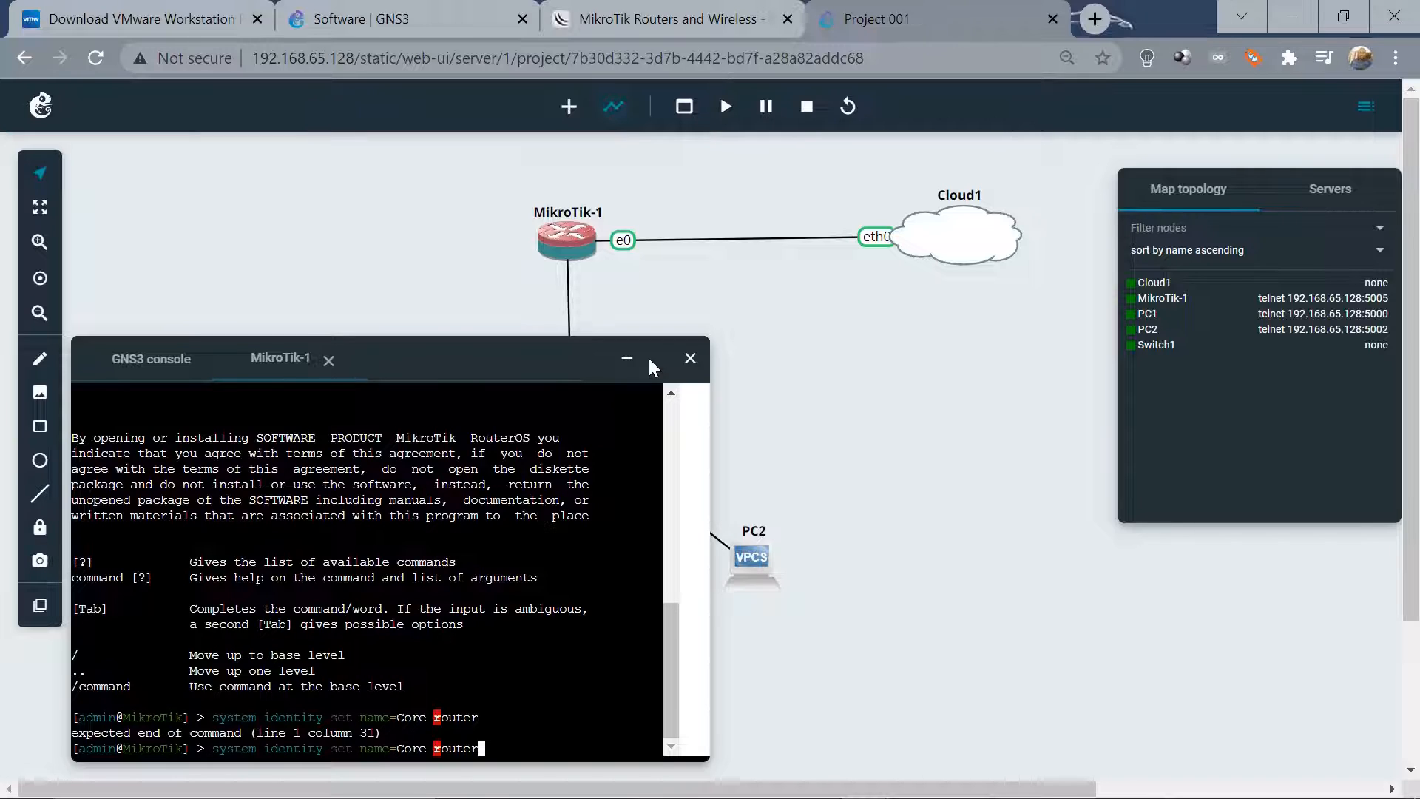
key(End)
key(BackSpace)
key(BackSpace)
key(BackSpace)
key(BackSpace)
key(BackSpace)
key(BackSpace)
key(BackSpace)
key(BackSpace)
text(e)
key(Return)
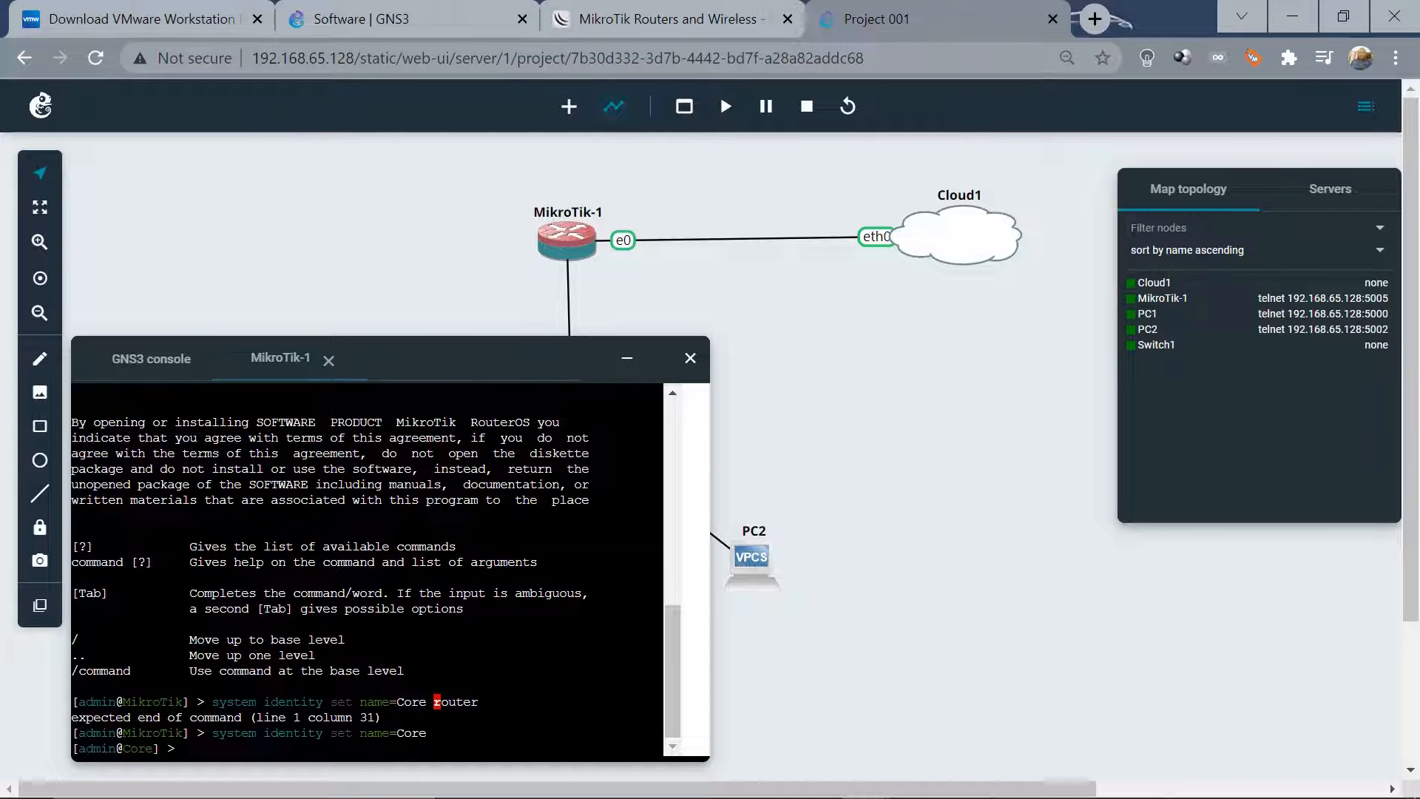
Bring the WinBox session forward, reposition it slightly, then minimize it back to the GNS3 map
mouse_move(728, 790)
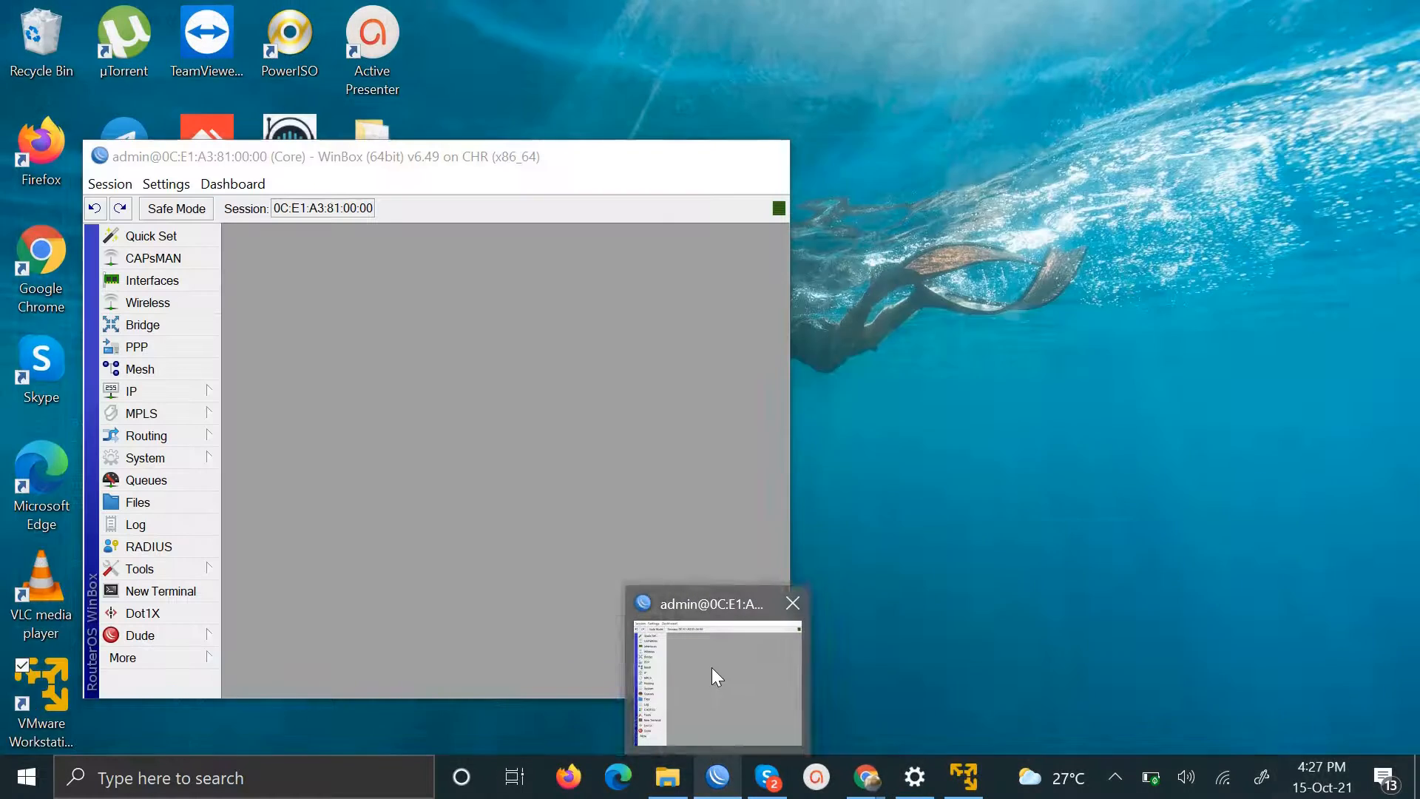
click(712, 668)
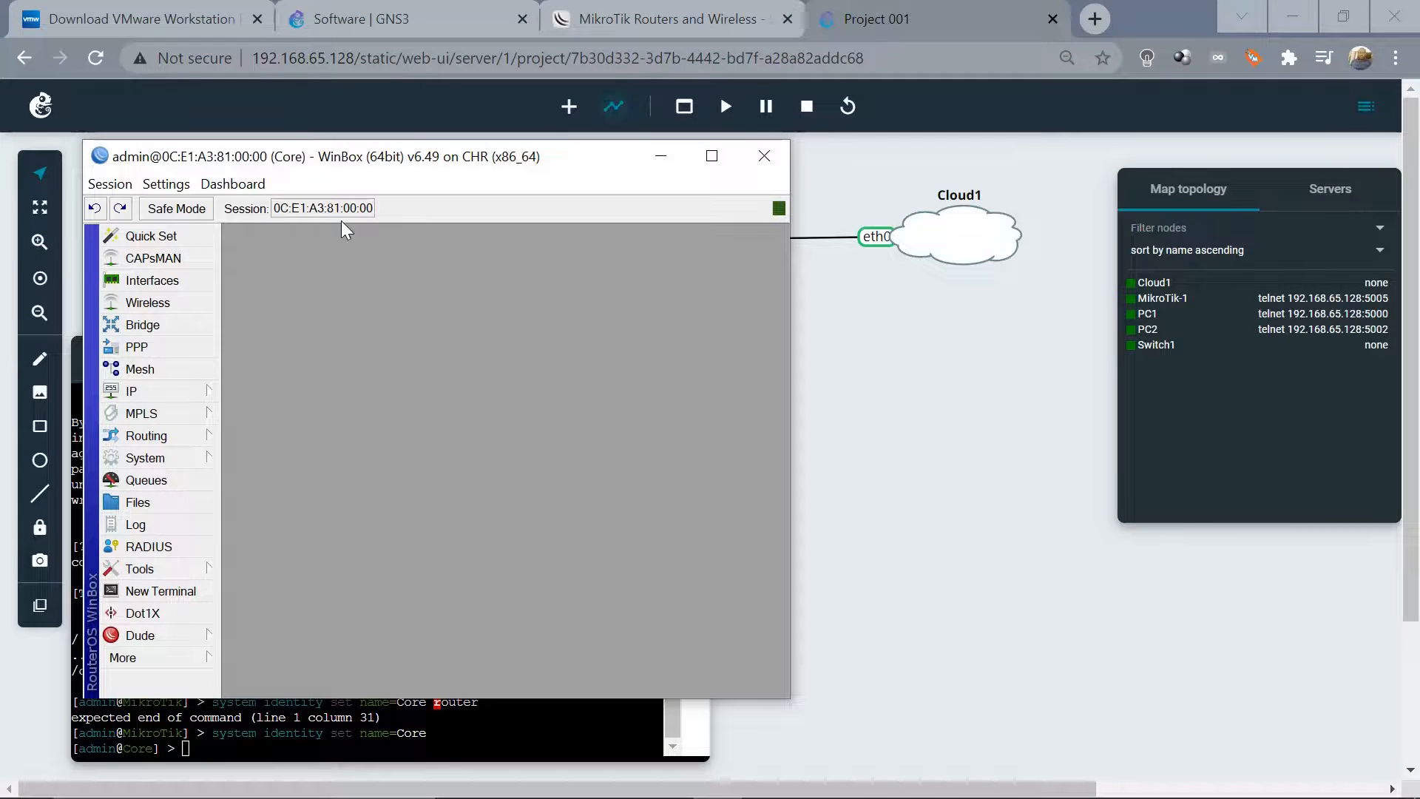
drag(306, 167, 301, 167)
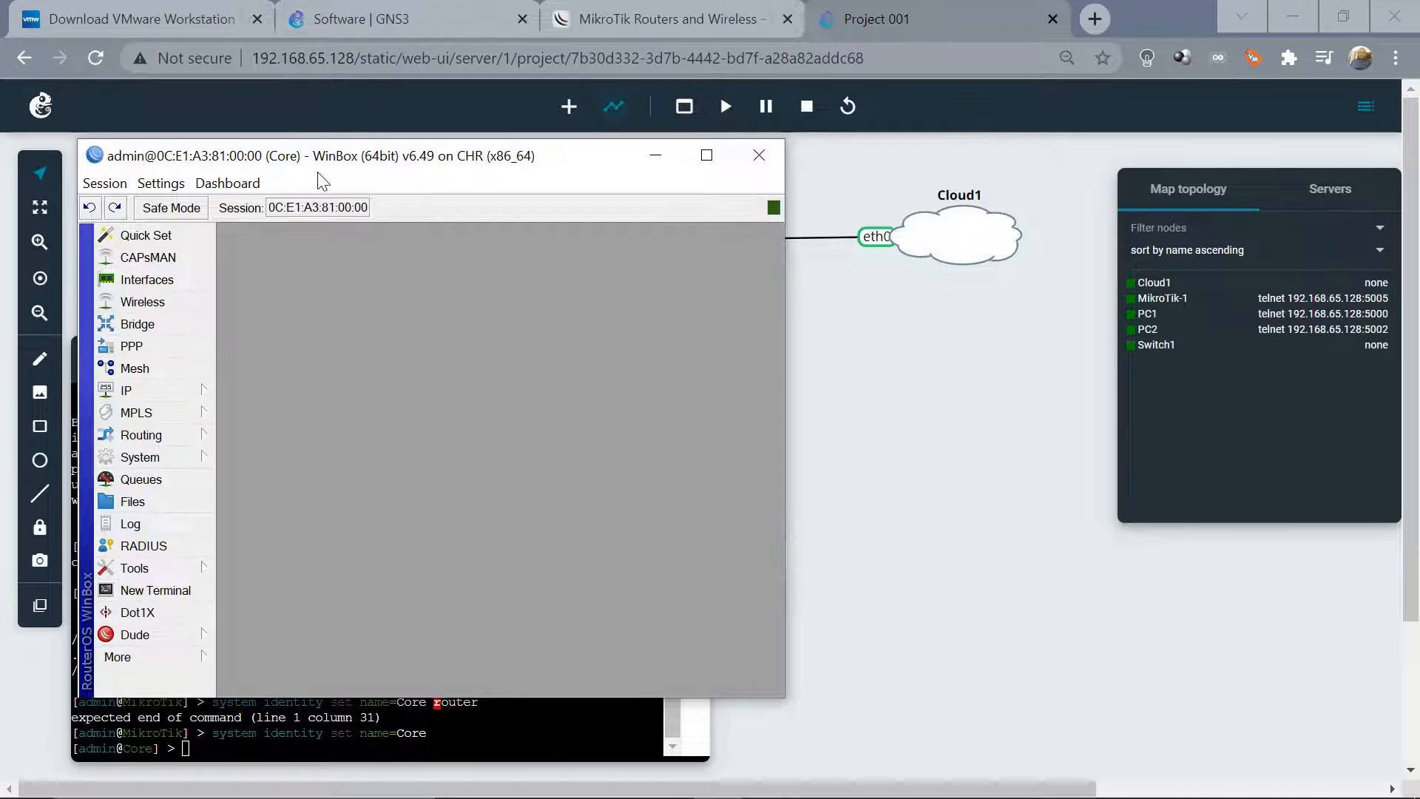
click(656, 159)
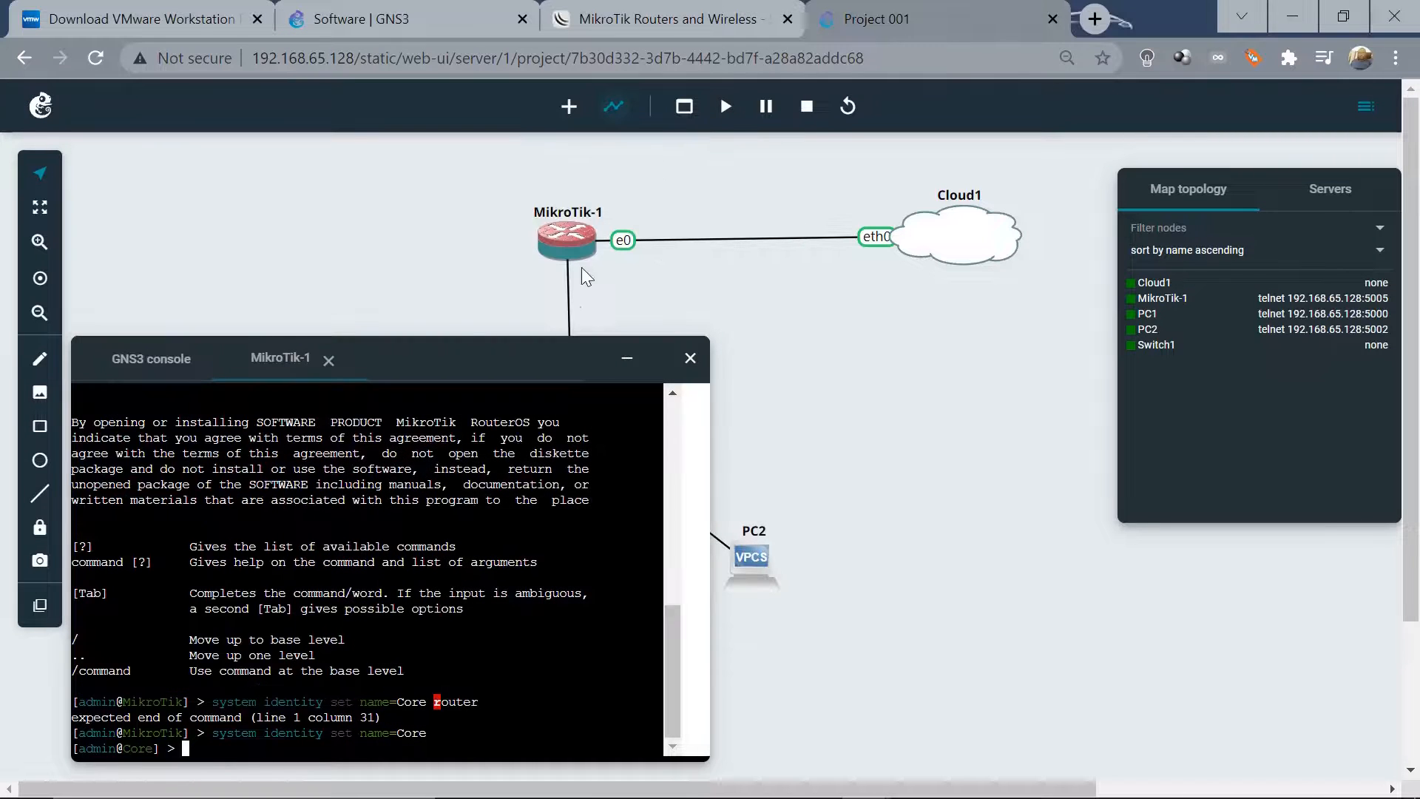
Collapse the console and place a new MikroTik router, MikroTik-2, to the right of the switch
click(629, 362)
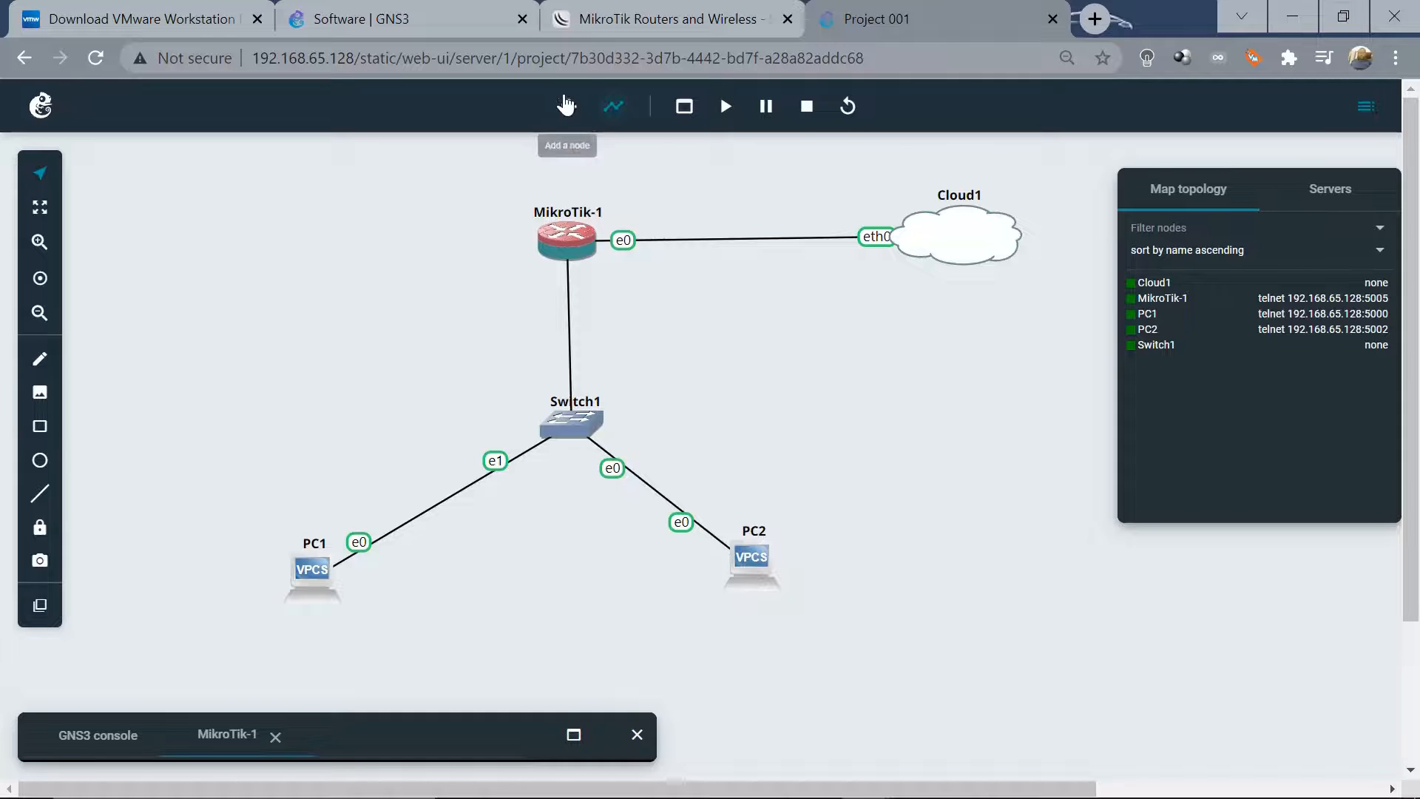
click(568, 108)
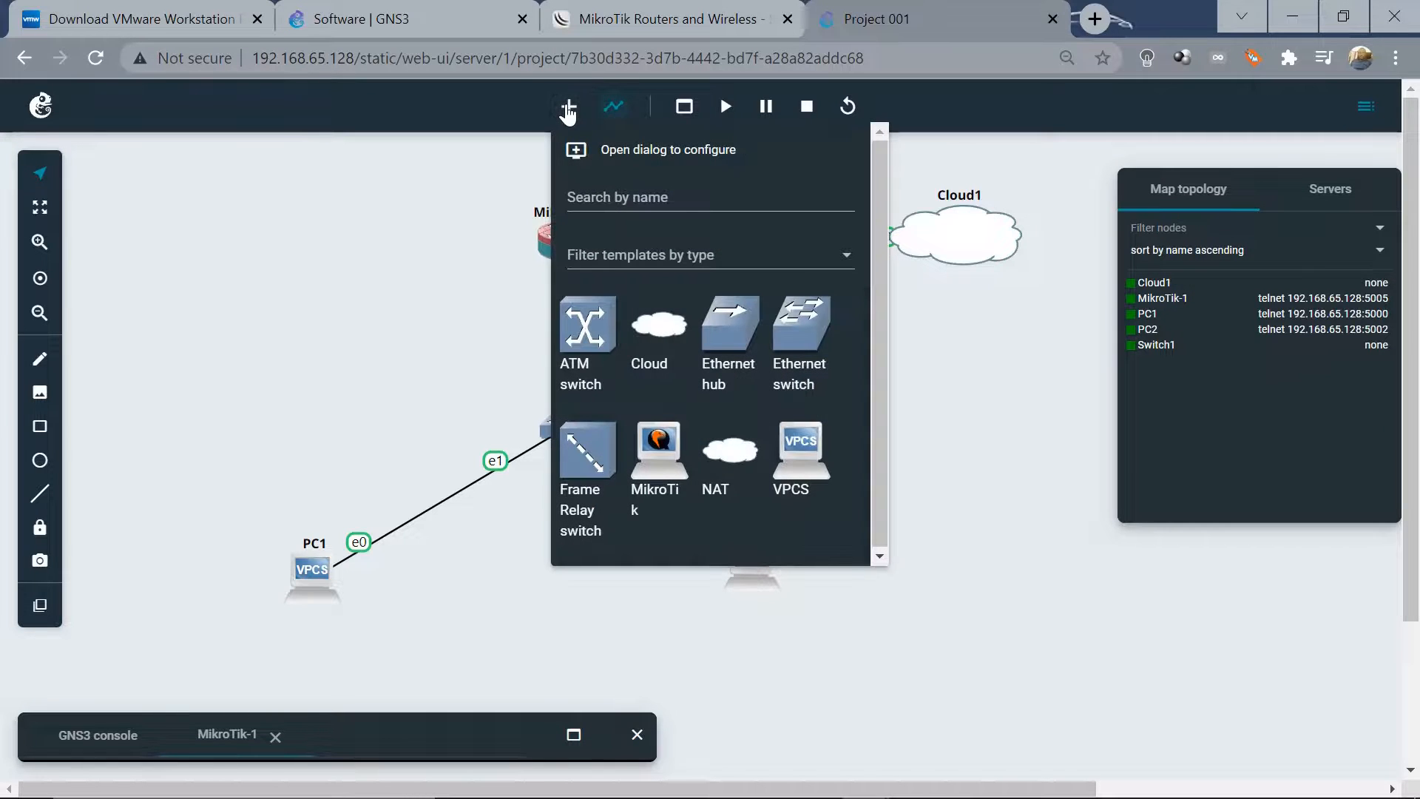
drag(658, 441, 936, 402)
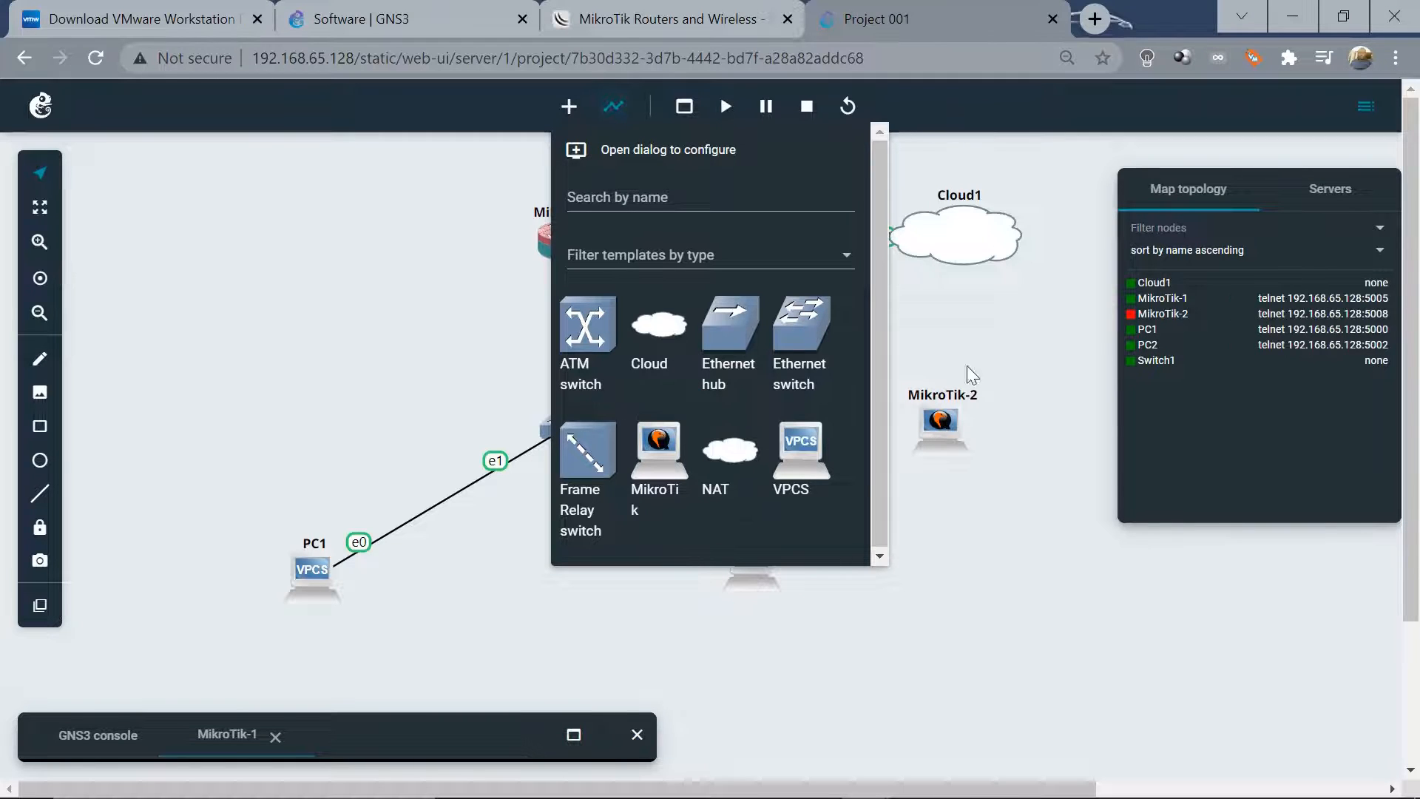
click(425, 306)
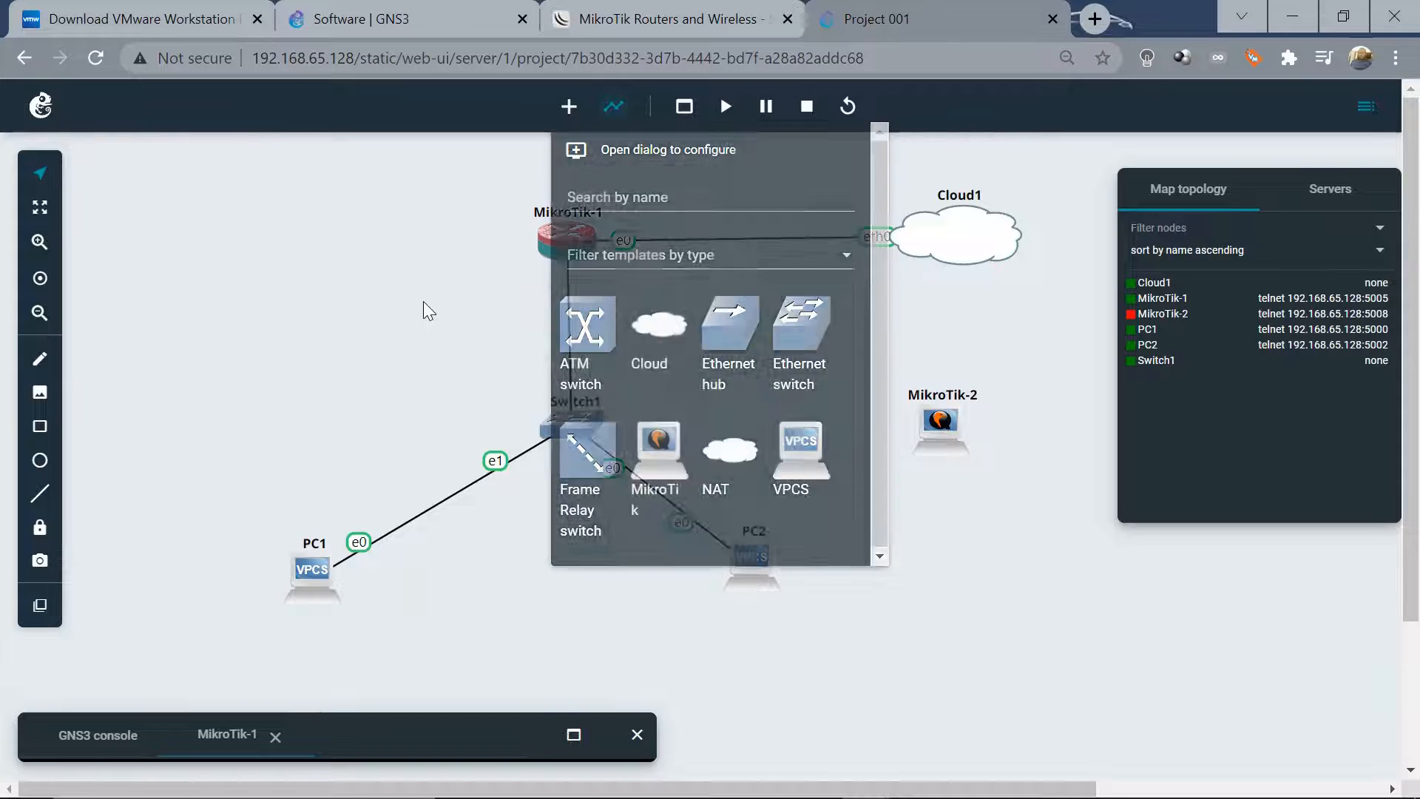
right_click(934, 426)
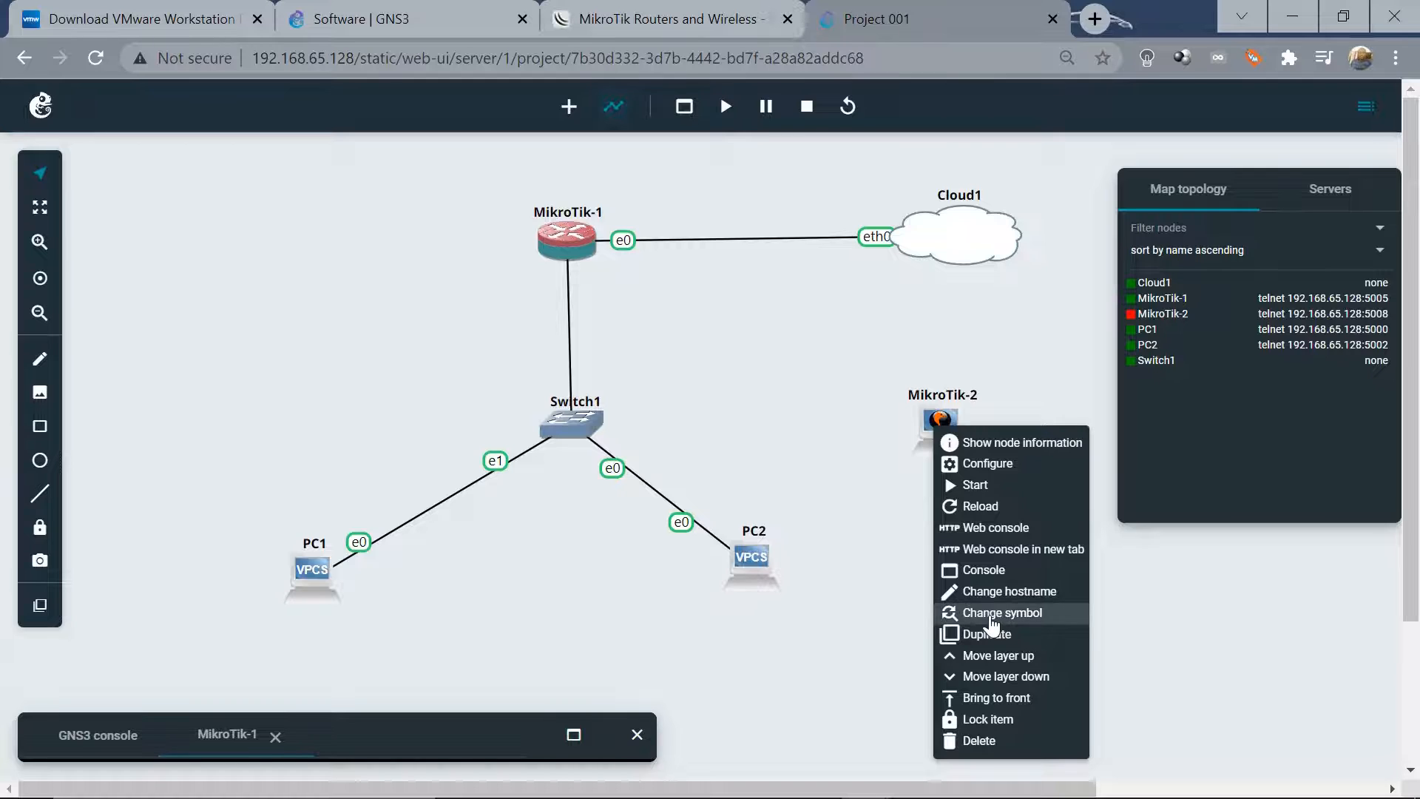
Search symbols for 'rou' and apply the red router icon to MikroTik-2
click(1002, 612)
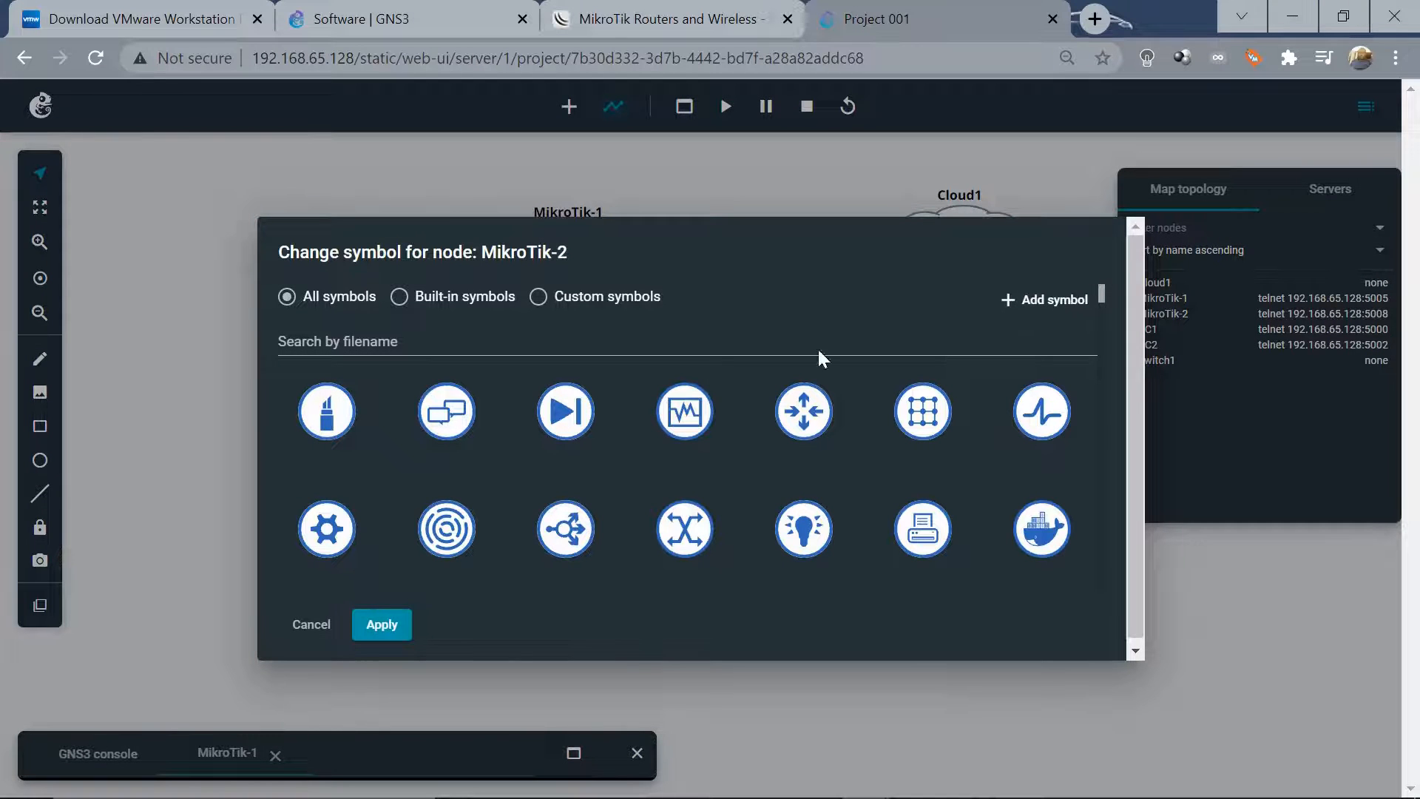
click(454, 344)
text(router)
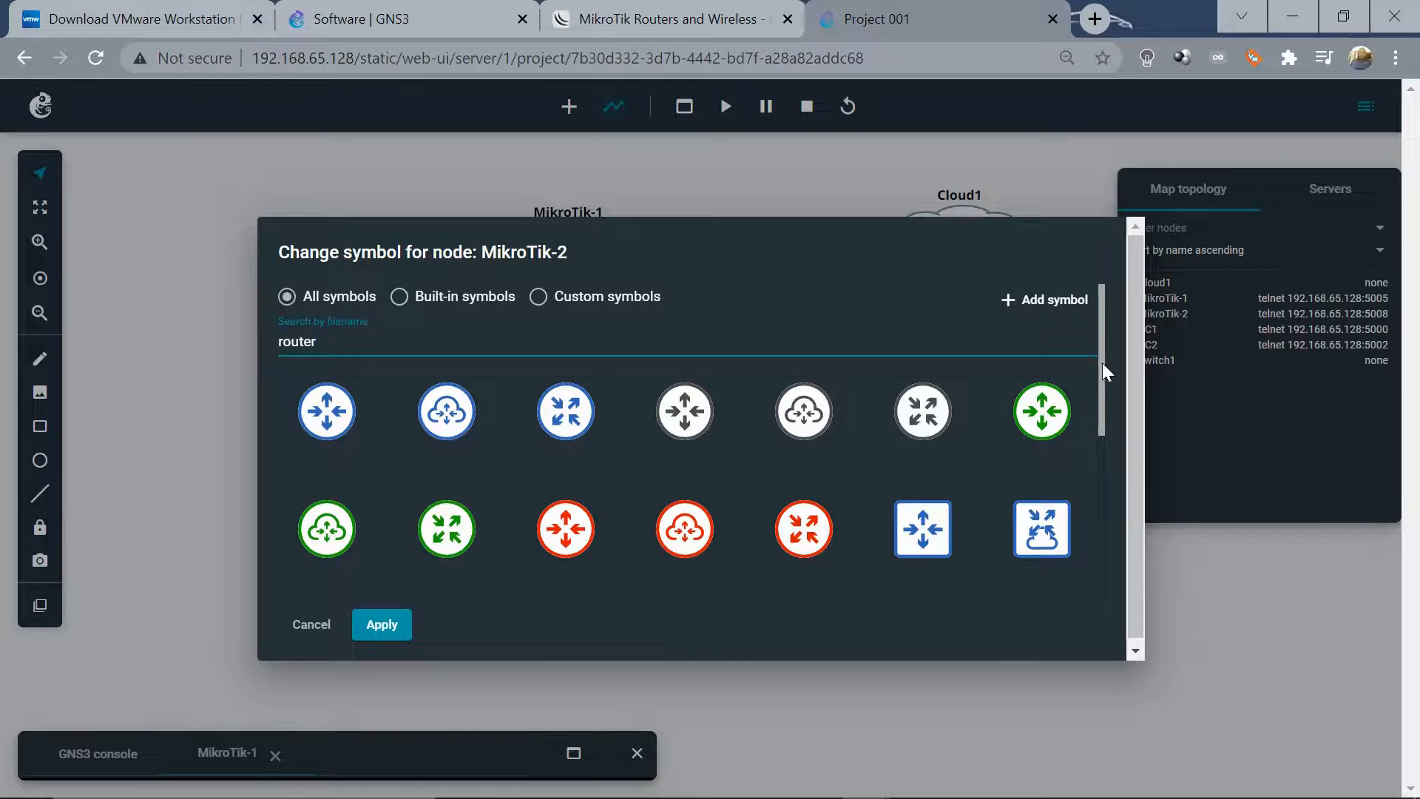
drag(1102, 362, 1112, 503)
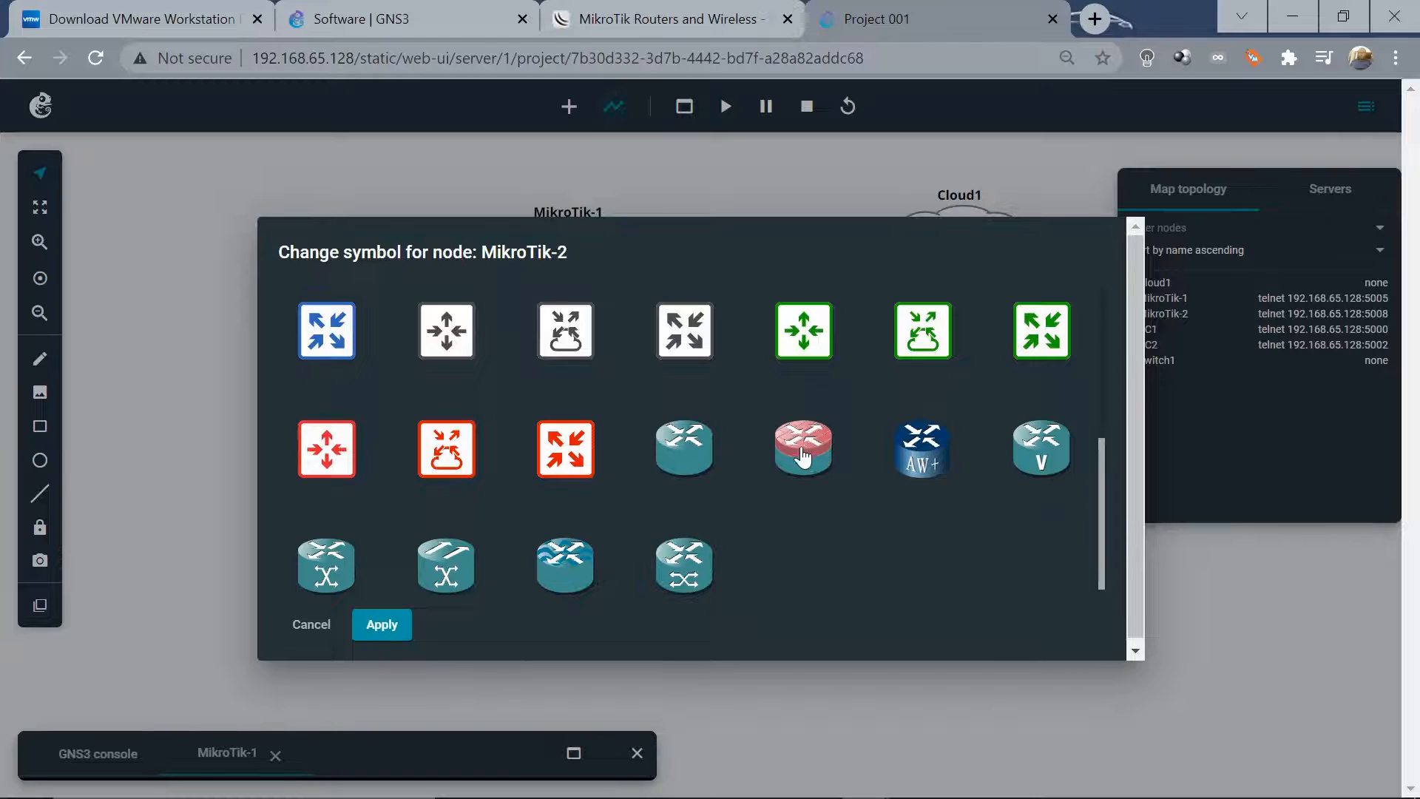
click(802, 459)
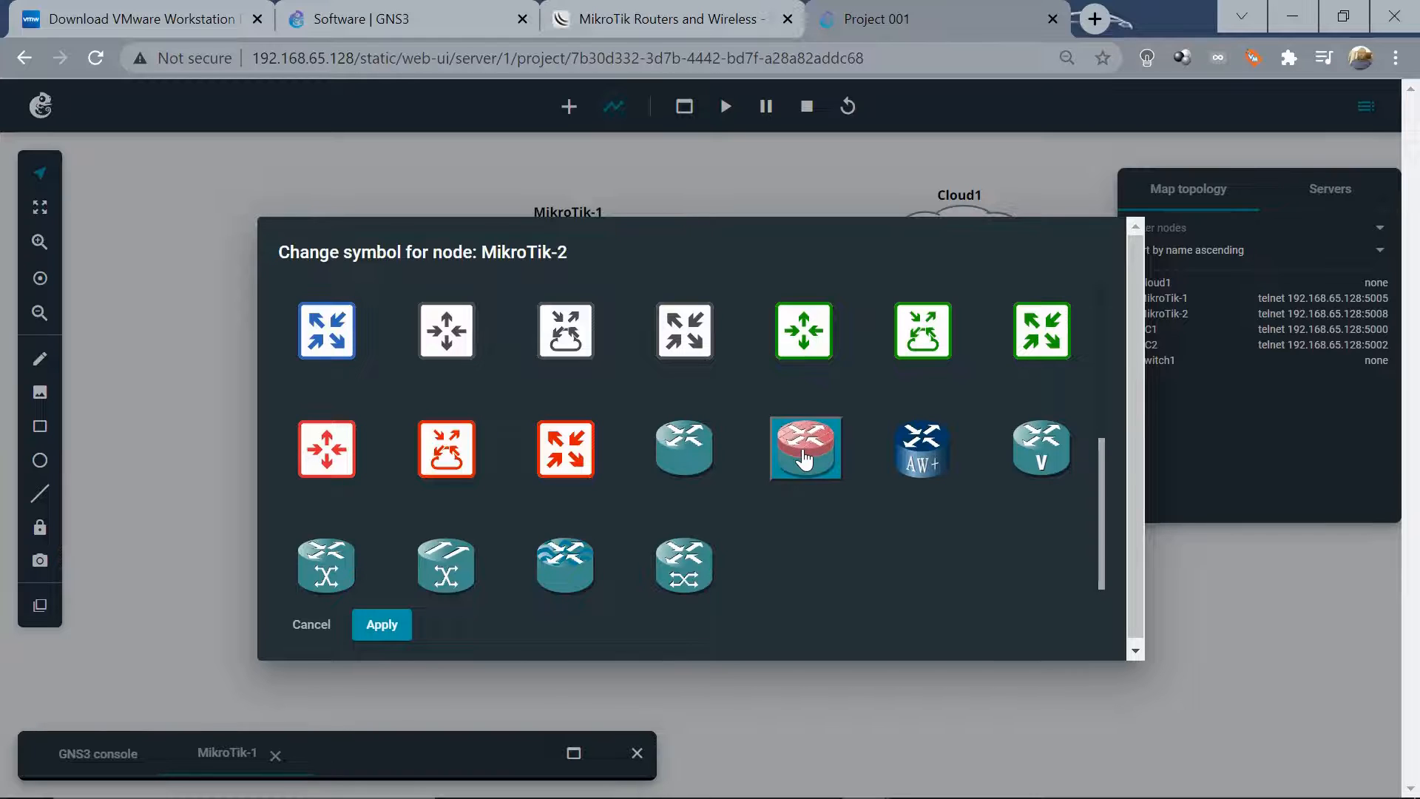
click(381, 625)
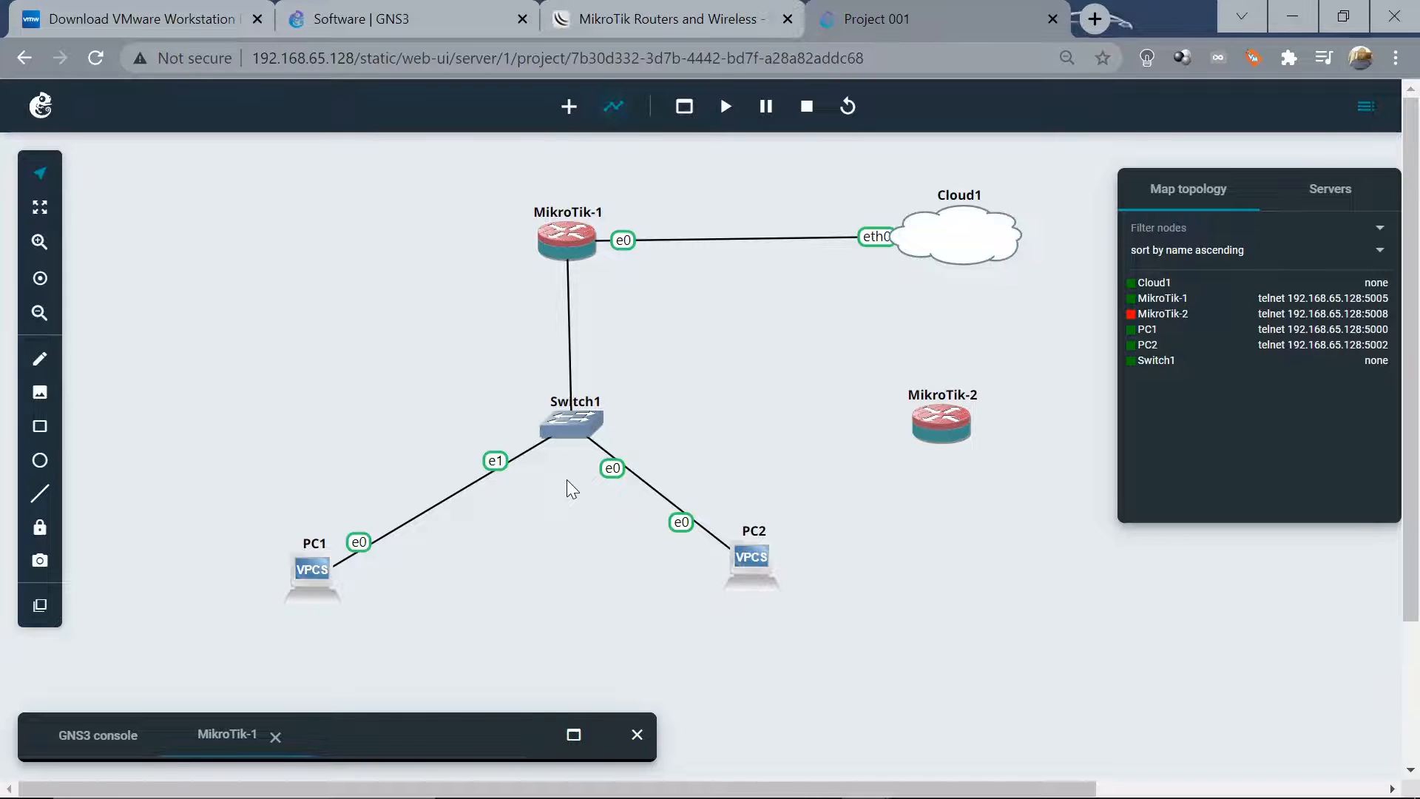
click(957, 427)
click(812, 395)
Start all nodes in Project 001, then check MikroTik-1 and MikroTik-2 on the map
click(725, 107)
drag(482, 176, 650, 290)
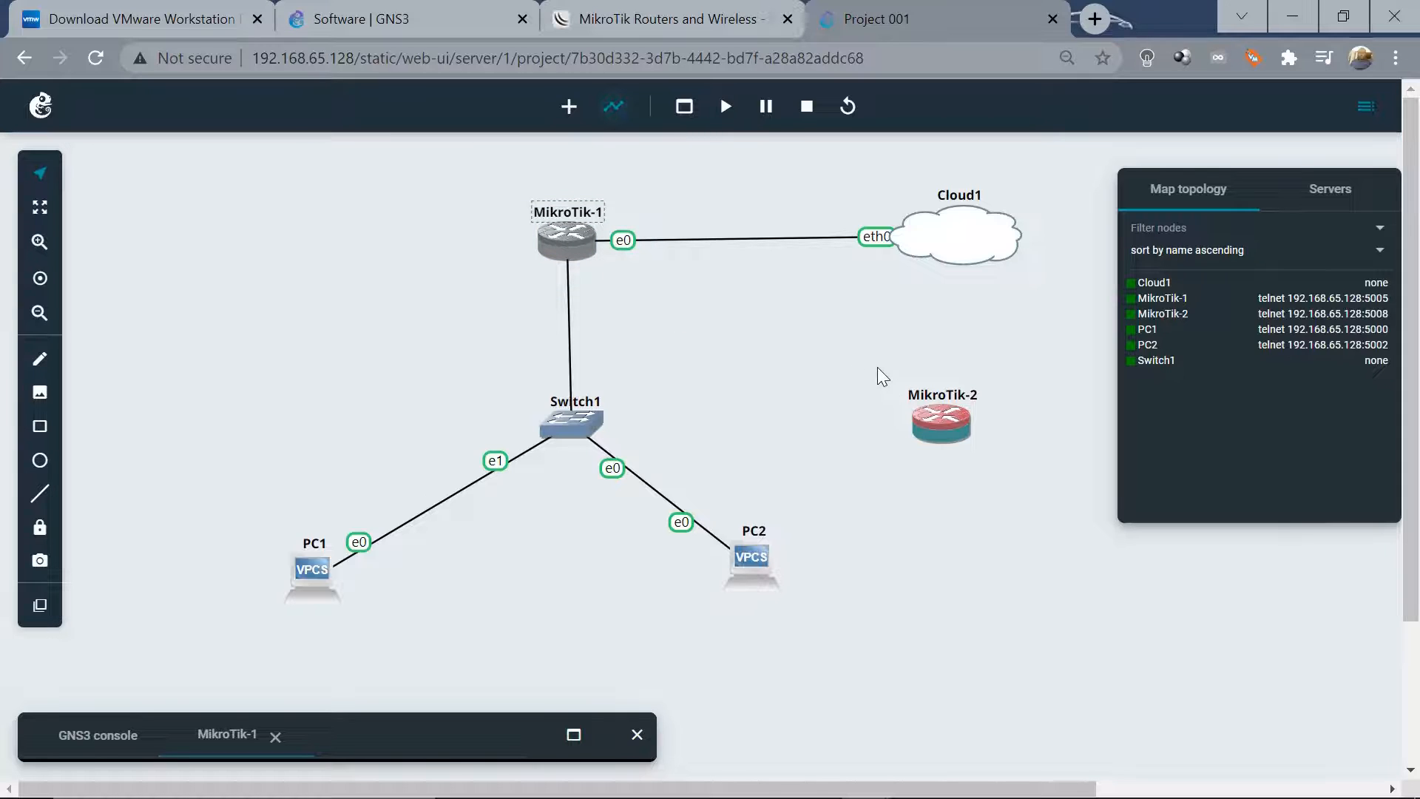
drag(877, 366, 1013, 464)
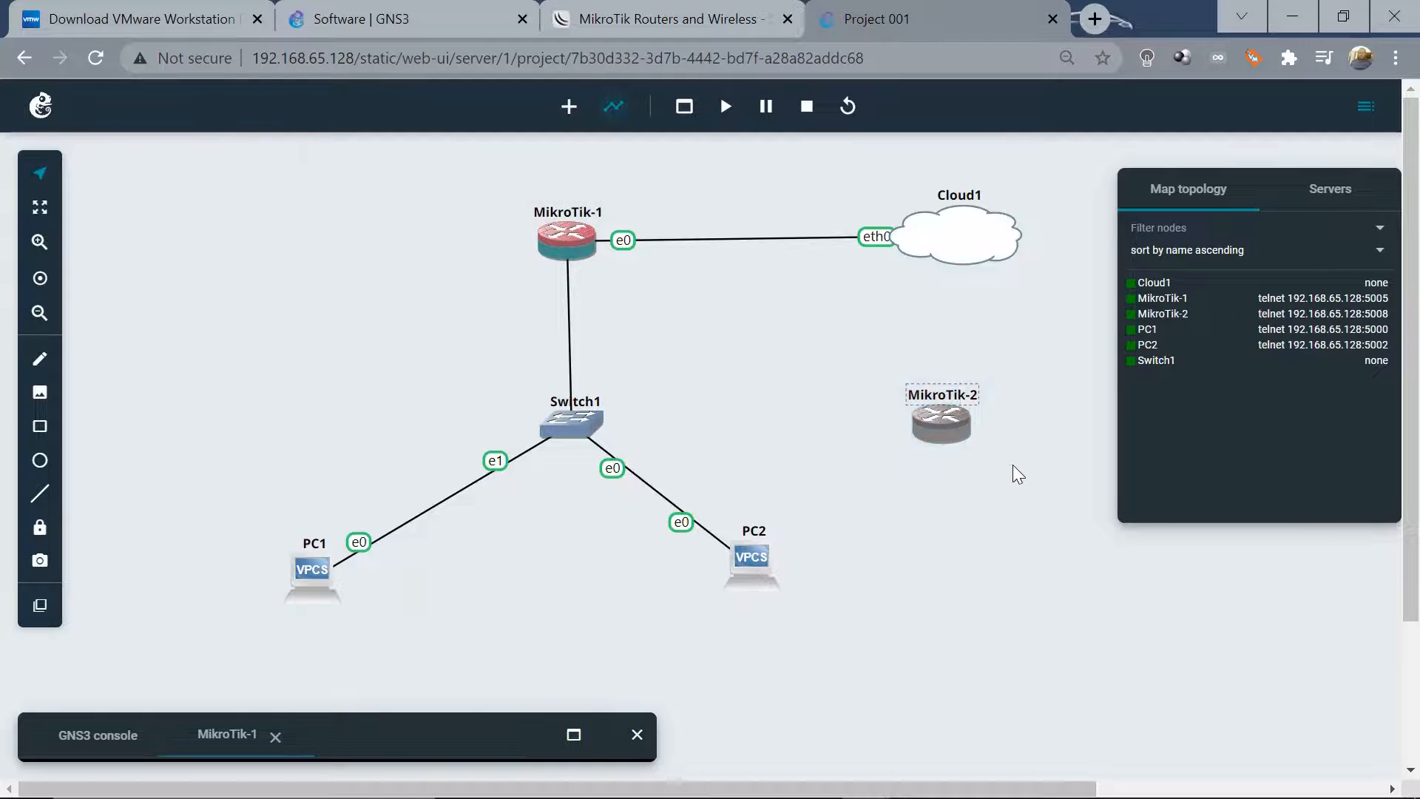
click(963, 514)
Open MikroTik-2's web console, log in as admin and page through the software license
right_click(938, 423)
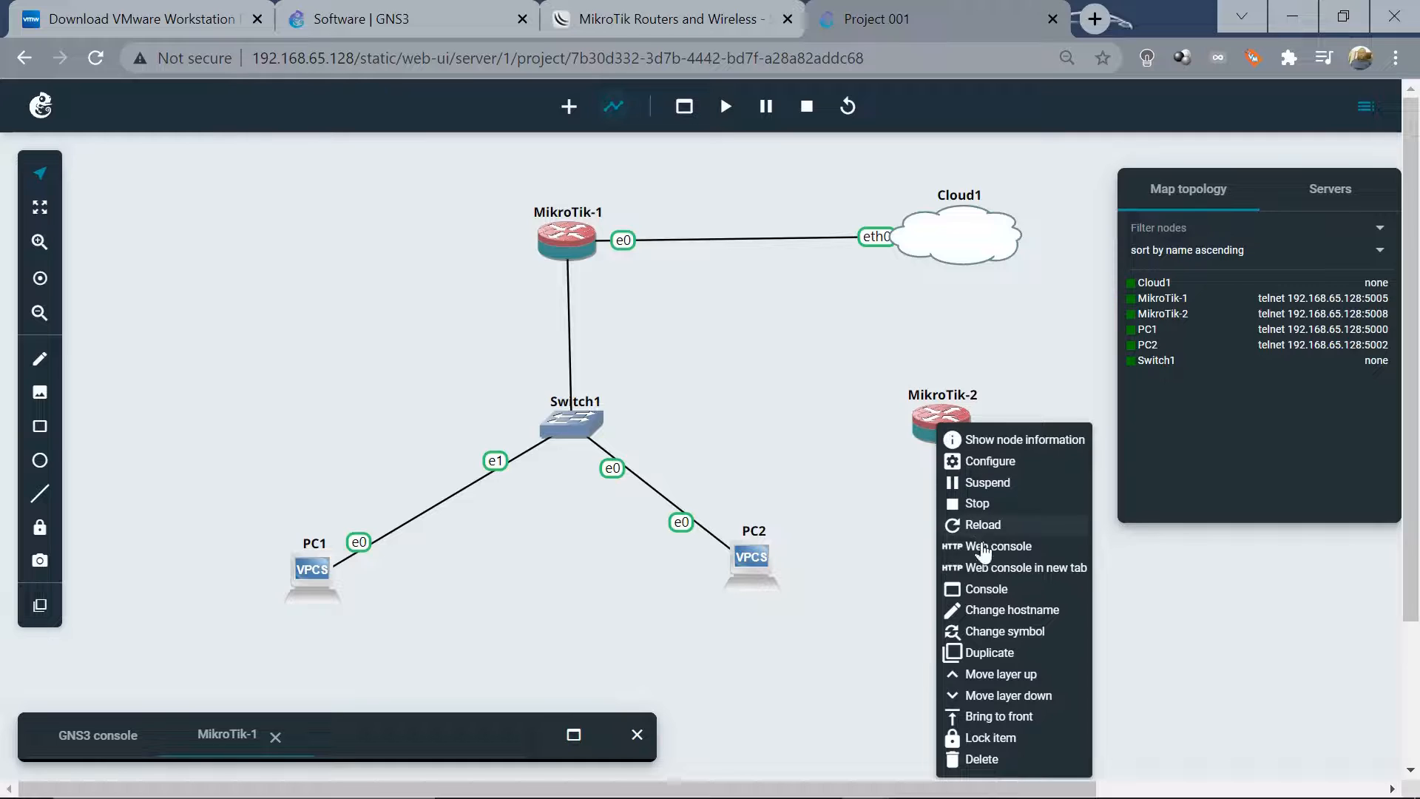
click(995, 549)
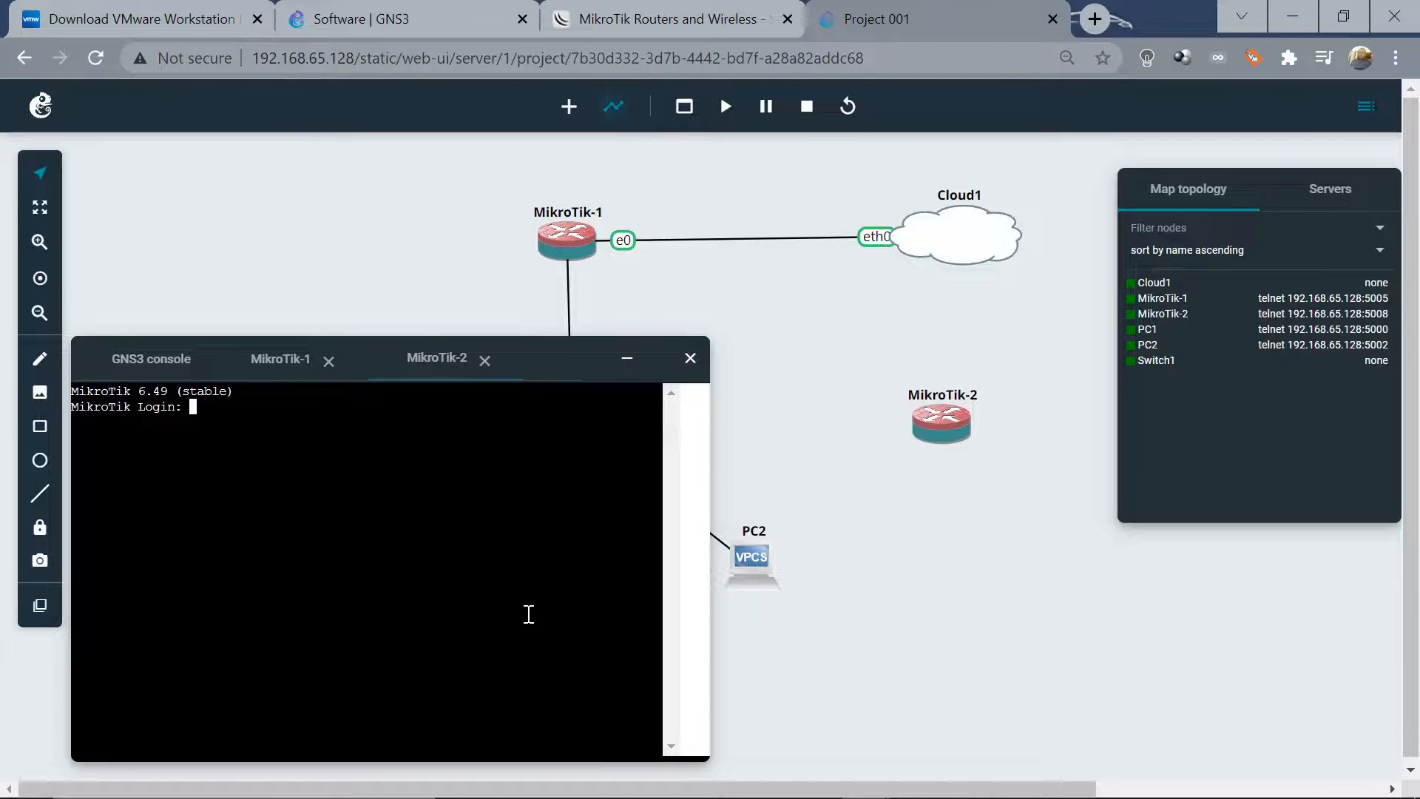
text(admin)
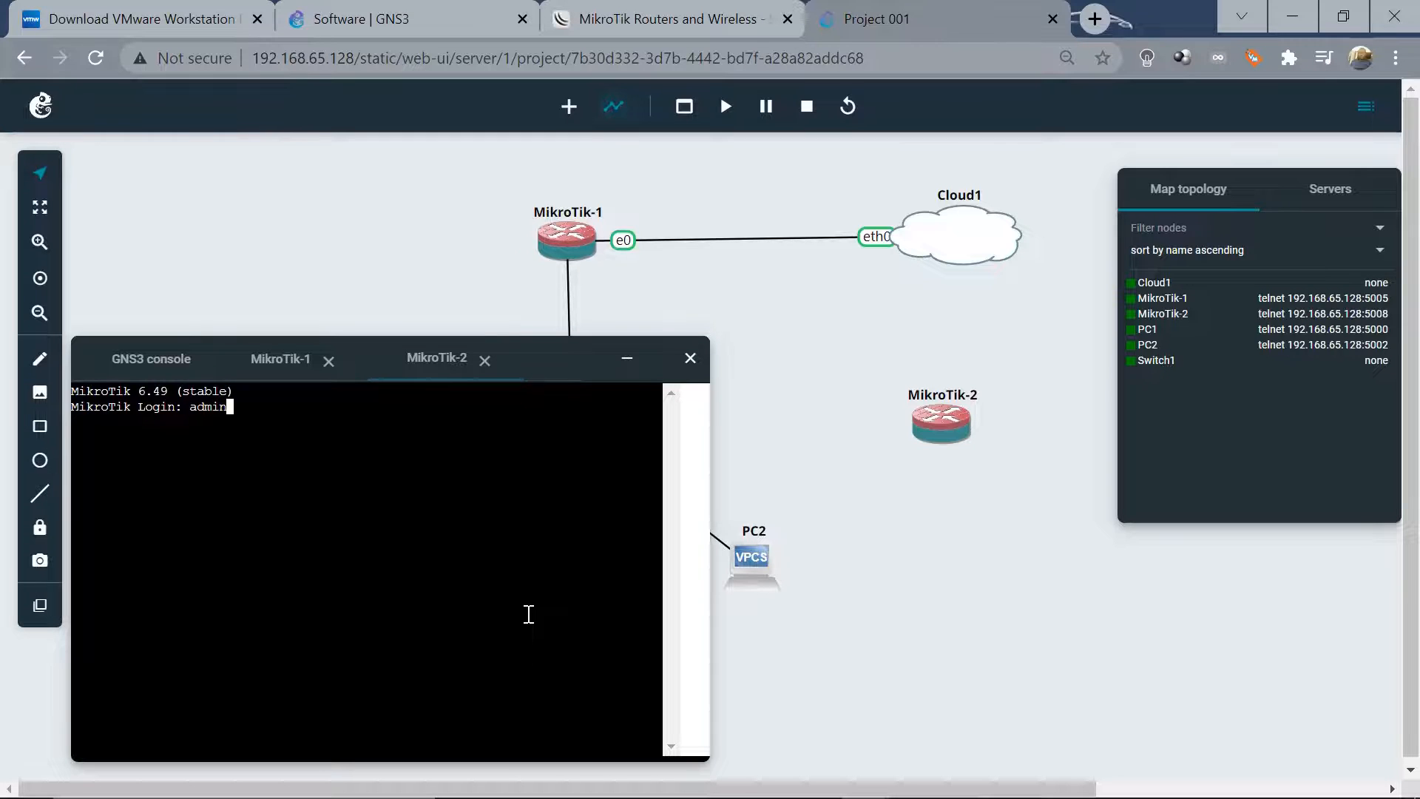
key(Return)
key(Return)
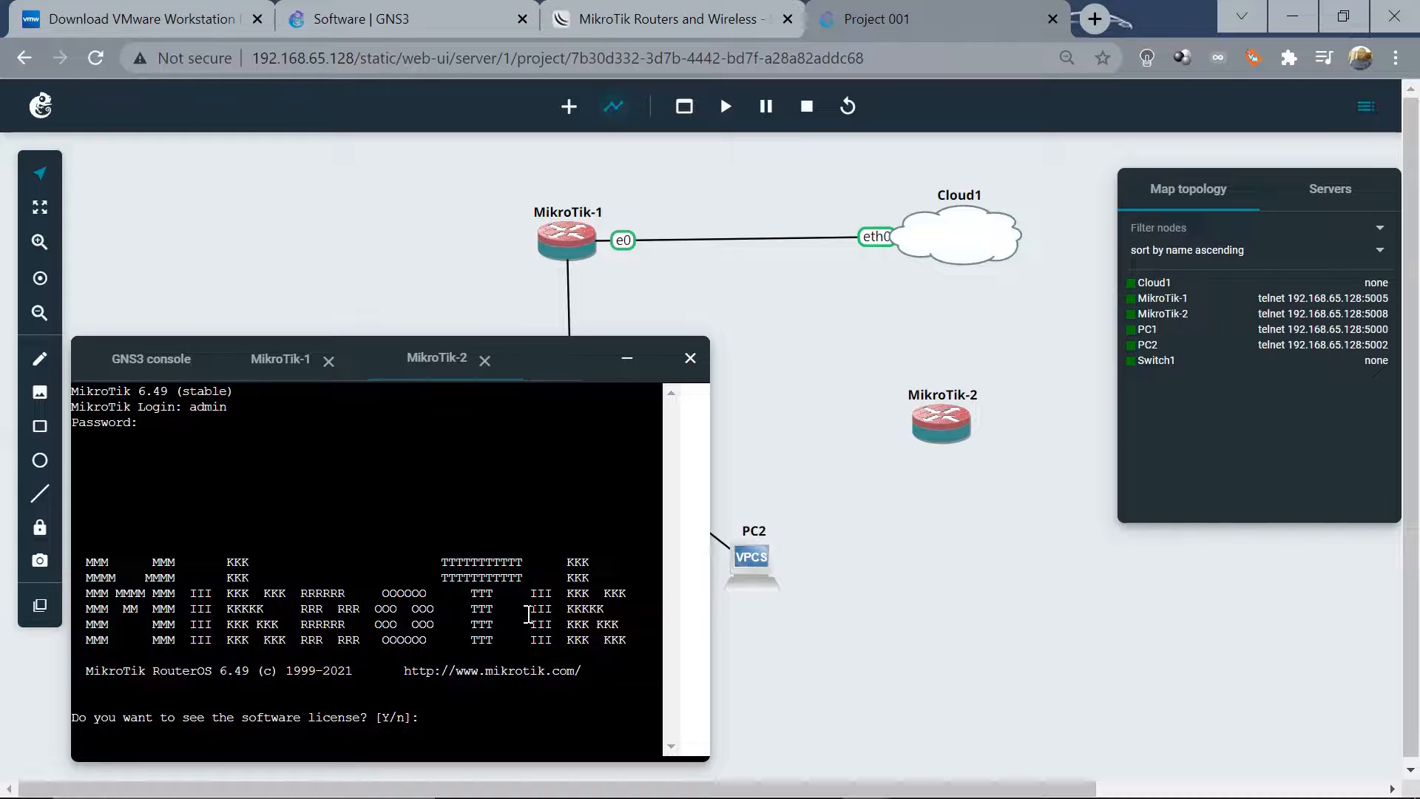
key(Return)
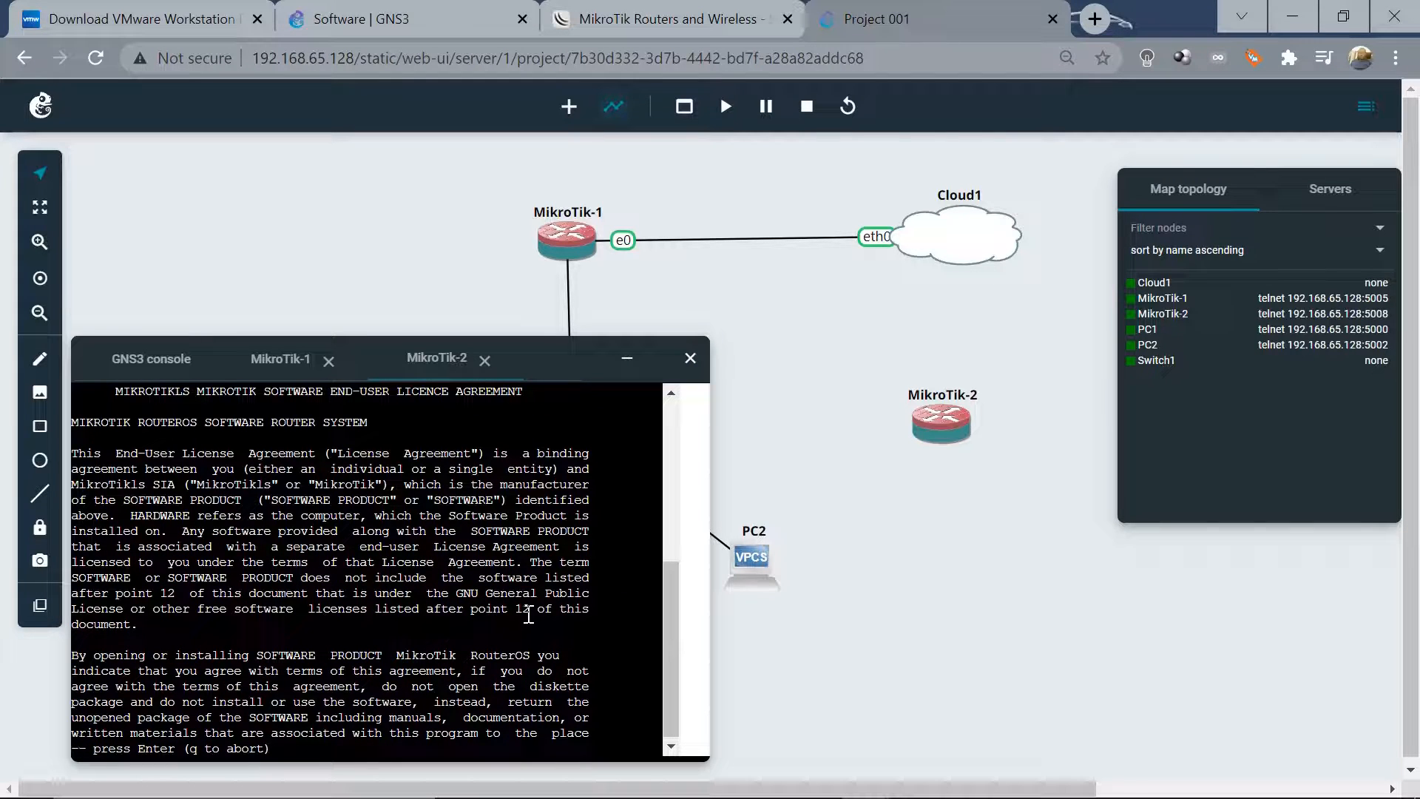
key(Return)
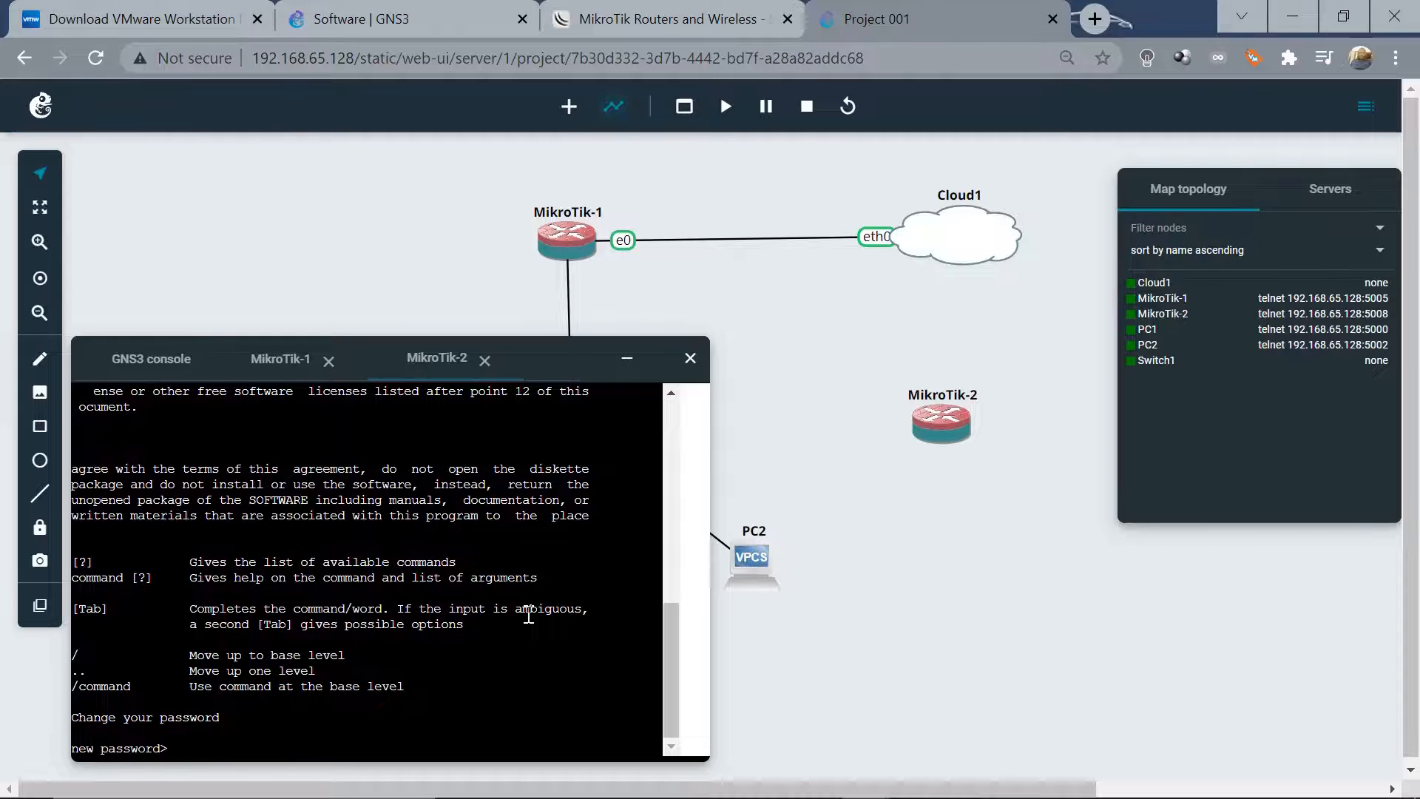
Enter and confirm a new admin password for MikroTik-2
text(****)
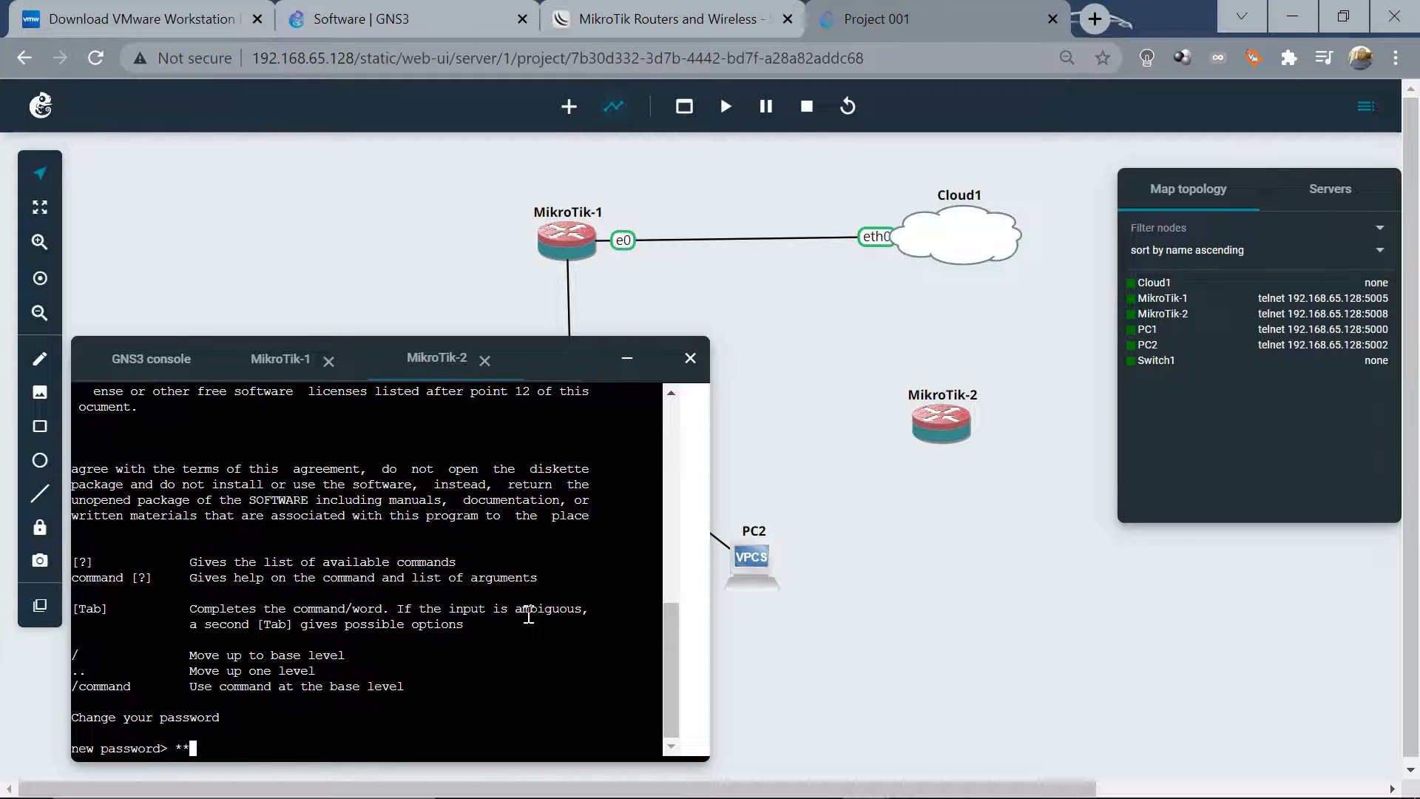
key(Return)
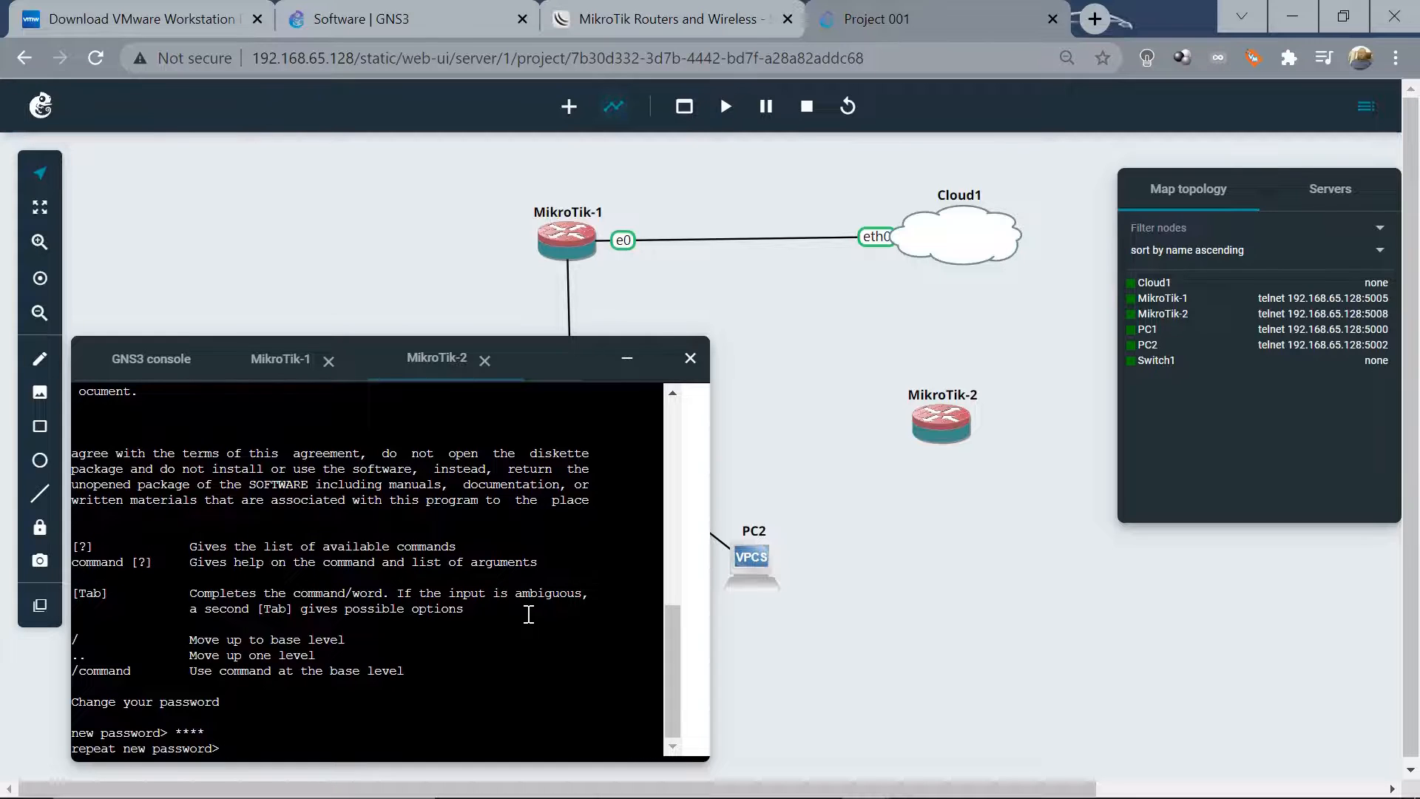
text(****)
key(Return)
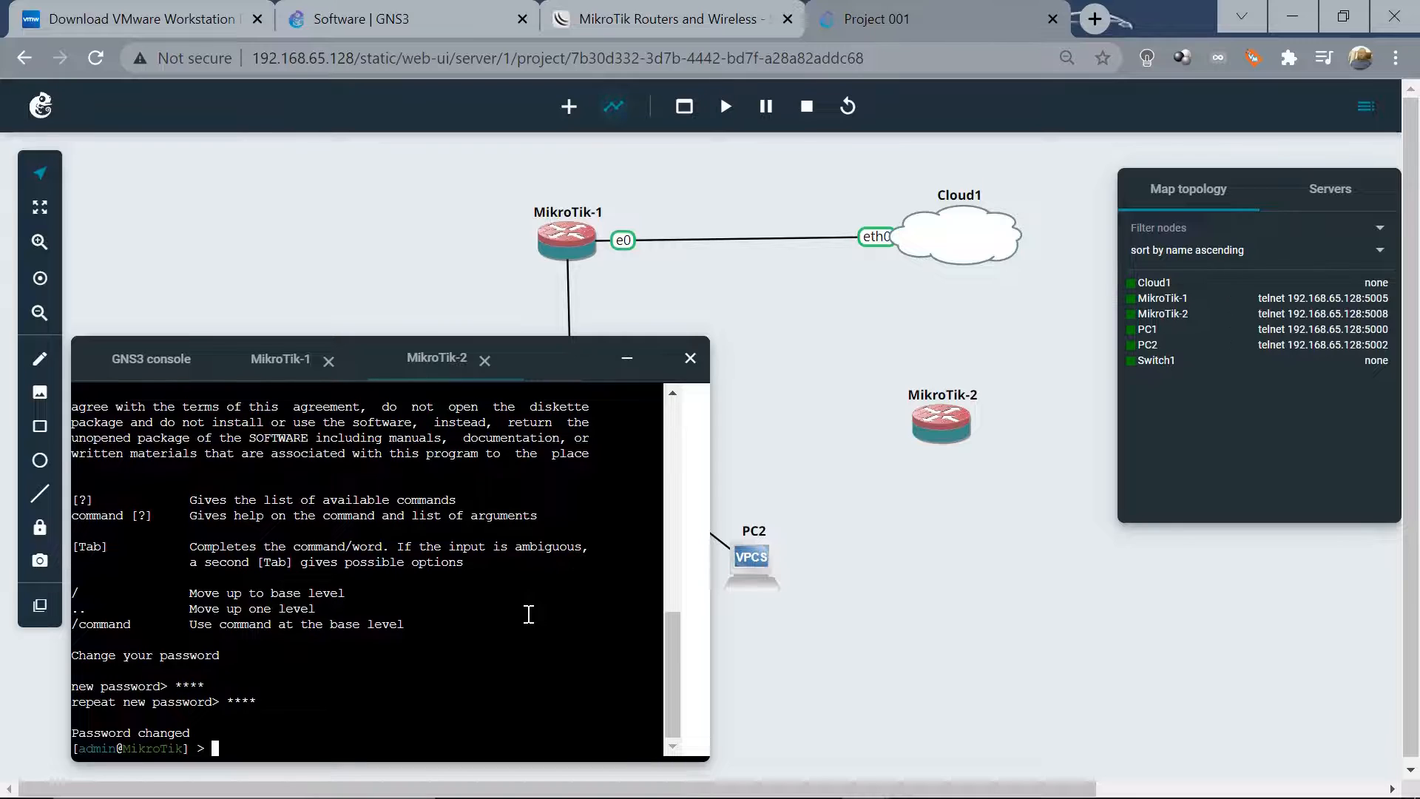
Rename MikroTik-2 to Site1 with 'system identity set name=Site1'
text(system identity )
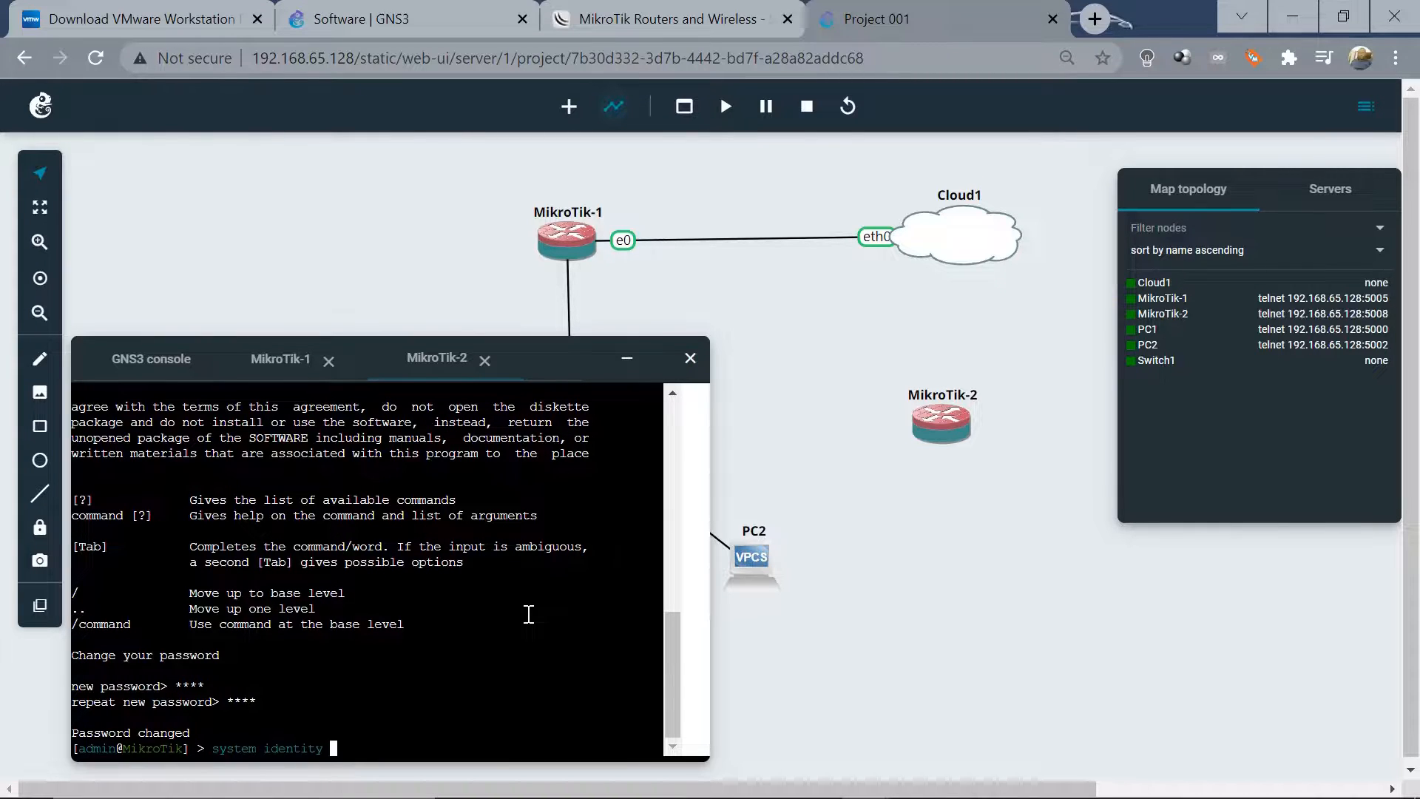
text(set )
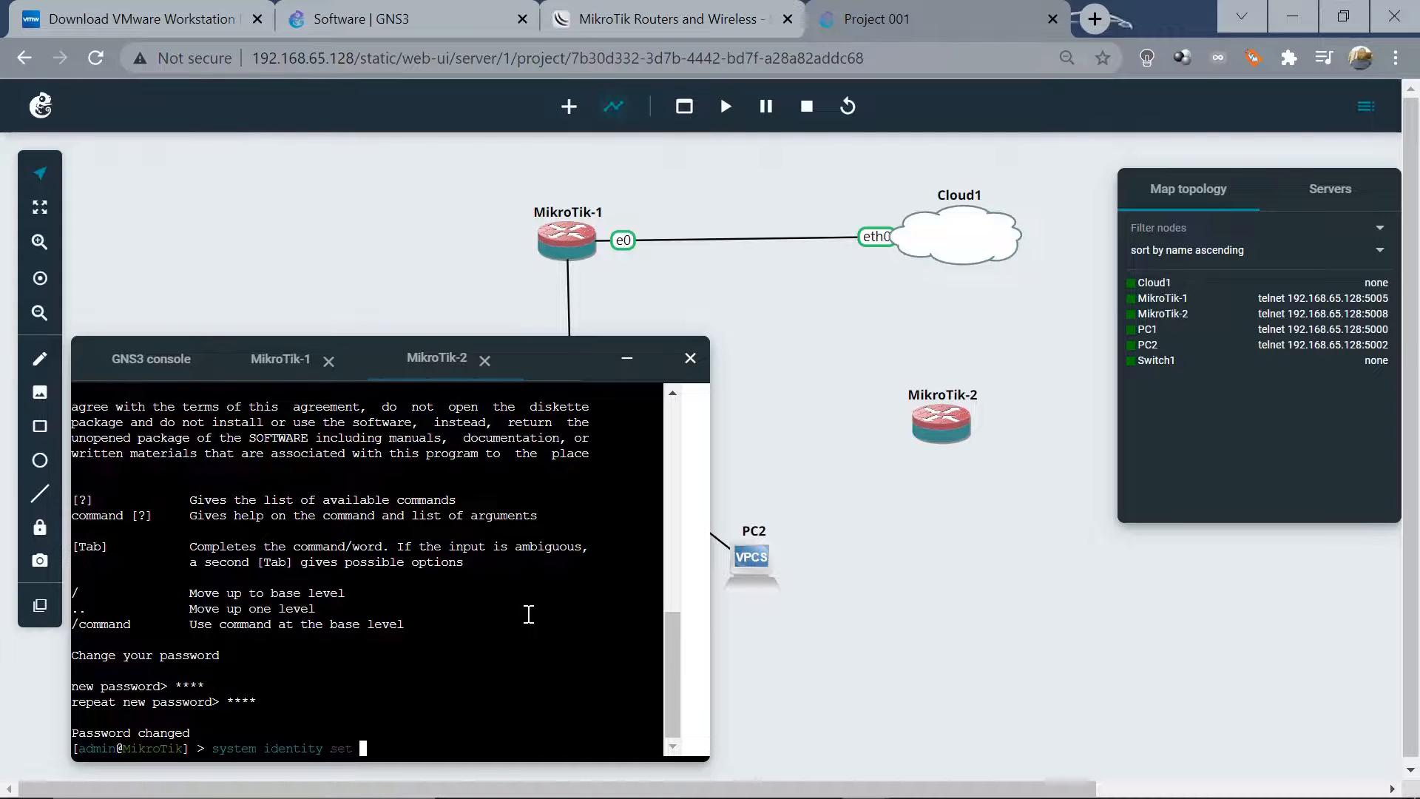
text(name=)
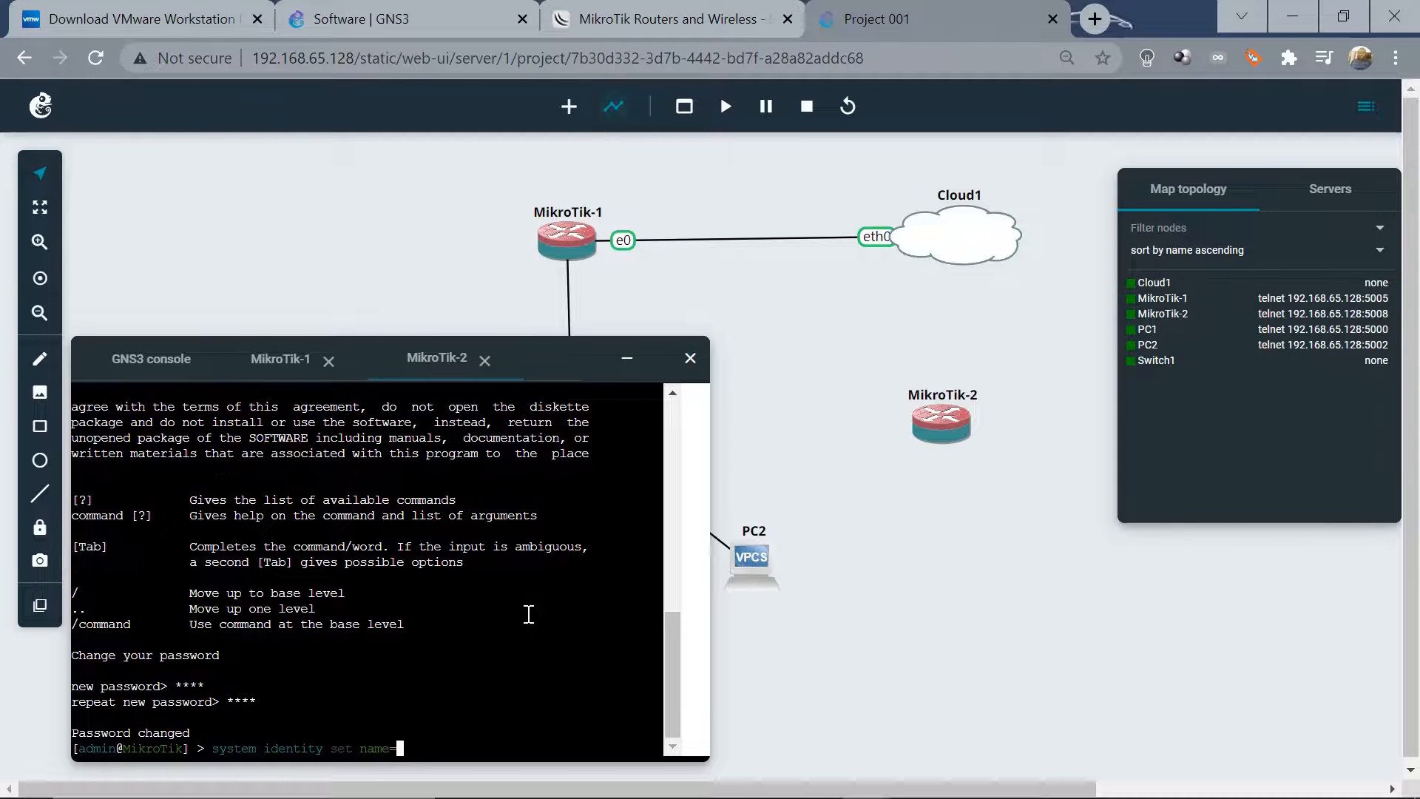
text(Site1)
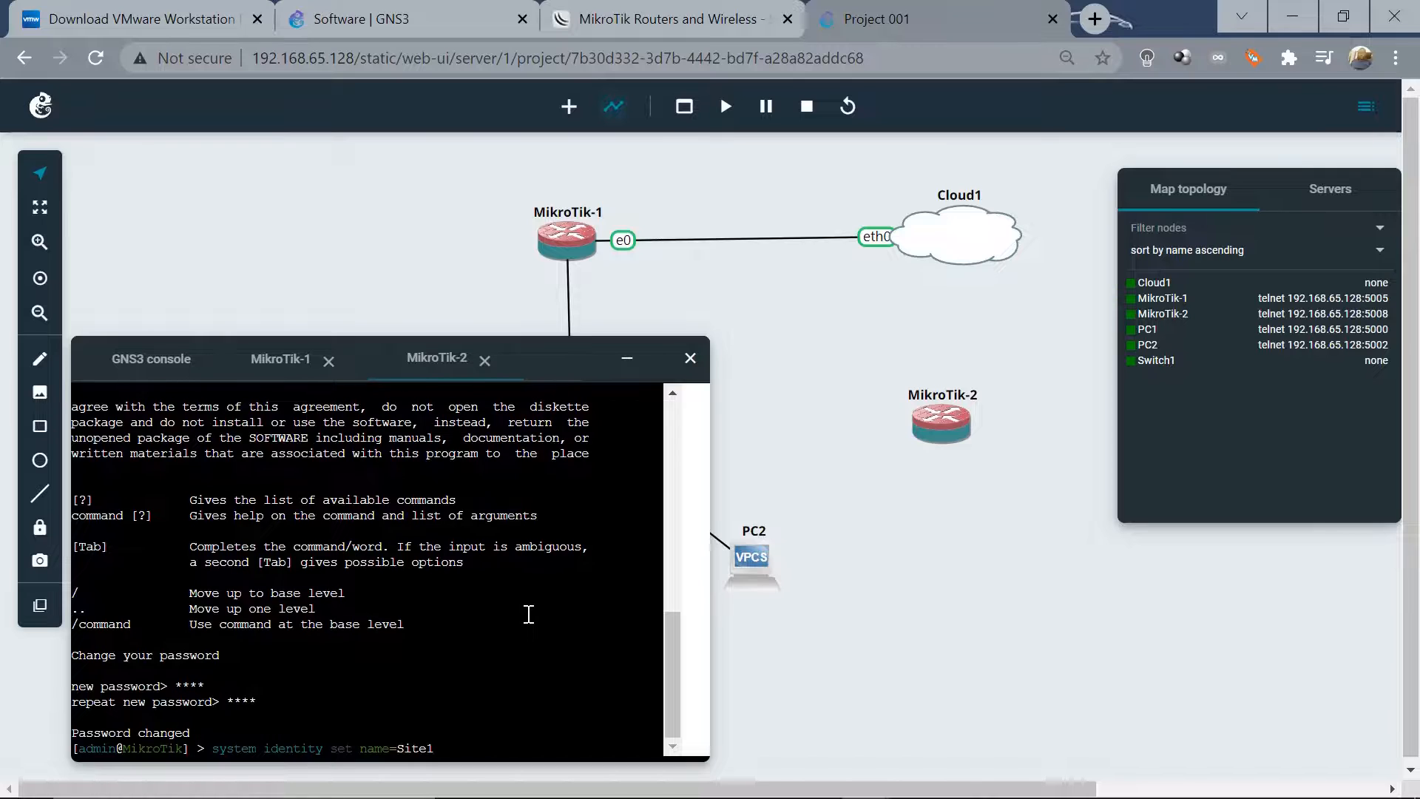
key(Return)
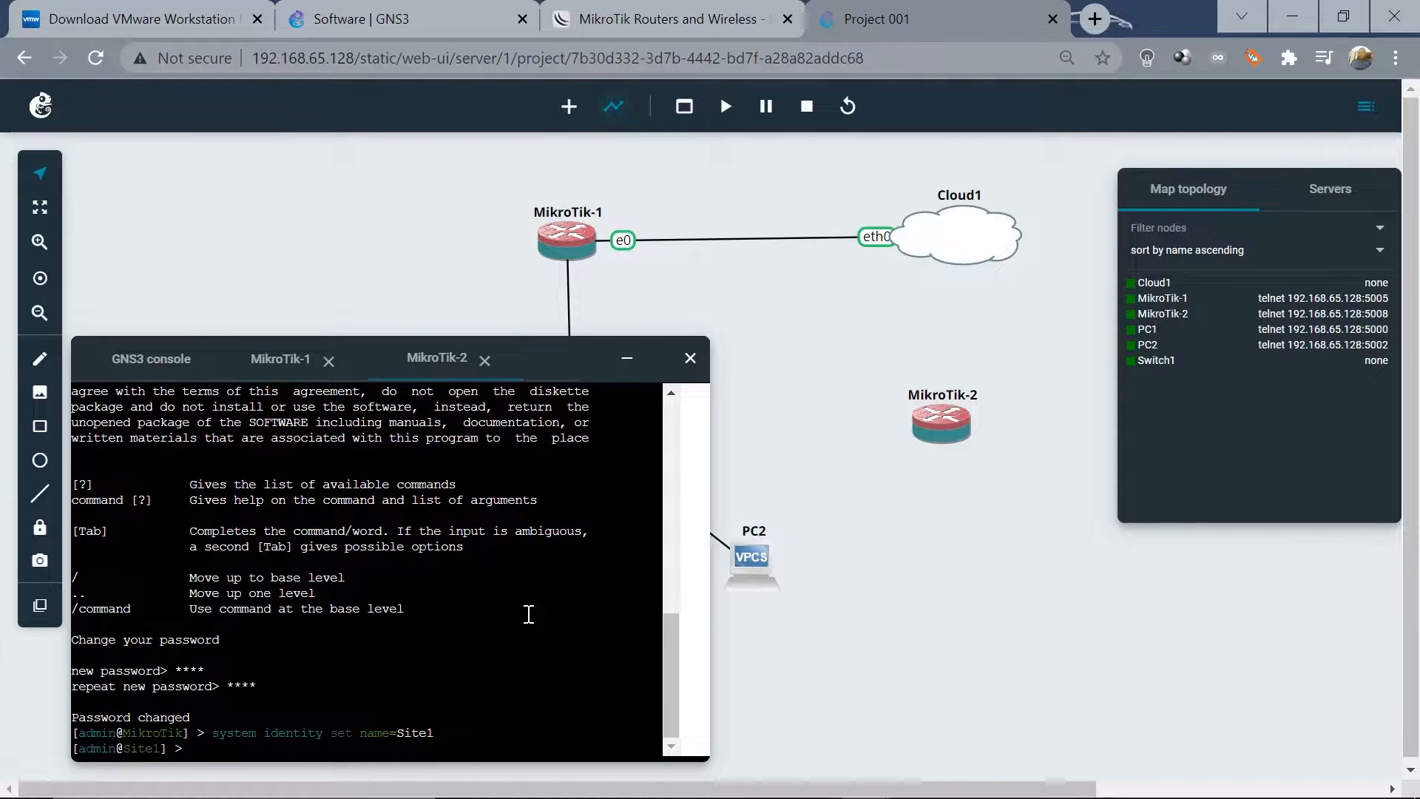
Enable RoMON with 'tool romon set enabled=yes', then collapse the console
text(tool)
text(romon set ena)
key(Tab)
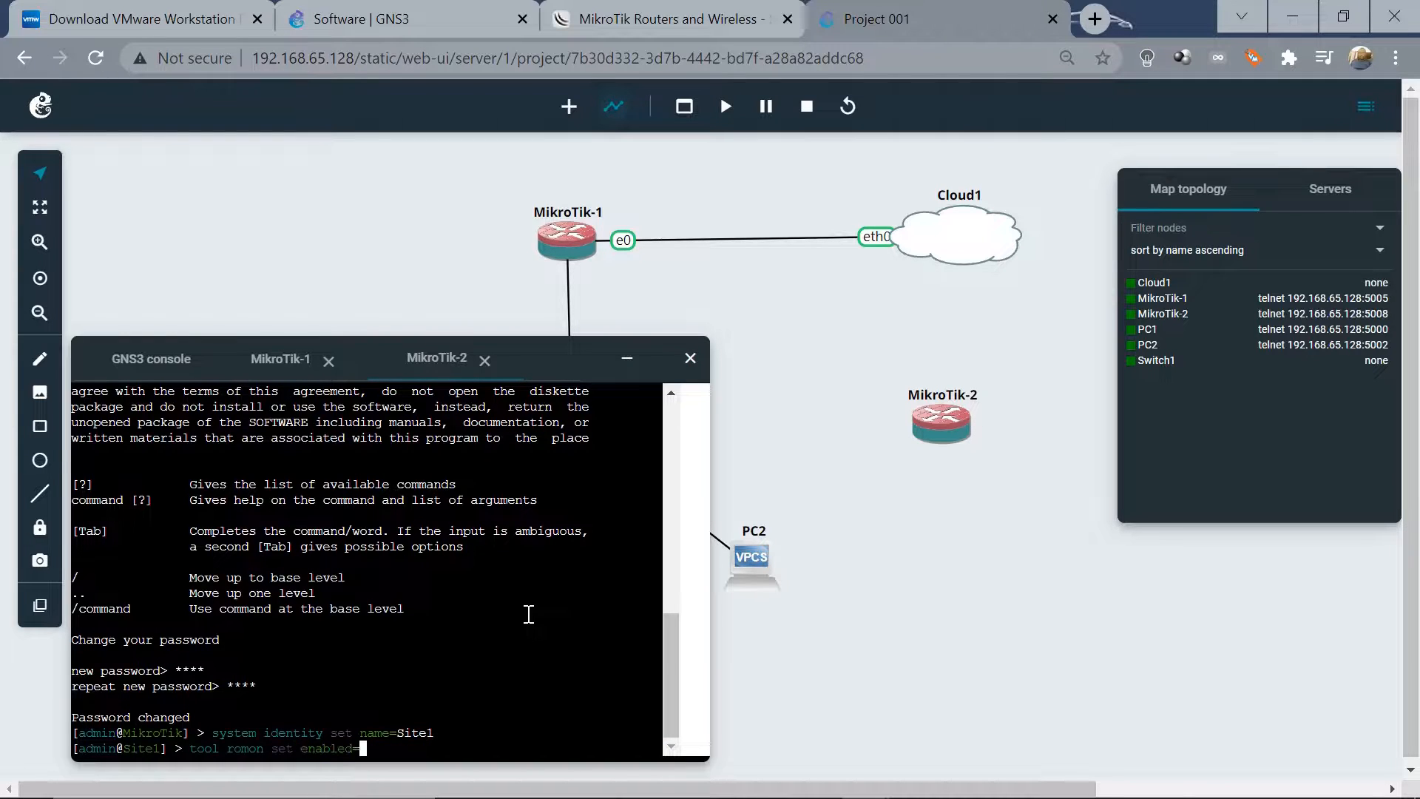
text(yes)
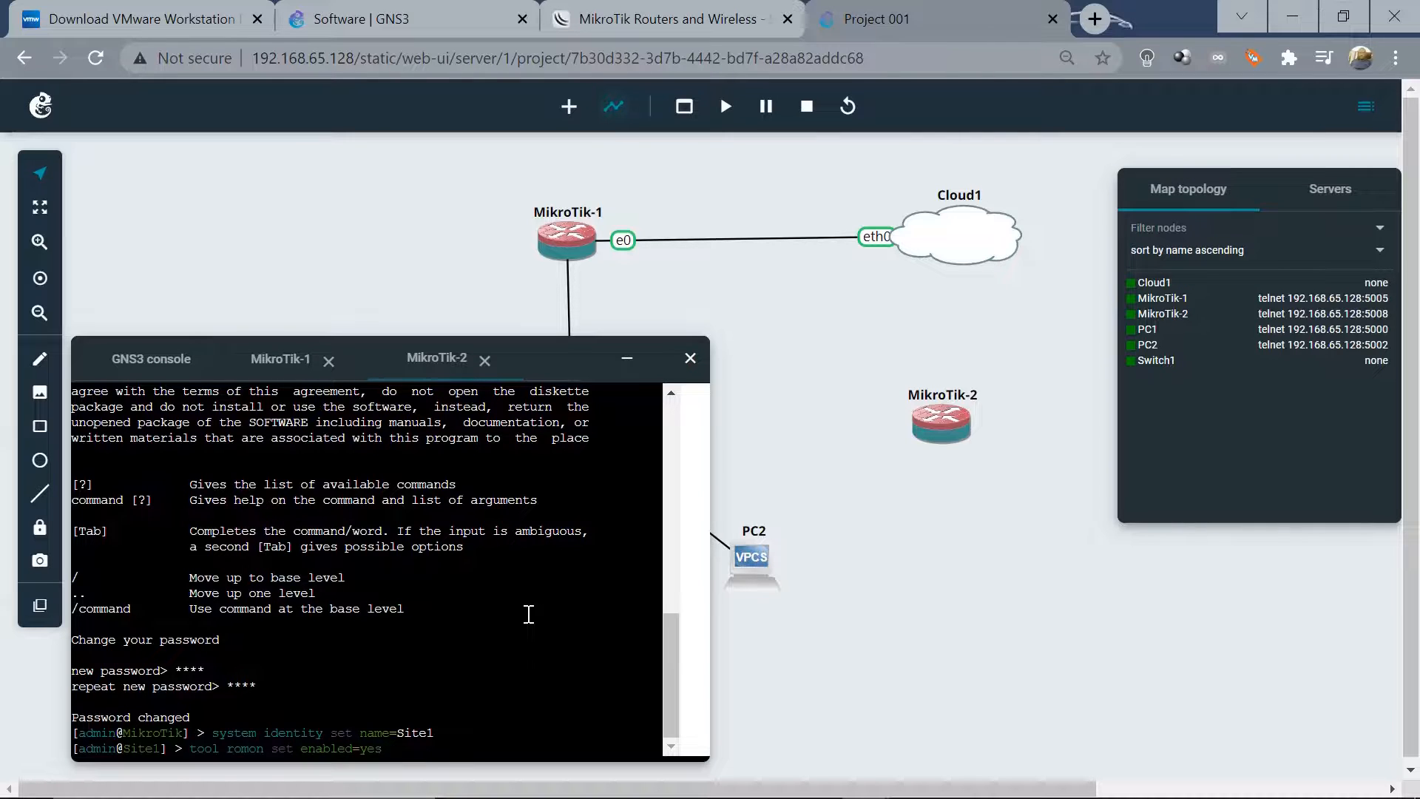
key(Return)
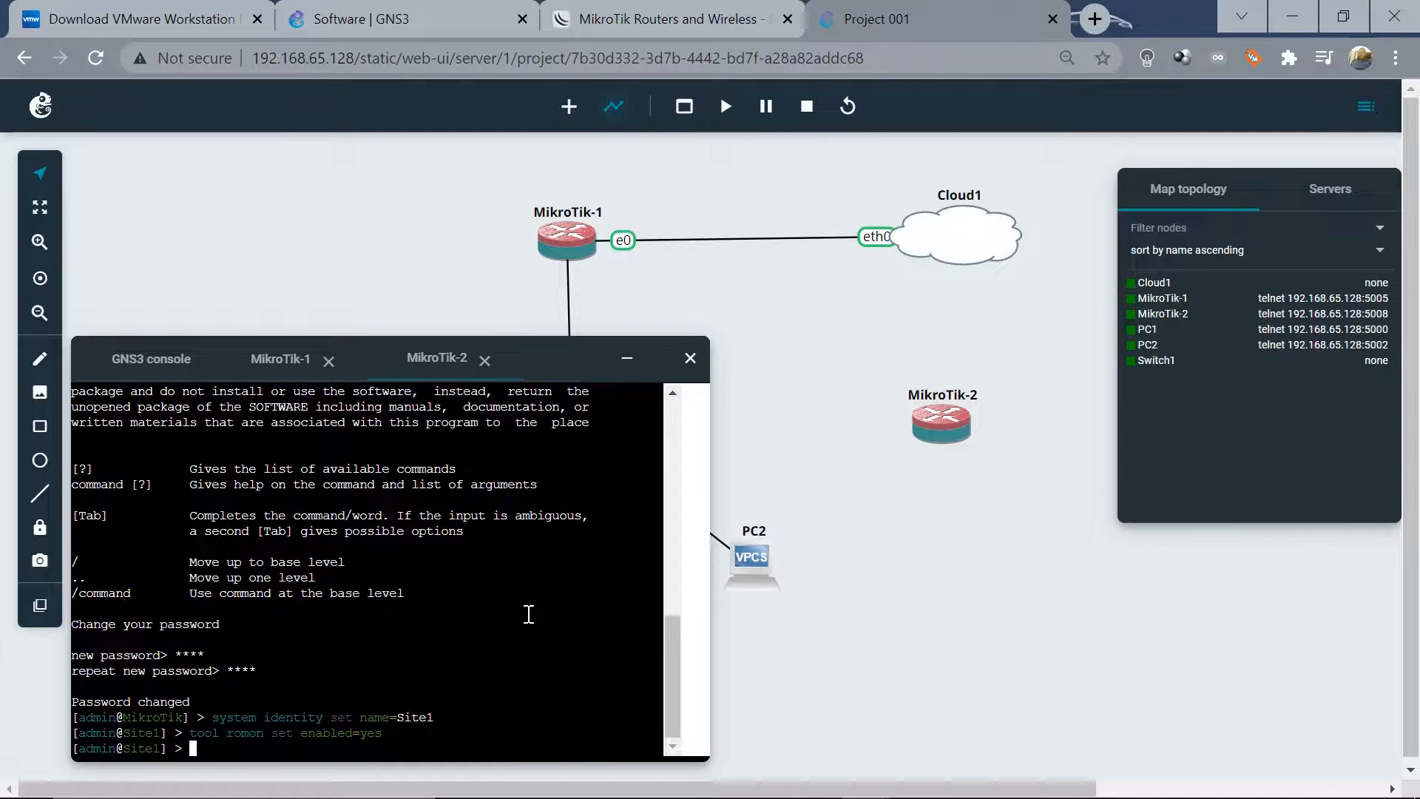
click(625, 363)
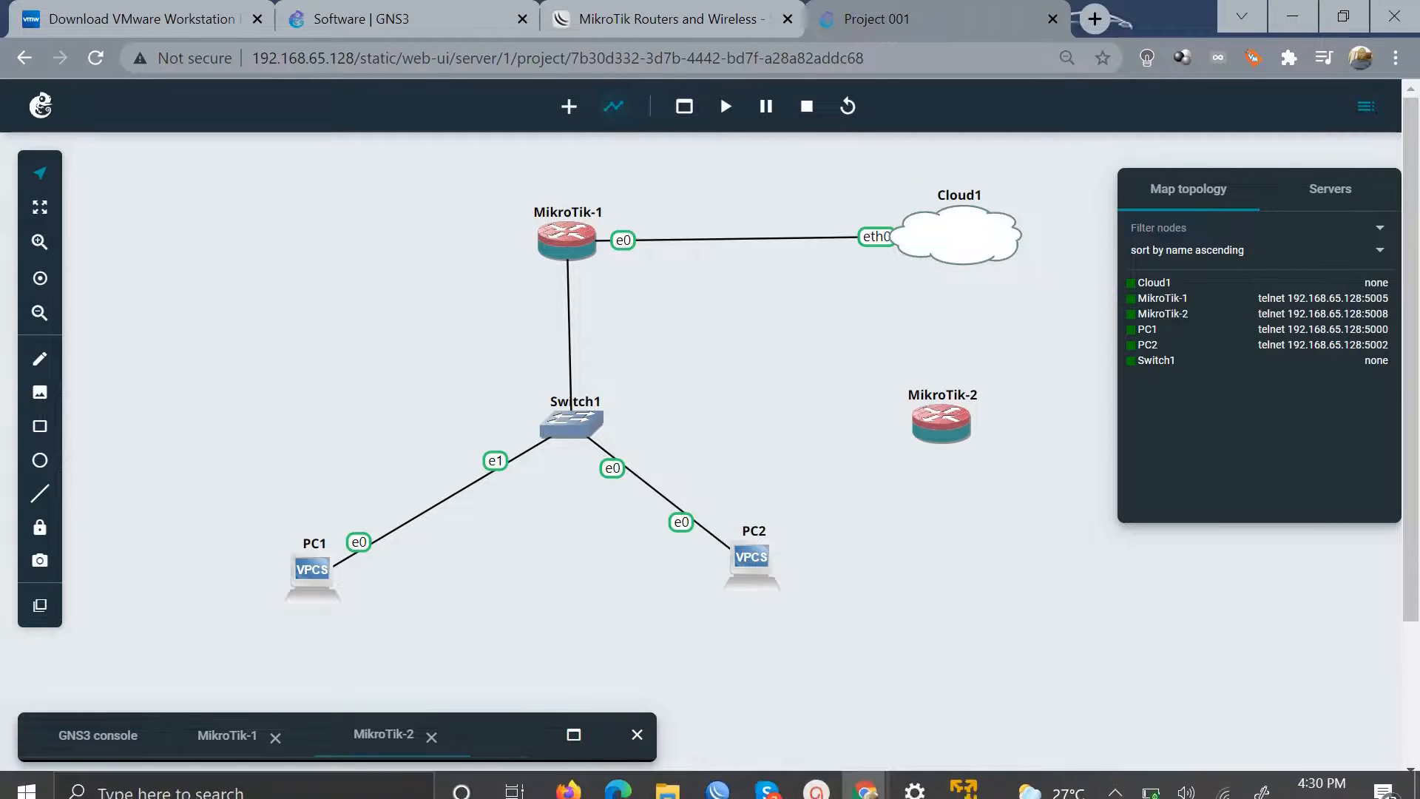
In the Core router's WinBox session, tick Enabled in Tools > RoMON settings and confirm
click(723, 790)
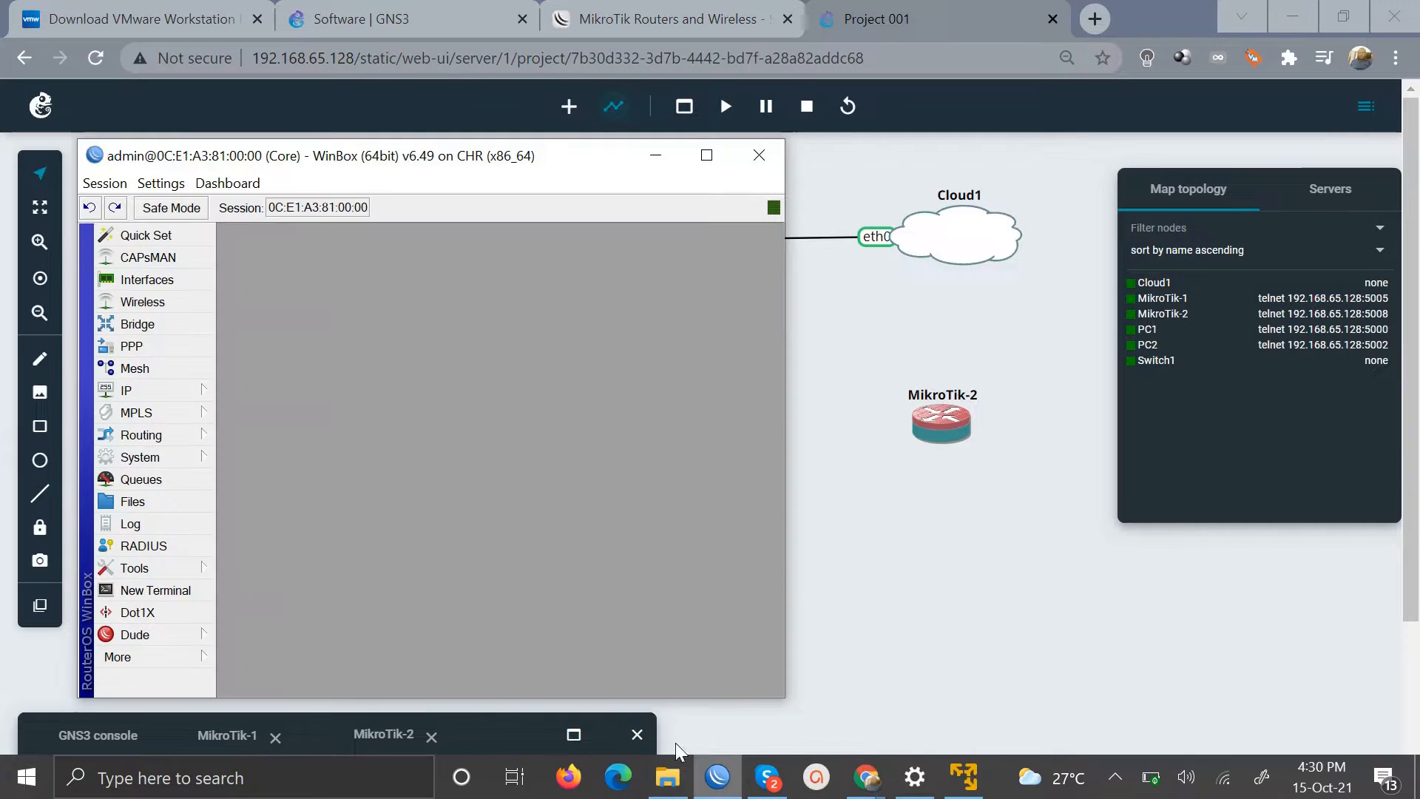
click(122, 573)
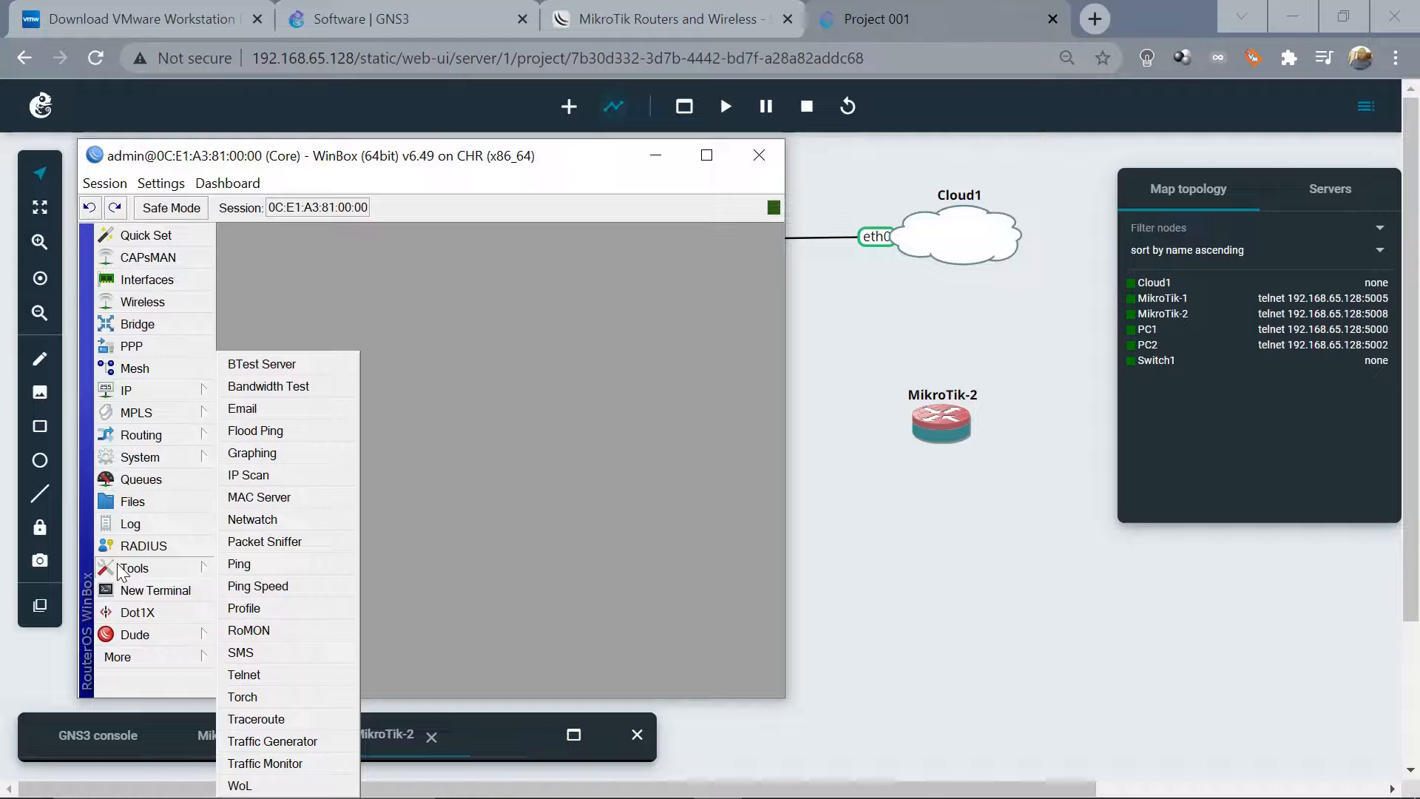
click(258, 630)
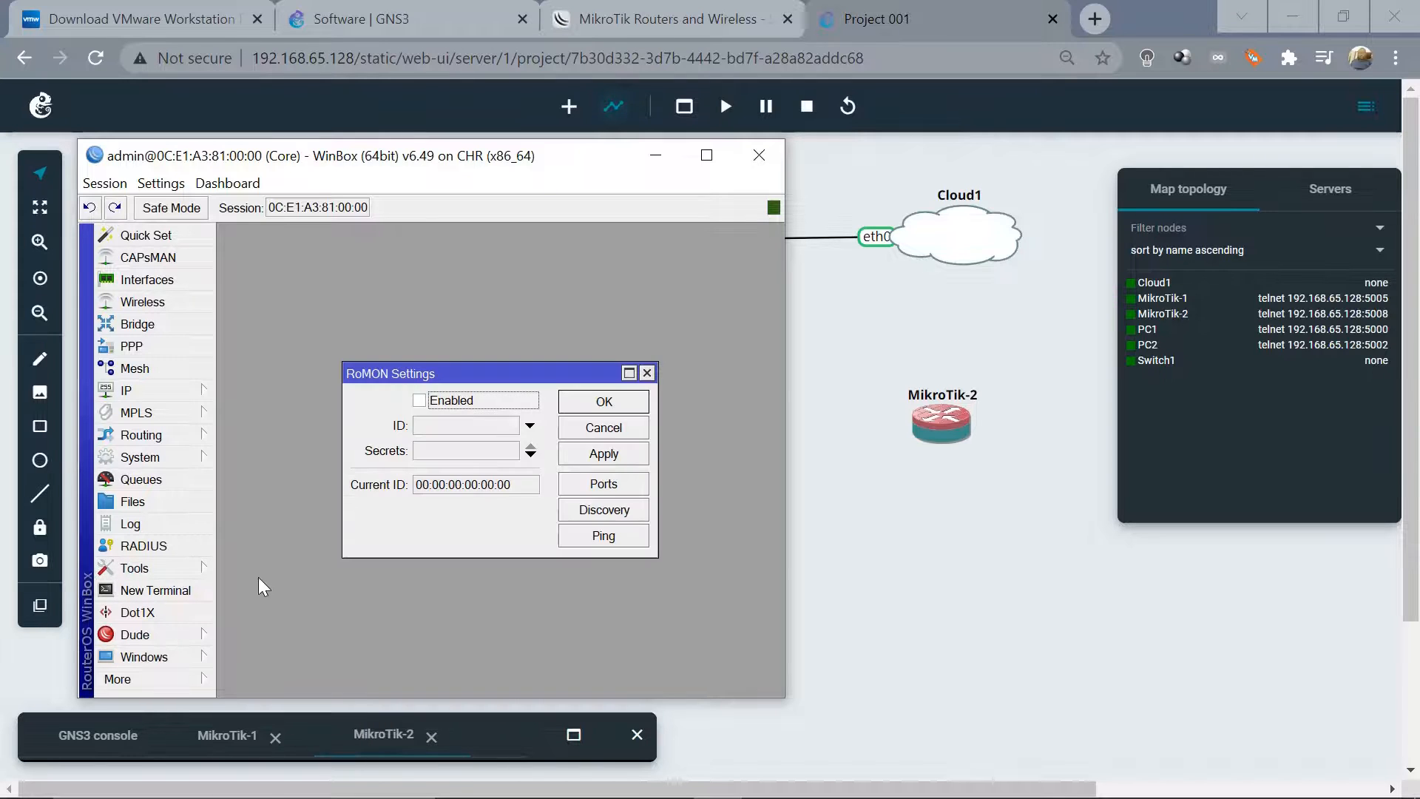
click(419, 401)
click(602, 403)
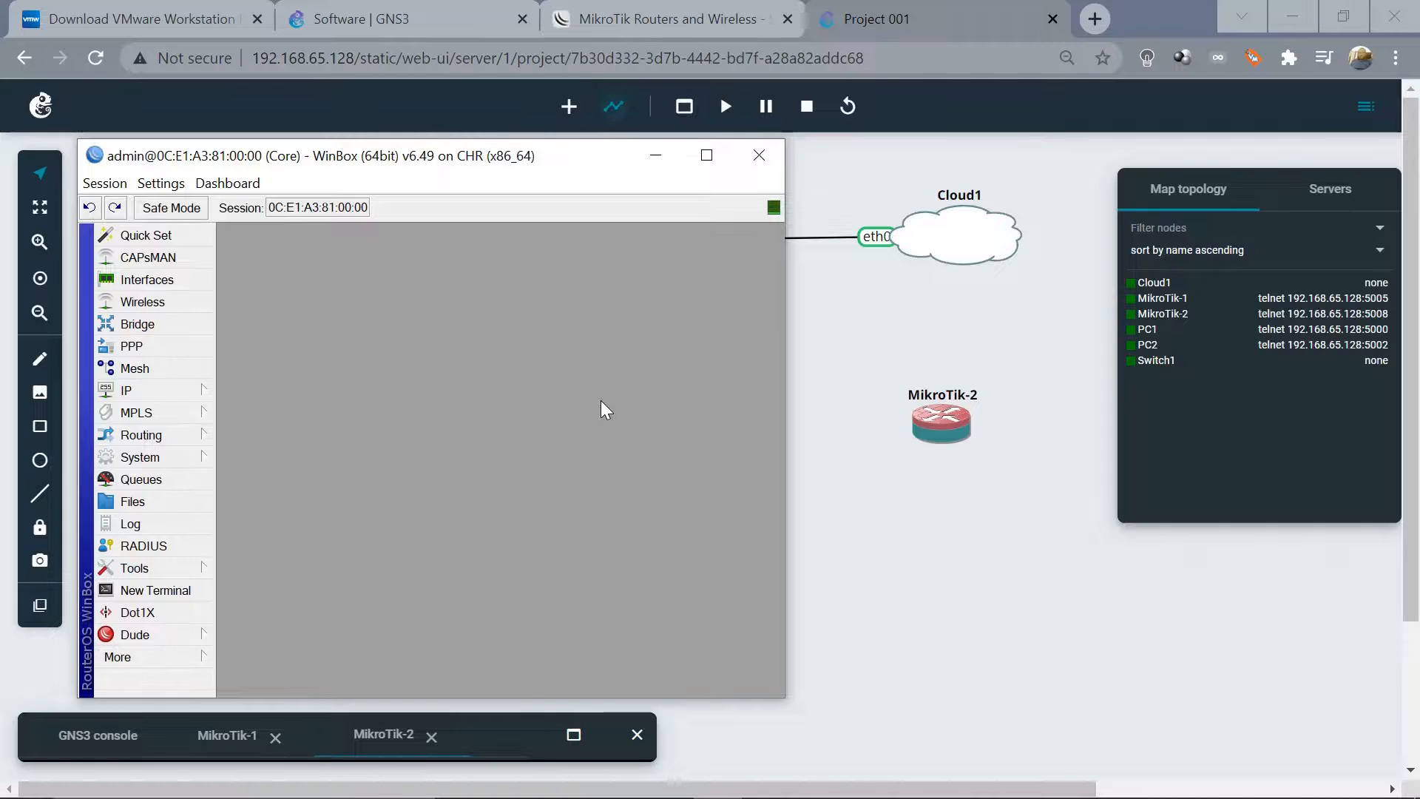
click(146, 654)
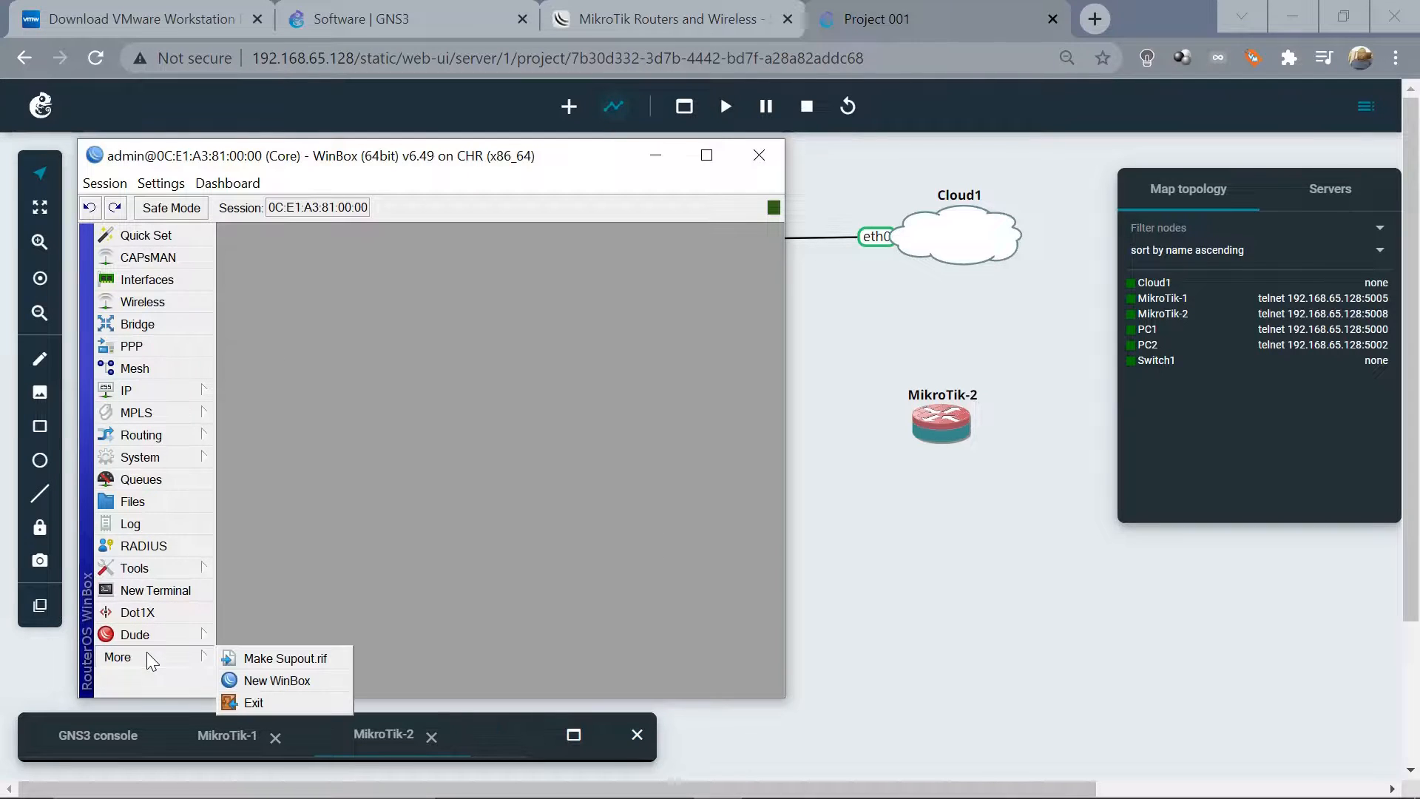
Launch a new WinBox login window and connect to the Core router as the RoMON agent
click(287, 682)
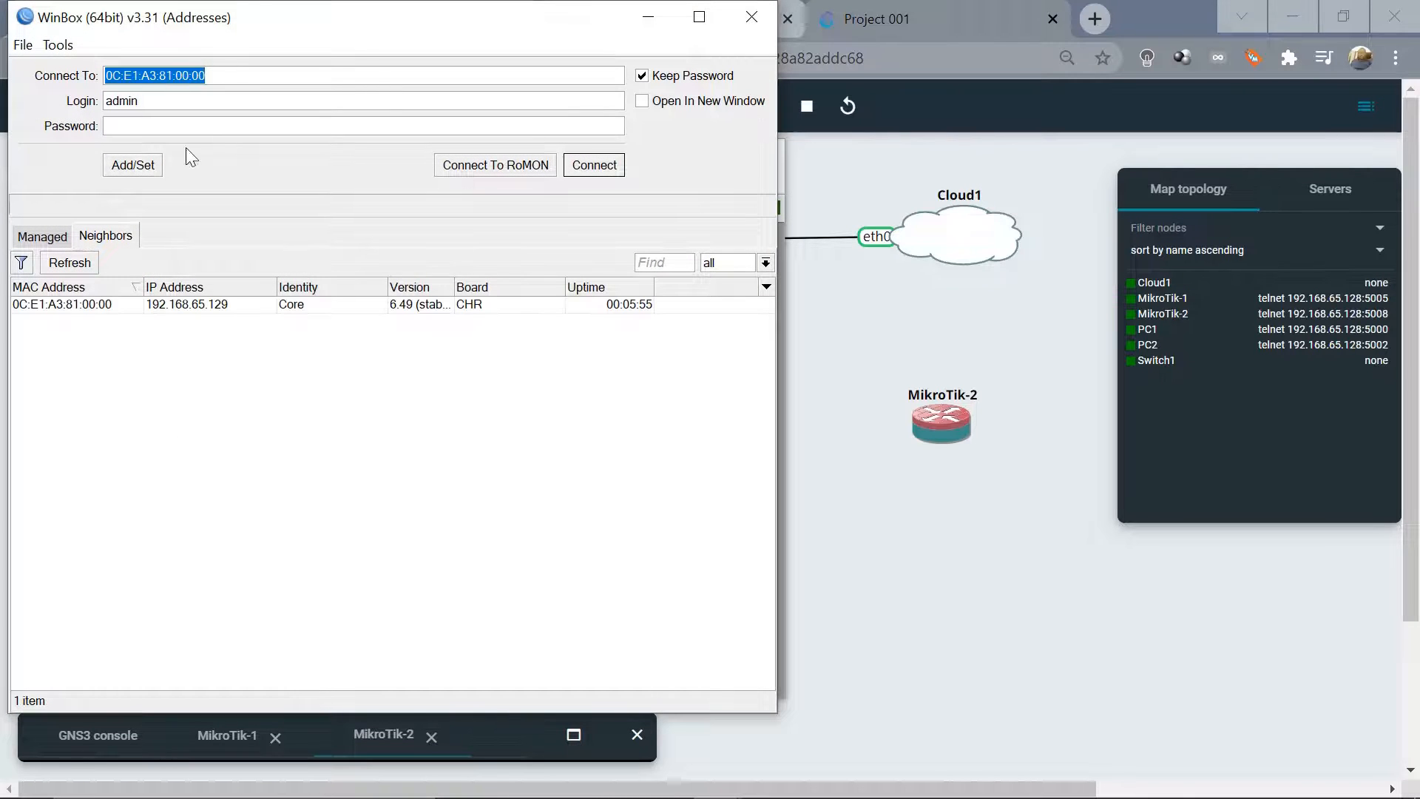
click(145, 131)
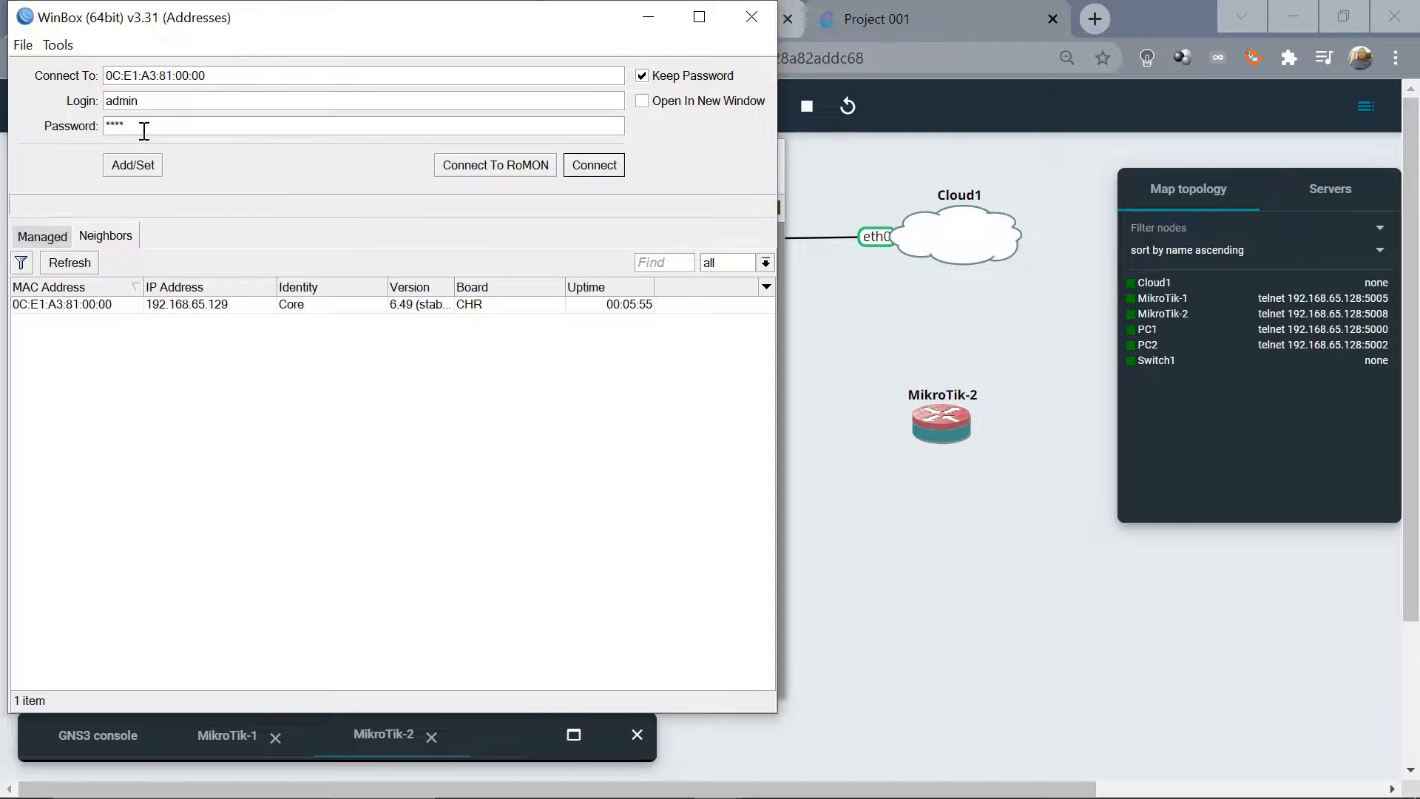
click(498, 166)
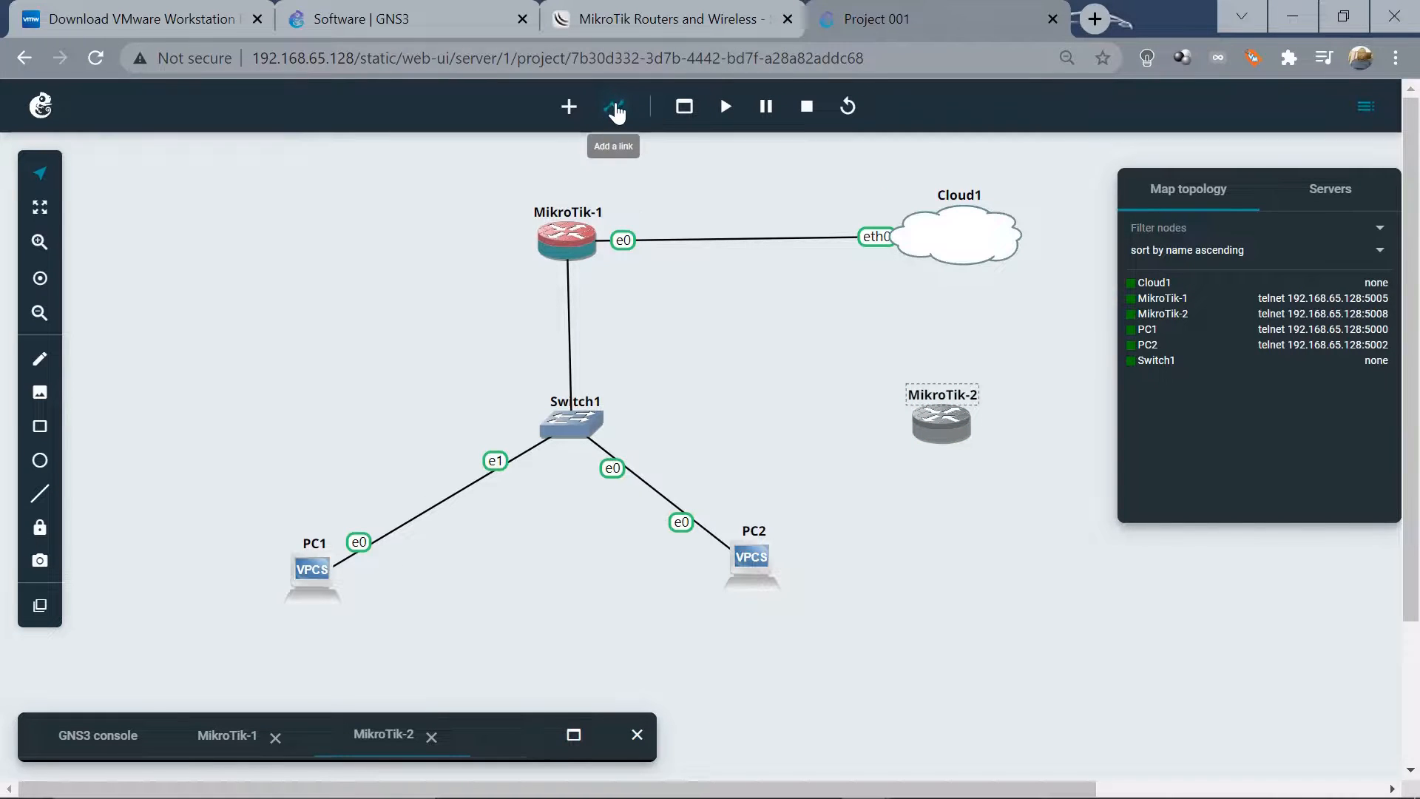
Draw a link from MikroTik-1's Ethernet2 (e2) to MikroTik-2's Ethernet0 (e0)
click(584, 243)
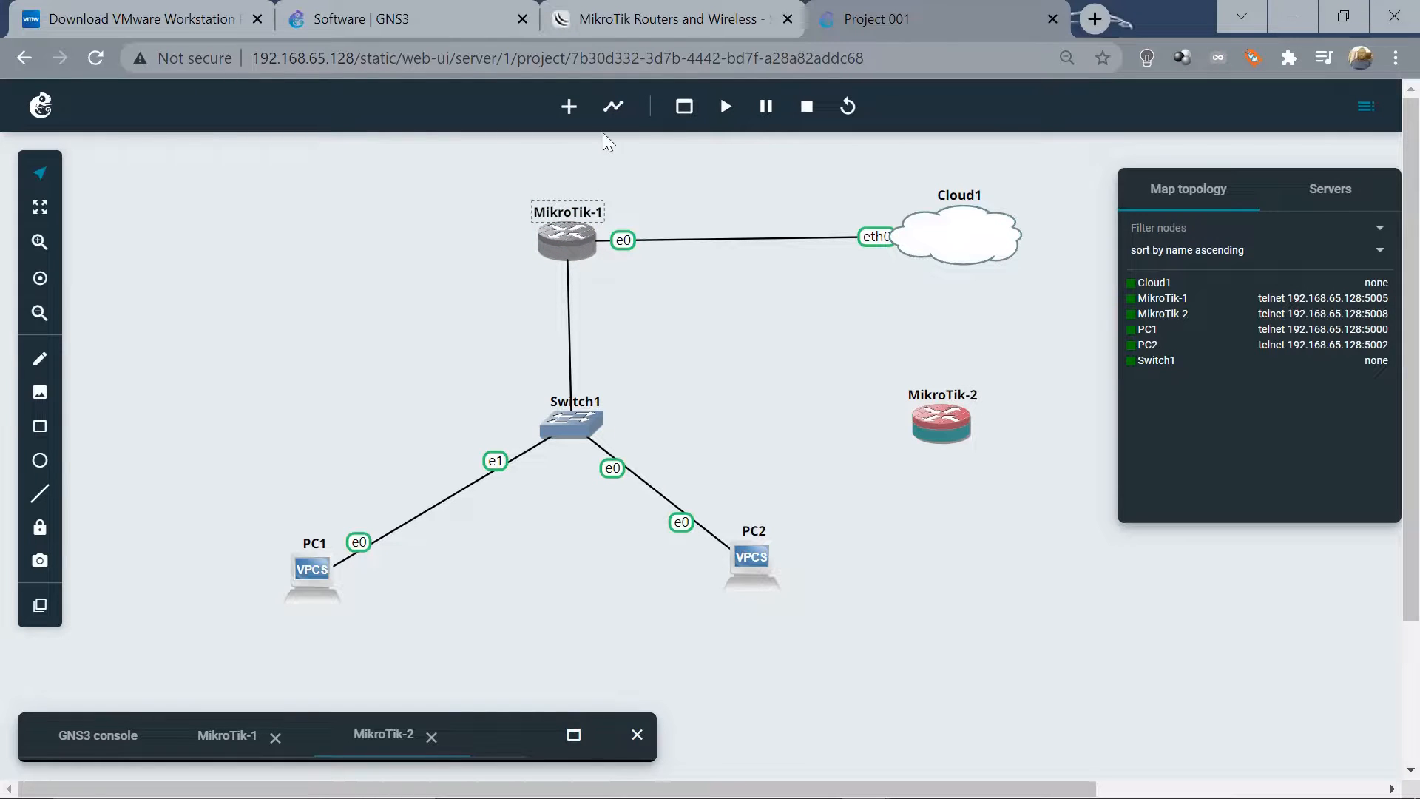
click(613, 106)
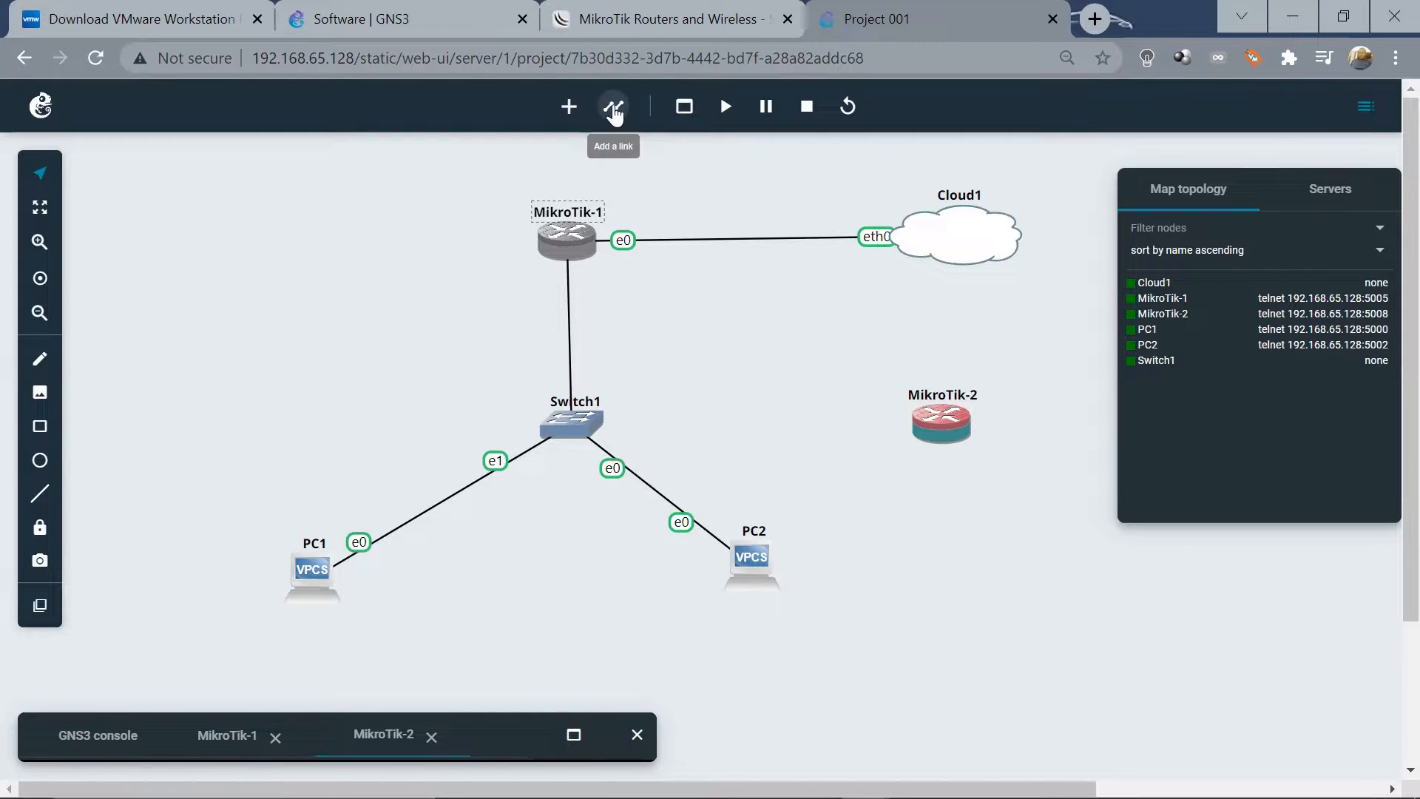
click(578, 243)
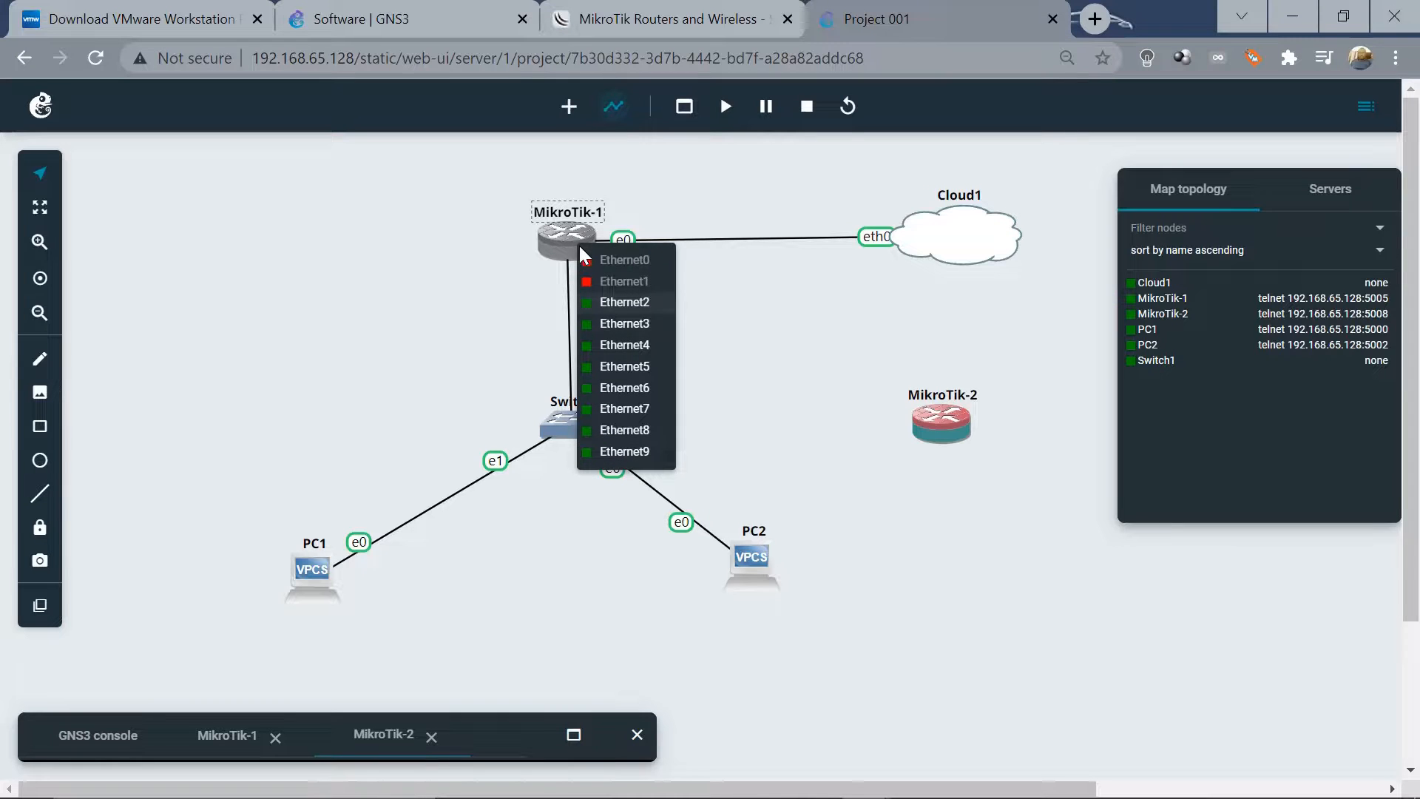
click(623, 303)
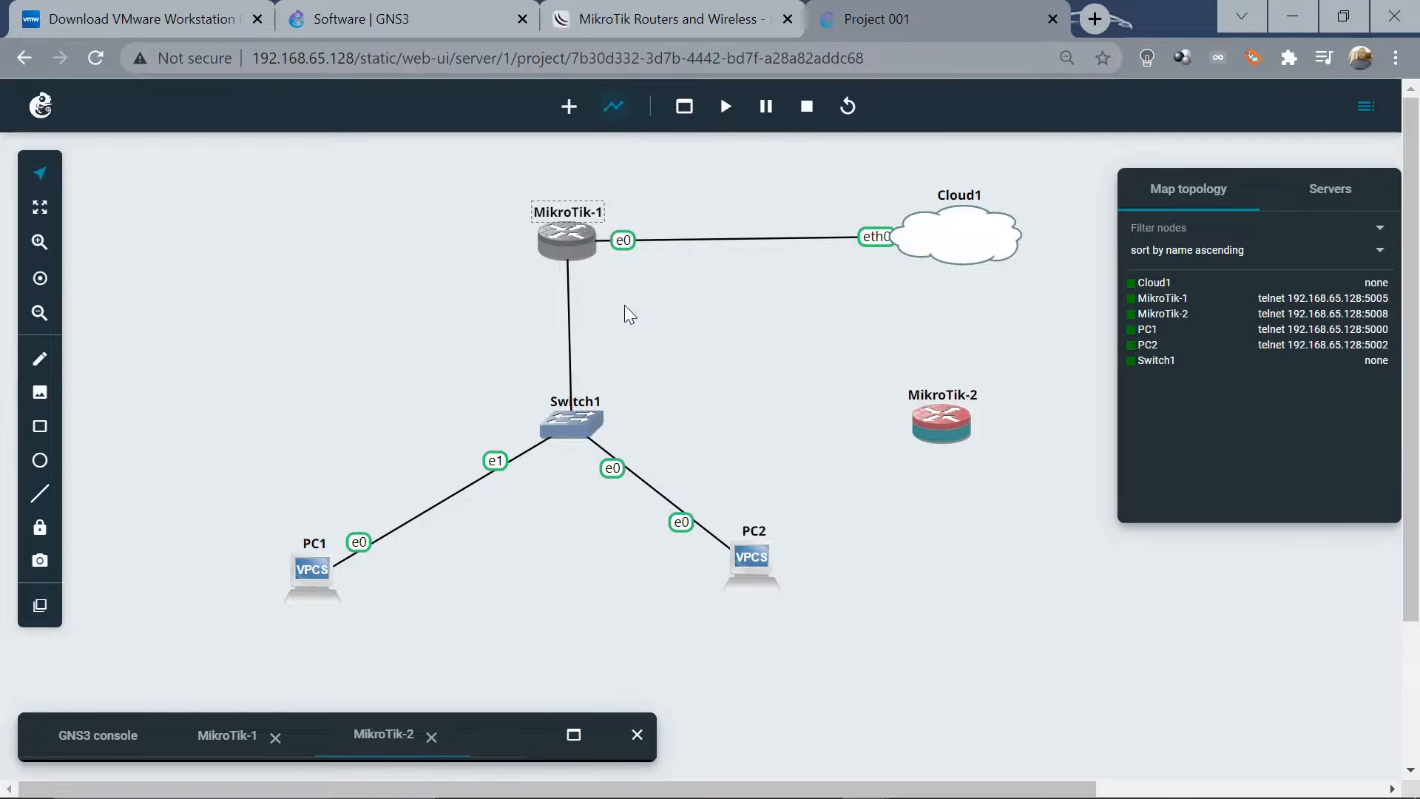
click(917, 418)
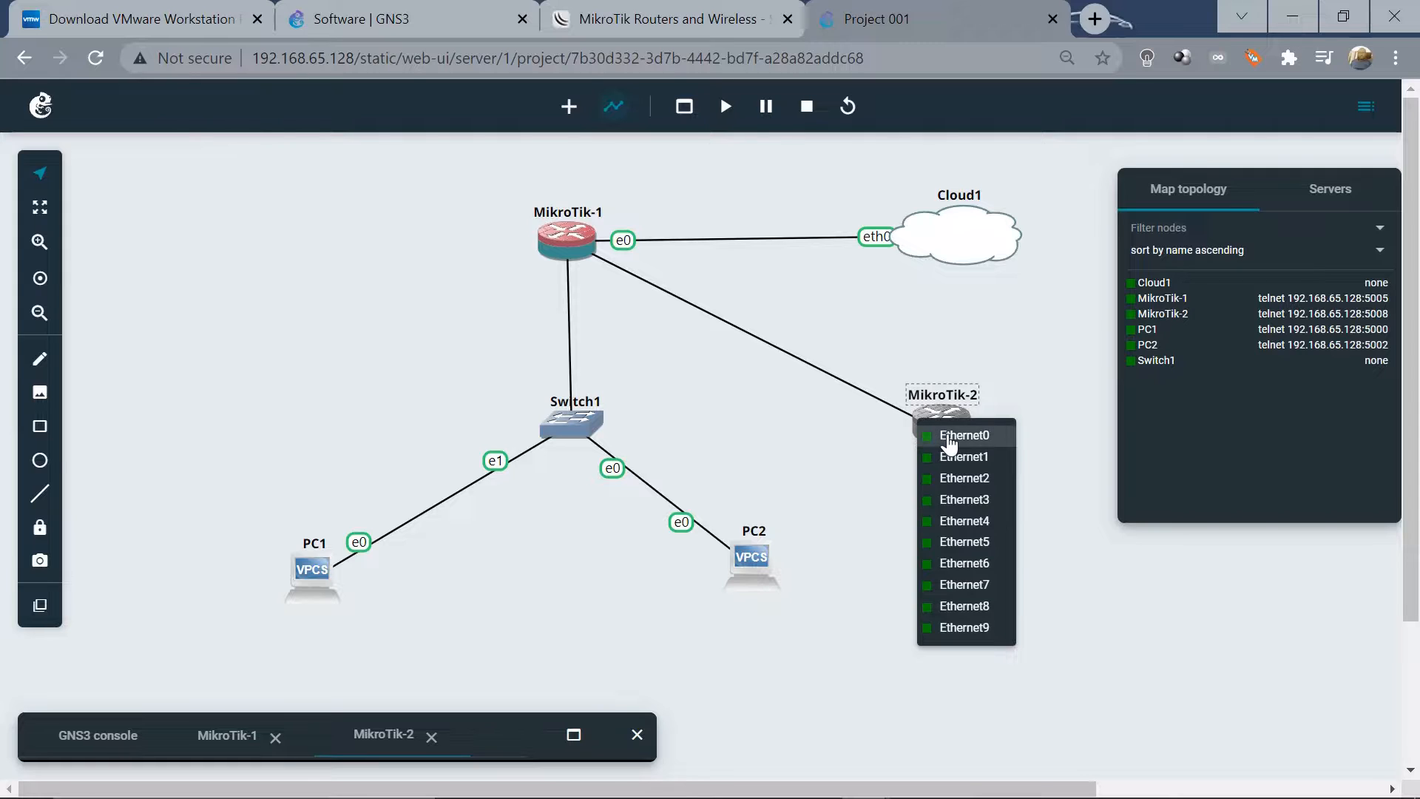
click(948, 438)
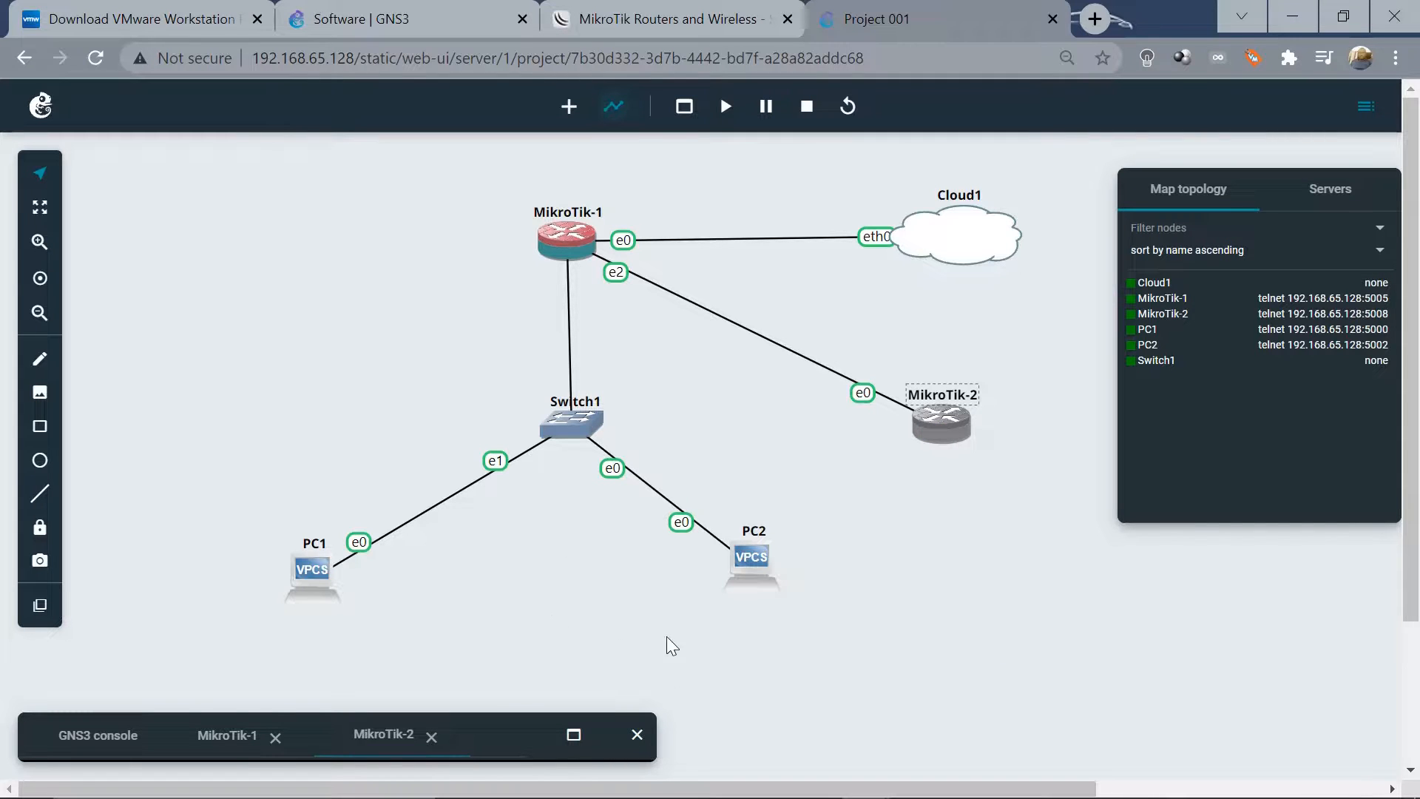
mouse_move(656, 797)
mouse_move(711, 776)
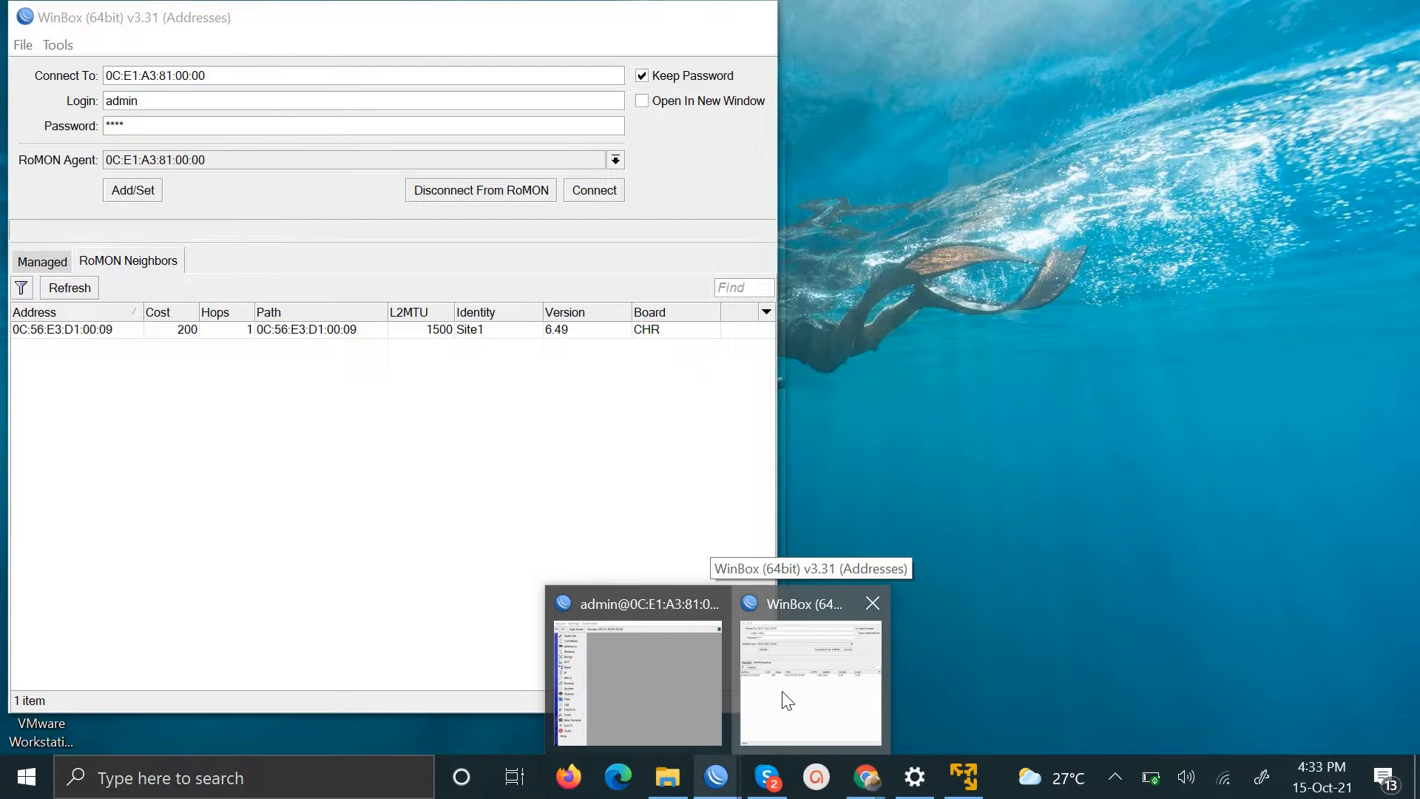
Select Site1 from the RoMON Neighbors list and connect to it through the Core router
click(786, 699)
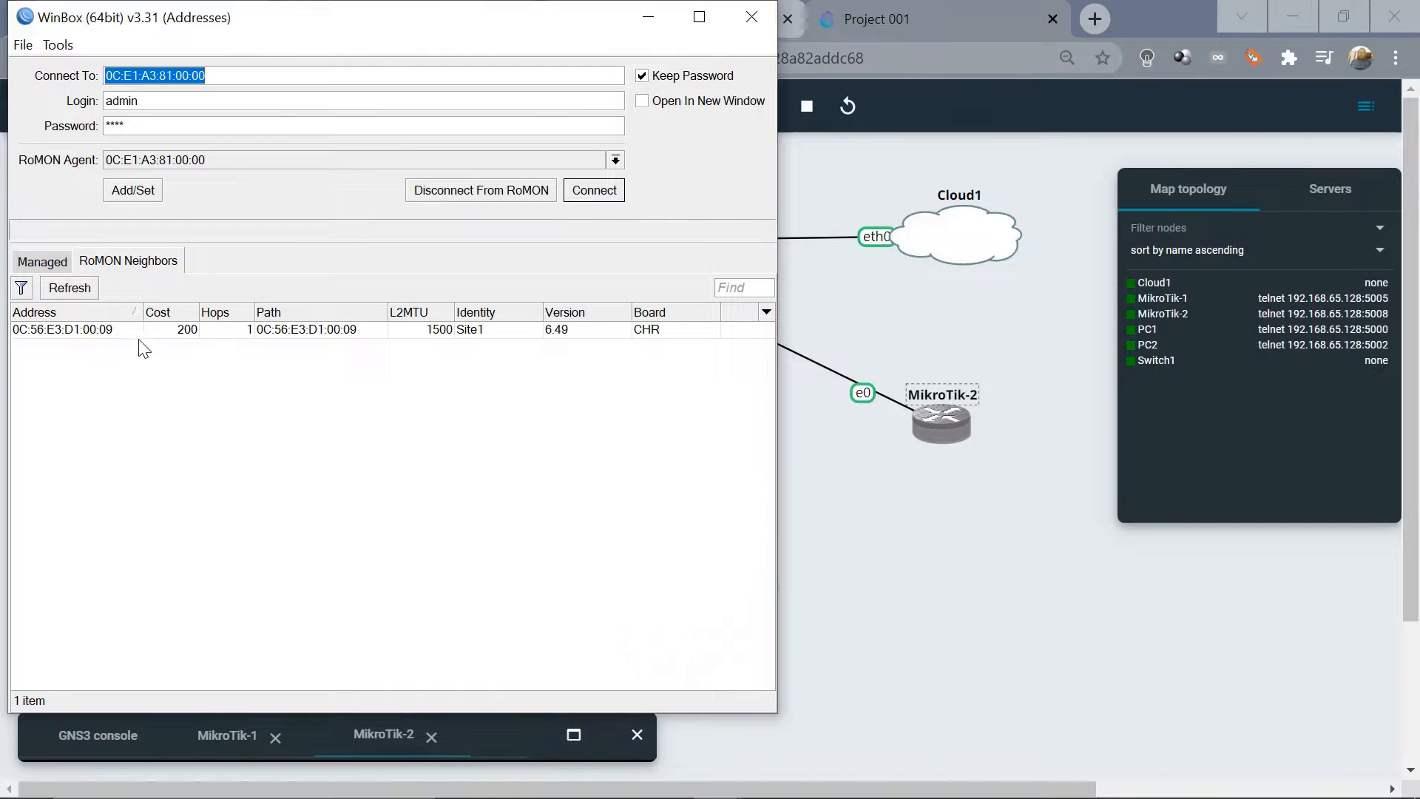
click(483, 331)
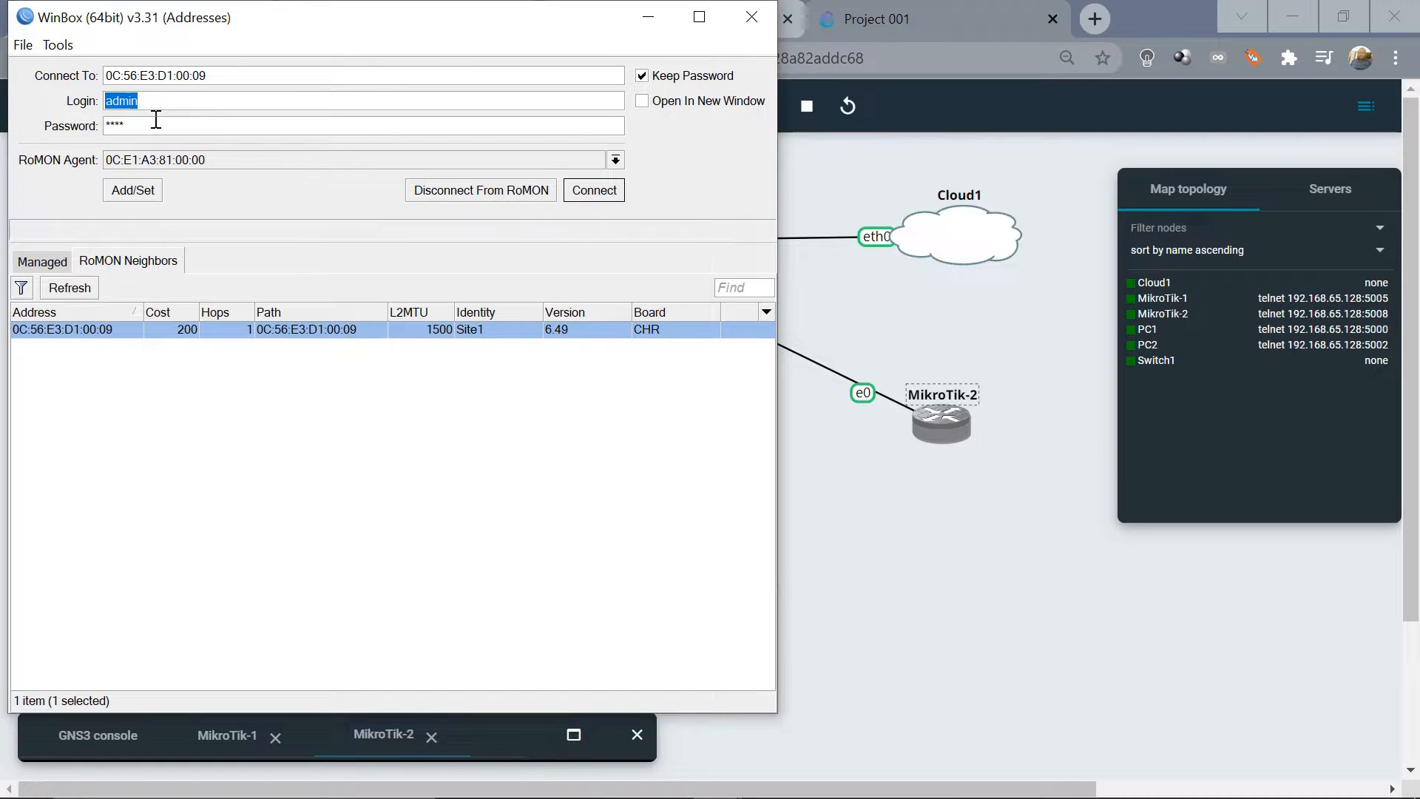
click(588, 193)
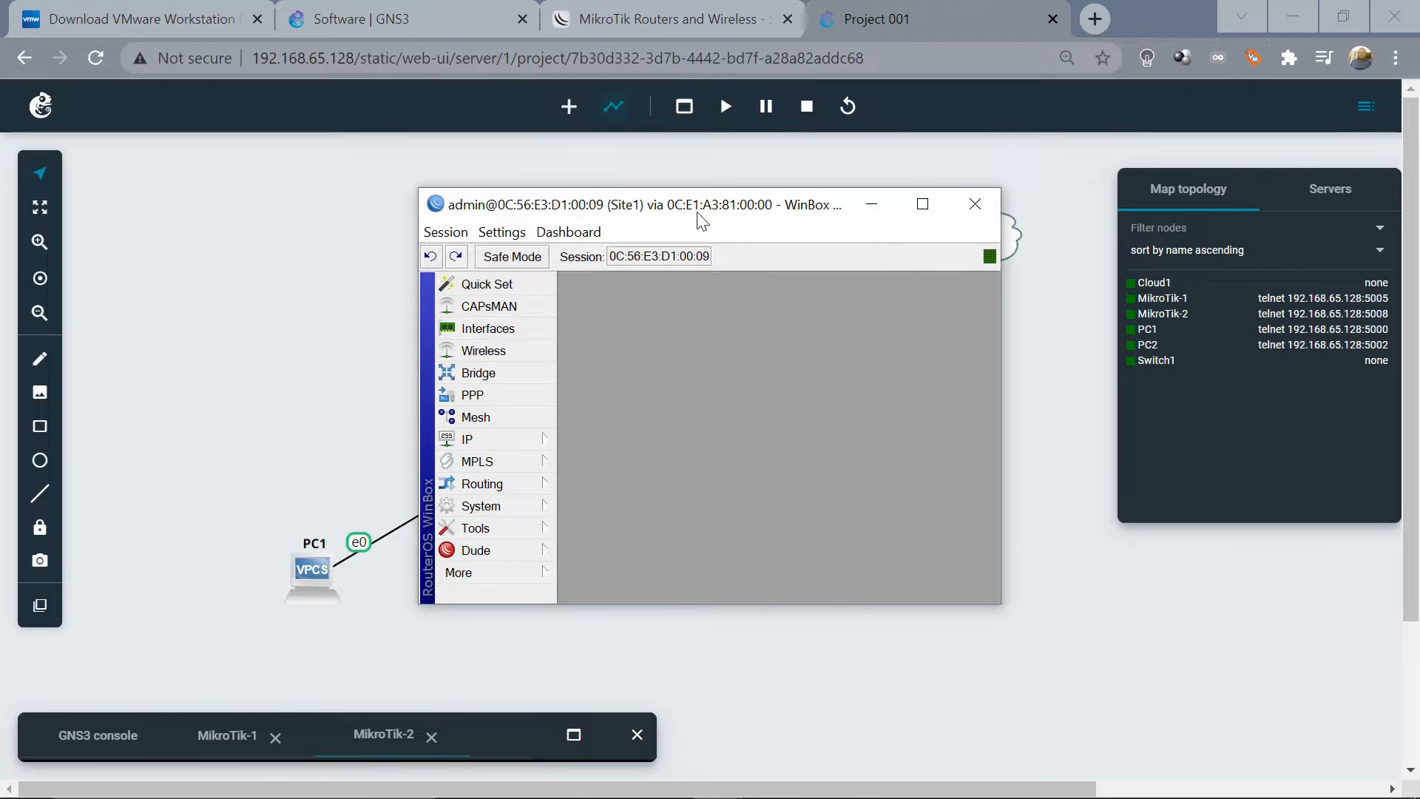
Resize the Core and Site1 WinBox windows side by side and dismiss the low-battery warning
drag(724, 214, 954, 219)
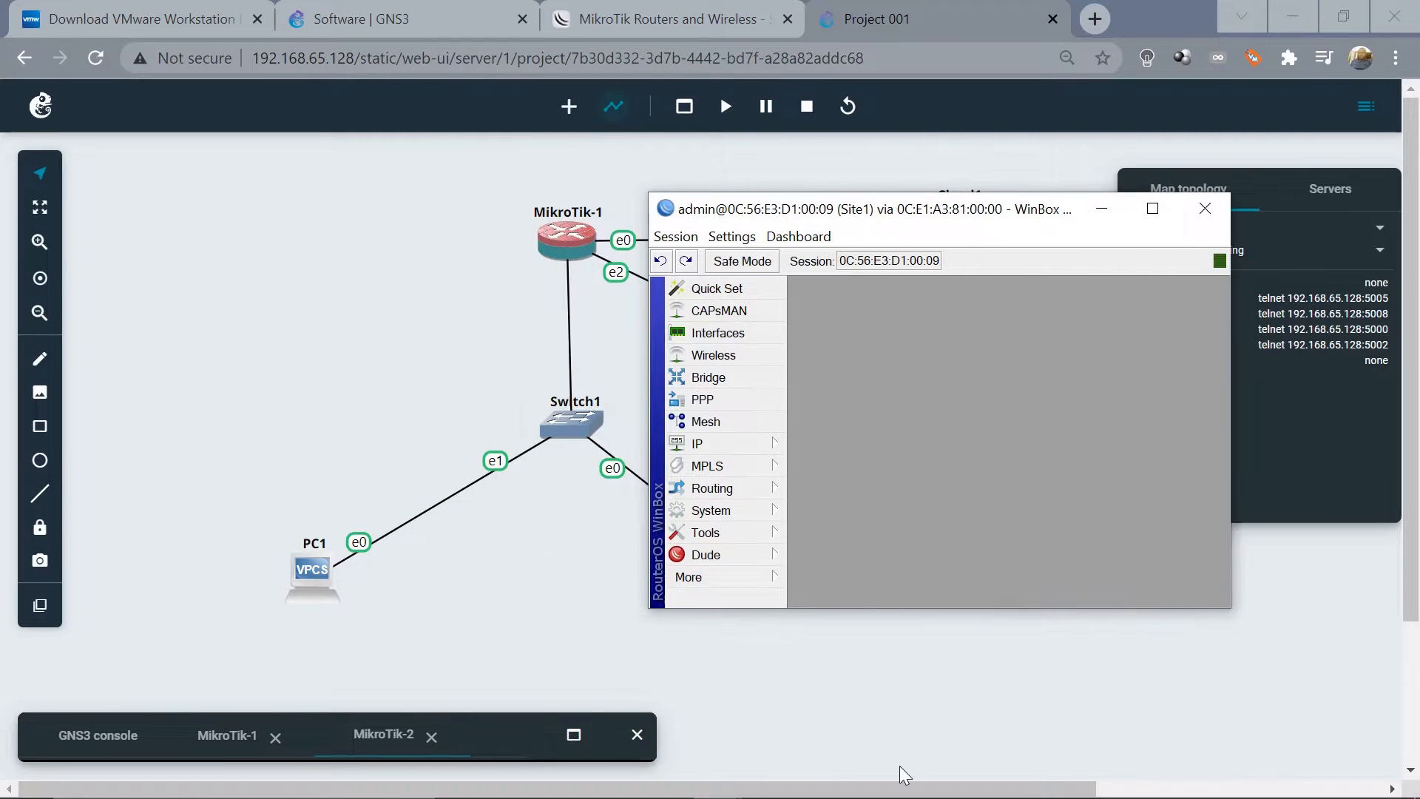
mouse_move(777, 795)
mouse_move(712, 782)
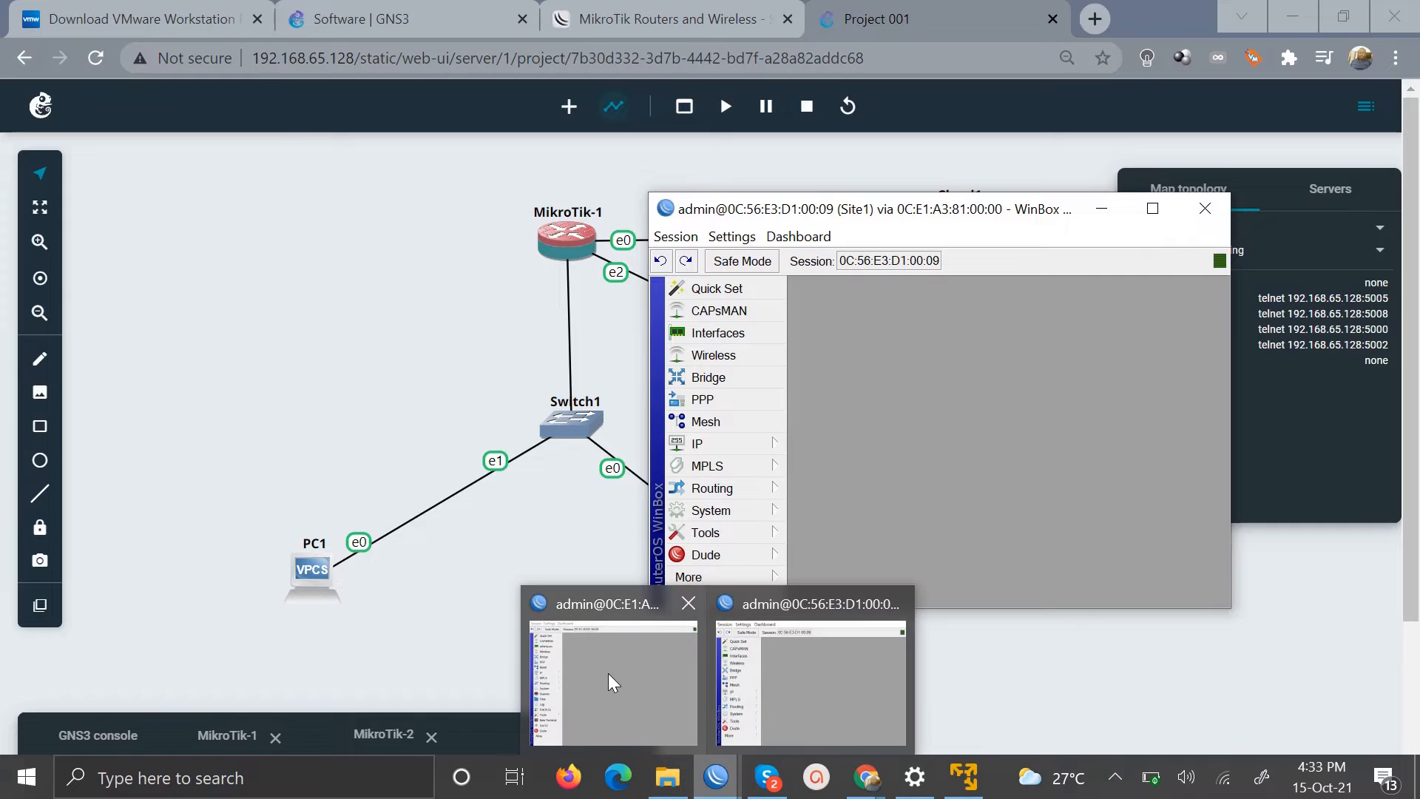
click(607, 671)
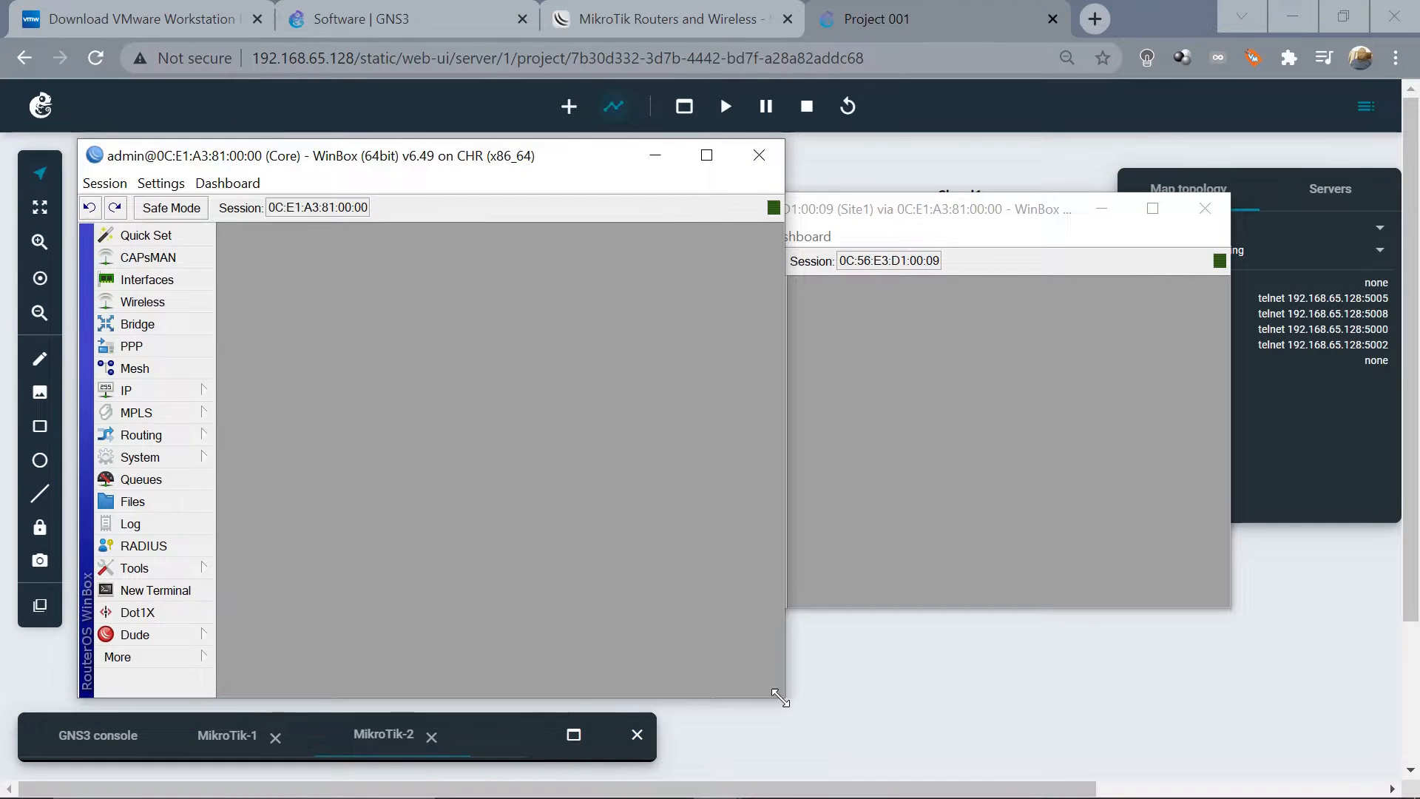
drag(785, 696, 654, 613)
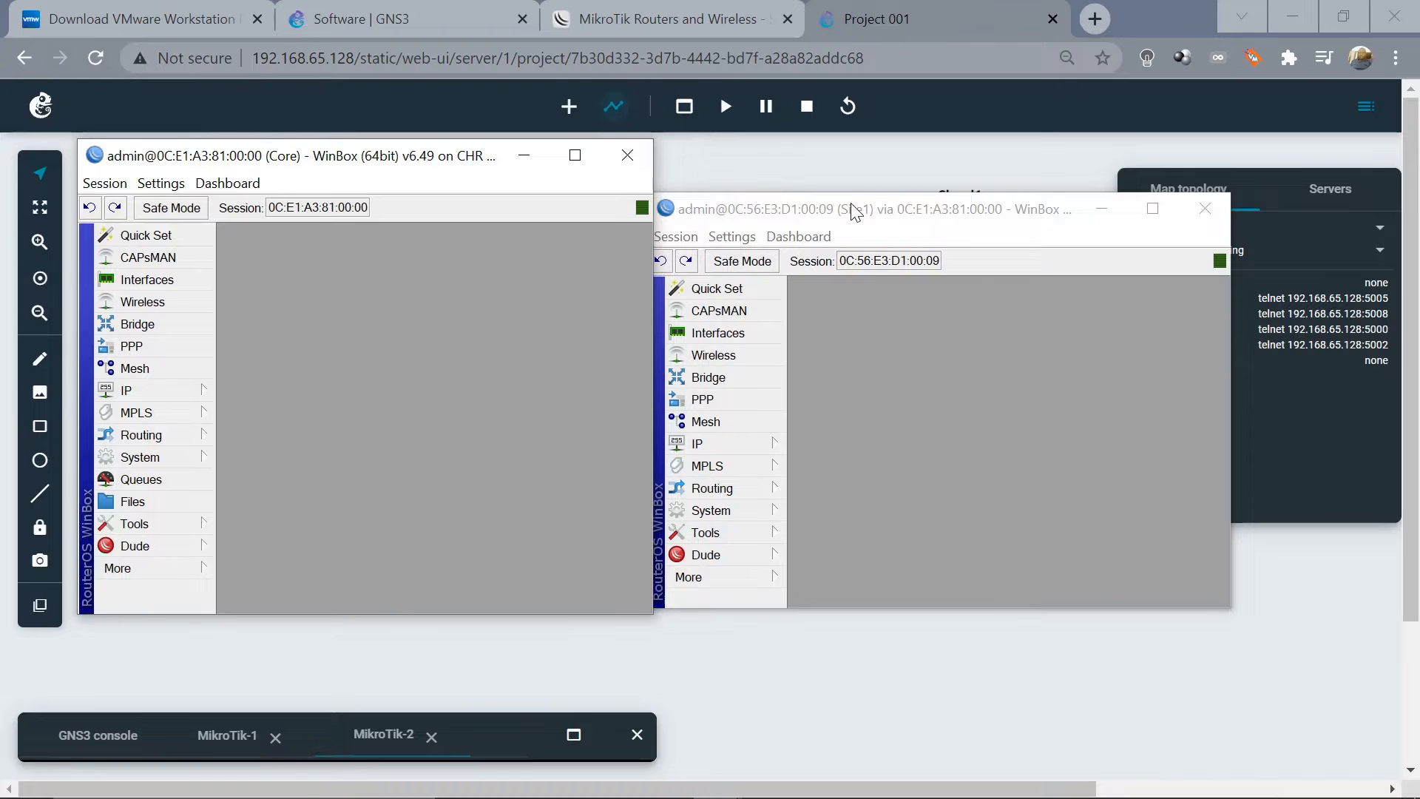
drag(859, 214, 901, 175)
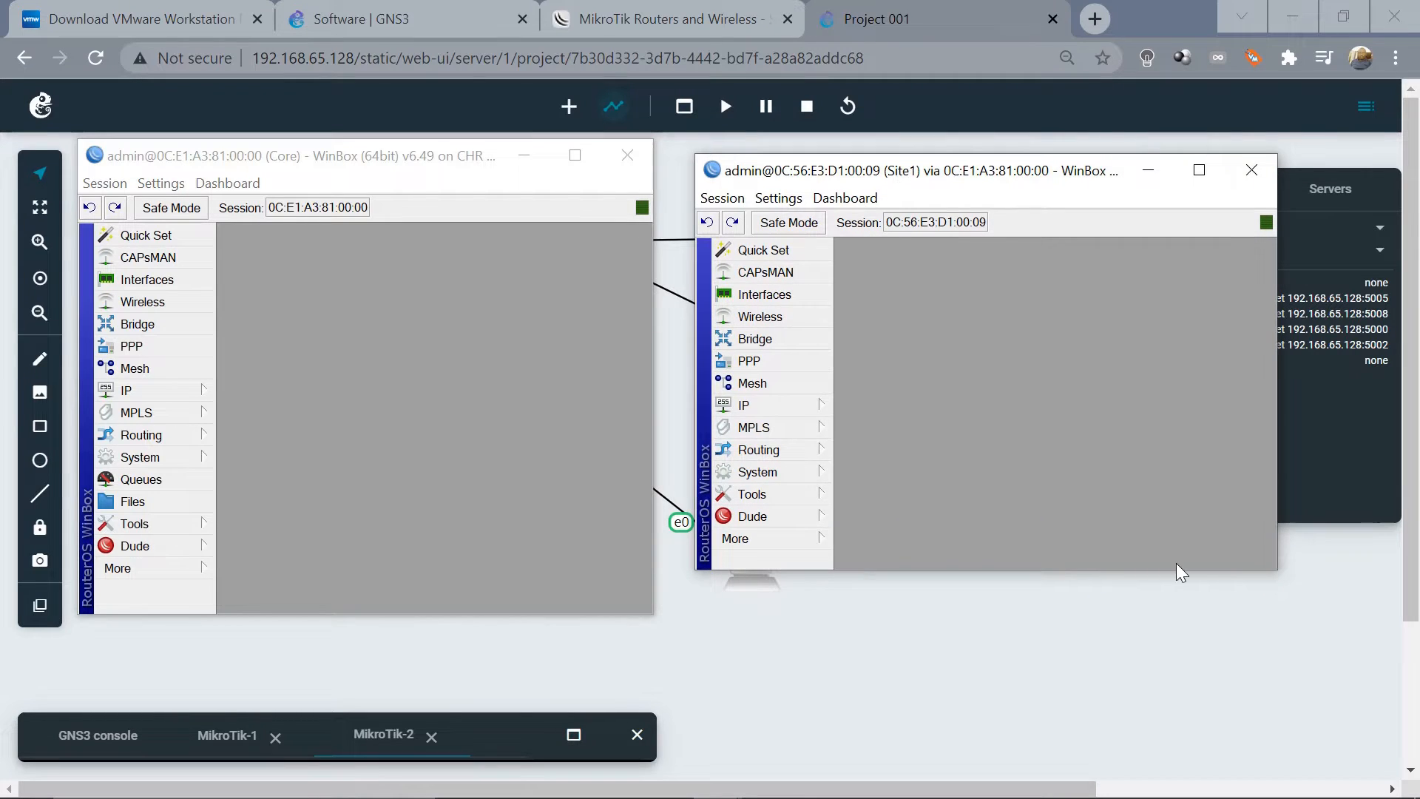
drag(1279, 575, 1309, 662)
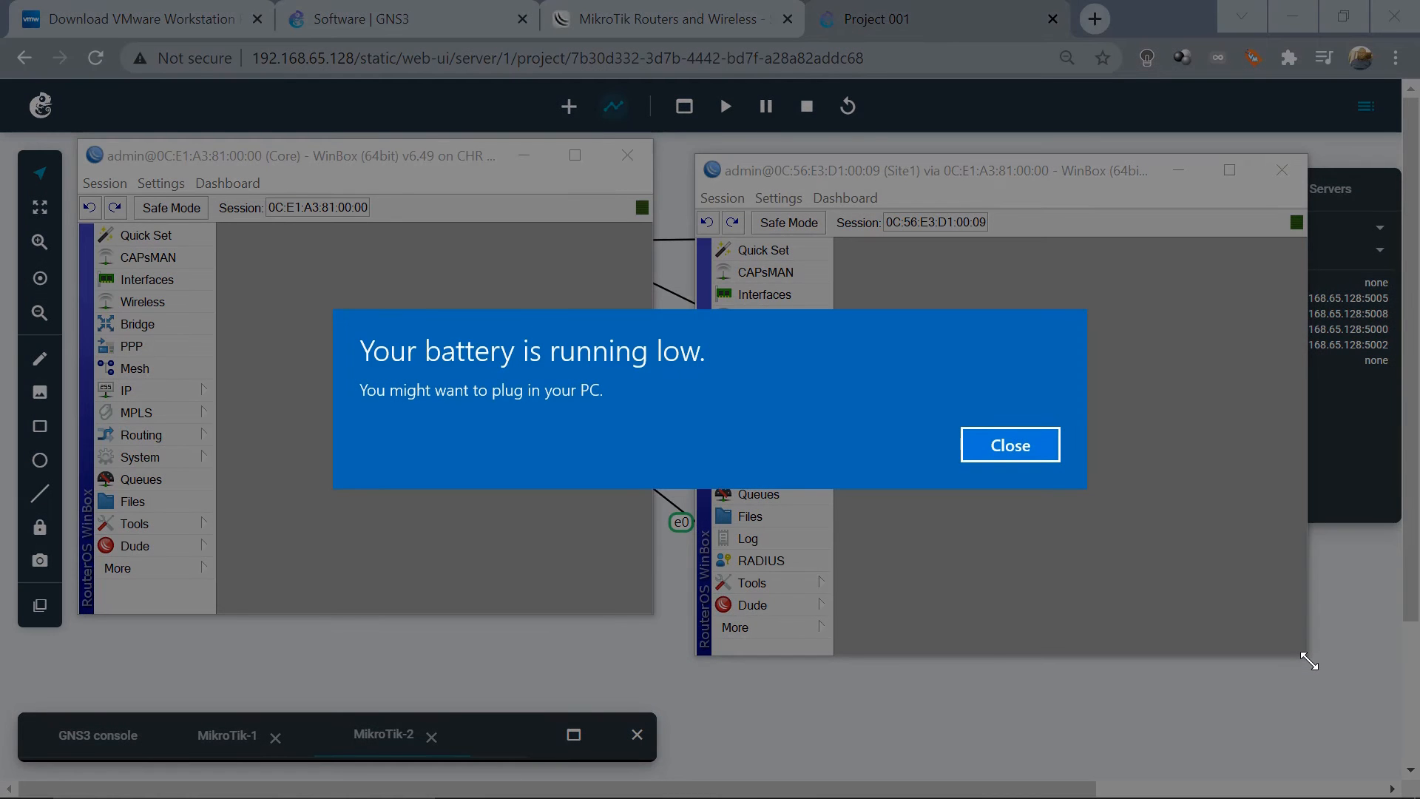
key(Return)
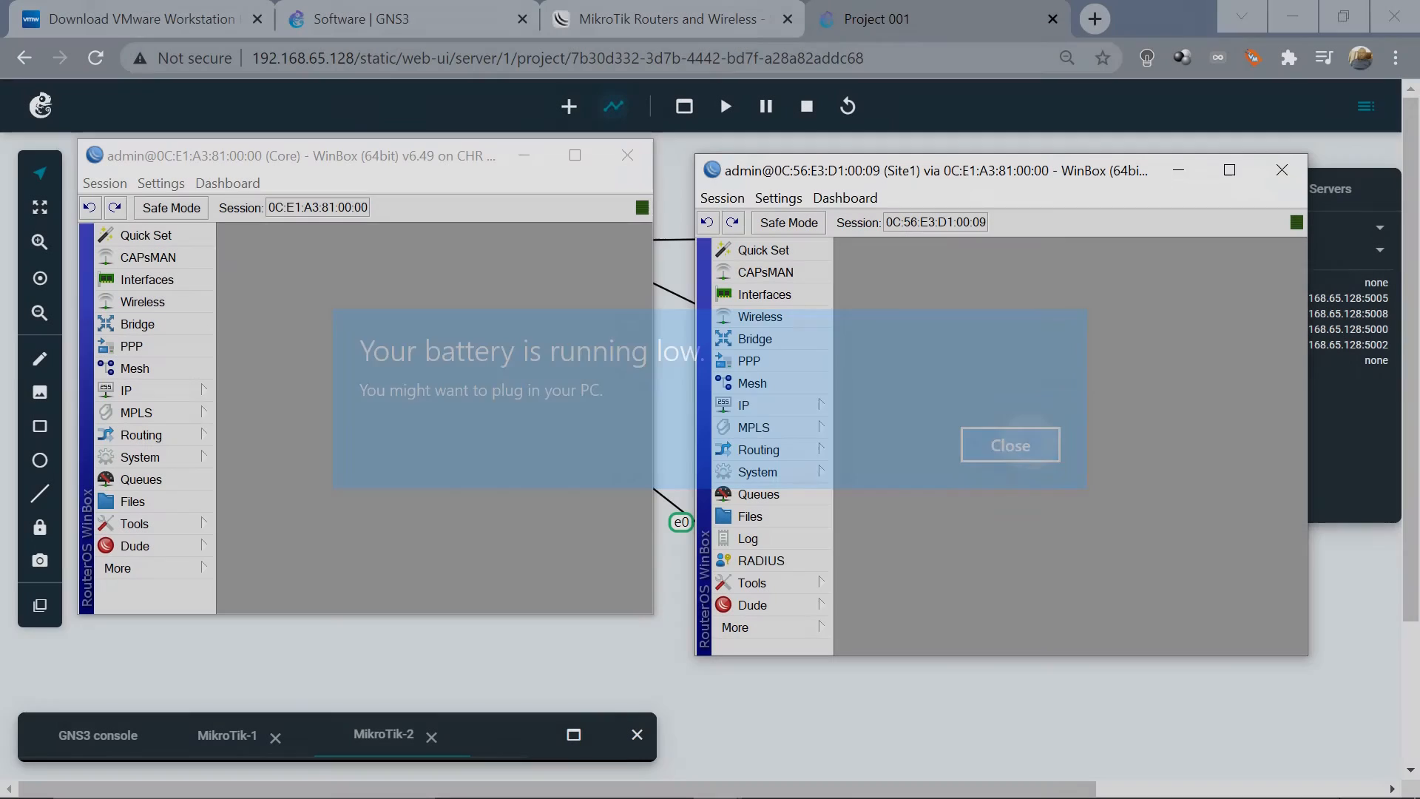